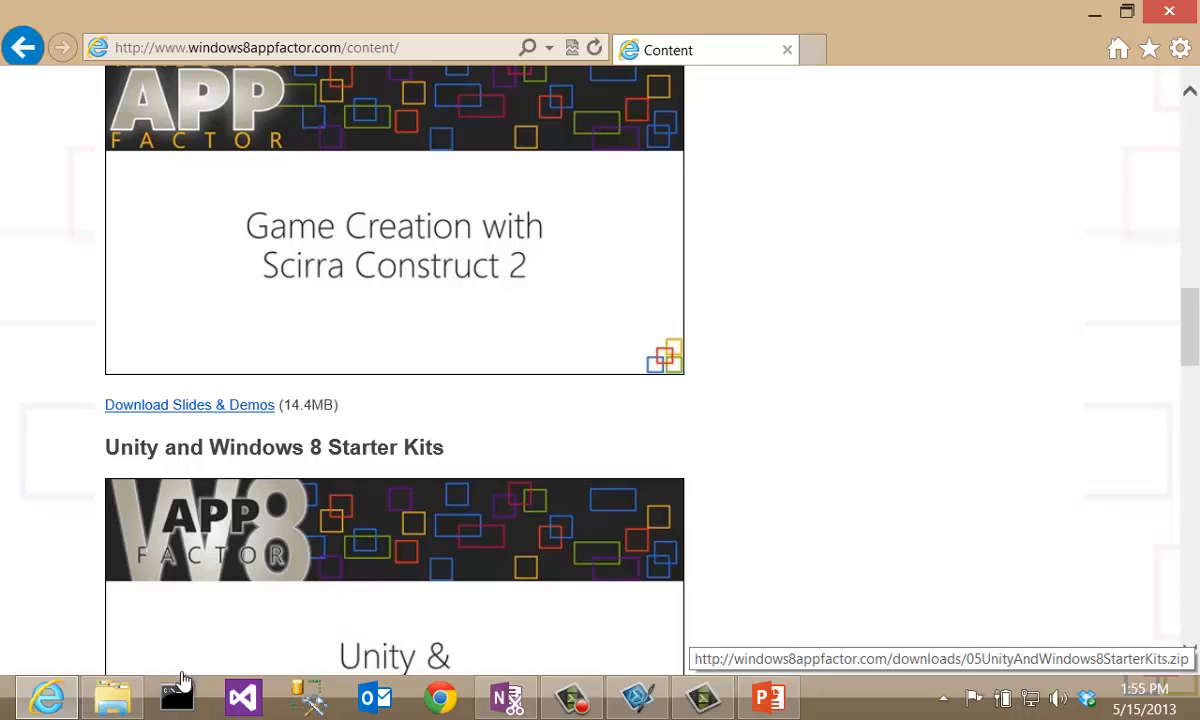
# Switch to File Explorer and open the Slides folder inside C:\C2 to view its files
pyautogui.click(112, 697)
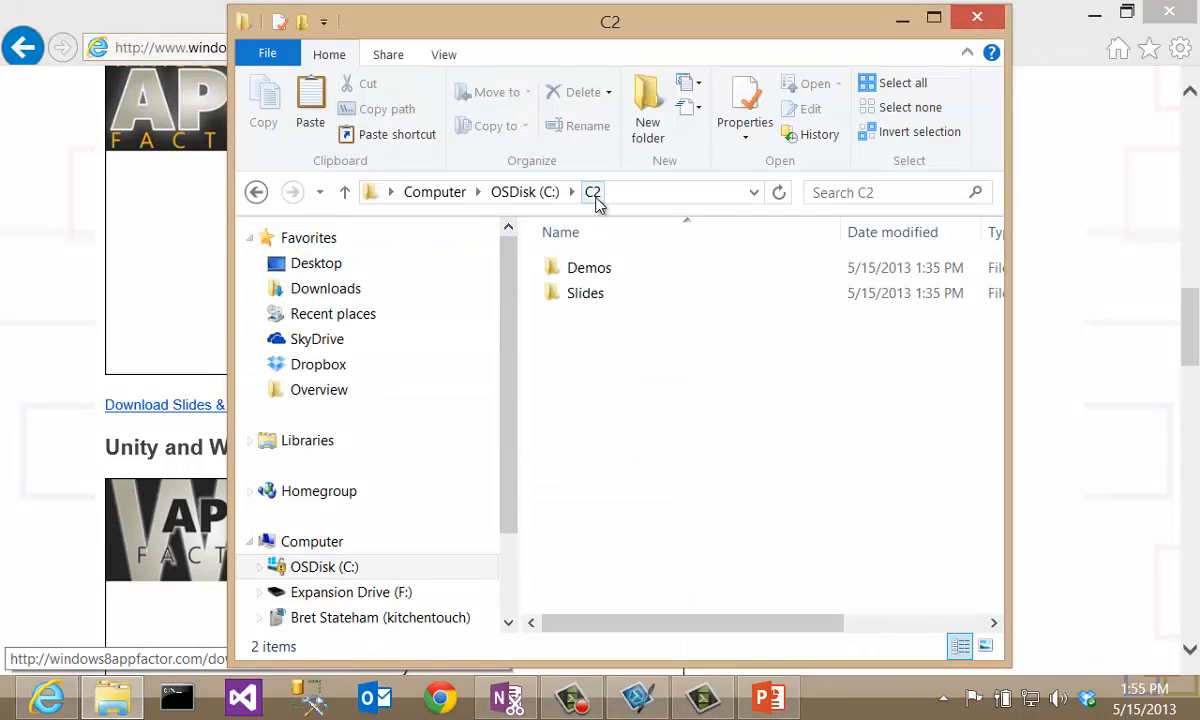
pyautogui.click(609, 271)
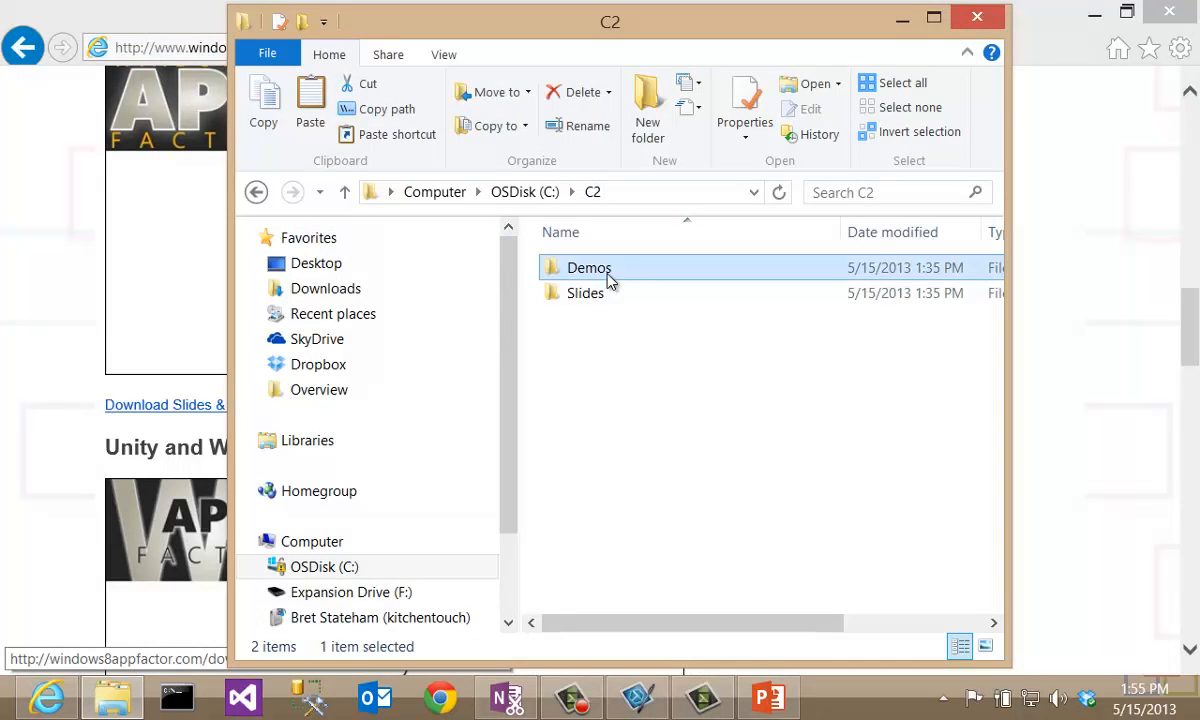
pyautogui.click(588, 298)
pyautogui.doubleClick(588, 296)
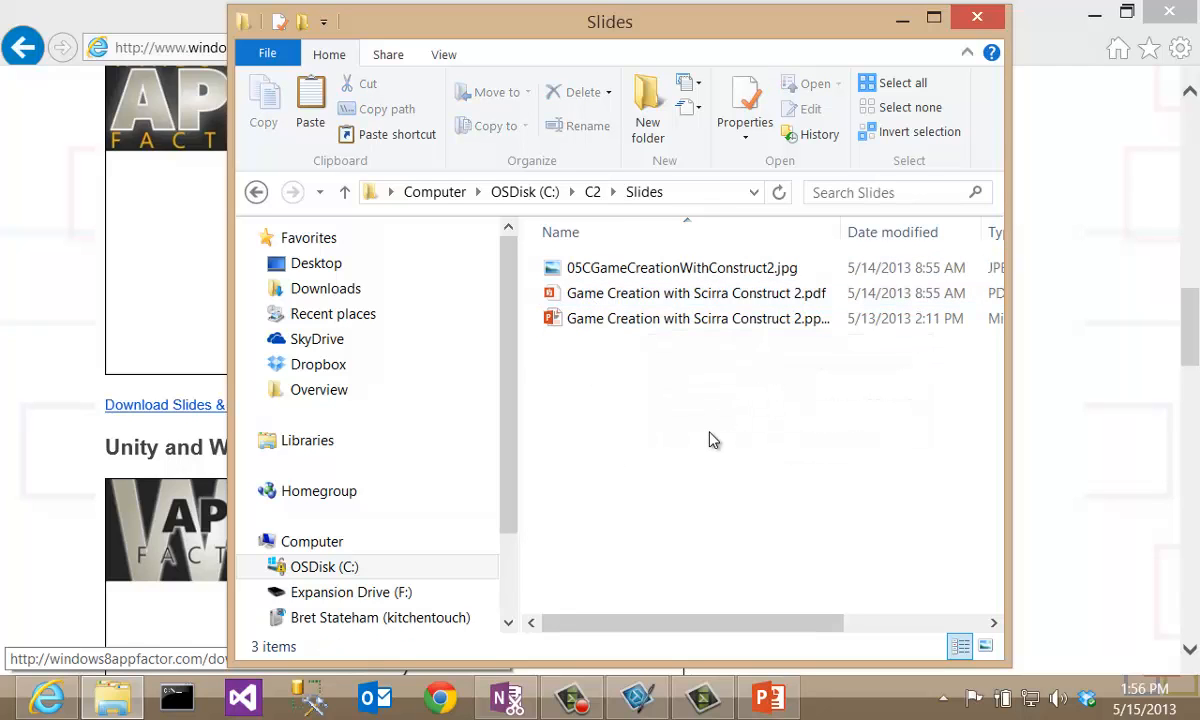
# Return to the C2 folder and open Demos, Before to view the starting project file
pyautogui.click(592, 191)
pyautogui.doubleClick(619, 270)
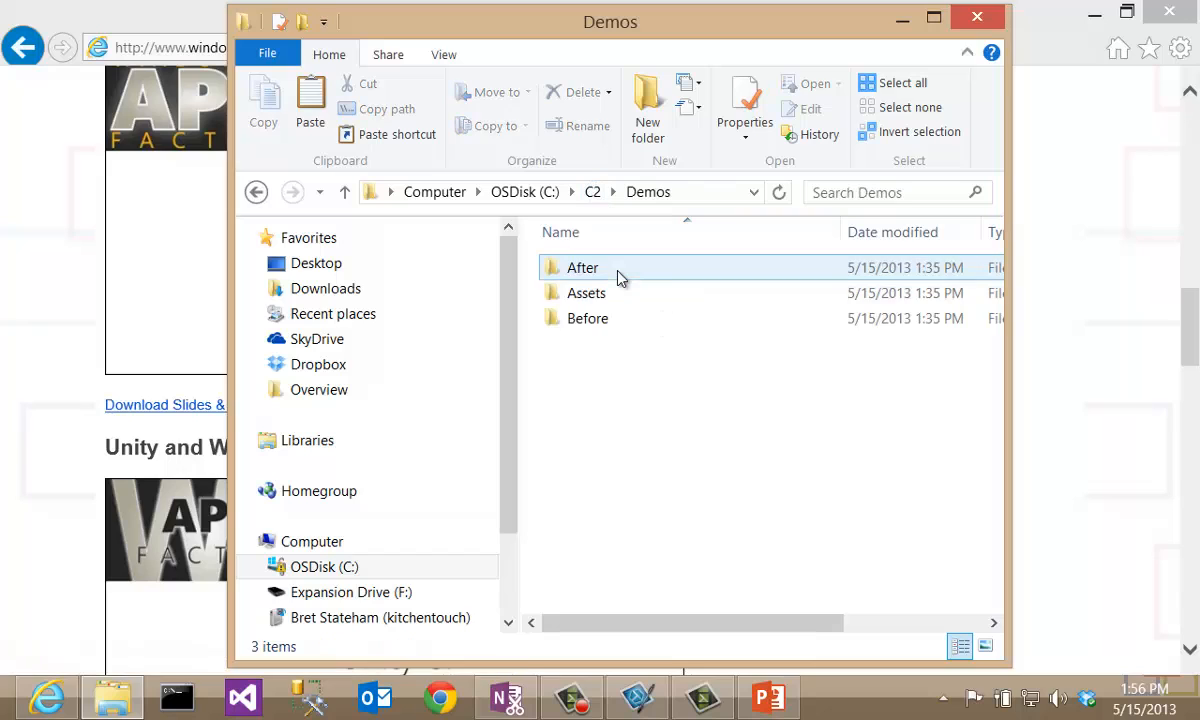
pyautogui.doubleClick(603, 318)
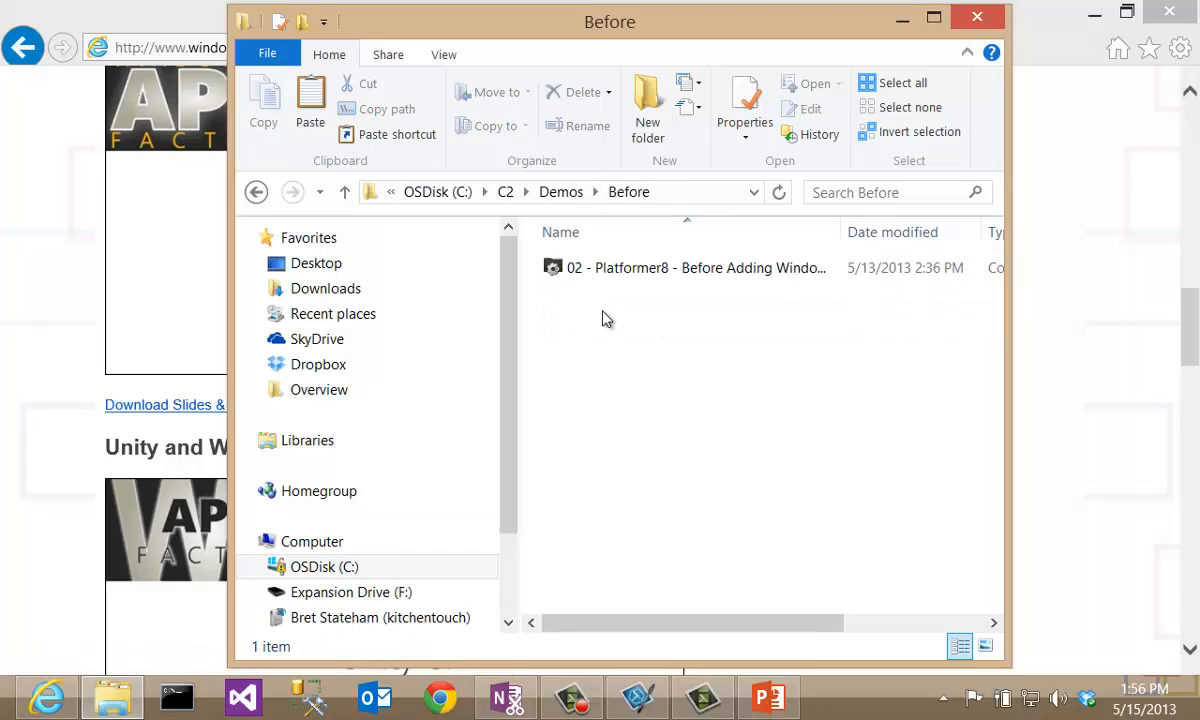
pyautogui.click(616, 279)
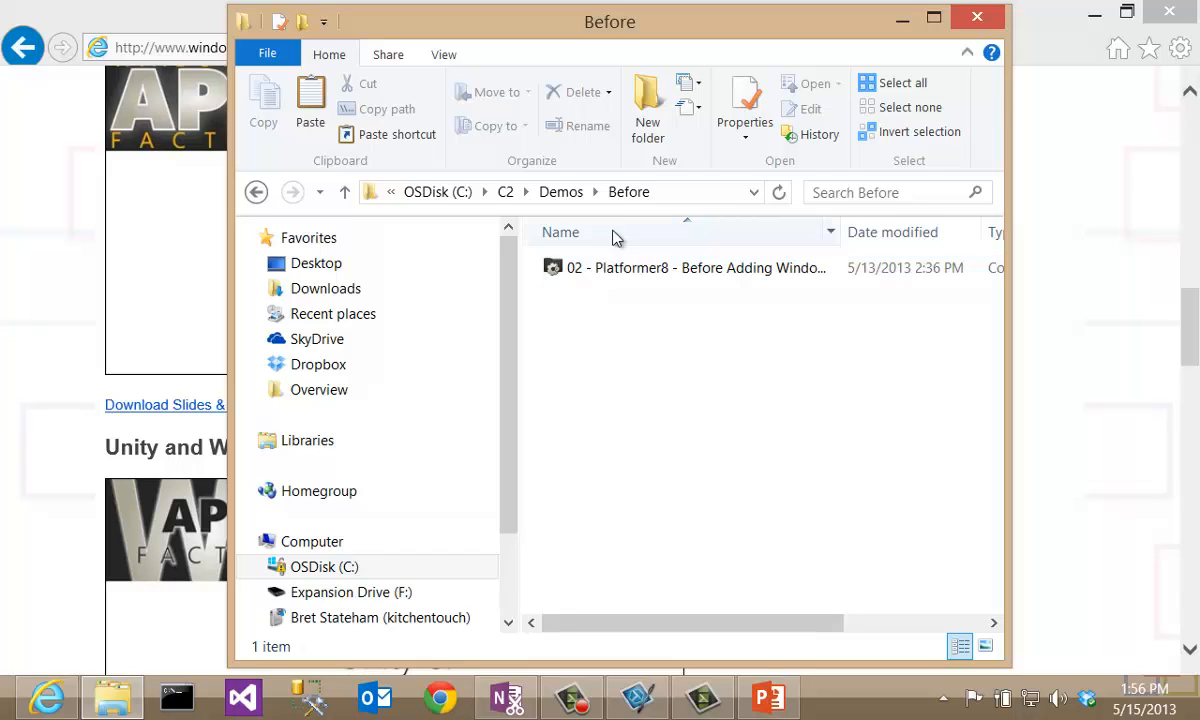
# Go back to the Demos folder and open its After folder to view the completed projects
pyautogui.click(565, 195)
pyautogui.click(607, 275)
pyautogui.doubleClick(607, 268)
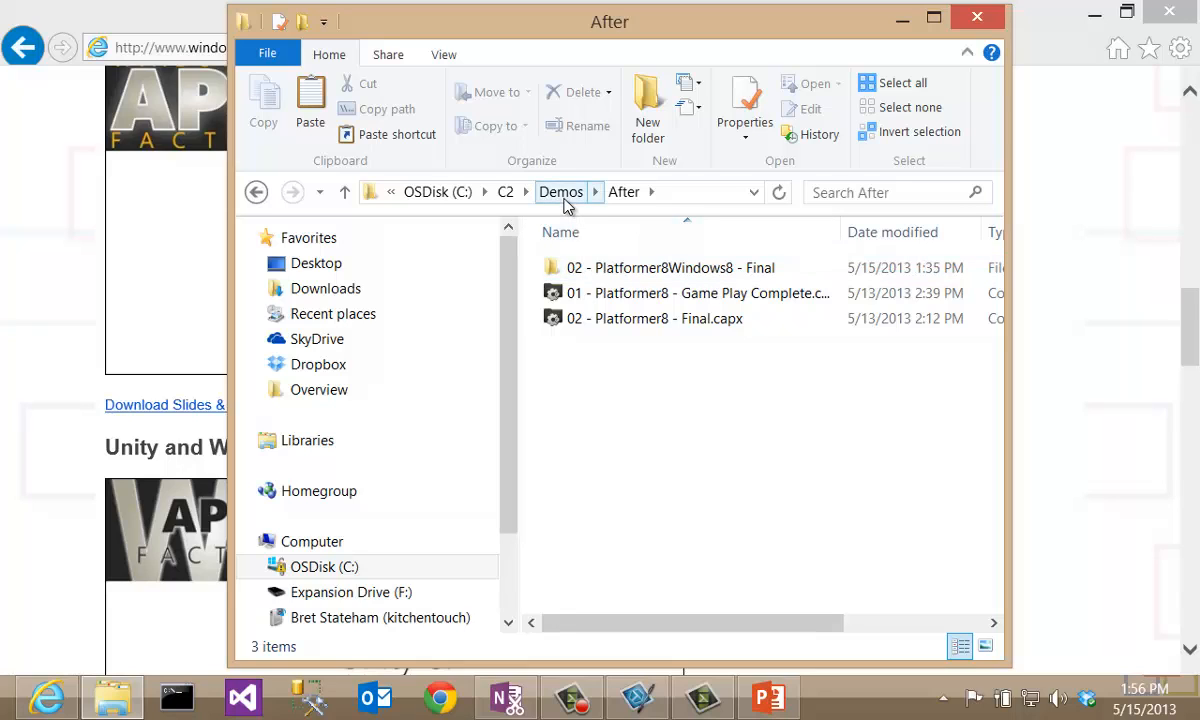
# Open Snippets.txt from the Demos folder's Assets subfolder and read through its opening remarks and first demo instructions
pyautogui.click(561, 192)
pyautogui.doubleClick(580, 294)
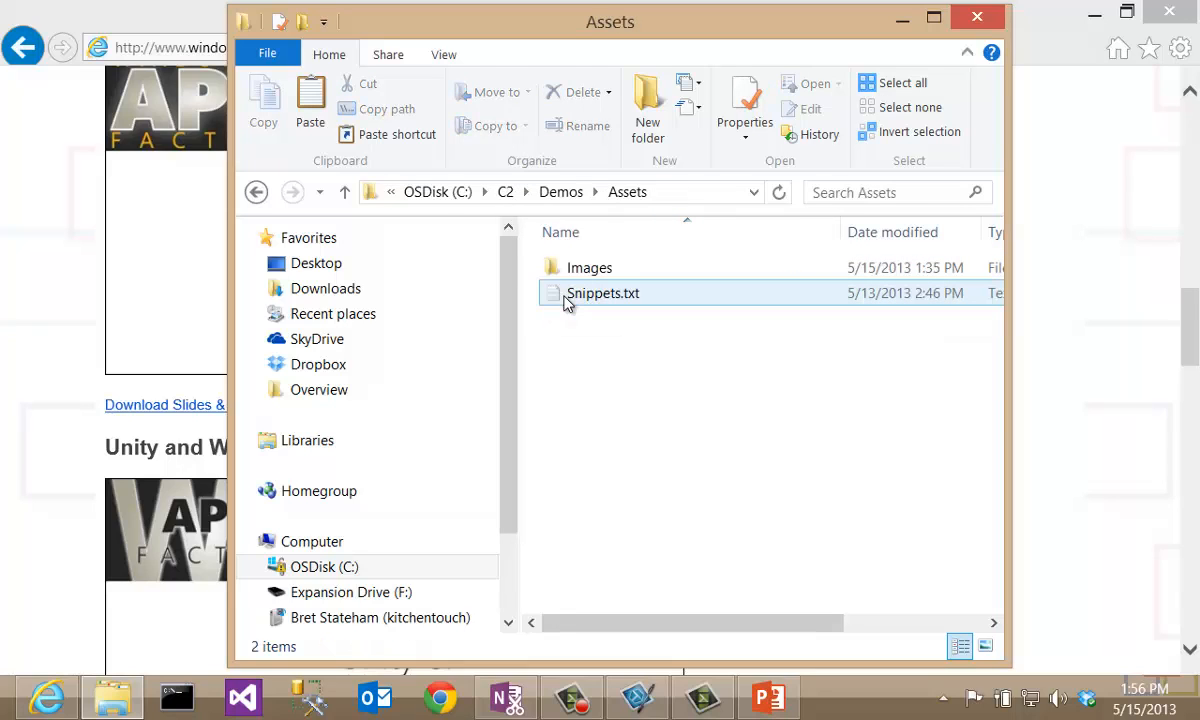
pyautogui.doubleClick(583, 294)
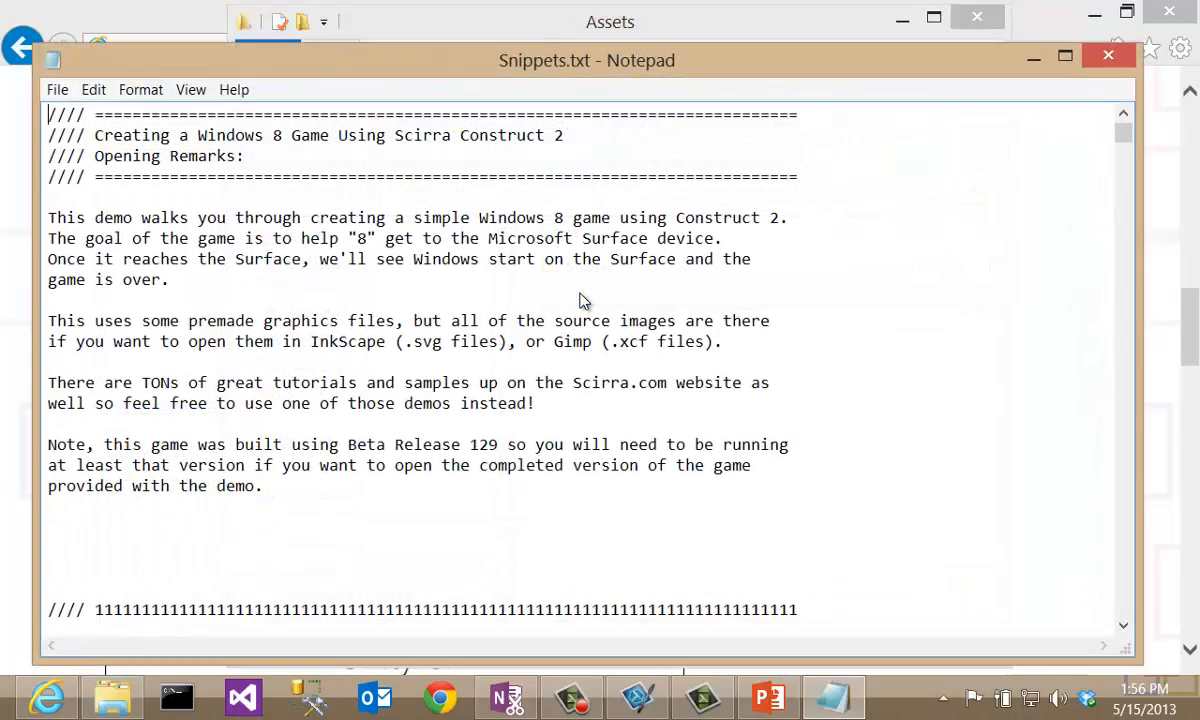
pyautogui.click(584, 258)
pyautogui.scroll(-11, 587, 253)
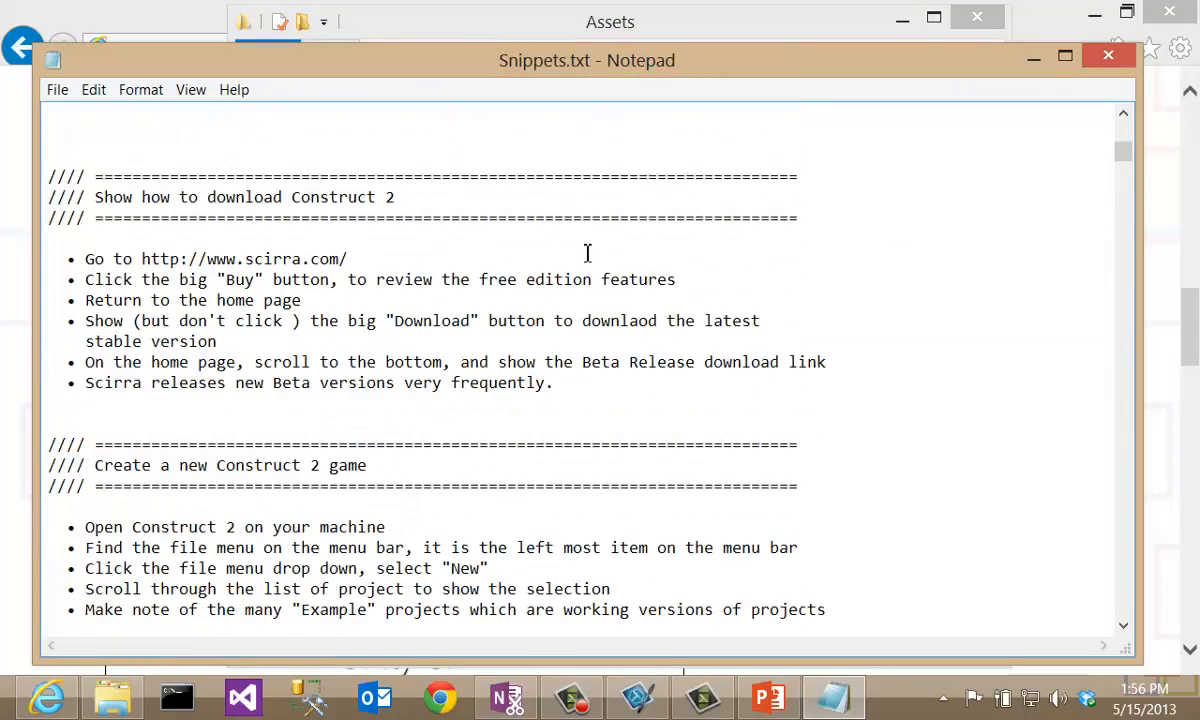
pyautogui.scroll(-2, 587, 253)
# Return to File Explorer, look through the Images folder inside Assets, and go back to the Demos folder
pyautogui.click(691, 35)
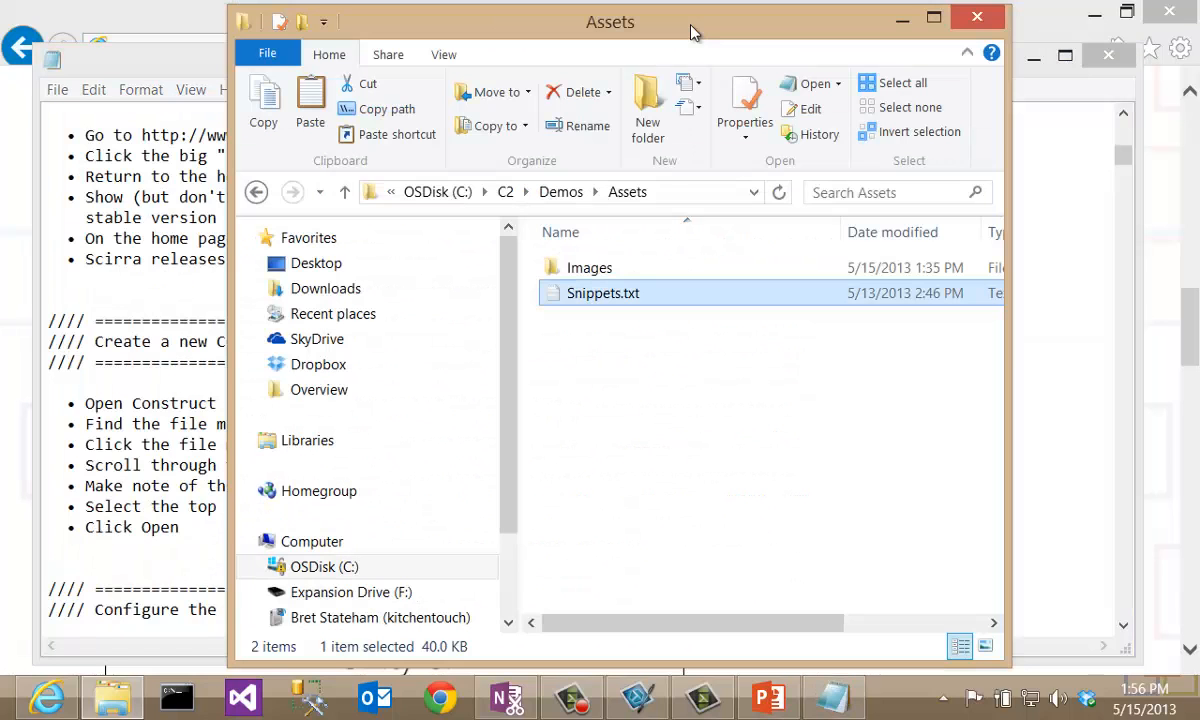
pyautogui.doubleClick(565, 268)
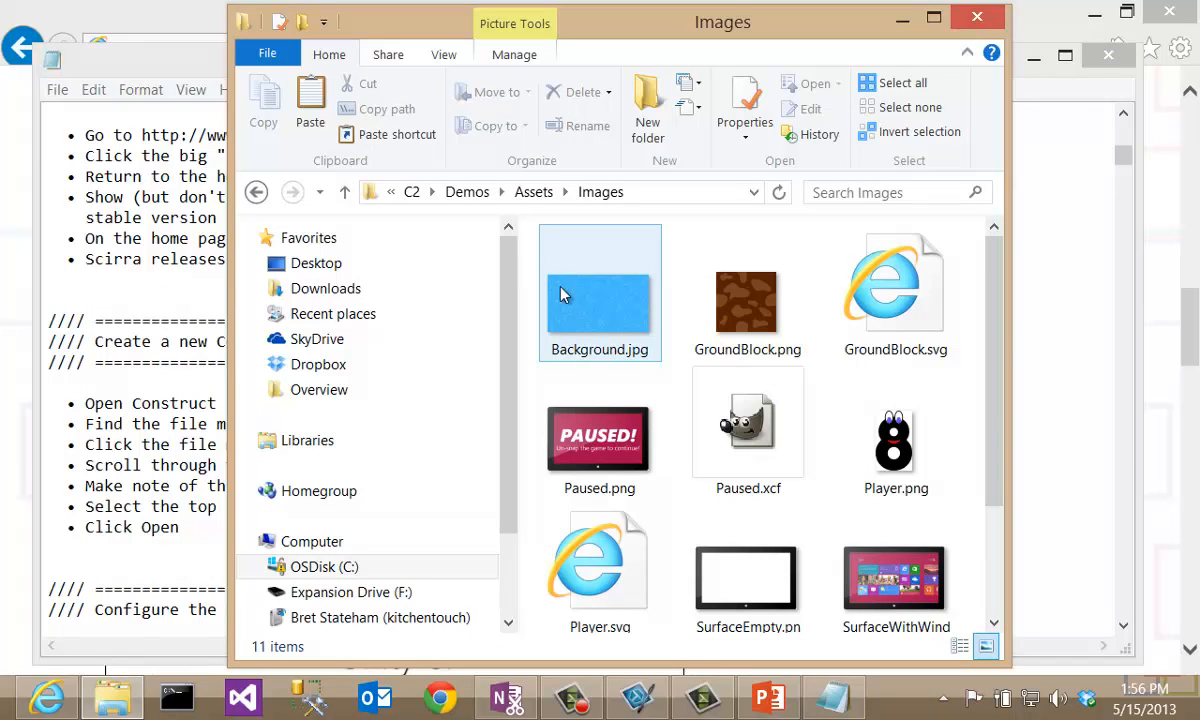
pyautogui.moveTo(1000, 327)
pyautogui.mouseDown()
pyautogui.moveTo(1005, 452)
pyautogui.moveTo(998, 313)
pyautogui.mouseUp()
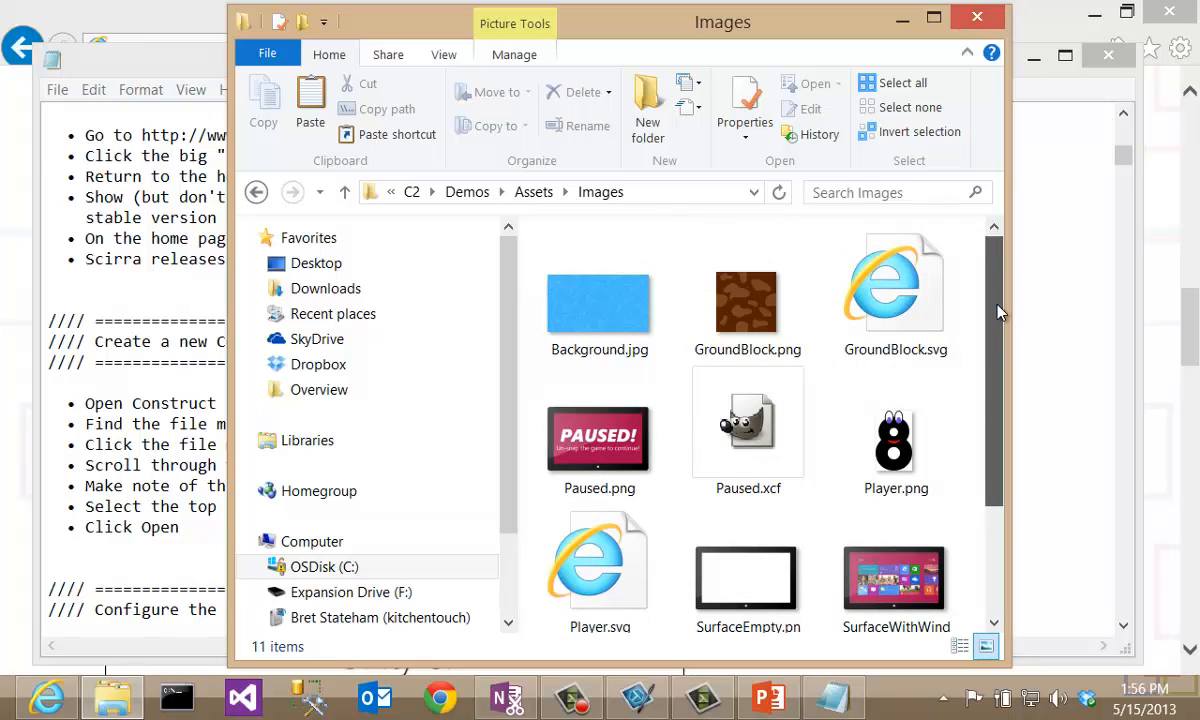
pyautogui.click(467, 192)
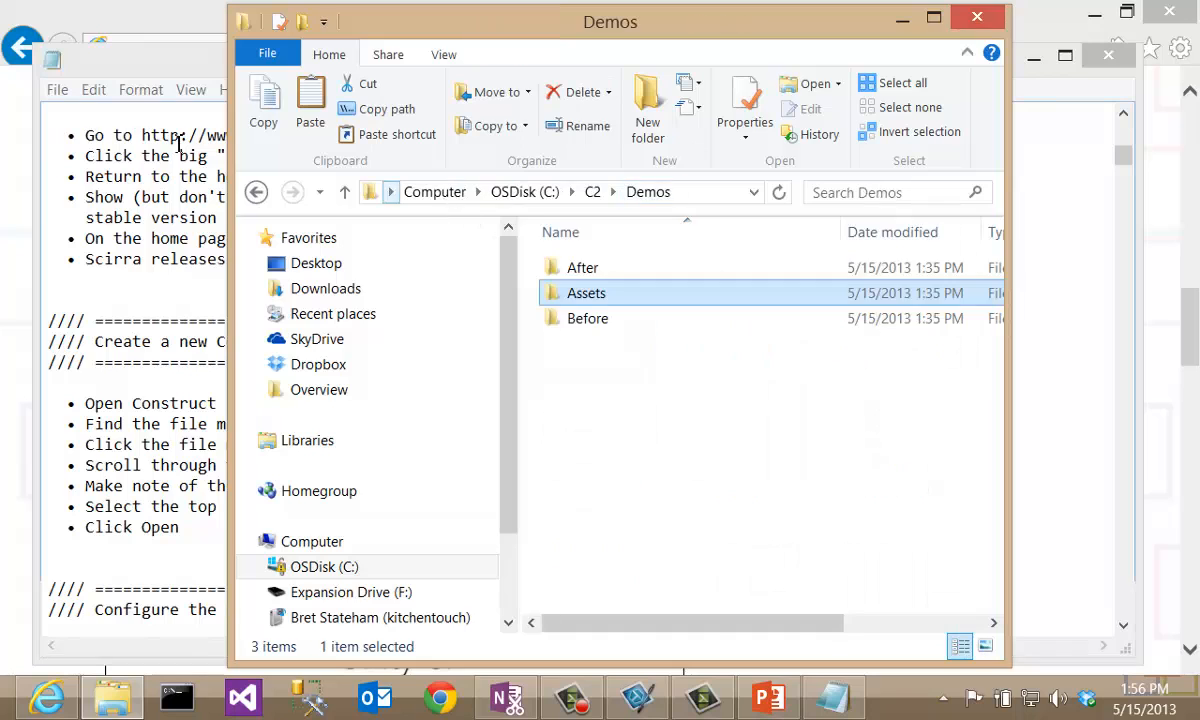
# Bring the Snippets.txt window forward, return toward its beginning, and move the window off this screen
pyautogui.click(182, 140)
pyautogui.scroll(10, 180, 140)
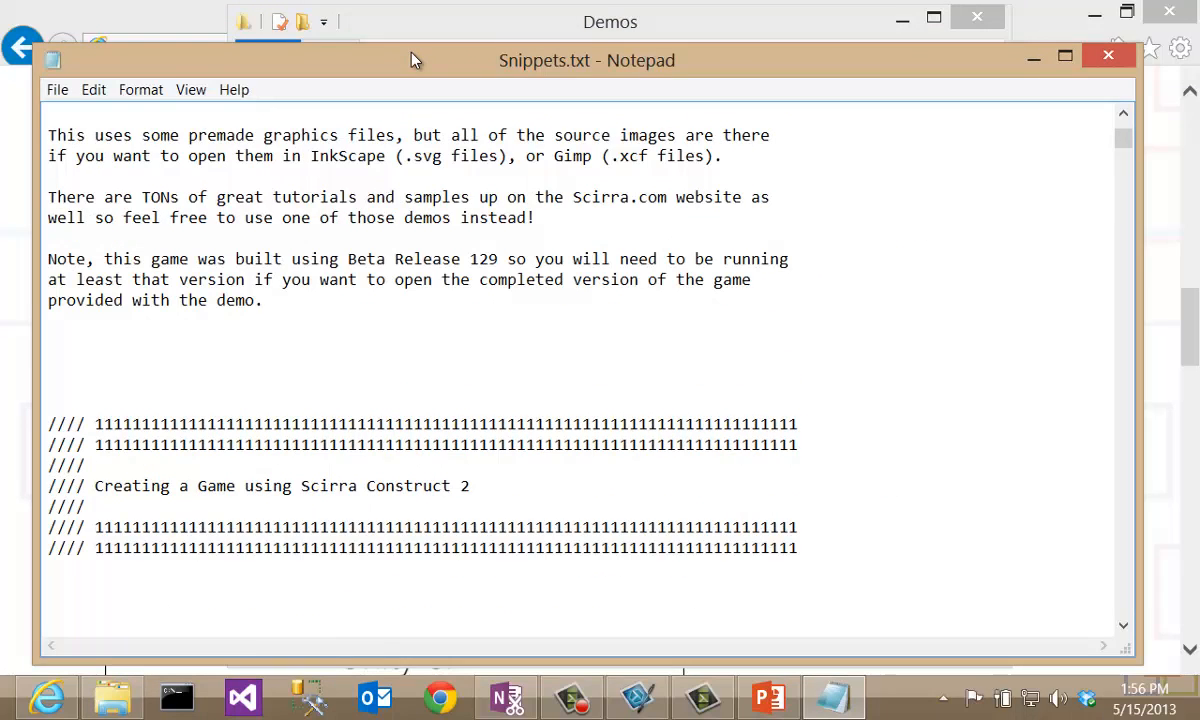
pyautogui.moveTo(412, 52); pyautogui.dragTo(0, 52)
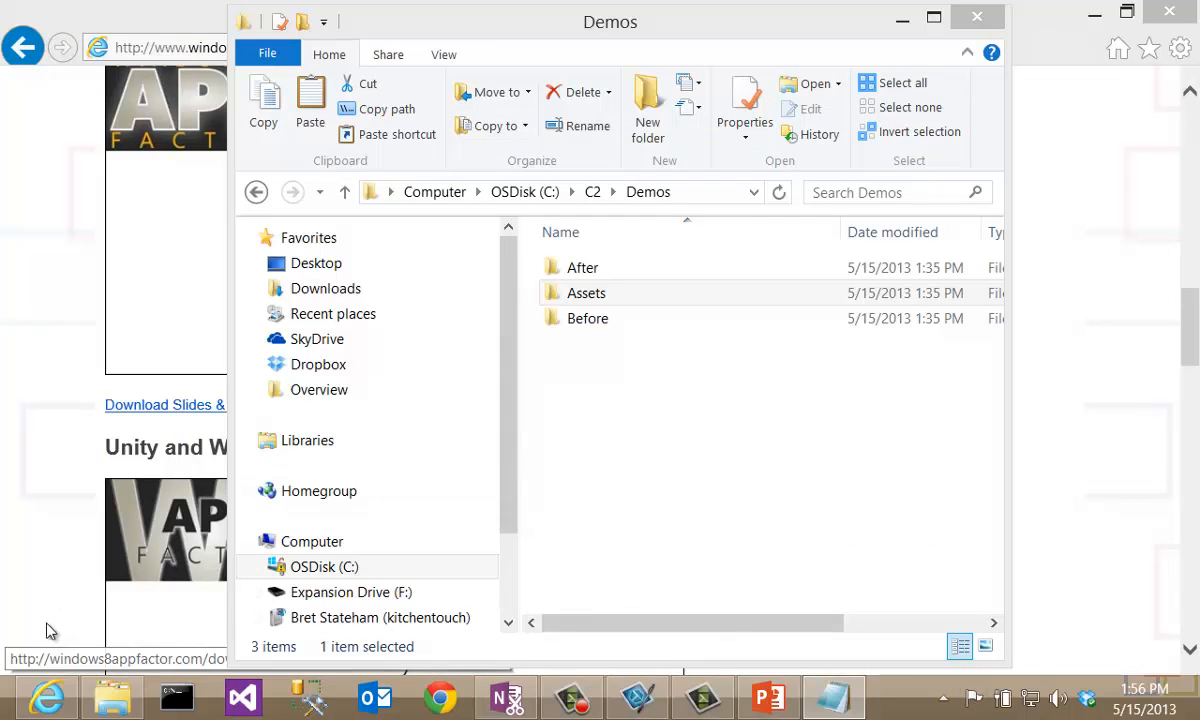
# Switch to Internet Explorer and load scirra.com in a new tab
pyautogui.click(52, 589)
pyautogui.click(814, 50)
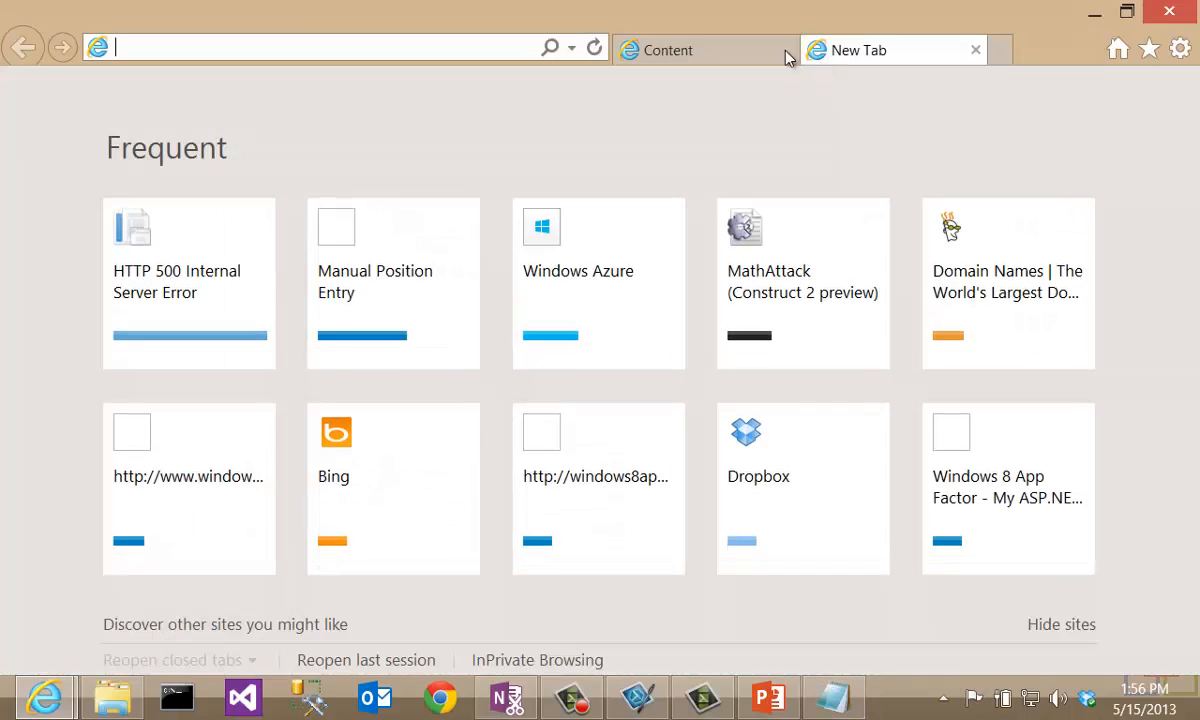
pyautogui.write('scirra.com/')
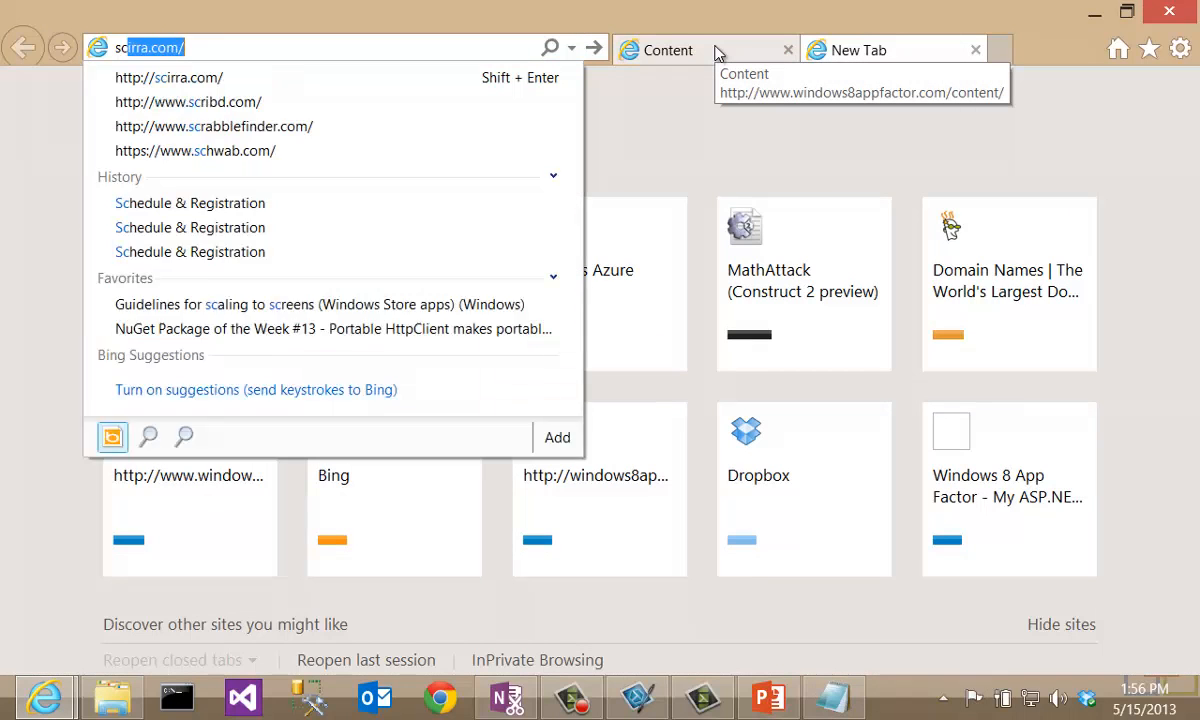
pyautogui.press('Return')
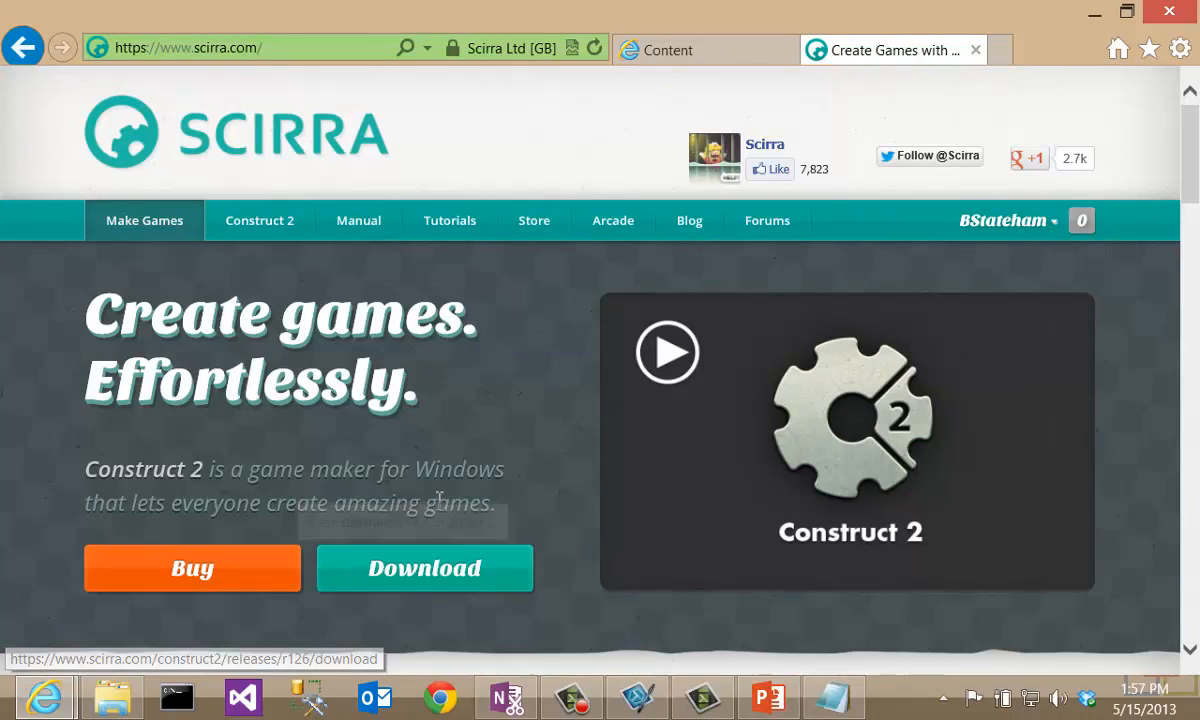
# Review the Scirra home page down to the stable and beta release links in the footer, and return to its beginning
pyautogui.scroll(-20, 452, 468)
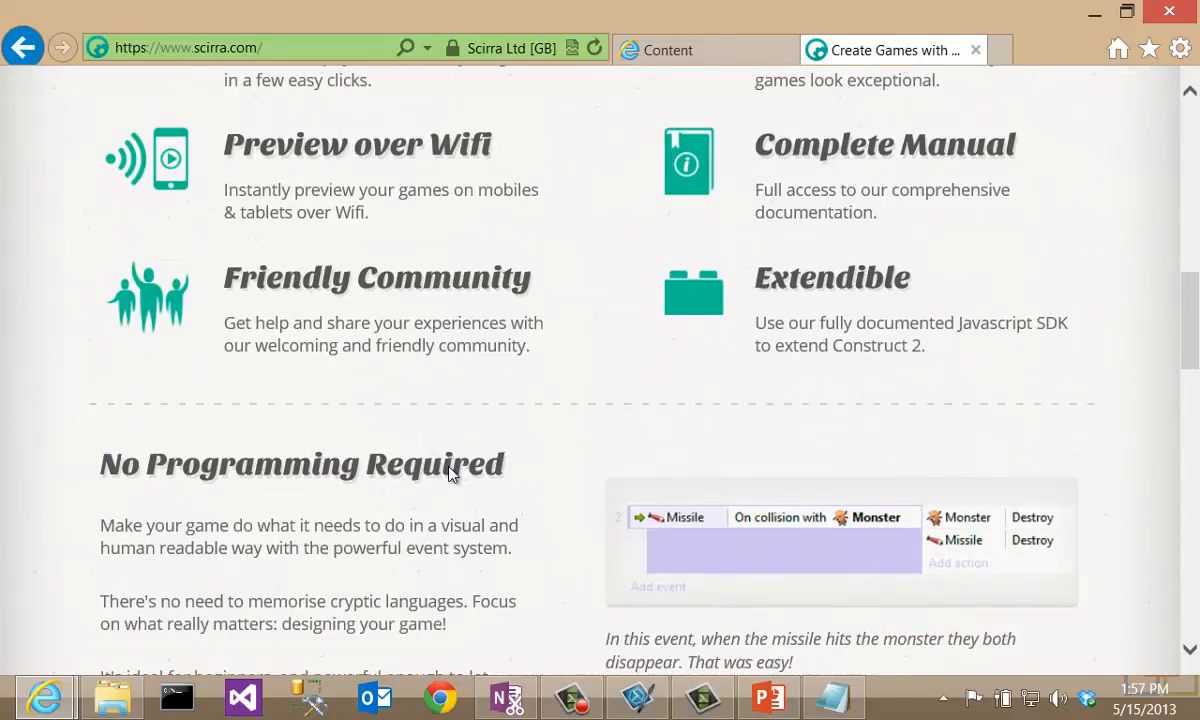
pyautogui.scroll(1, 455, 480)
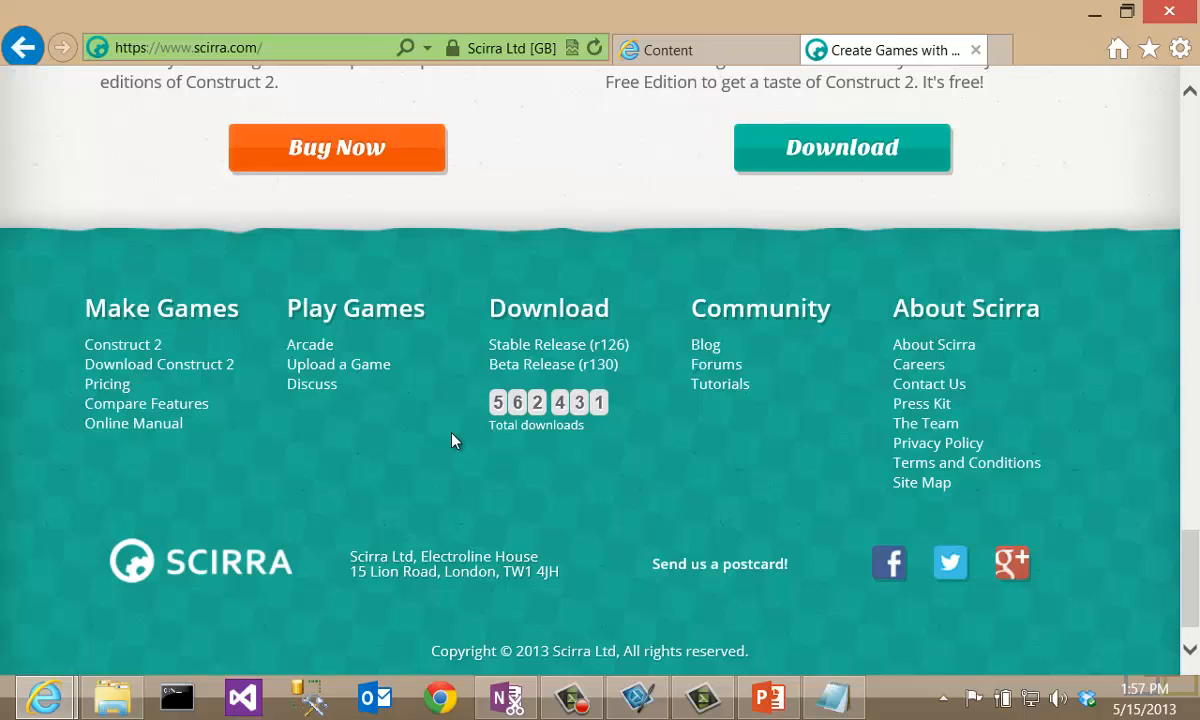
pyautogui.scroll(6, 452, 440)
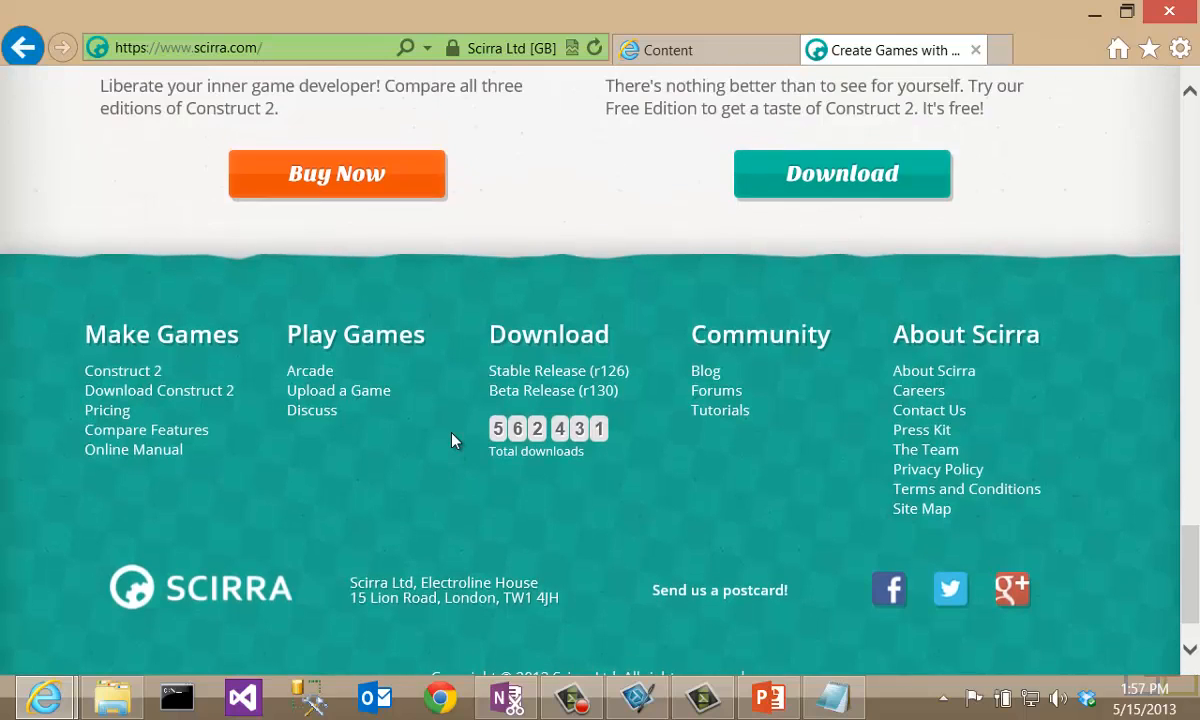
pyautogui.scroll(10, 455, 440)
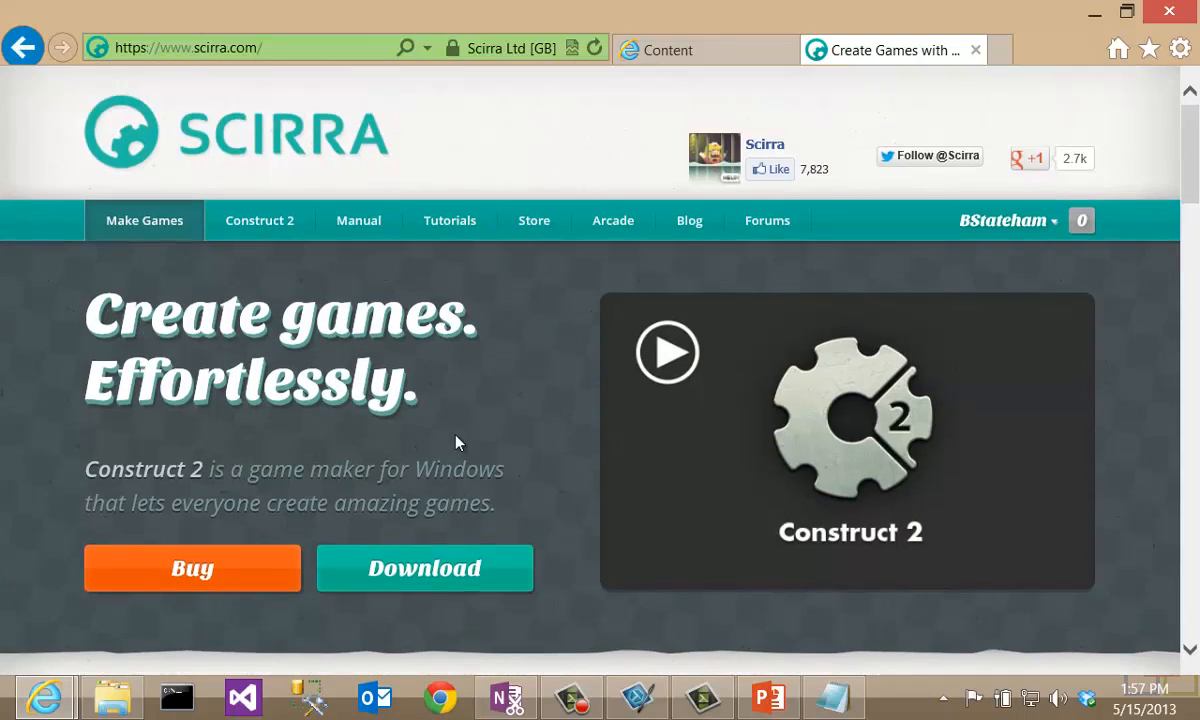
# View Scirra's tutorials and forums pages, and close the Scirra tab
pyautogui.click(452, 224)
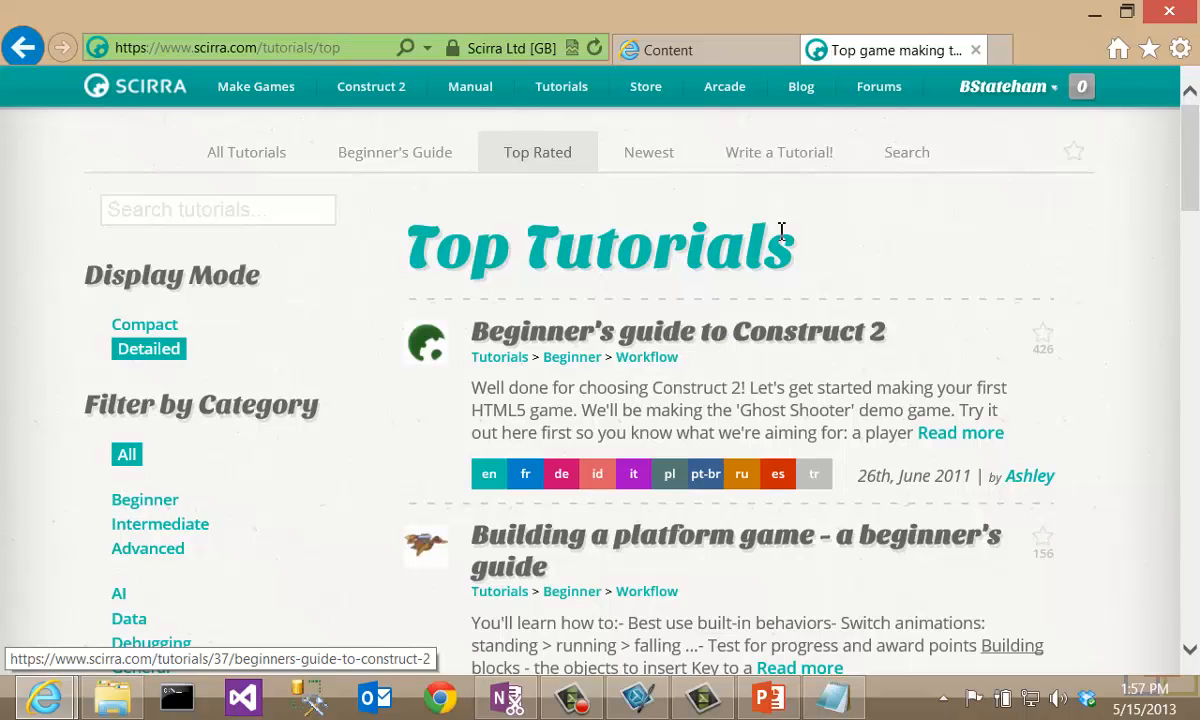
pyautogui.click(874, 98)
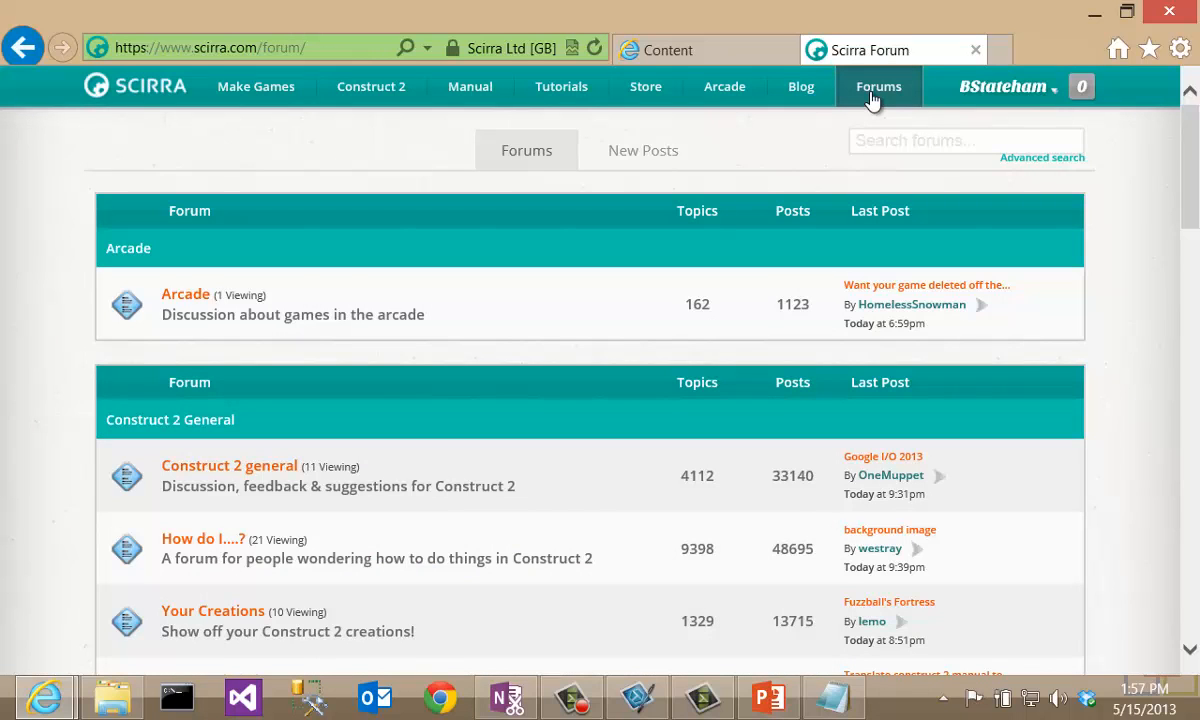
pyautogui.click(975, 50)
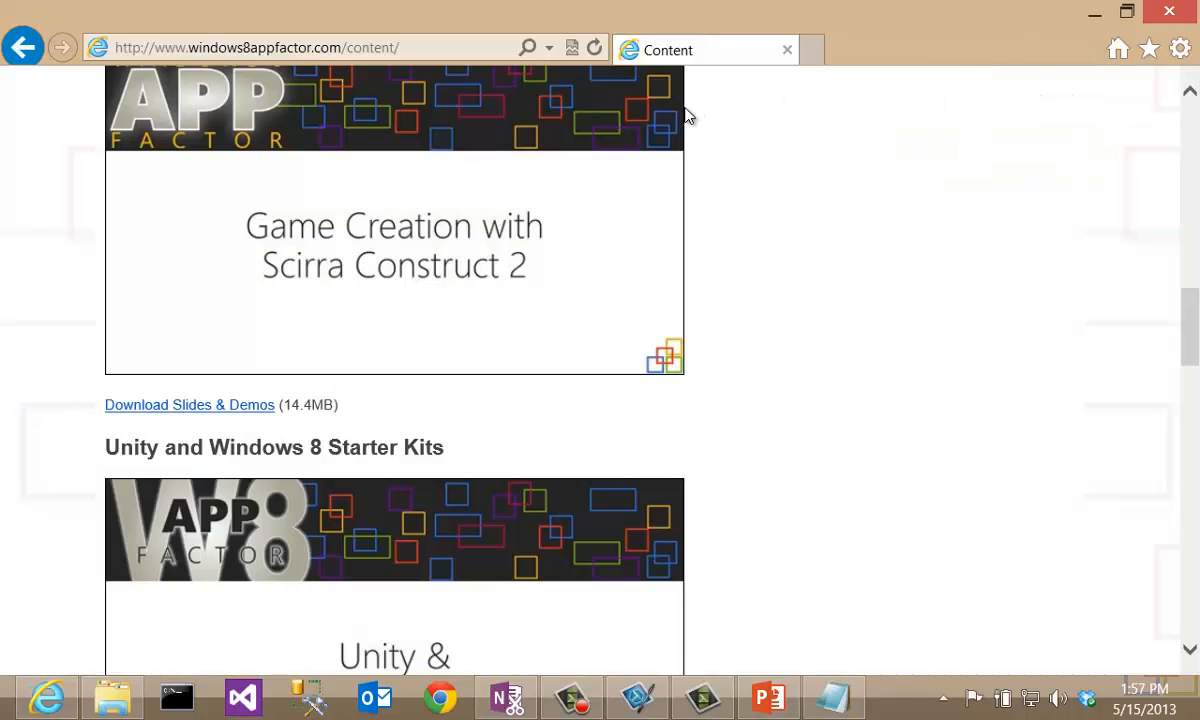
# Search the installed apps for "Con" and launch Construct 2
pyautogui.press('super')
pyautogui.write('Con')
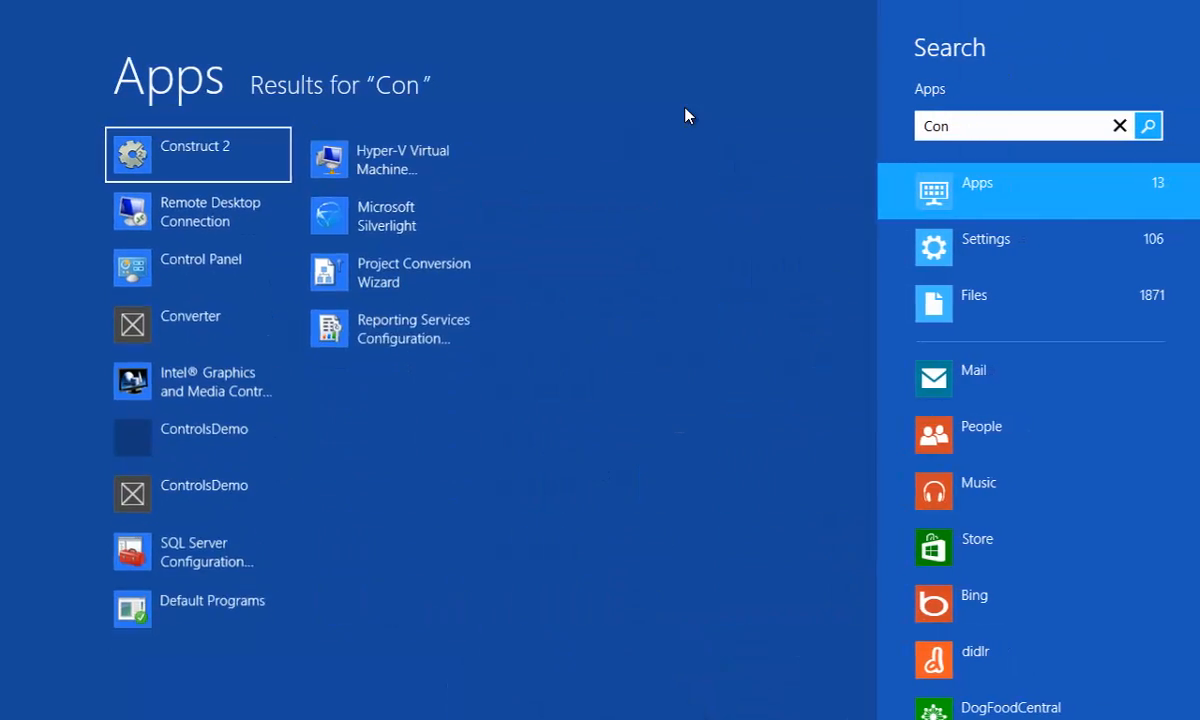
pyautogui.click(153, 168)
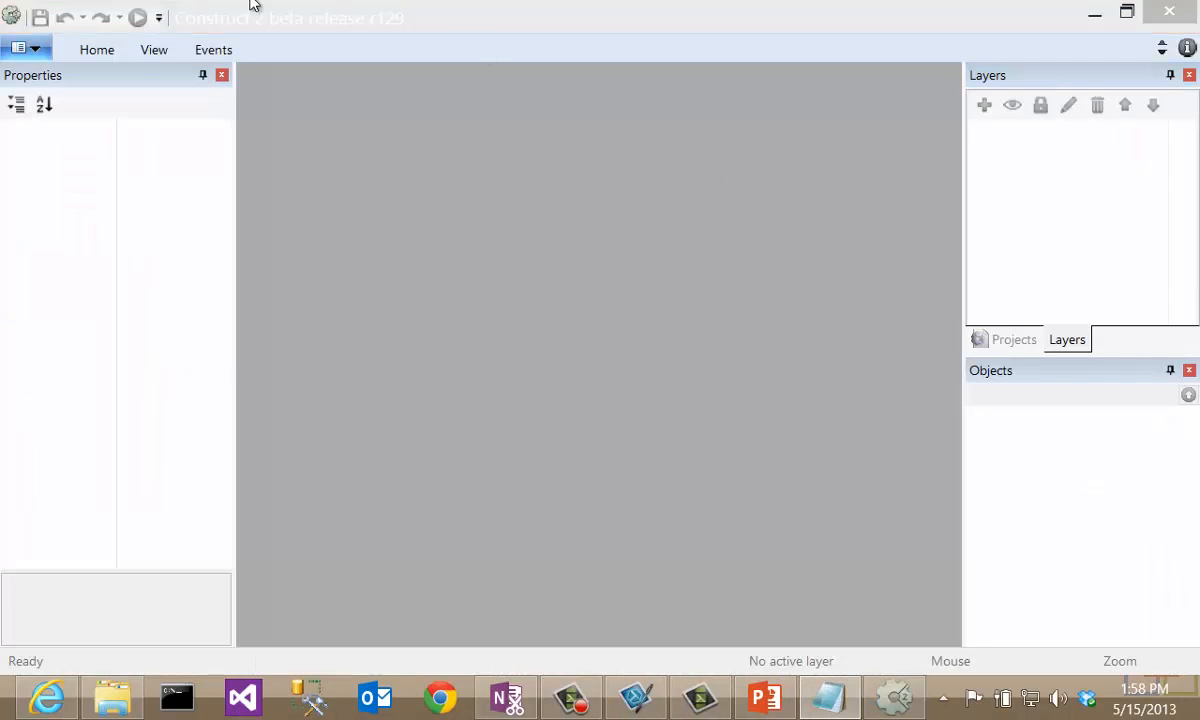
# Start a new project, browse the available templates and examples, and create it from the "New empty project" template
pyautogui.click(36, 51)
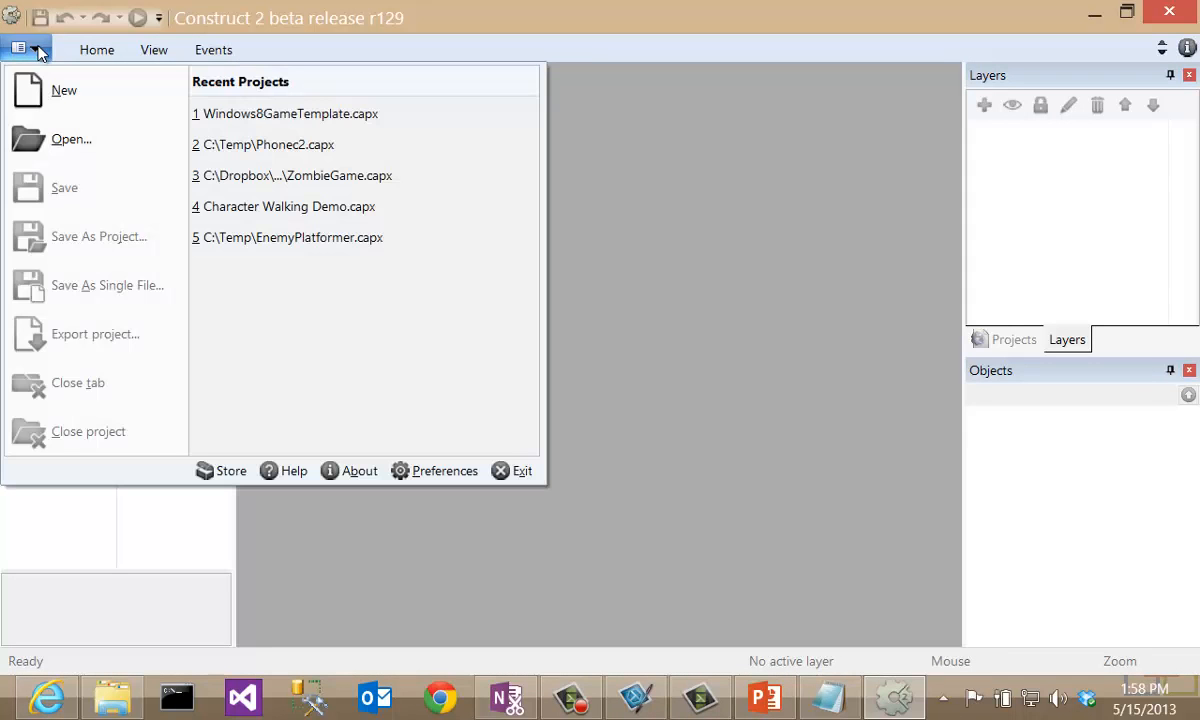
pyautogui.click(60, 90)
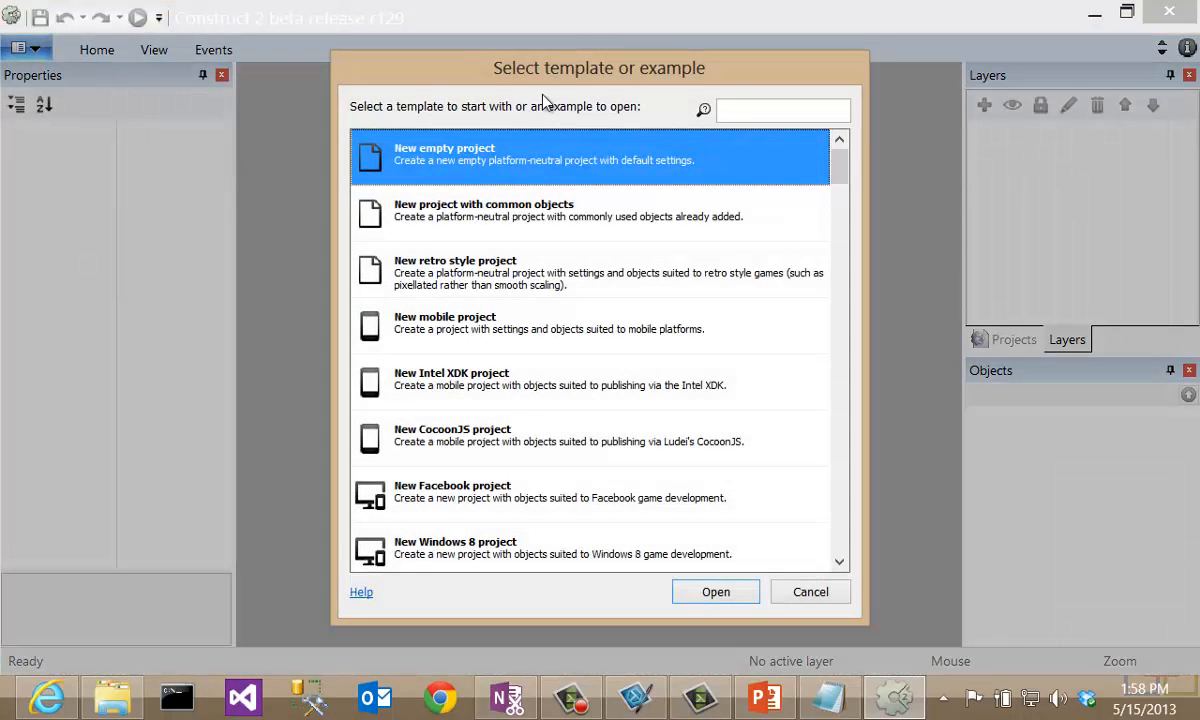
pyautogui.moveTo(843, 165); pyautogui.dragTo(843, 220)
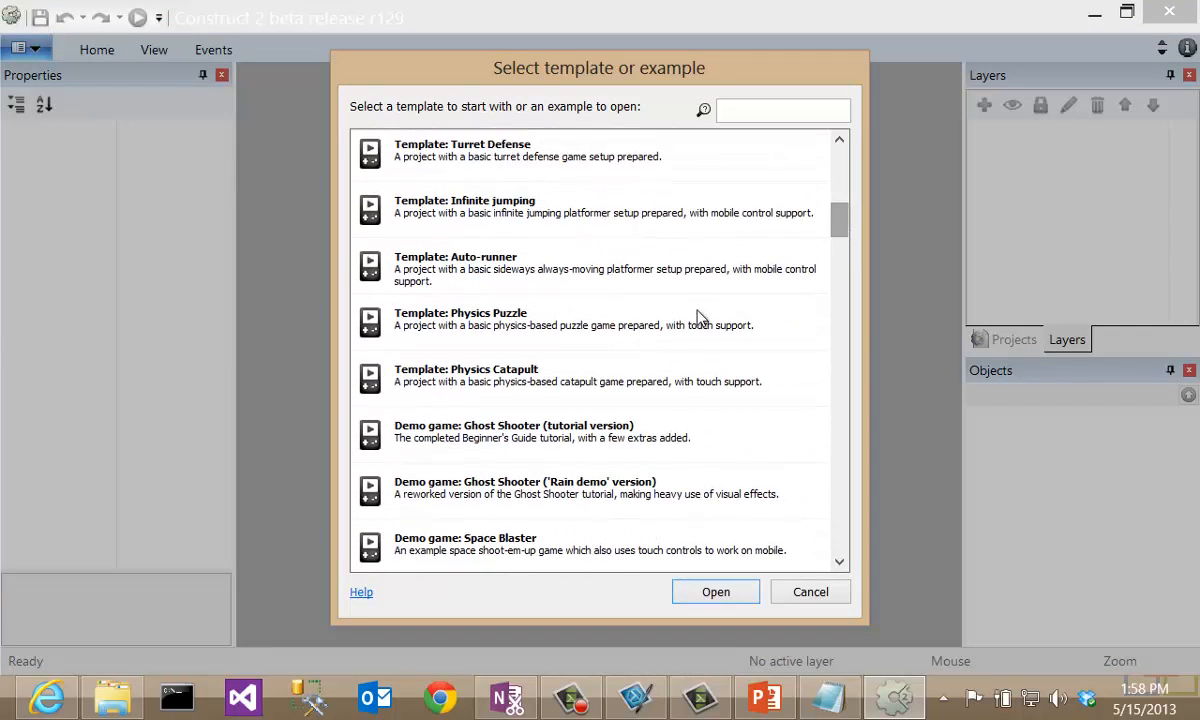
pyautogui.scroll(-3, 505, 420)
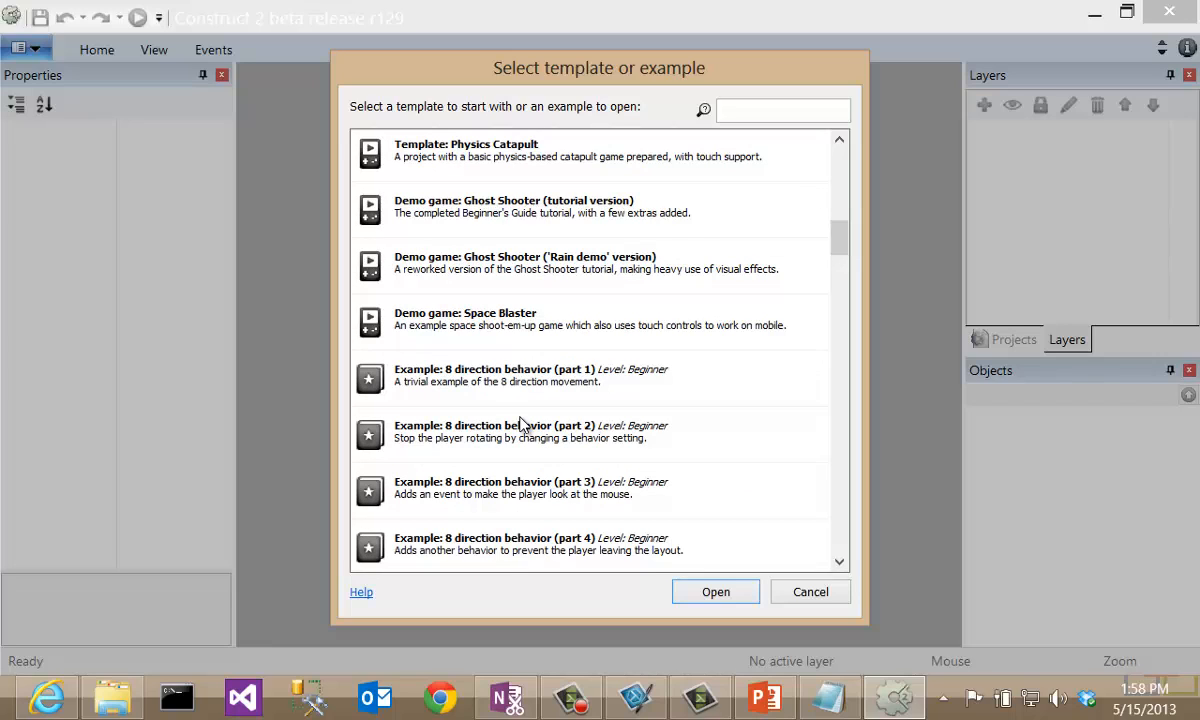
pyautogui.scroll(9, 519, 425)
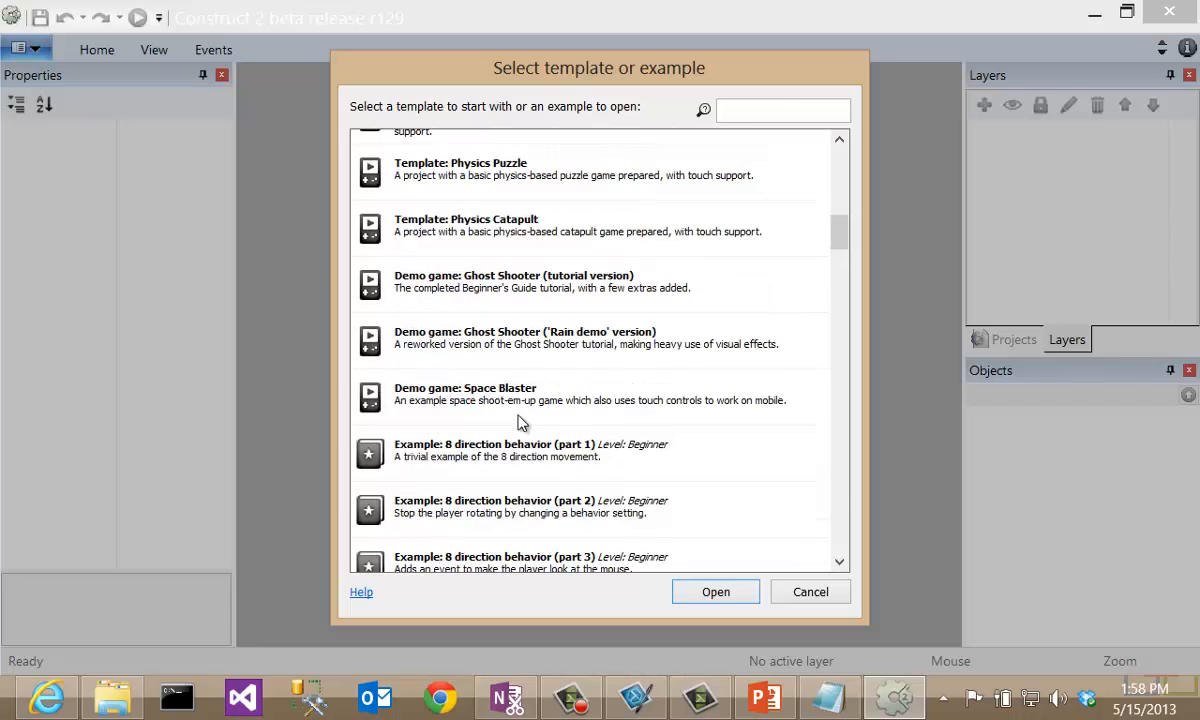
pyautogui.scroll(3, 518, 422)
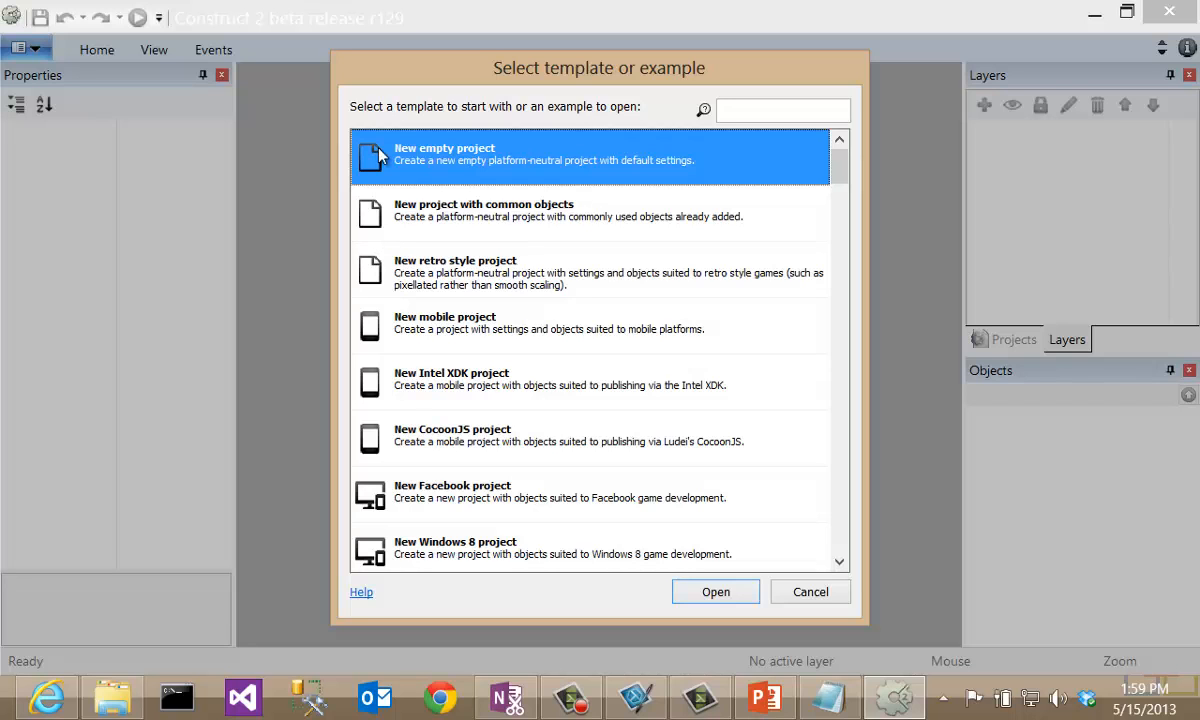
pyautogui.click(716, 590)
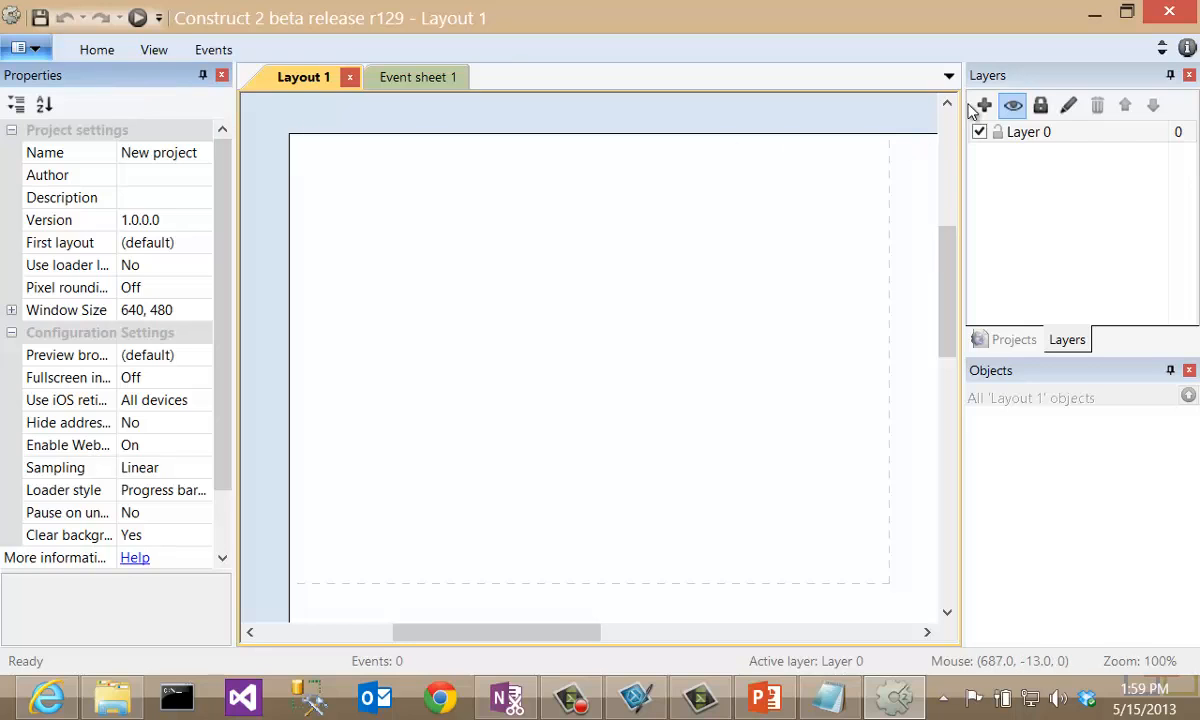
# Examine the project tree, layers, event sheet and the view options for showing bars, zoom and grid
pyautogui.click(1012, 340)
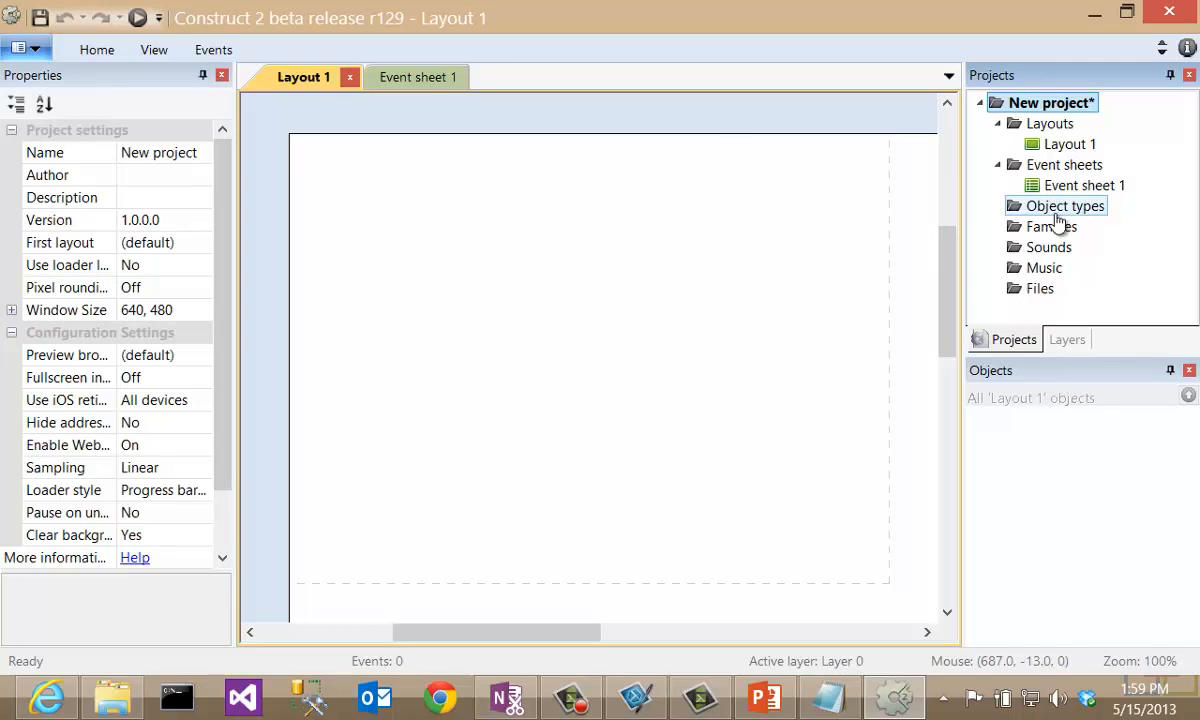
pyautogui.click(1070, 340)
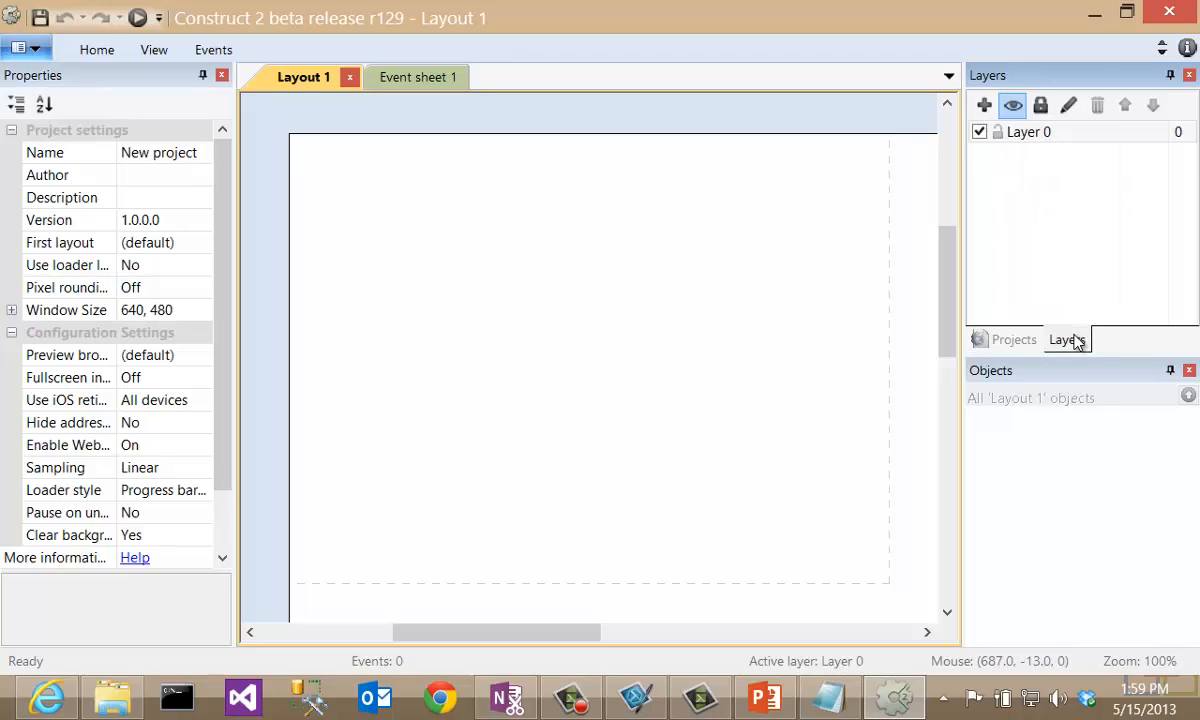
pyautogui.click(1010, 340)
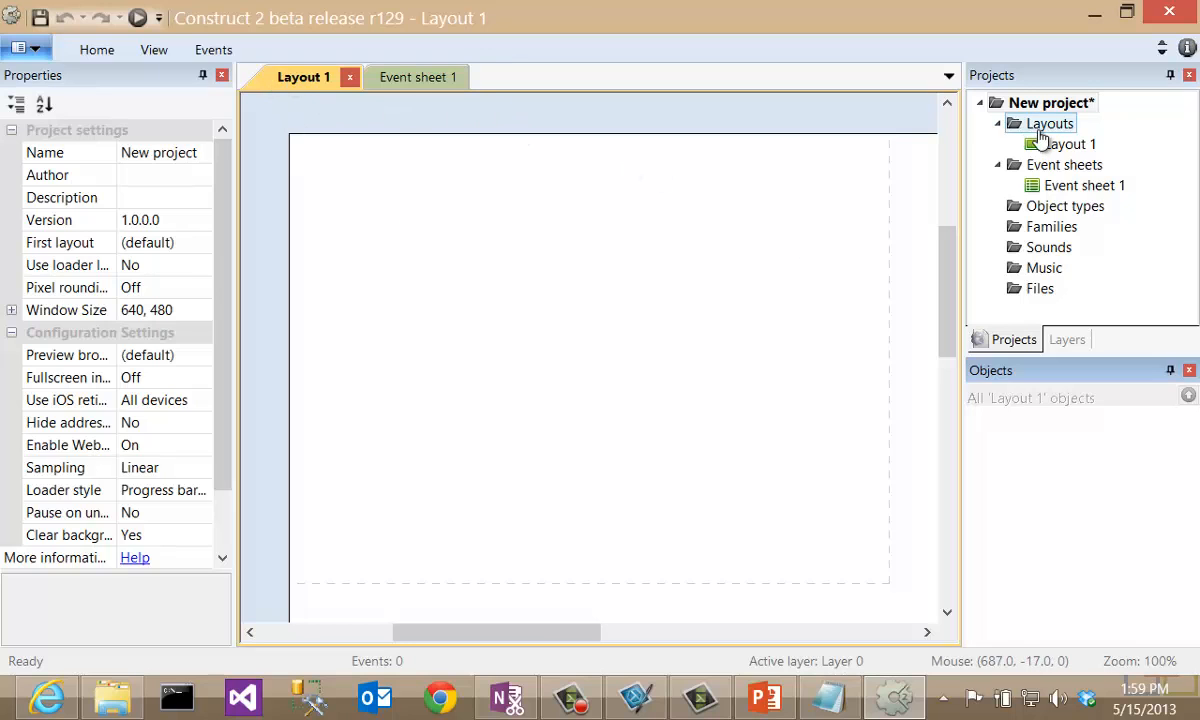
pyautogui.click(400, 77)
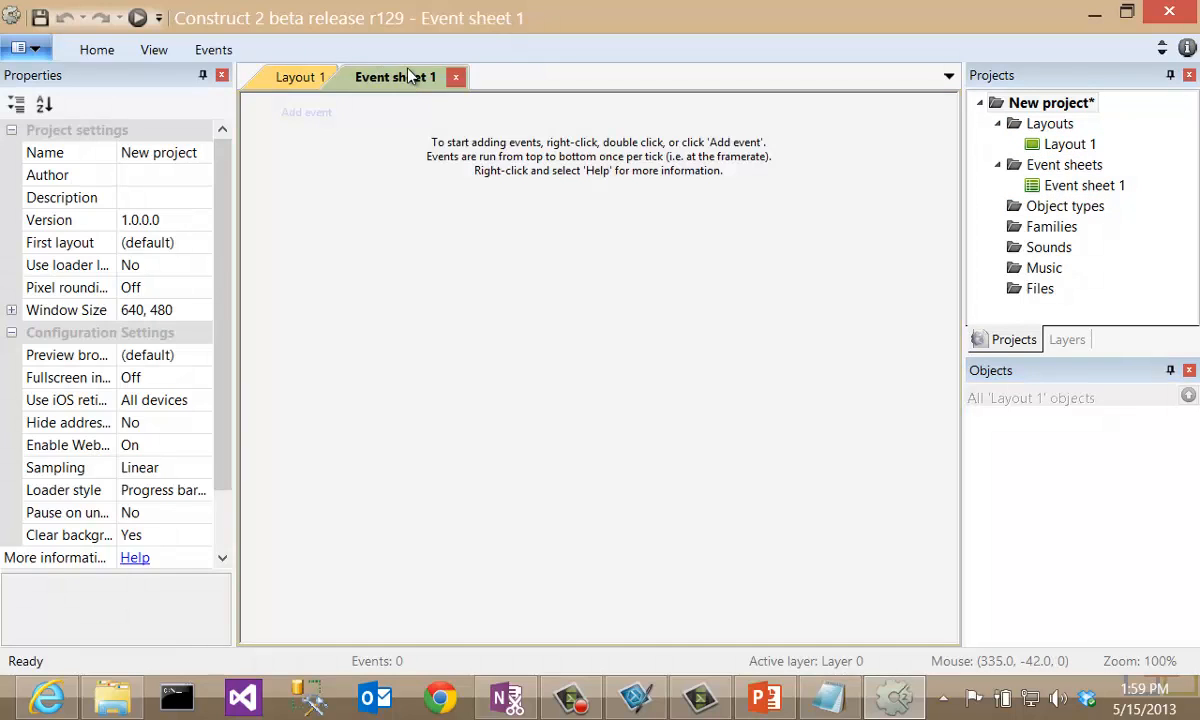
pyautogui.click(296, 79)
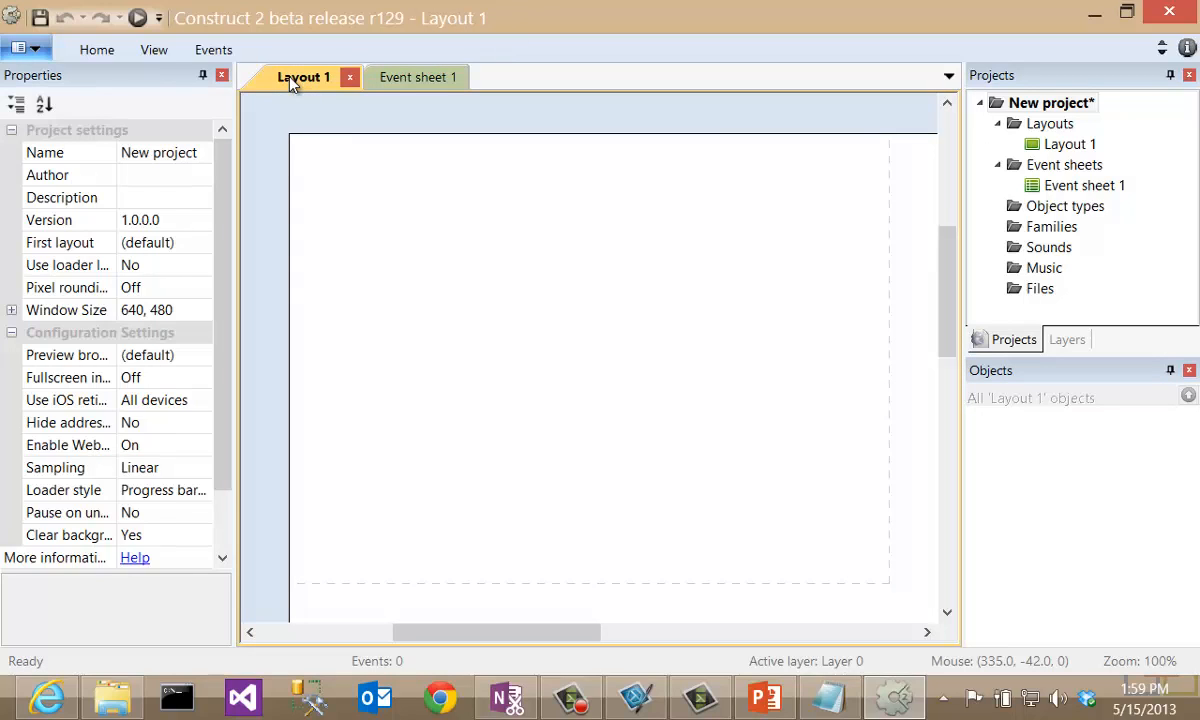
pyautogui.click(155, 50)
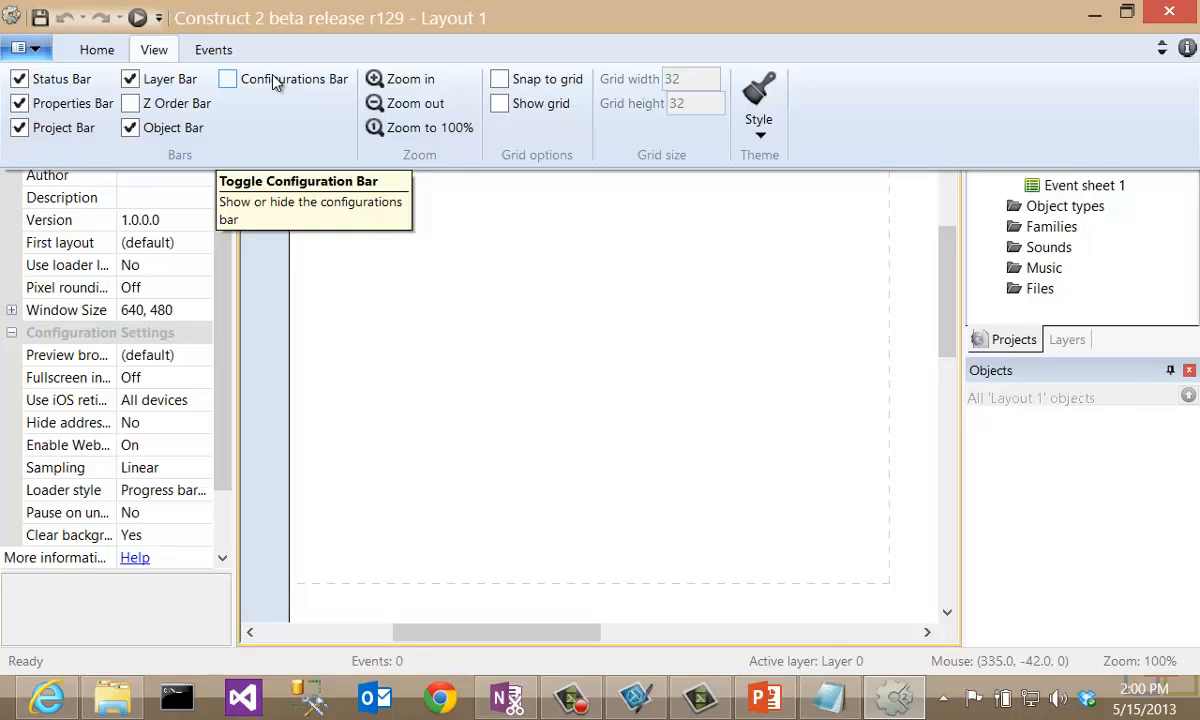
pyautogui.click(275, 258)
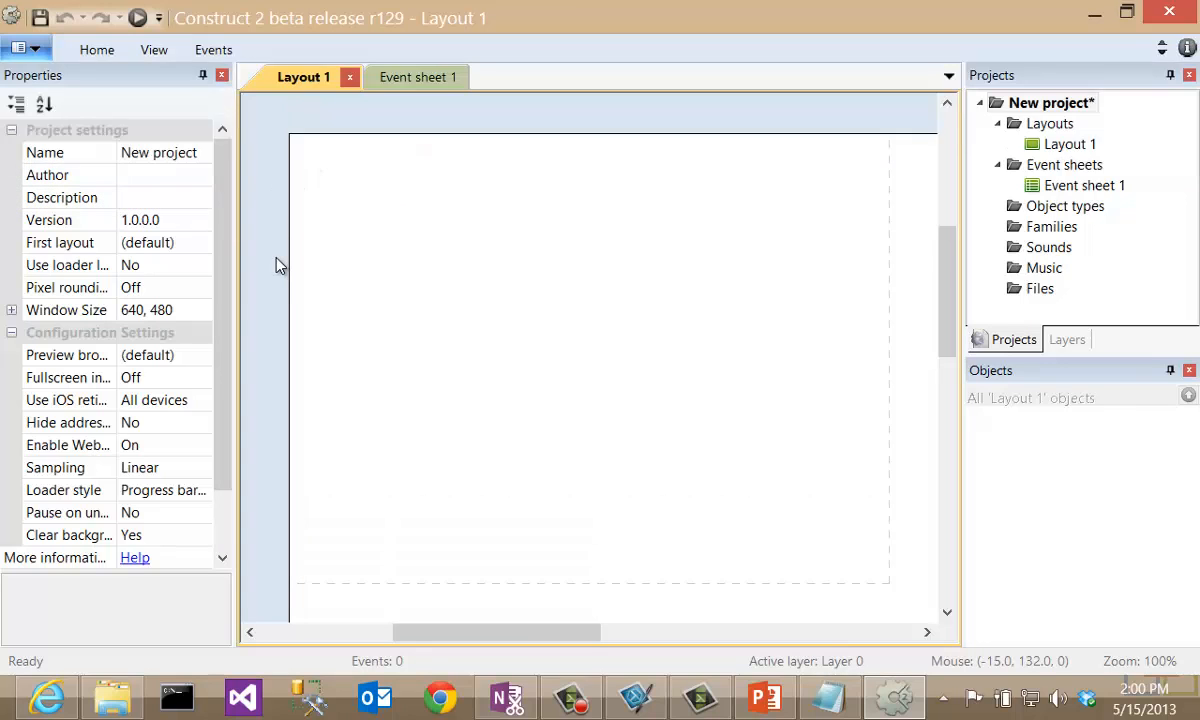
# In the project's settings, set the name to Platformer8 and enter the author's full name
pyautogui.click(1062, 85)
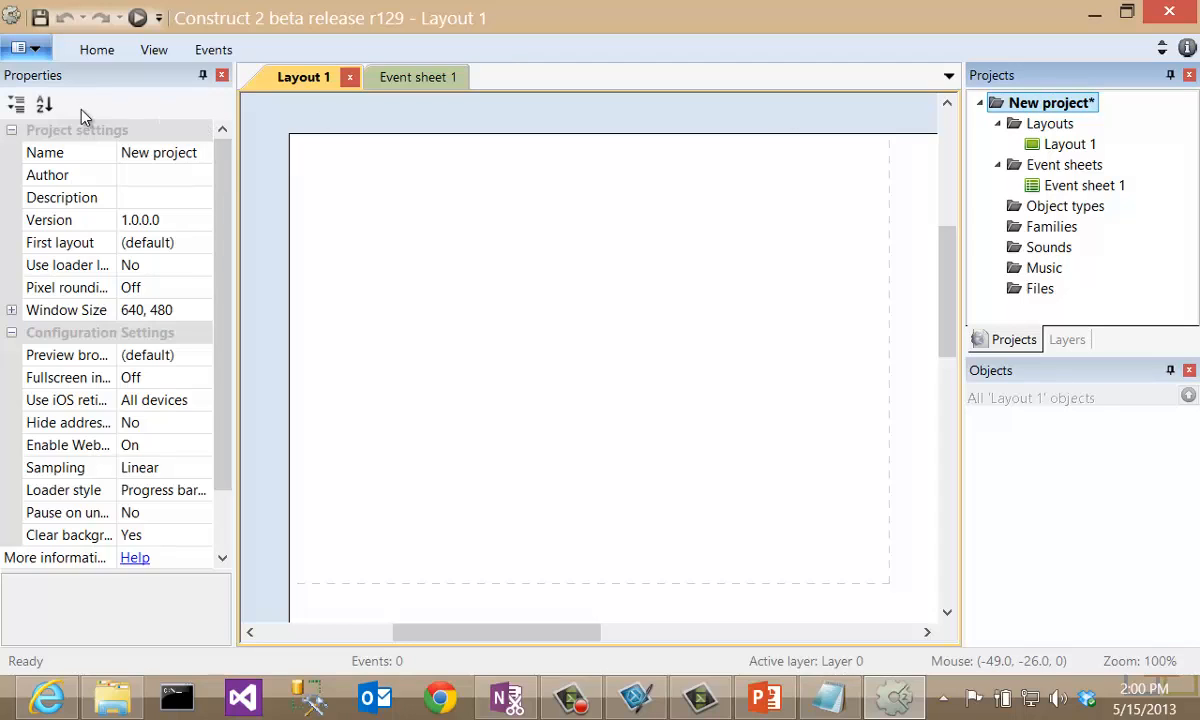
pyautogui.click(79, 137)
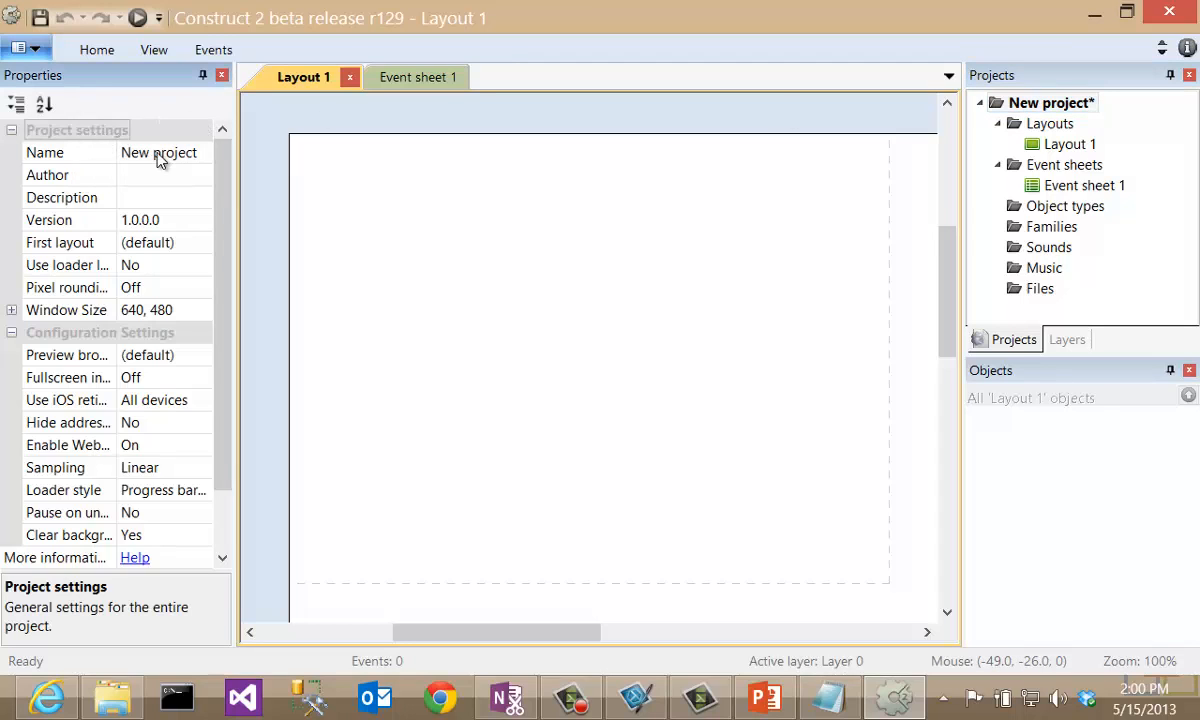
pyautogui.click(202, 155)
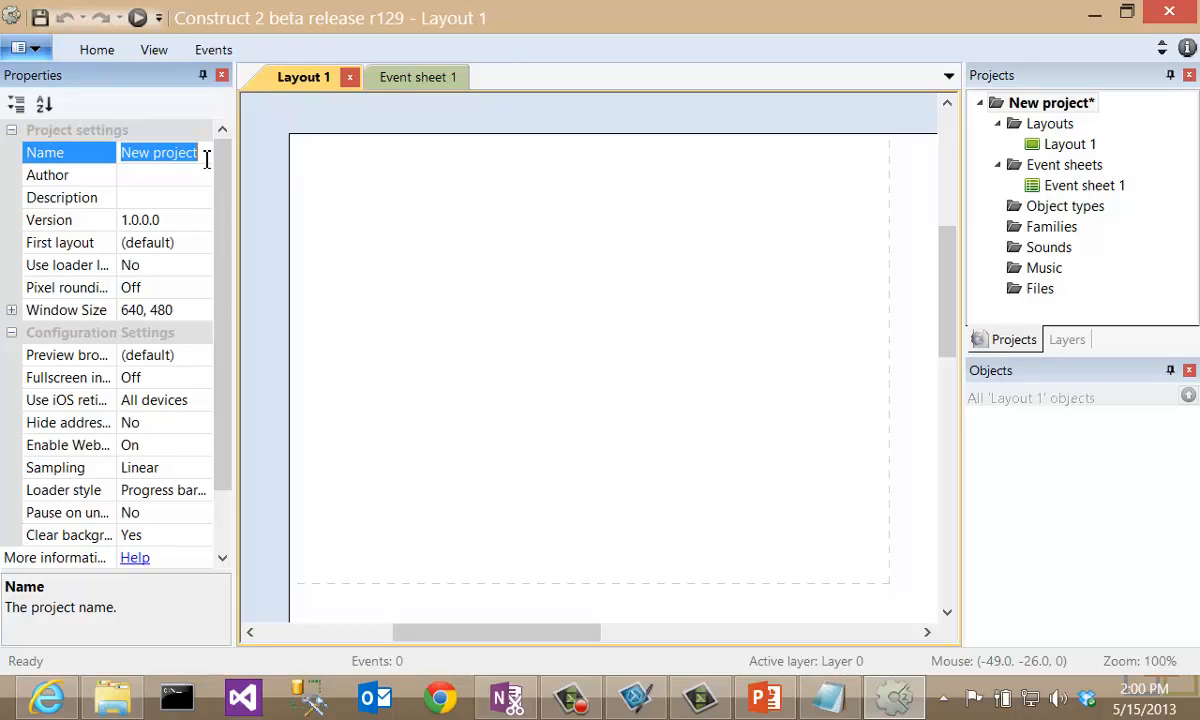
pyautogui.write('Plat')
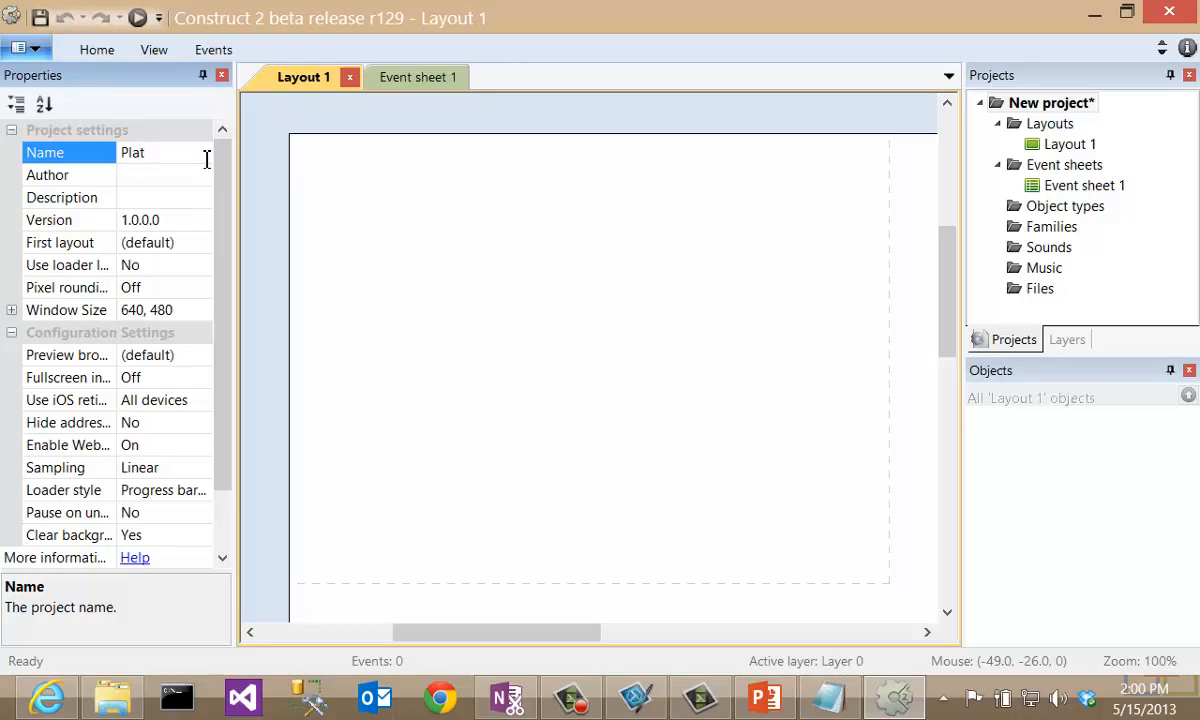
pyautogui.write('former8')
pyautogui.click(167, 174)
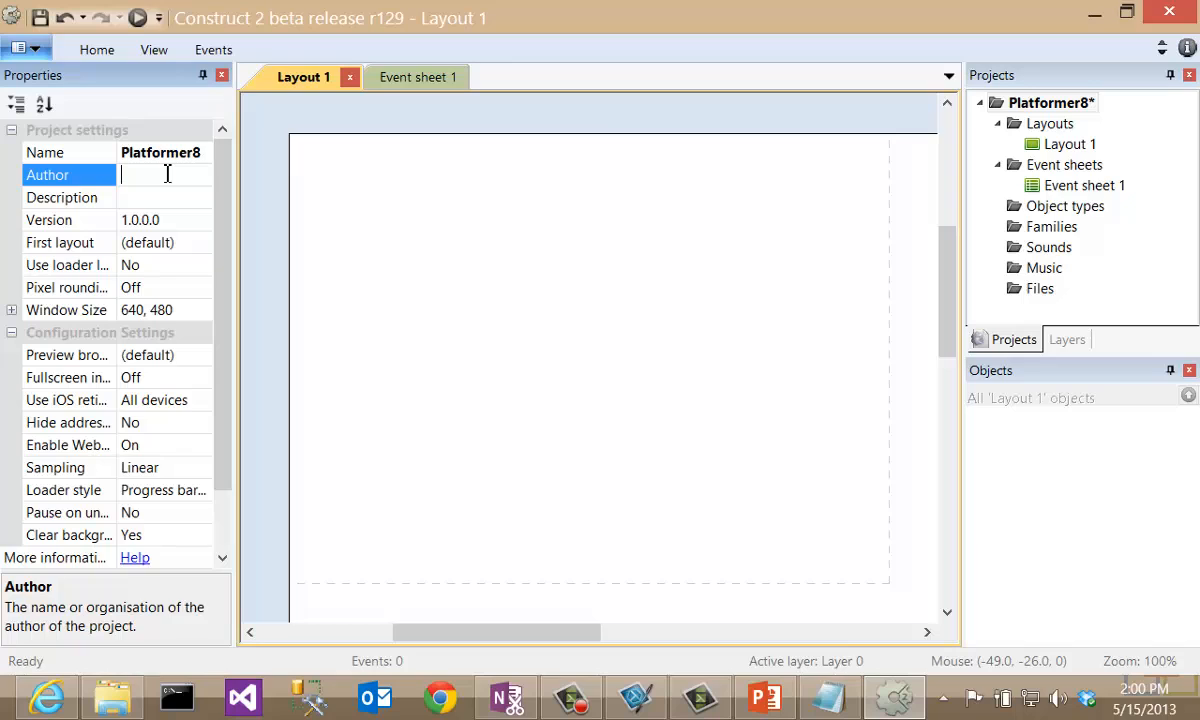
pyautogui.write('Bret Stateham')
# Set the project description to "Help 8 get to the Microsoft Surface!"
pyautogui.click(150, 196)
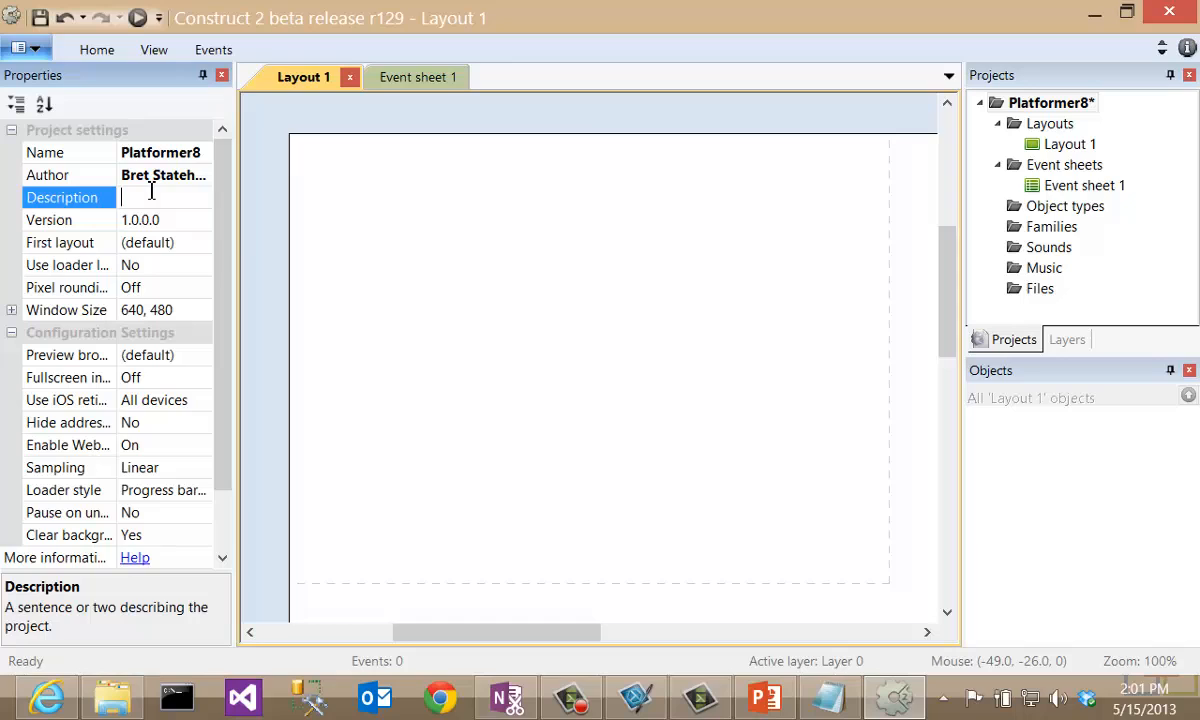
pyautogui.write('H')
pyautogui.write('elp a ge')
pyautogui.write('t to the Microsoft')
pyautogui.write(' Surface!')
pyautogui.press('Return')
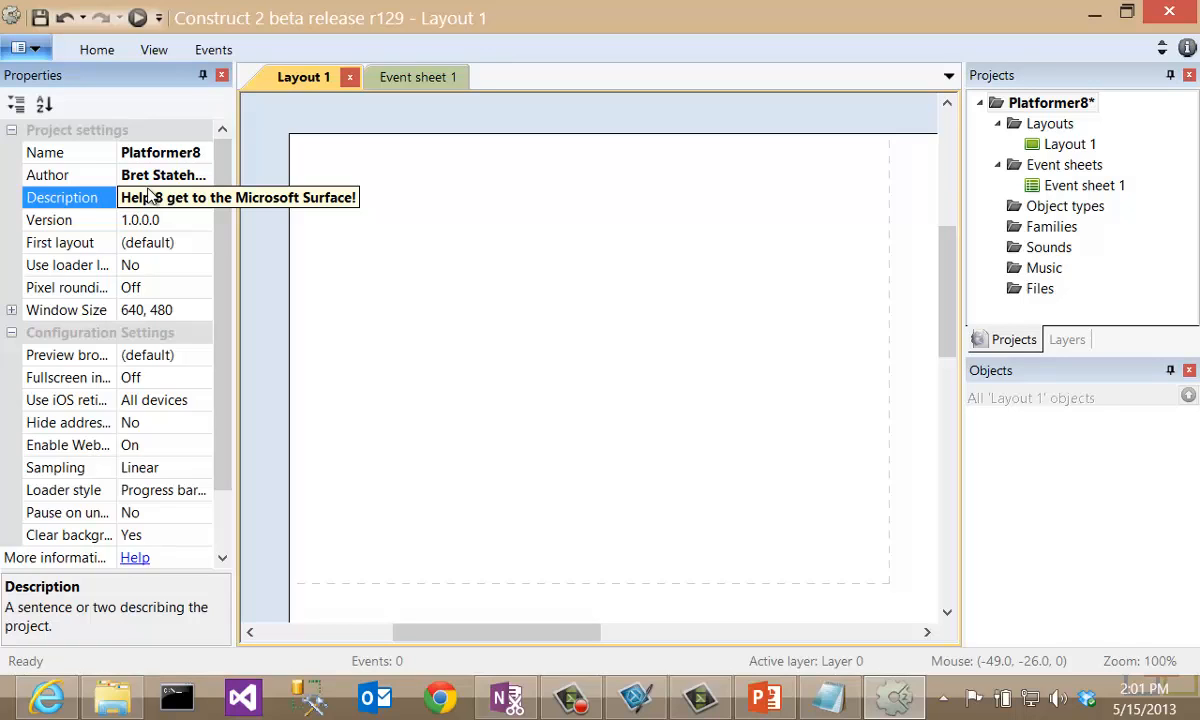
# Set the project's window size to 1366, 768
pyautogui.click(188, 309)
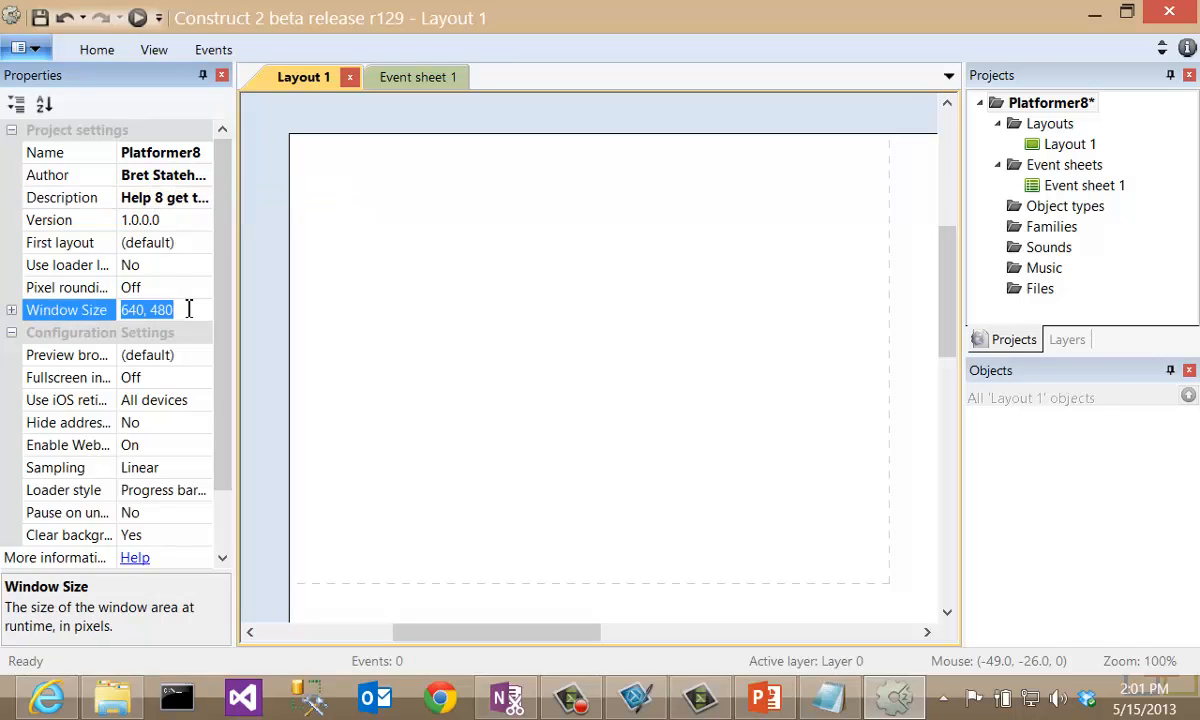
pyautogui.write('1366,')
pyautogui.write('76')
pyautogui.press('BackSpace')
pyautogui.write('68')
# Set the project's Fullscreen in browser option to Letterbox scale
pyautogui.click(78, 380)
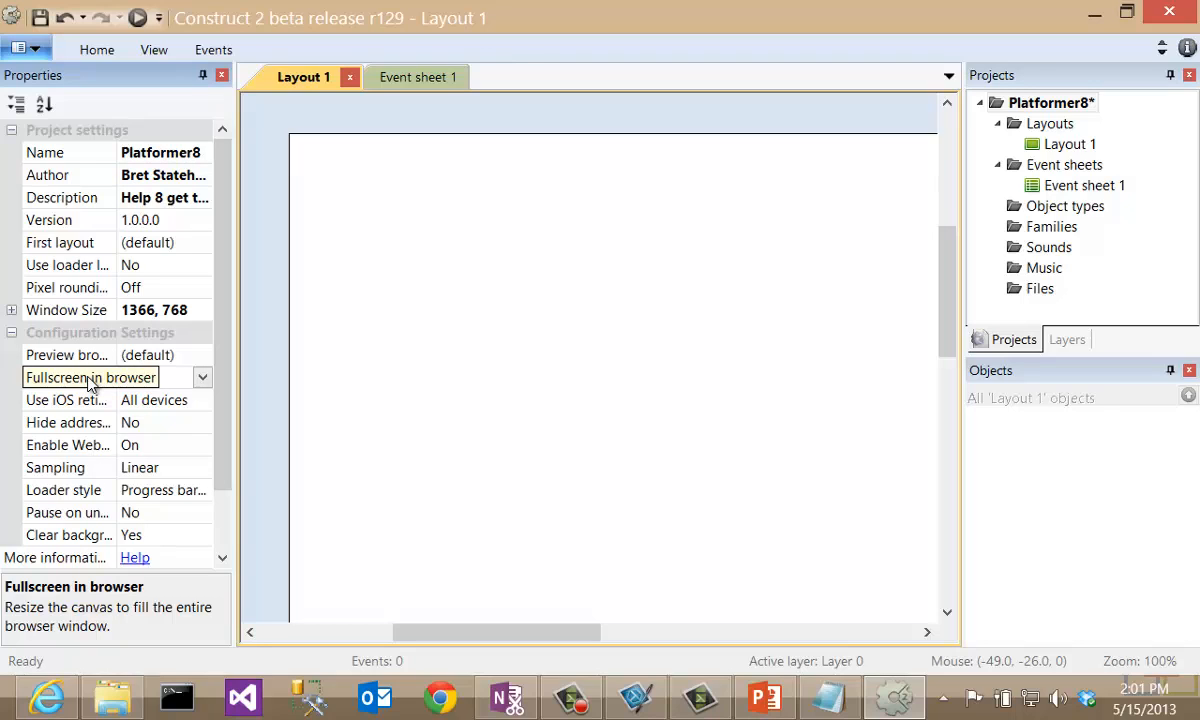
pyautogui.click(203, 378)
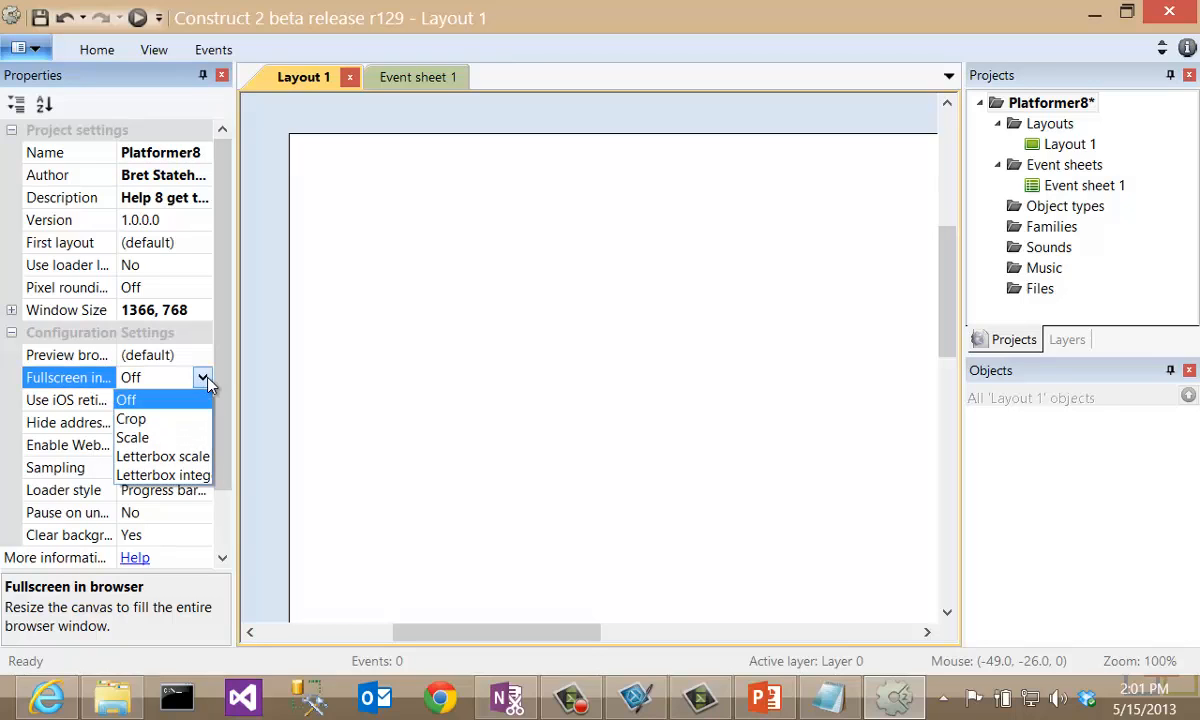
pyautogui.click(184, 457)
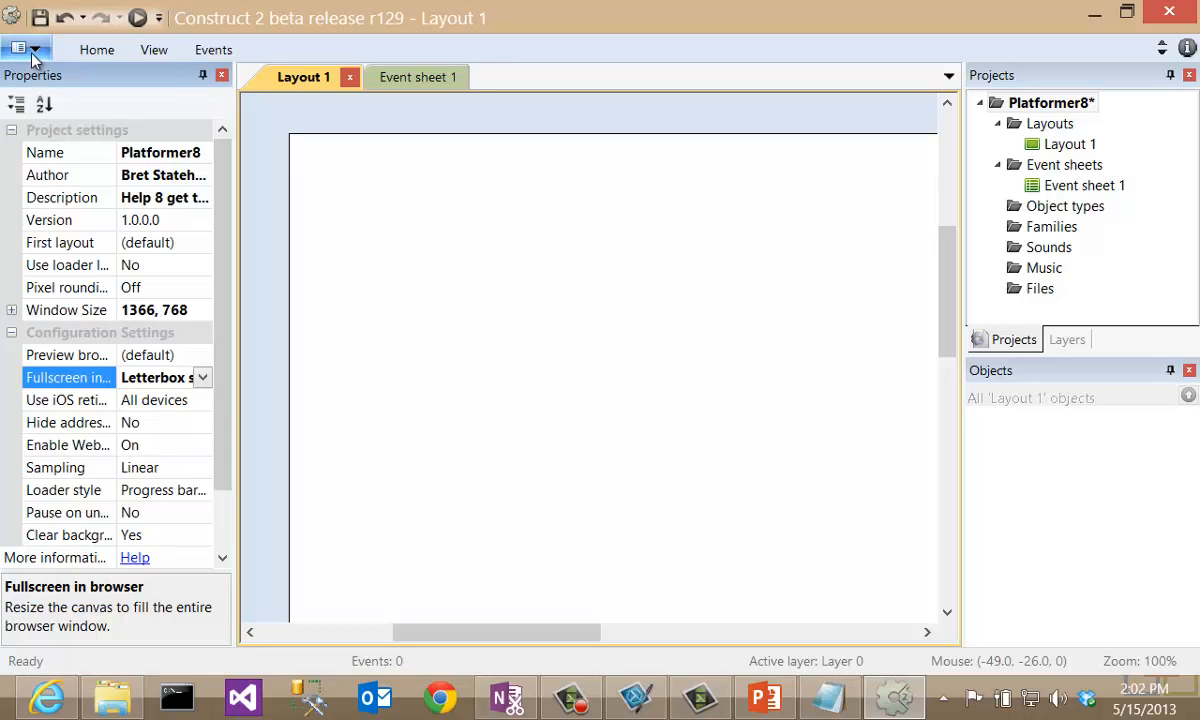
pyautogui.click(40, 17)
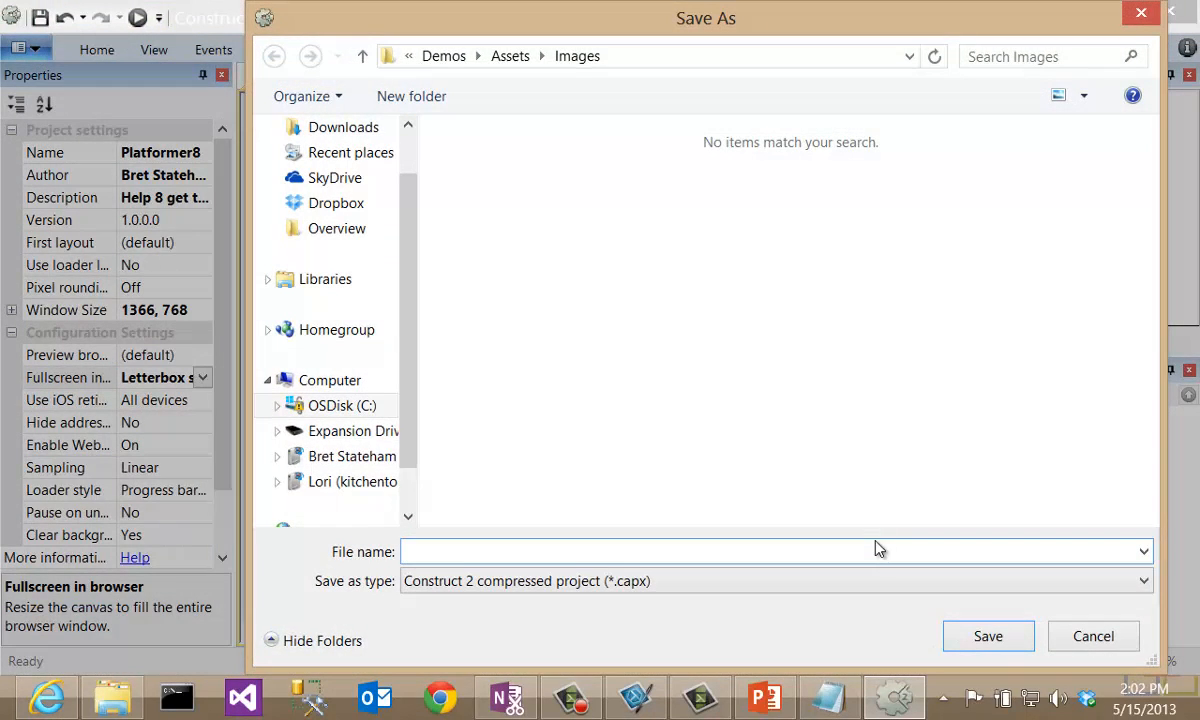
pyautogui.hotkey('alt', 'Tab')
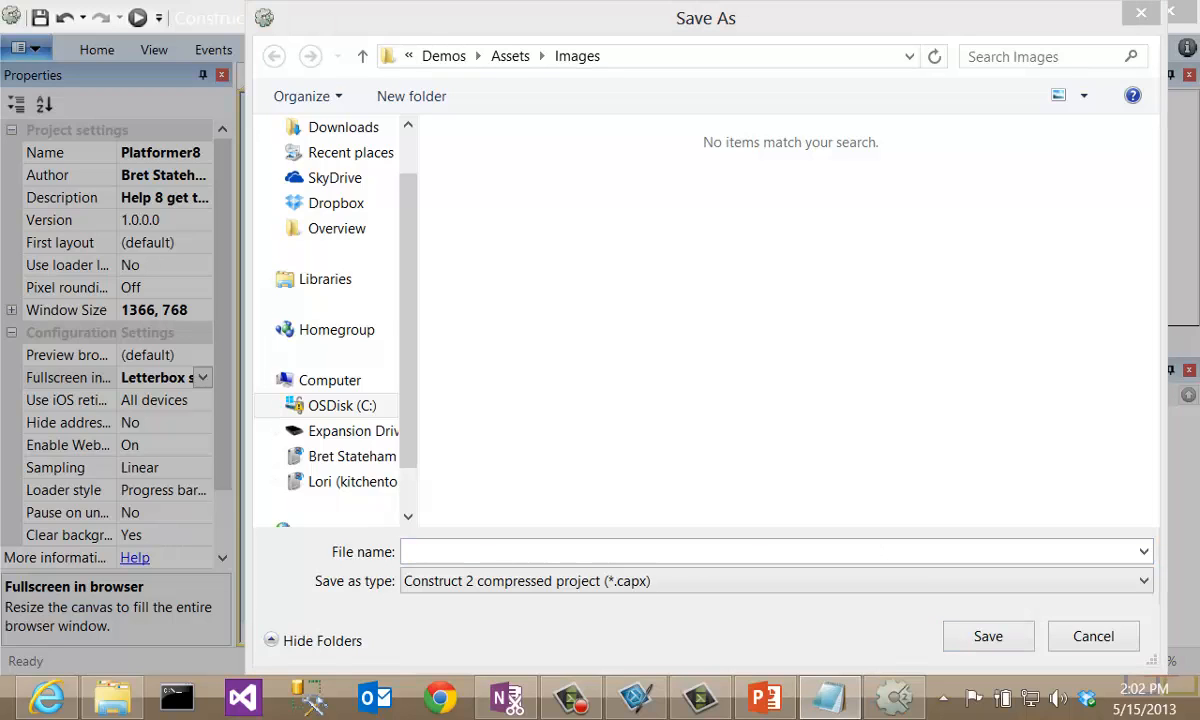
pyautogui.click(780, 592)
pyautogui.click(780, 594)
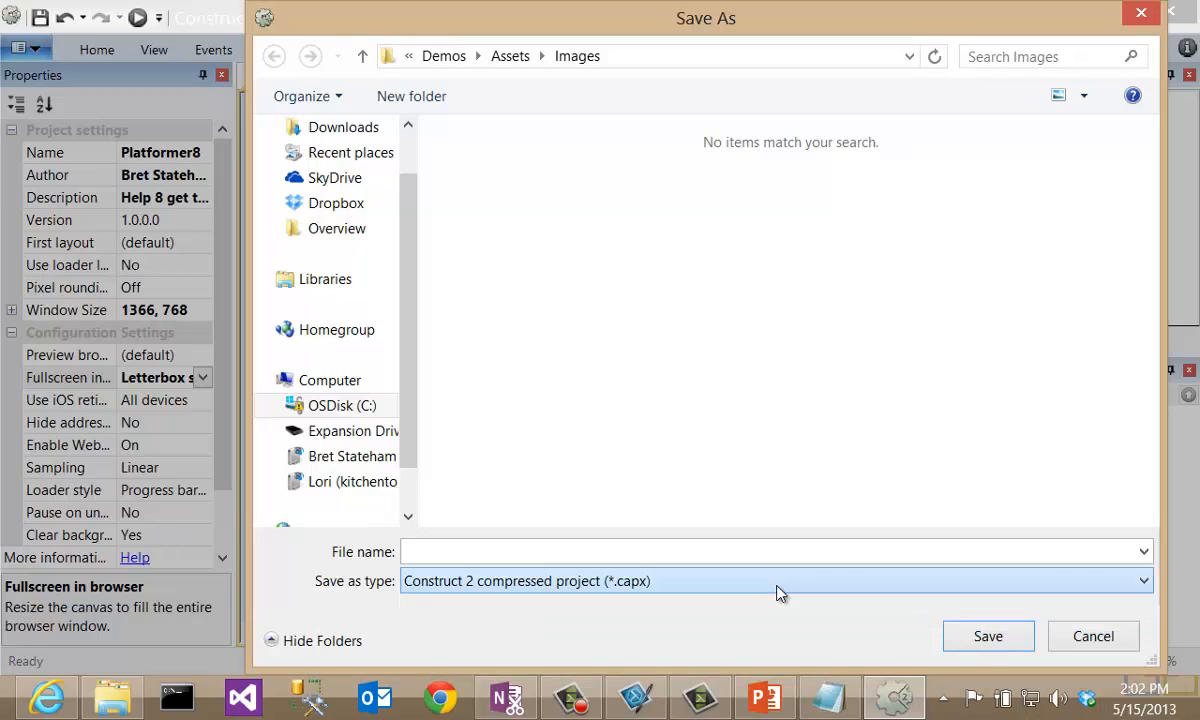
pyautogui.click(1022, 634)
# Start saving the project and browse to the folder C:\C2\Demos\Before as its destination
pyautogui.click(38, 50)
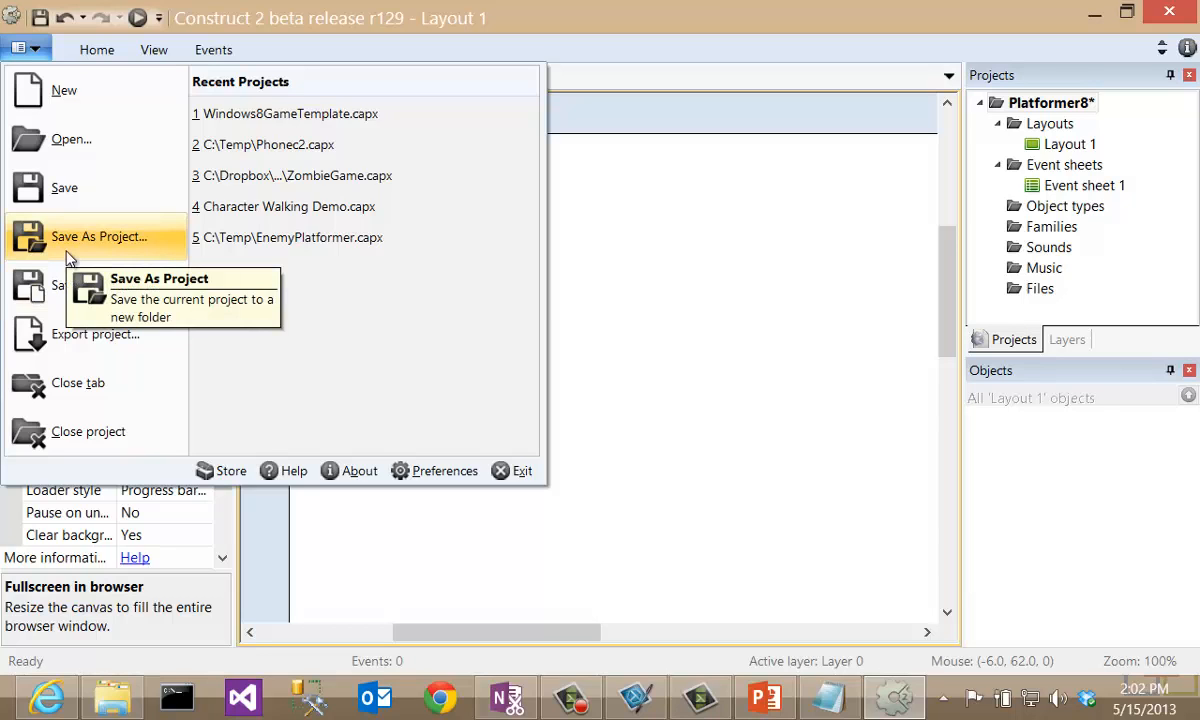
pyautogui.click(55, 190)
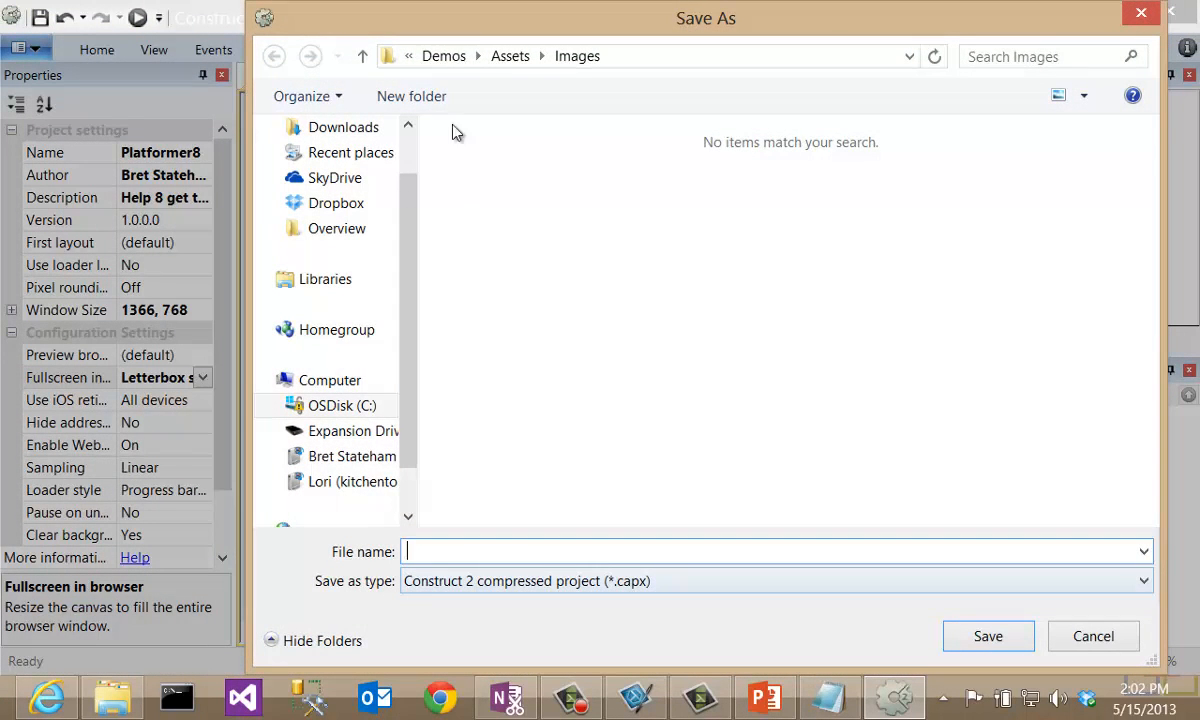
pyautogui.click(442, 57)
pyautogui.click(455, 58)
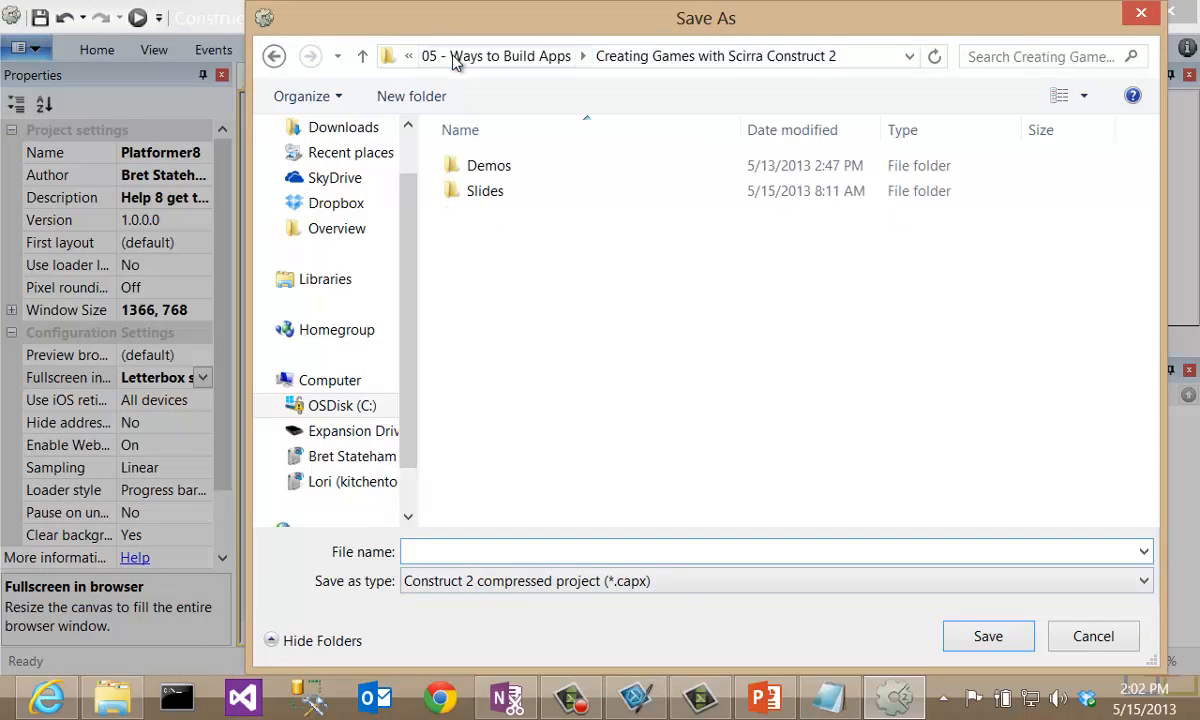
pyautogui.click(425, 56)
pyautogui.click(430, 56)
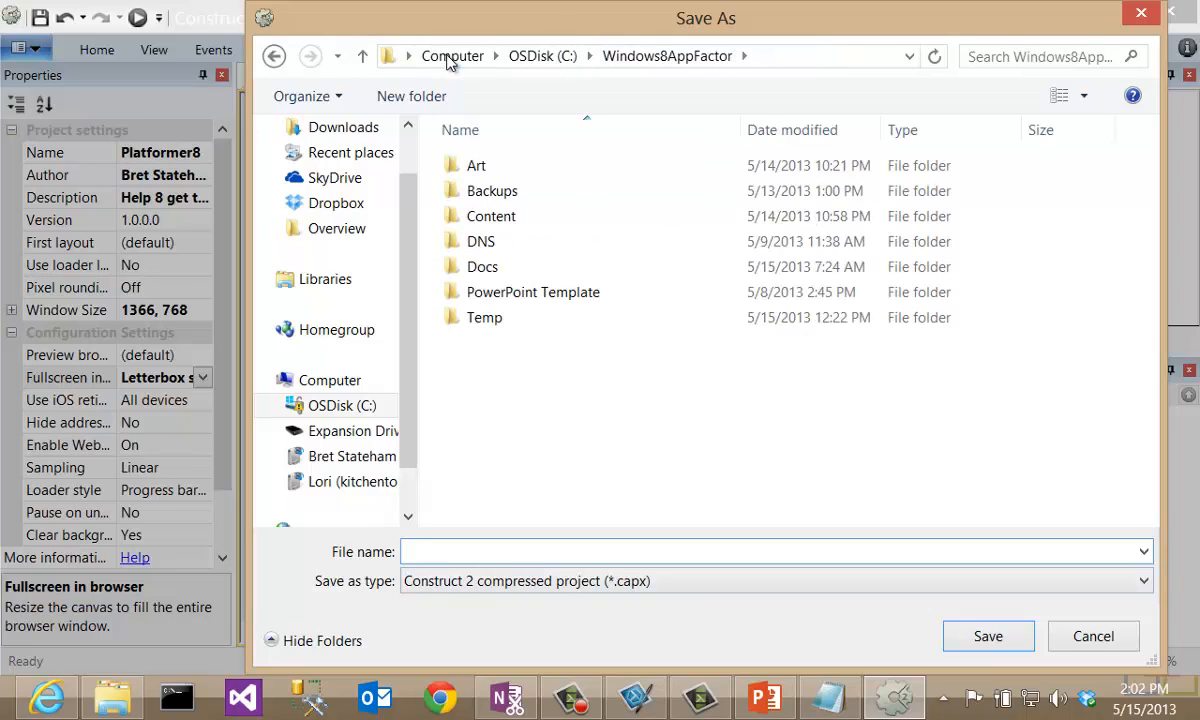
pyautogui.click(540, 62)
pyautogui.doubleClick(475, 228)
pyautogui.click(490, 166)
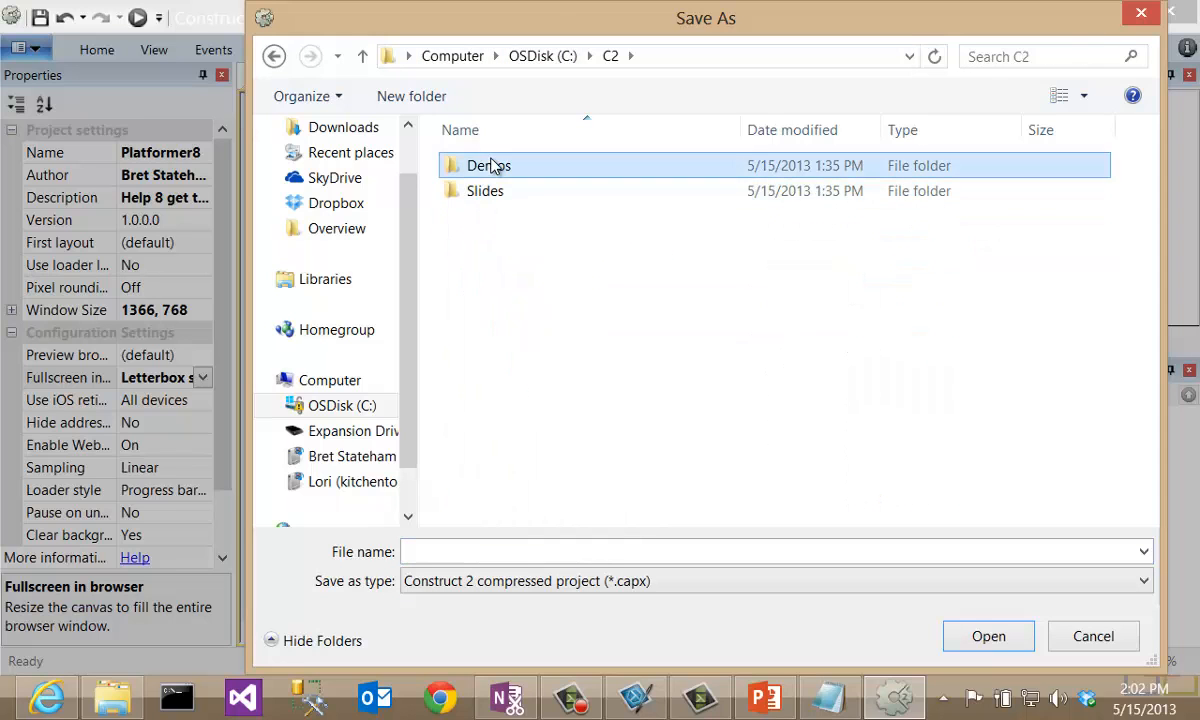
pyautogui.doubleClick(490, 166)
pyautogui.doubleClick(462, 216)
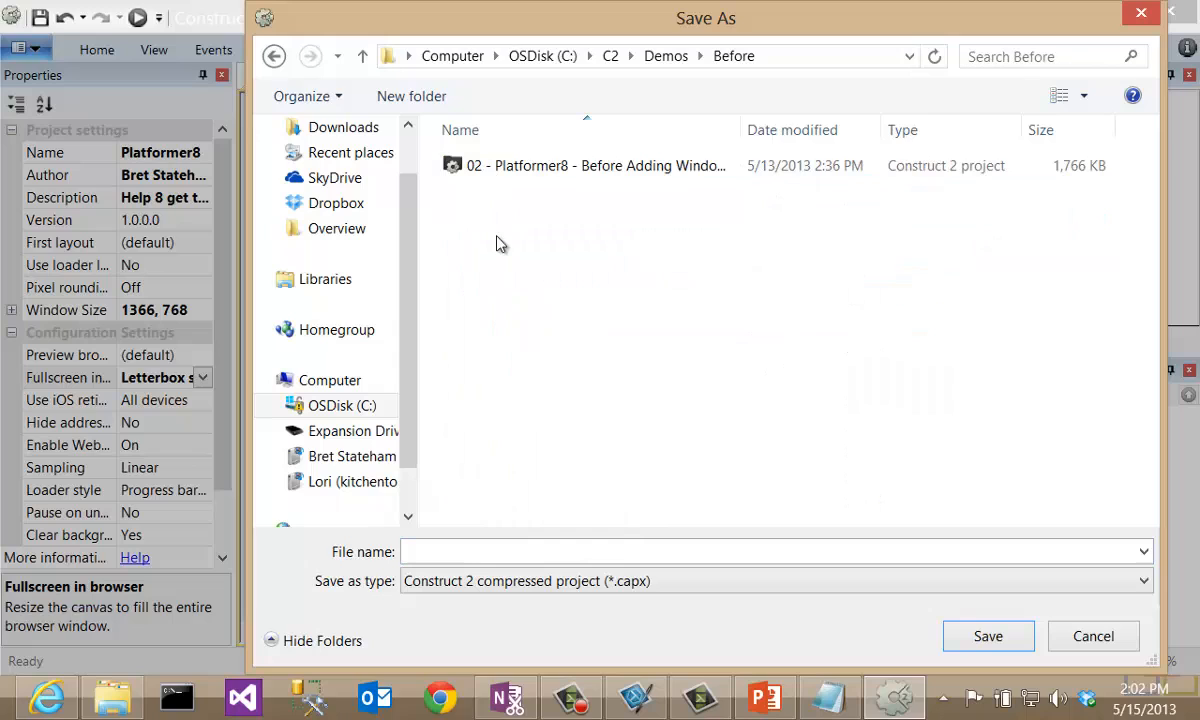
# Save the project there as the Construct 2 compressed project Platformer8.capx
pyautogui.click(453, 549)
pyautogui.write('Pla')
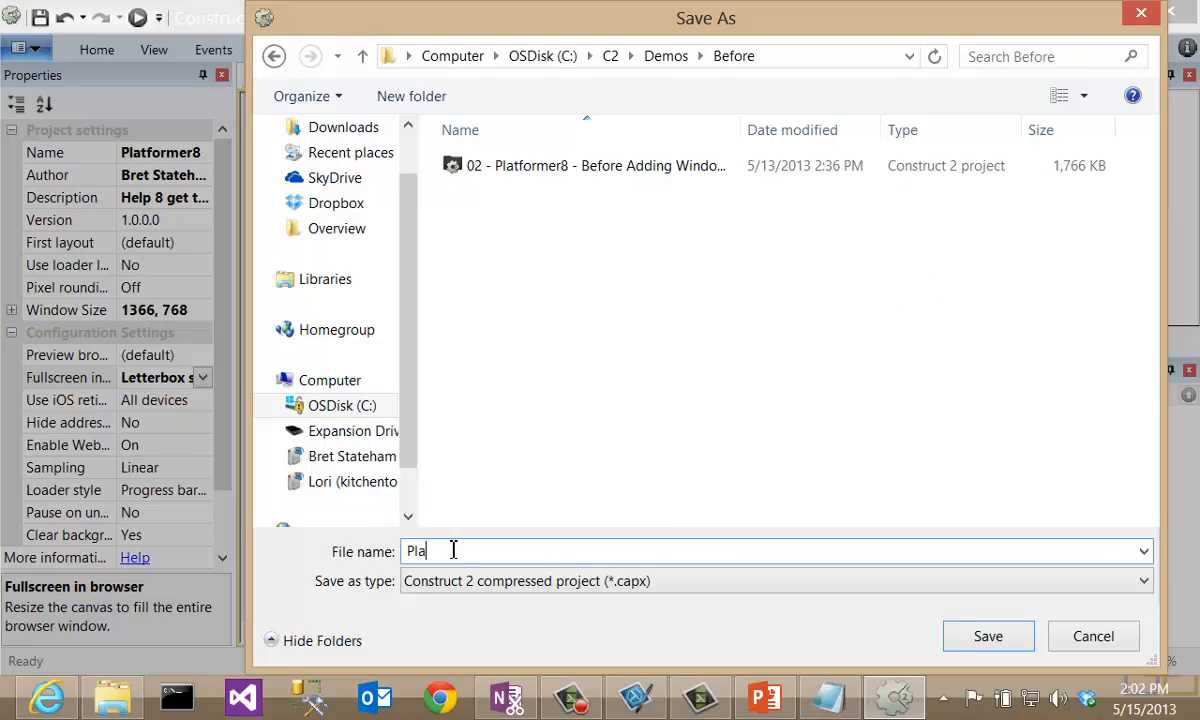
pyautogui.write('tformer8.capx')
pyautogui.click(985, 636)
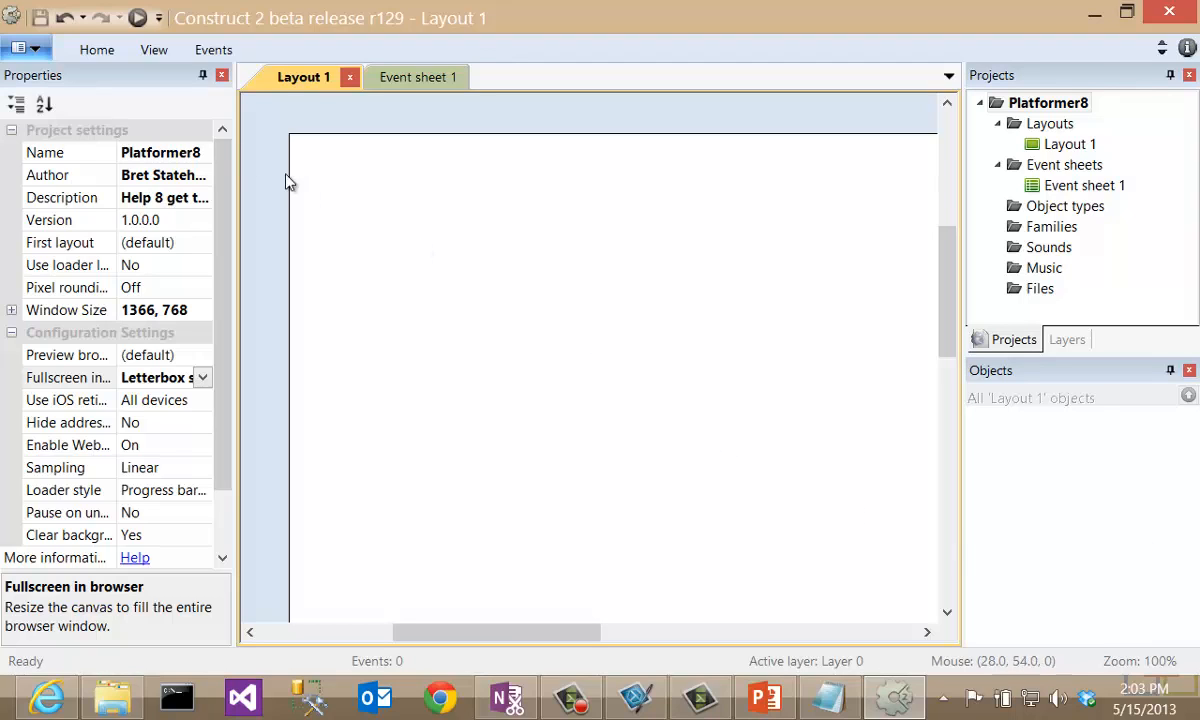
pyautogui.click(30, 49)
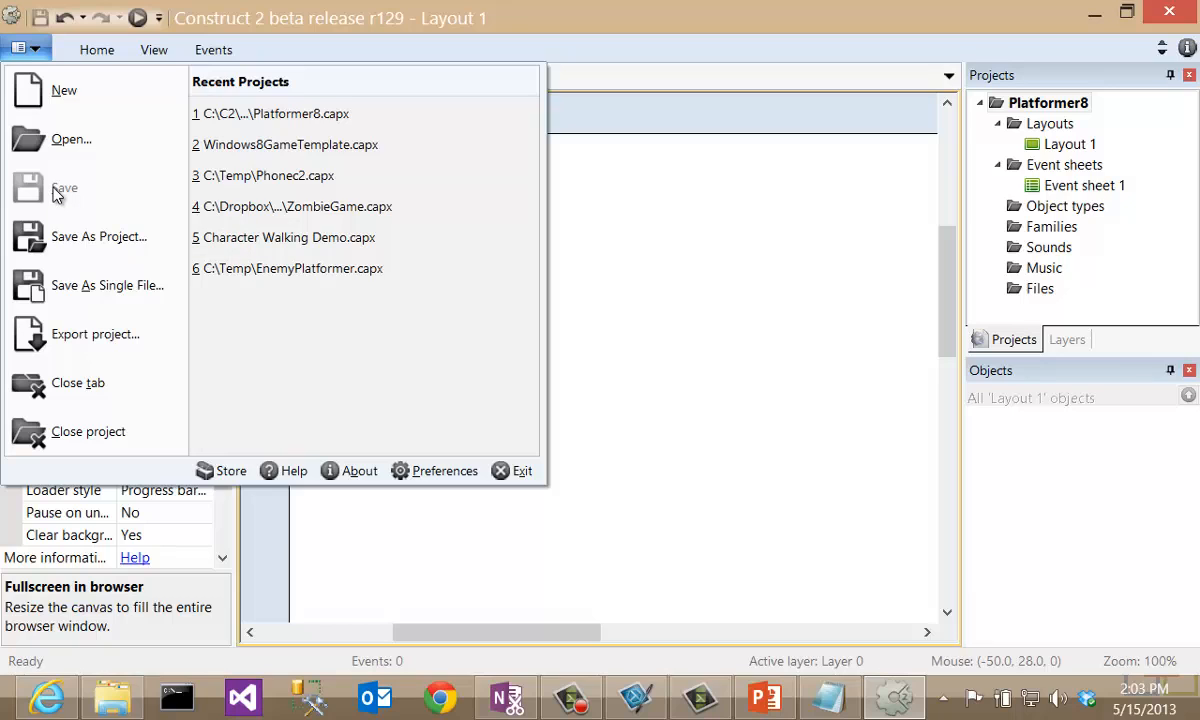
pyautogui.click(605, 120)
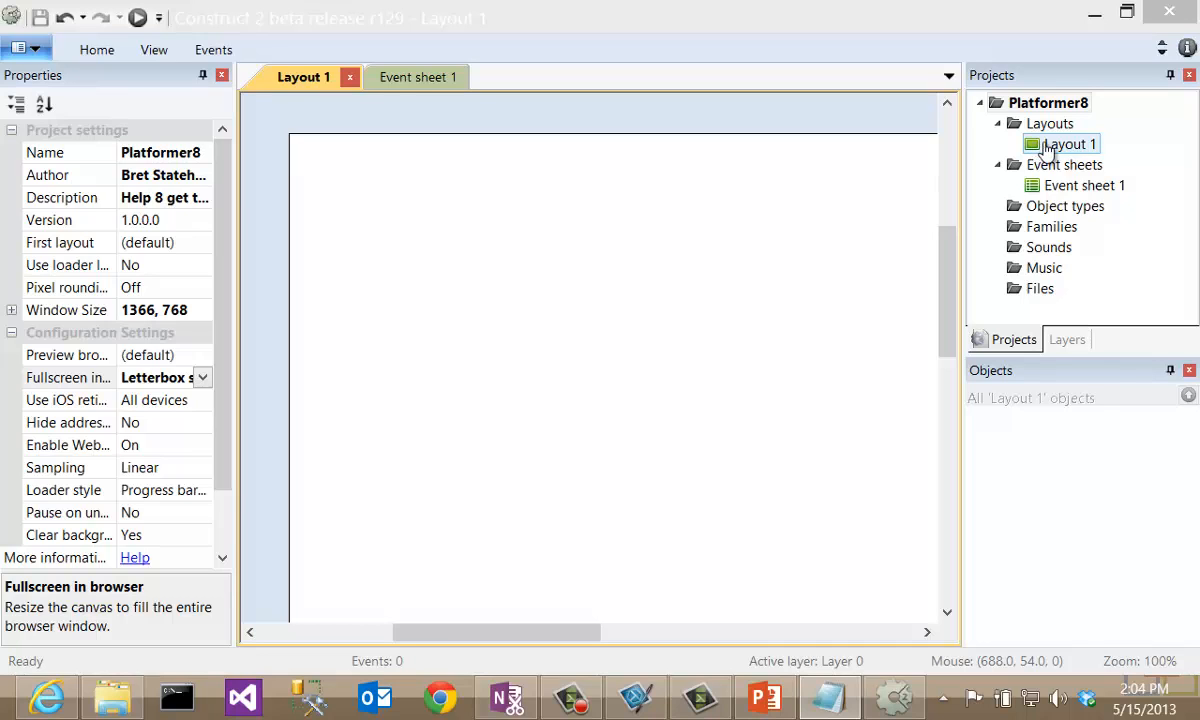
# Rename Layout 1 in the project tree as GameLayout
pyautogui.click(1055, 148)
pyautogui.rightClick(1054, 148)
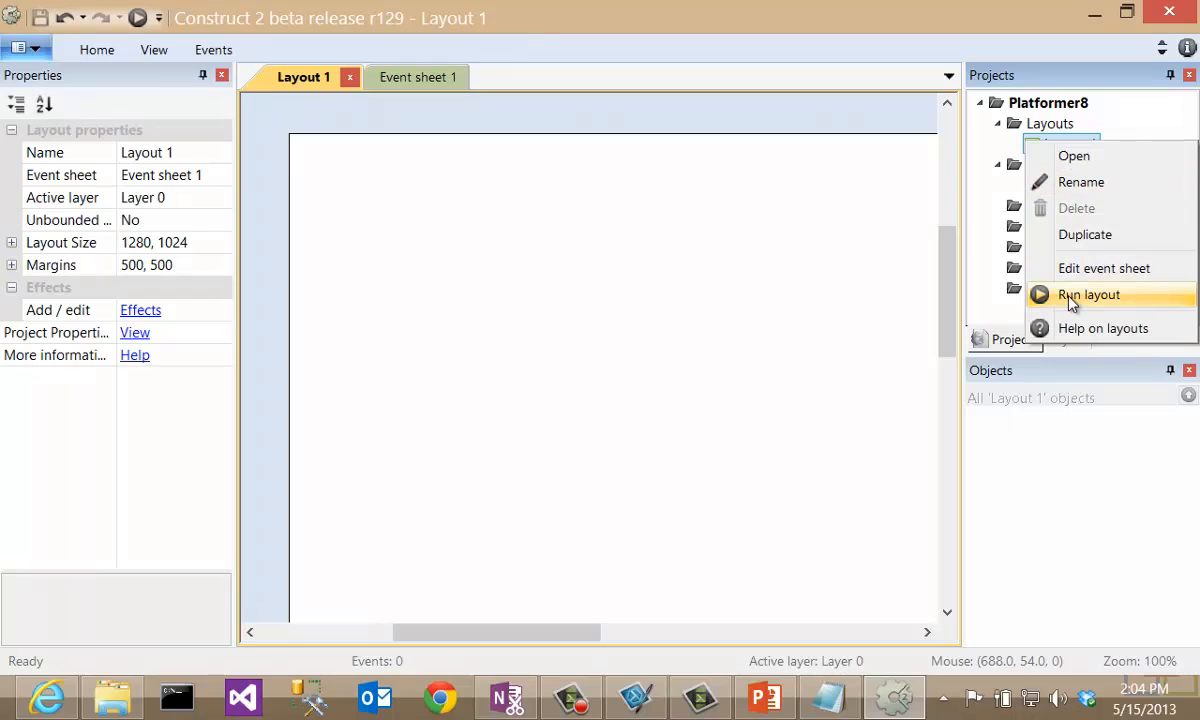
pyautogui.click(1080, 183)
pyautogui.write('G')
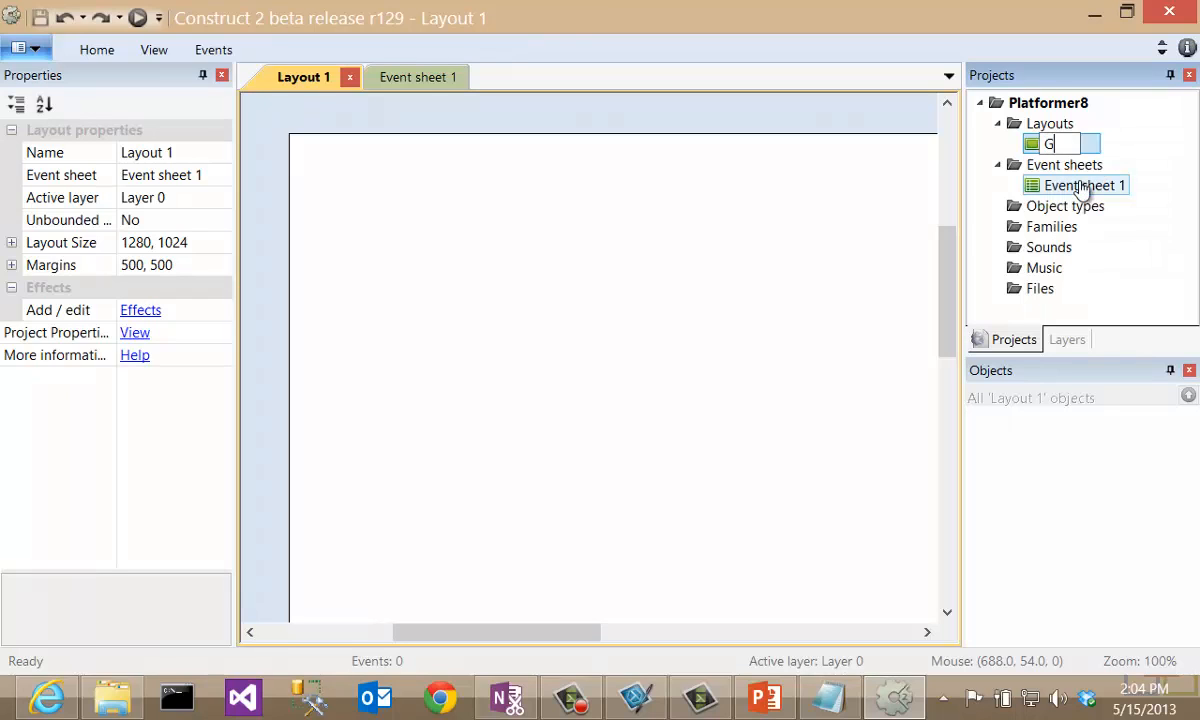
pyautogui.write('ameLayout')
pyautogui.press('Return')
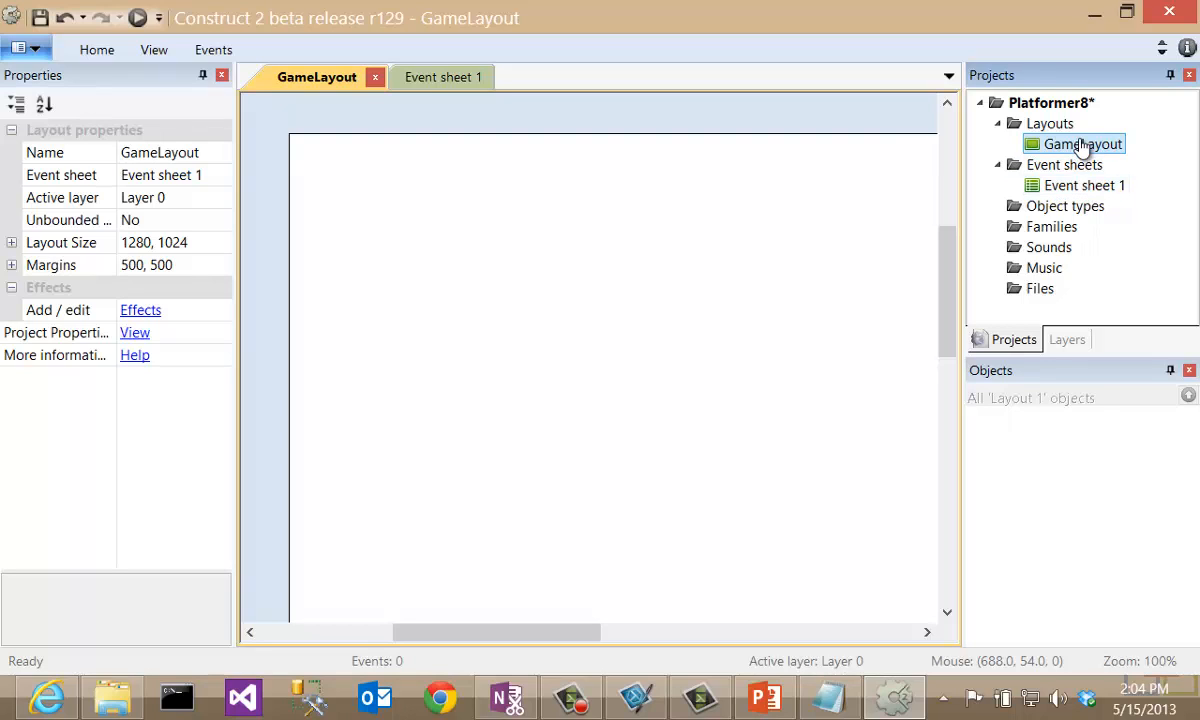
pyautogui.click(1083, 146)
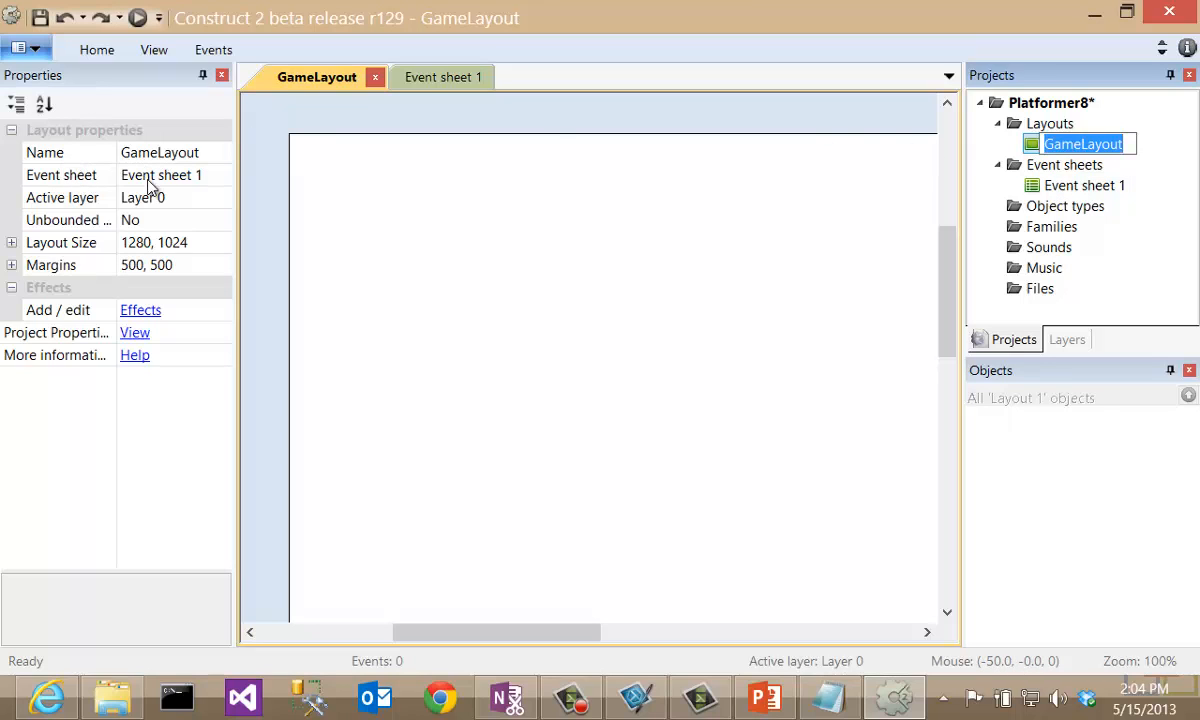
# Rename Event sheet 1 in the project tree as GameEvents
pyautogui.rightClick(1087, 189)
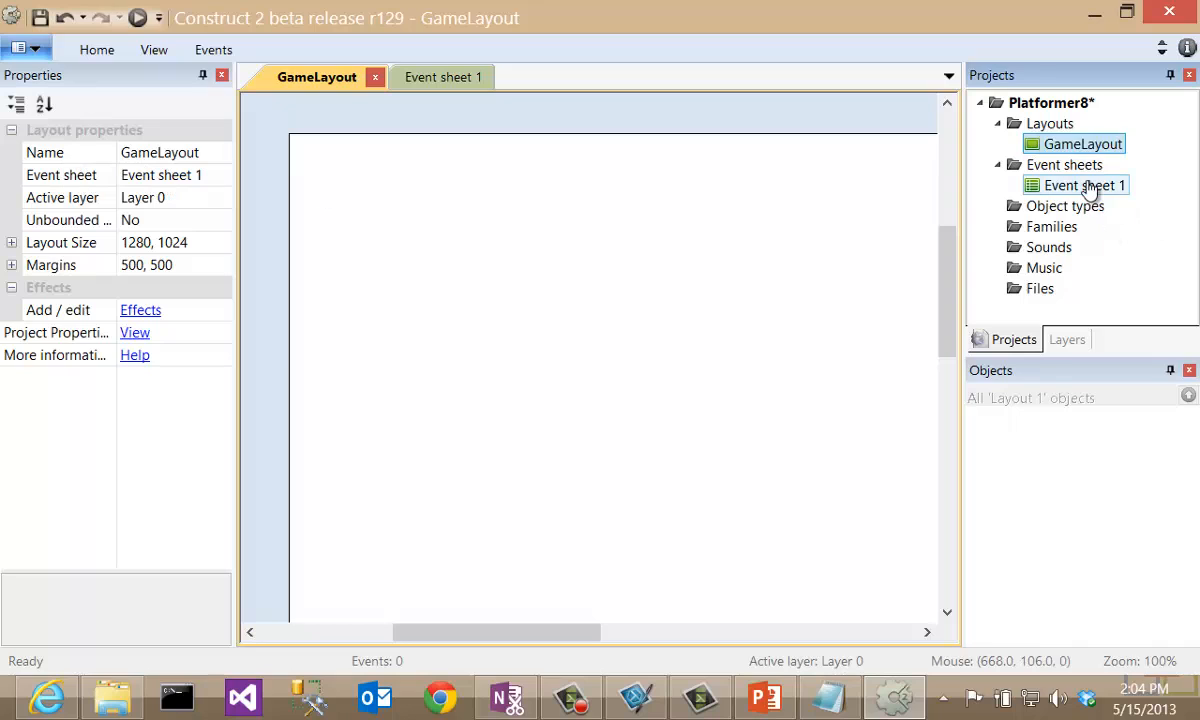
pyautogui.click(1082, 224)
pyautogui.write('Ga')
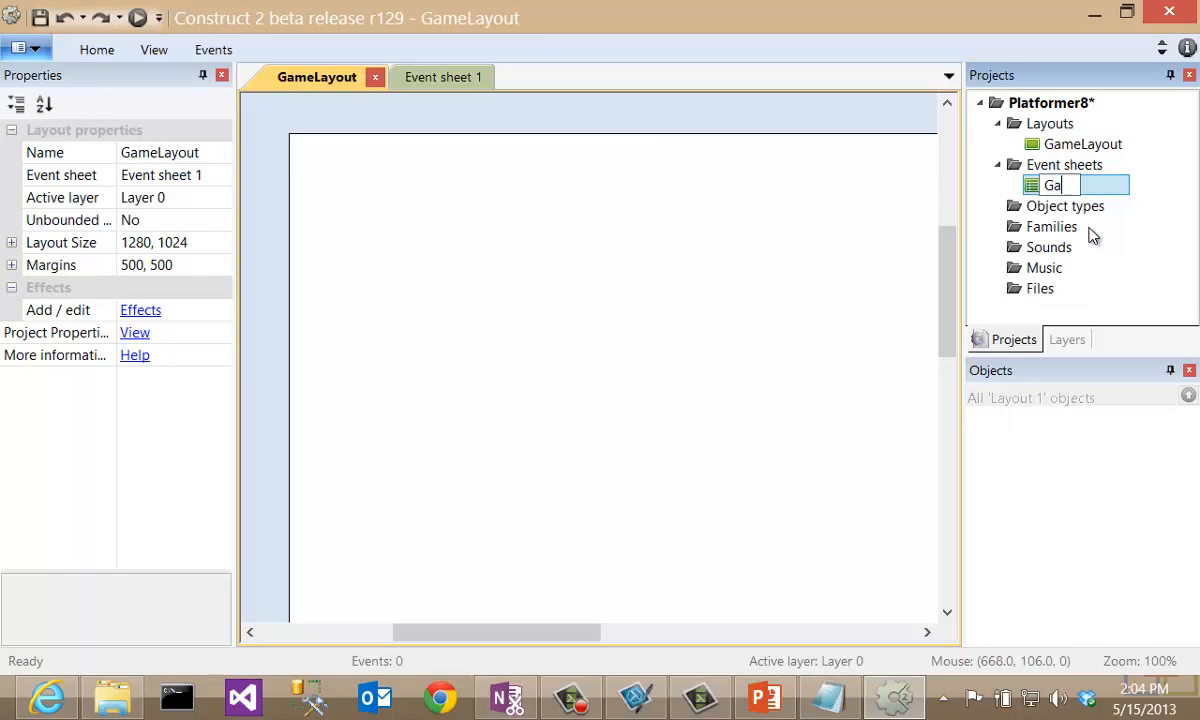
pyautogui.write('meEvents')
pyautogui.press('Return')
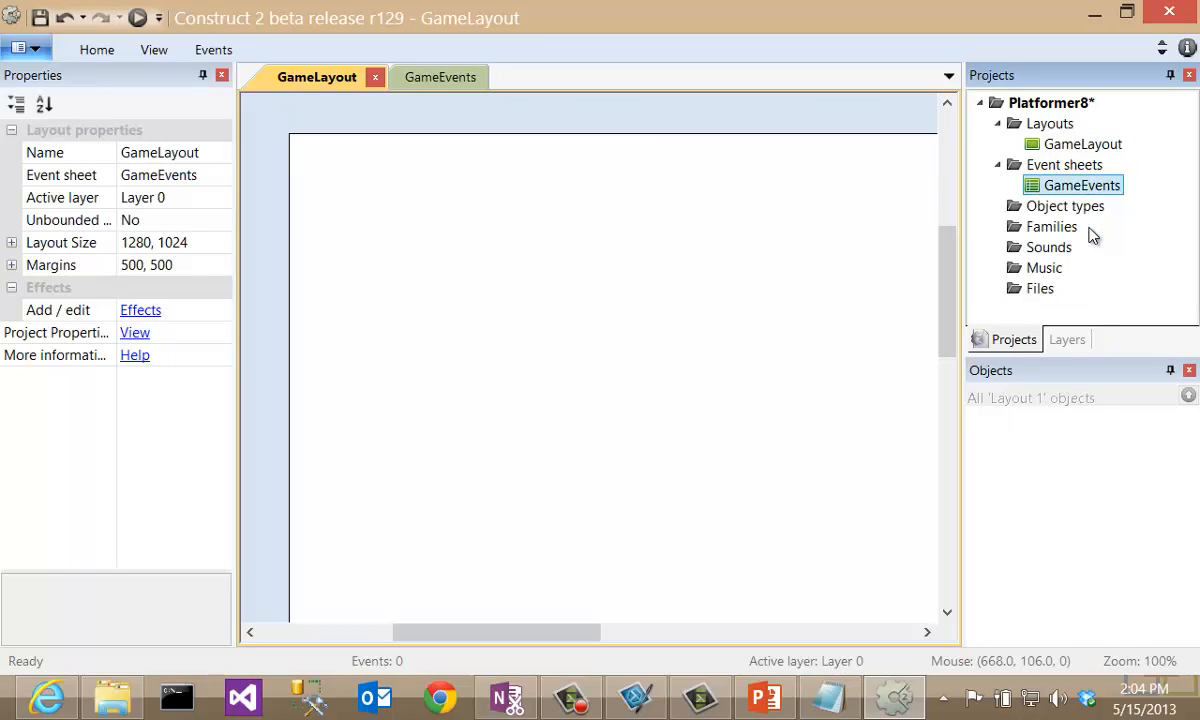
# Set the layout size of GameLayout to 1366, 768
pyautogui.click(1080, 146)
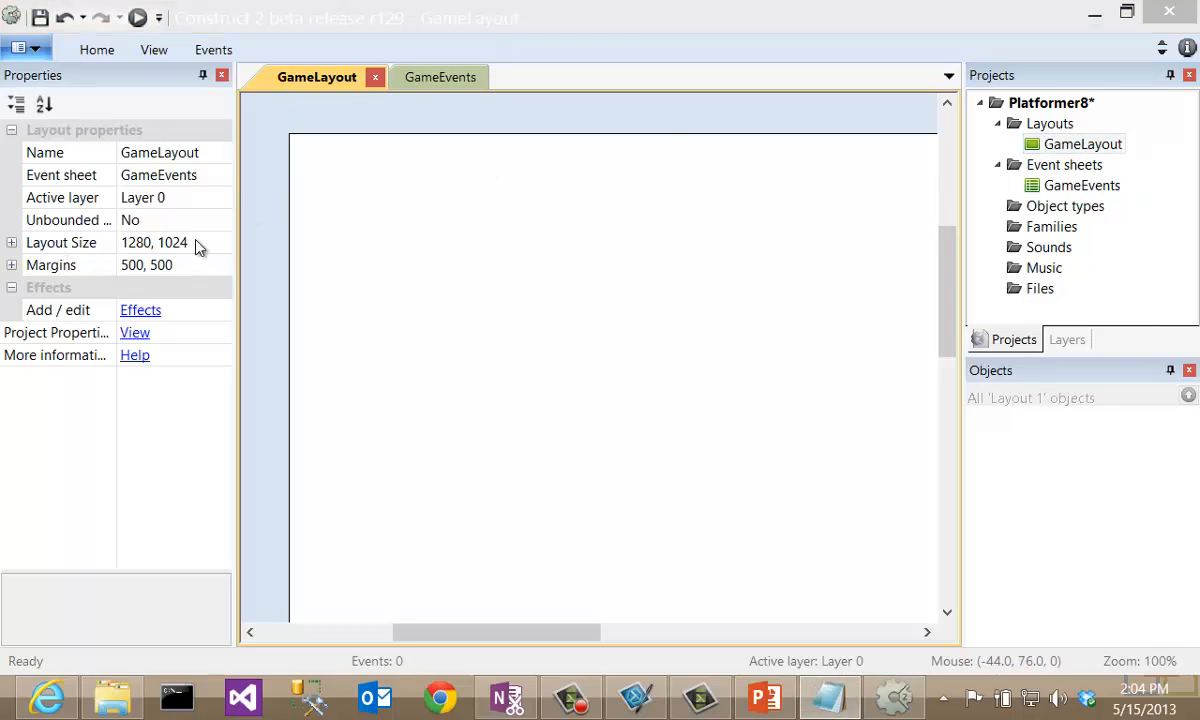
pyautogui.click(200, 242)
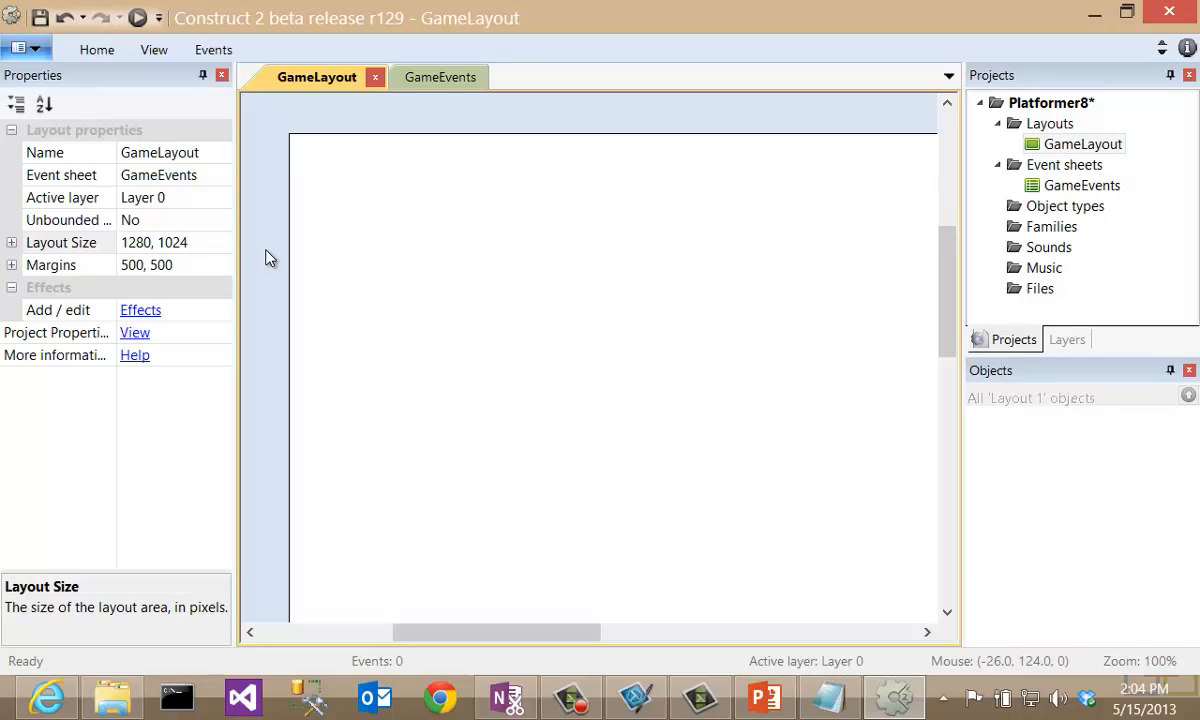
pyautogui.keyDown('ctrl'); pyautogui.scroll(-5, 265, 258); pyautogui.keyUp('ctrl')
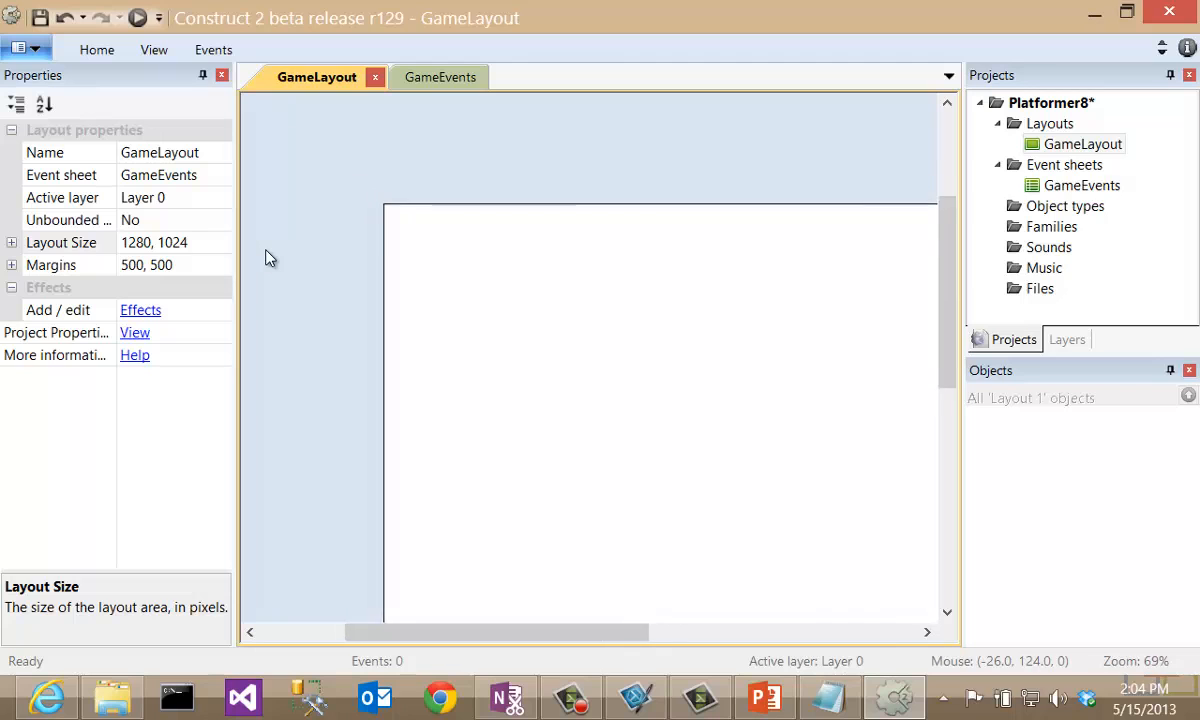
pyautogui.keyDown('ctrl'); pyautogui.scroll(-1, 335, 392); pyautogui.keyUp('ctrl')
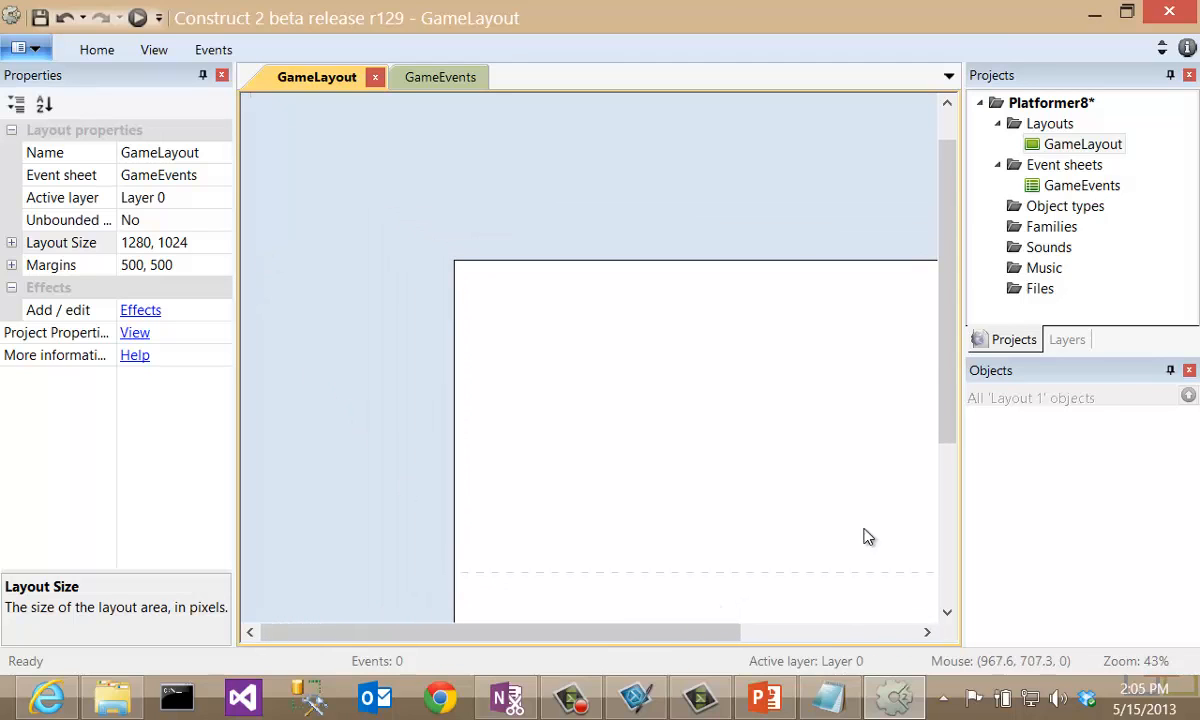
pyautogui.moveTo(955, 398); pyautogui.dragTo(961, 477)
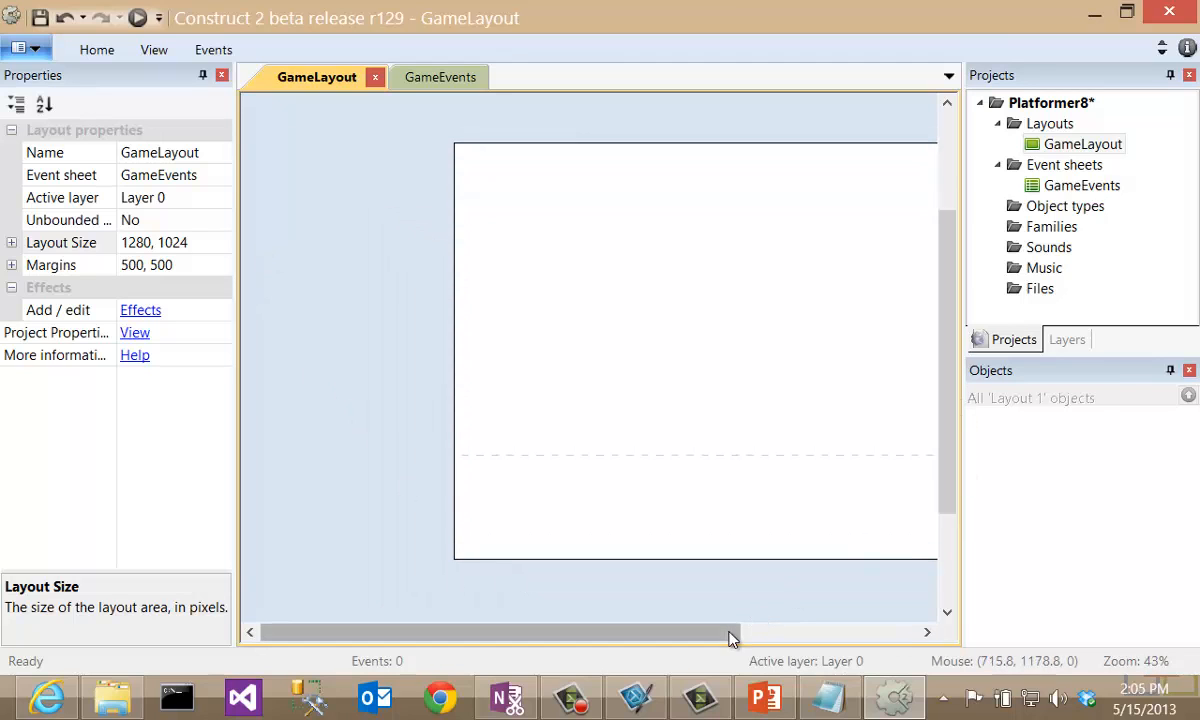
pyautogui.moveTo(731, 635); pyautogui.dragTo(839, 636)
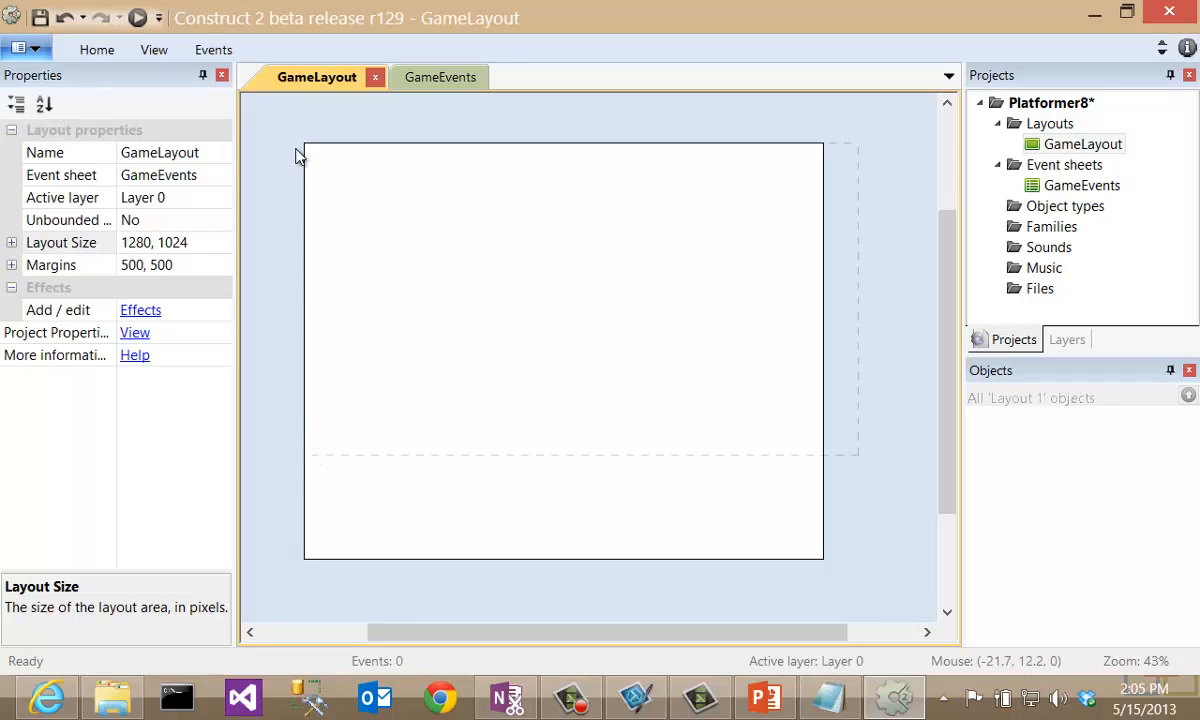
pyautogui.click(126, 243)
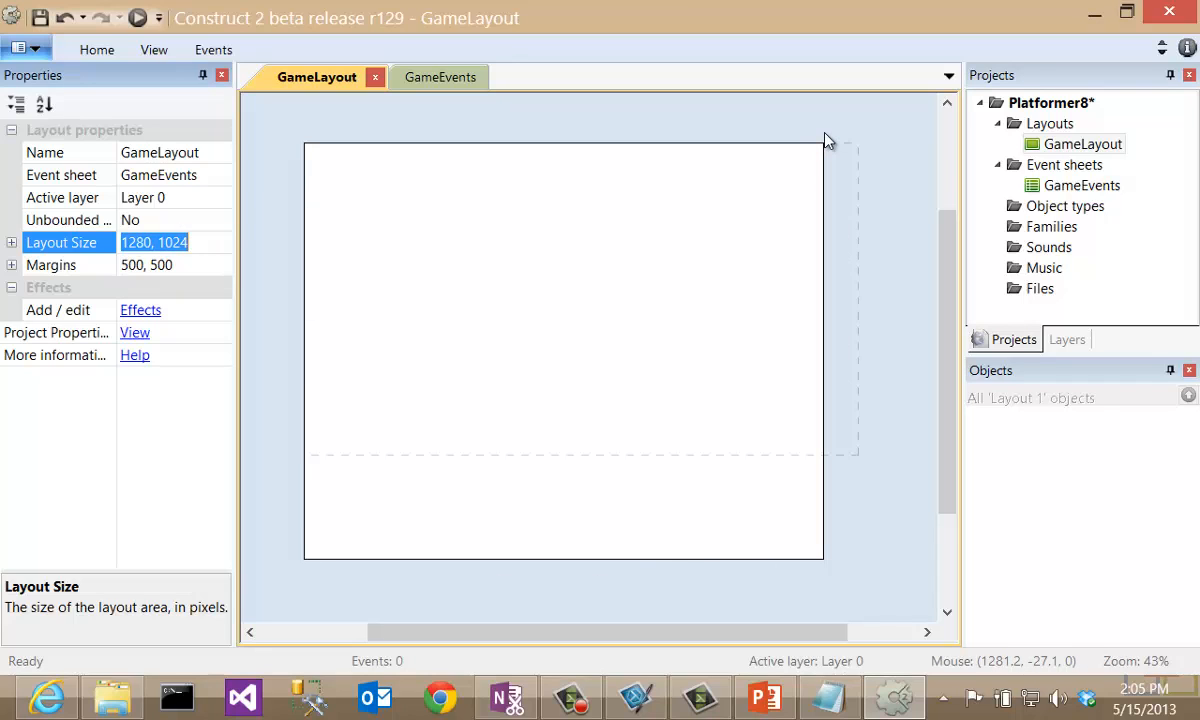
pyautogui.moveTo(193, 243); pyautogui.dragTo(75, 243)
pyautogui.write('1')
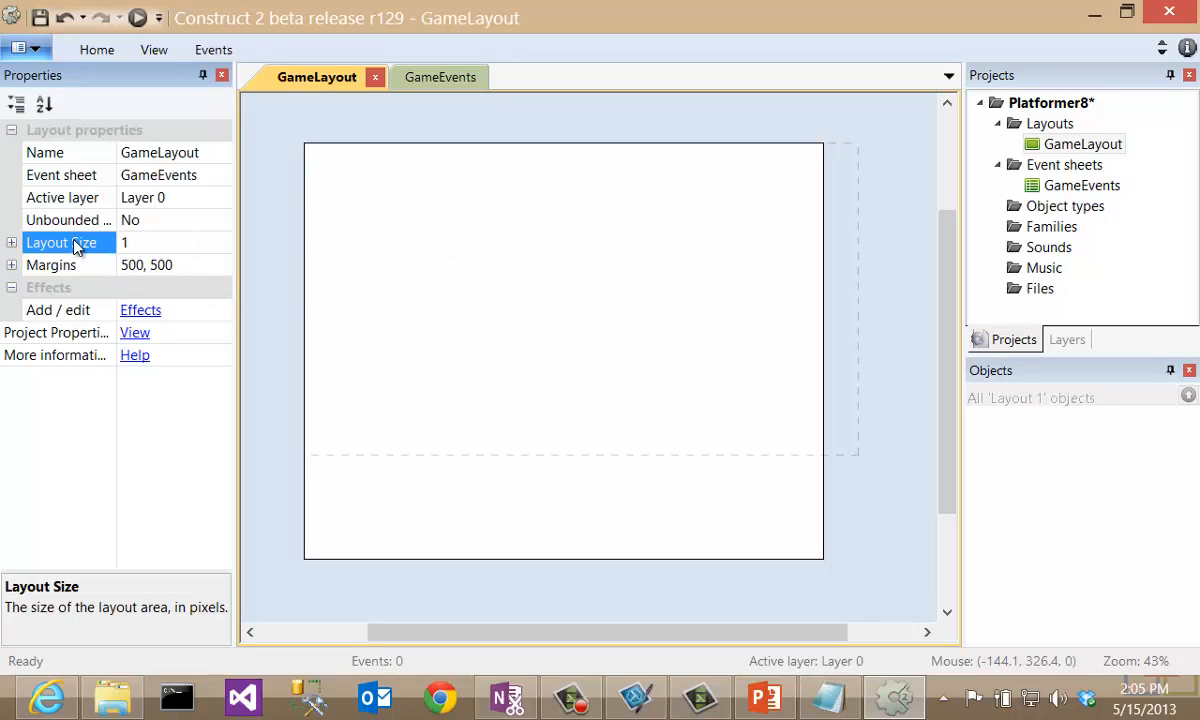
pyautogui.write('366,768')
pyautogui.press('Return')
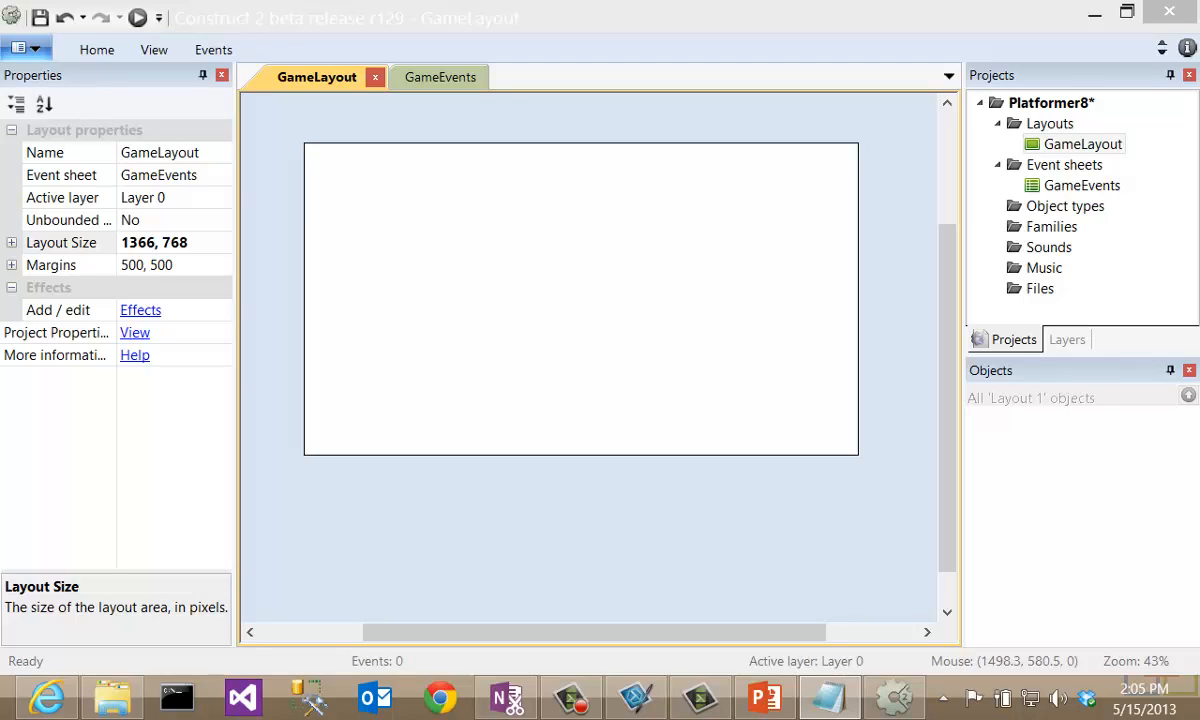
# Rename Layer 0 of GameLayout as Background
pyautogui.click(1068, 340)
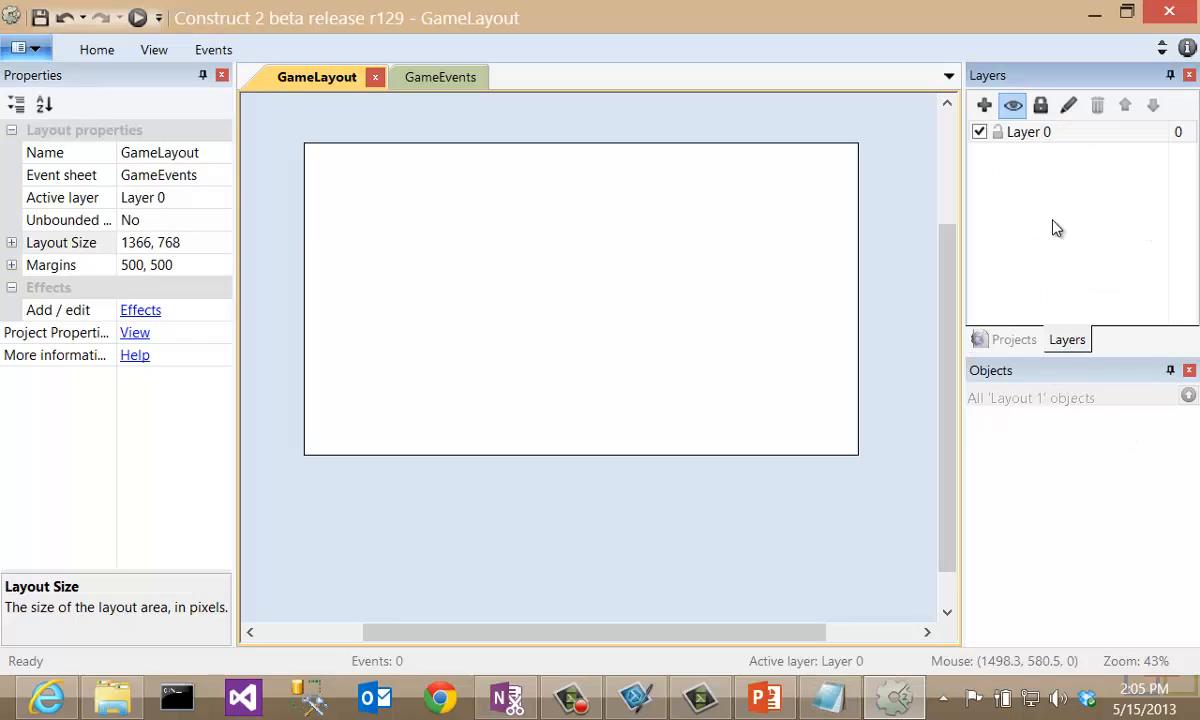
pyautogui.click(1034, 141)
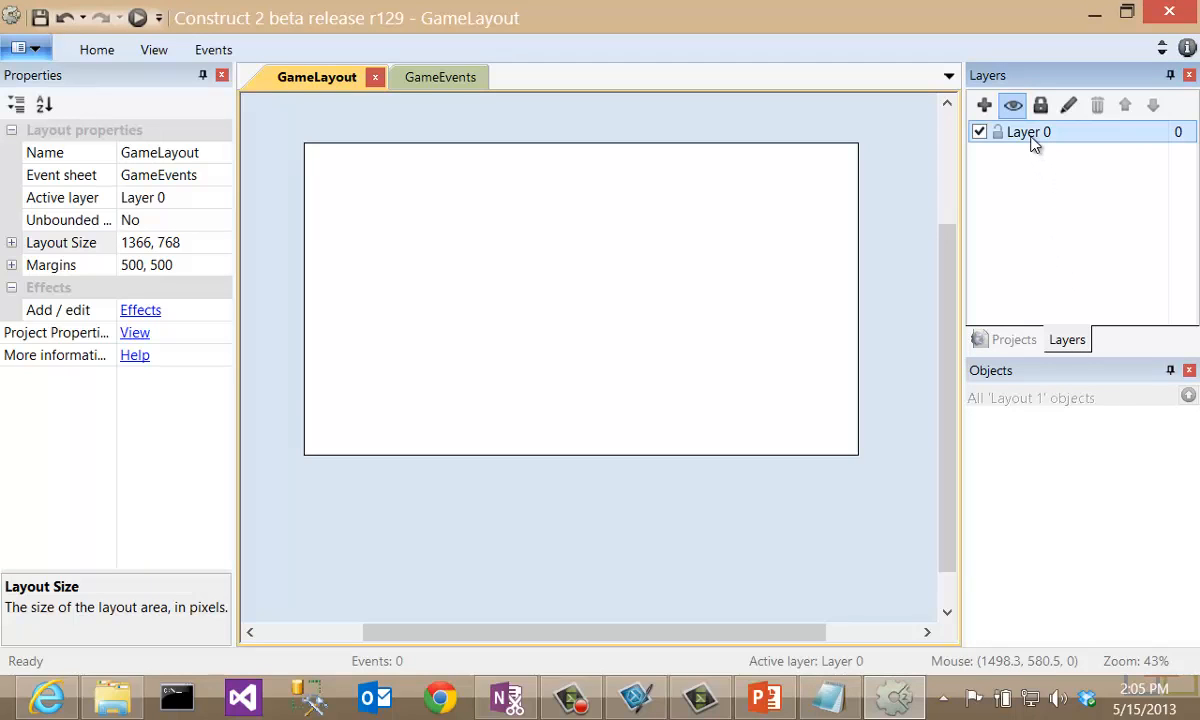
pyautogui.rightClick(1034, 141)
pyautogui.click(1085, 280)
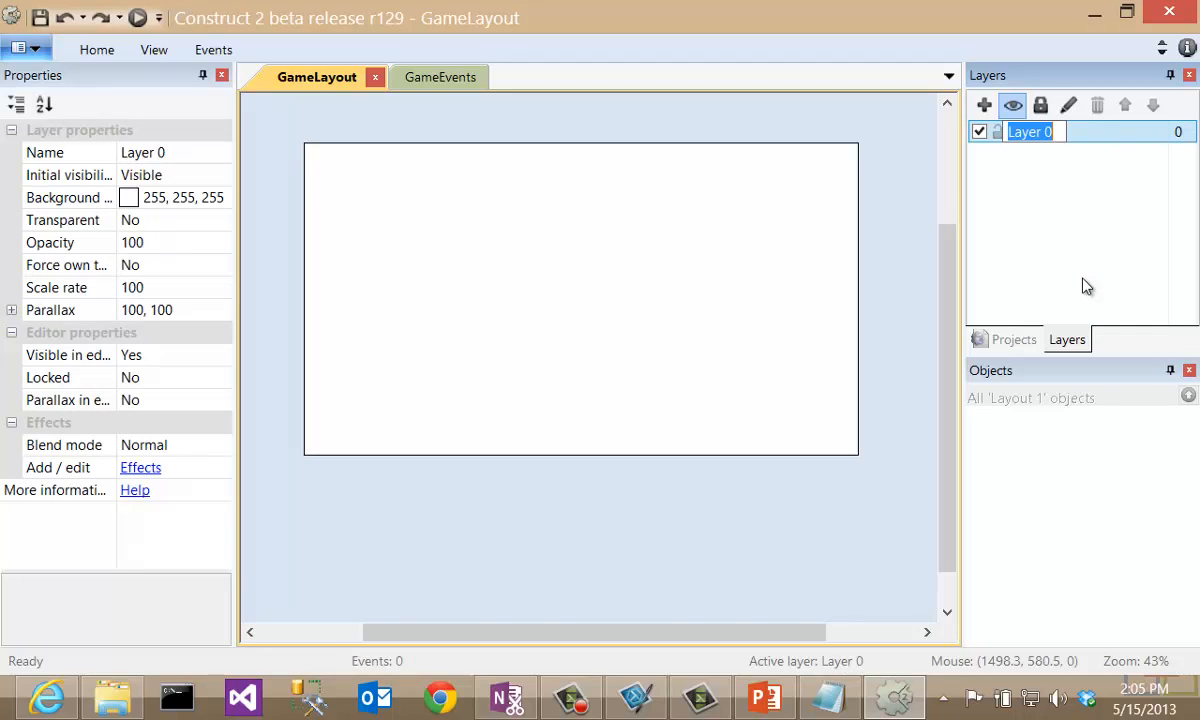
pyautogui.write('Background')
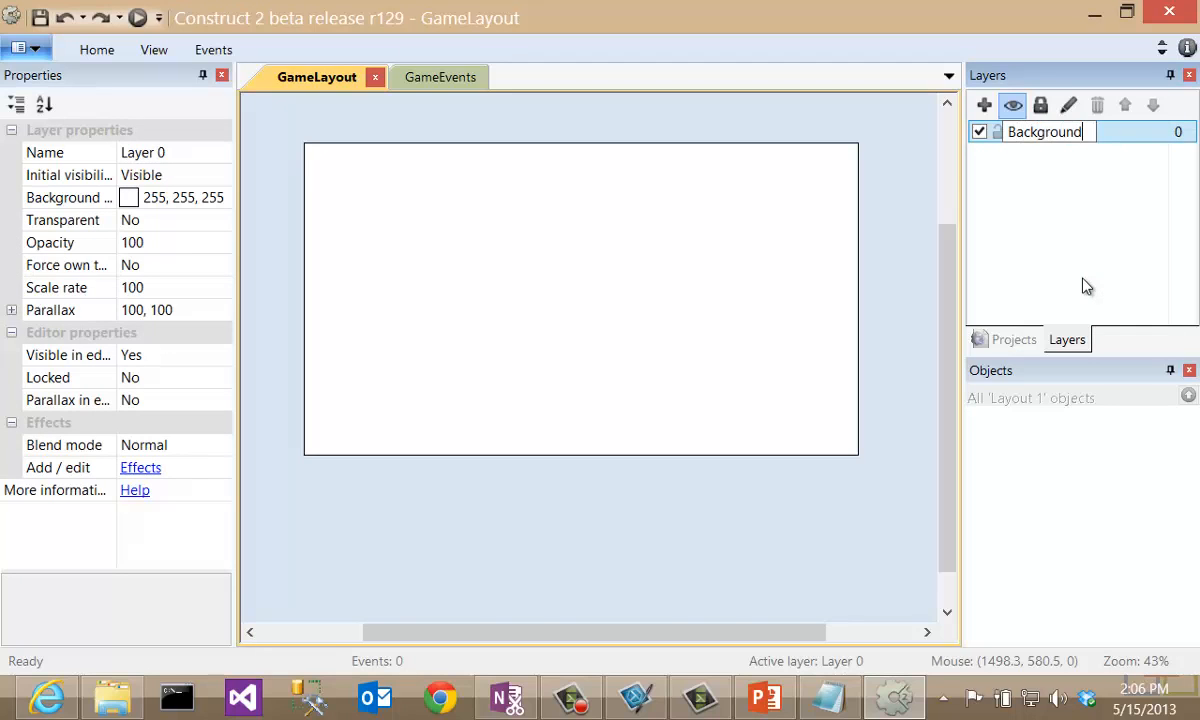
pyautogui.press('Return')
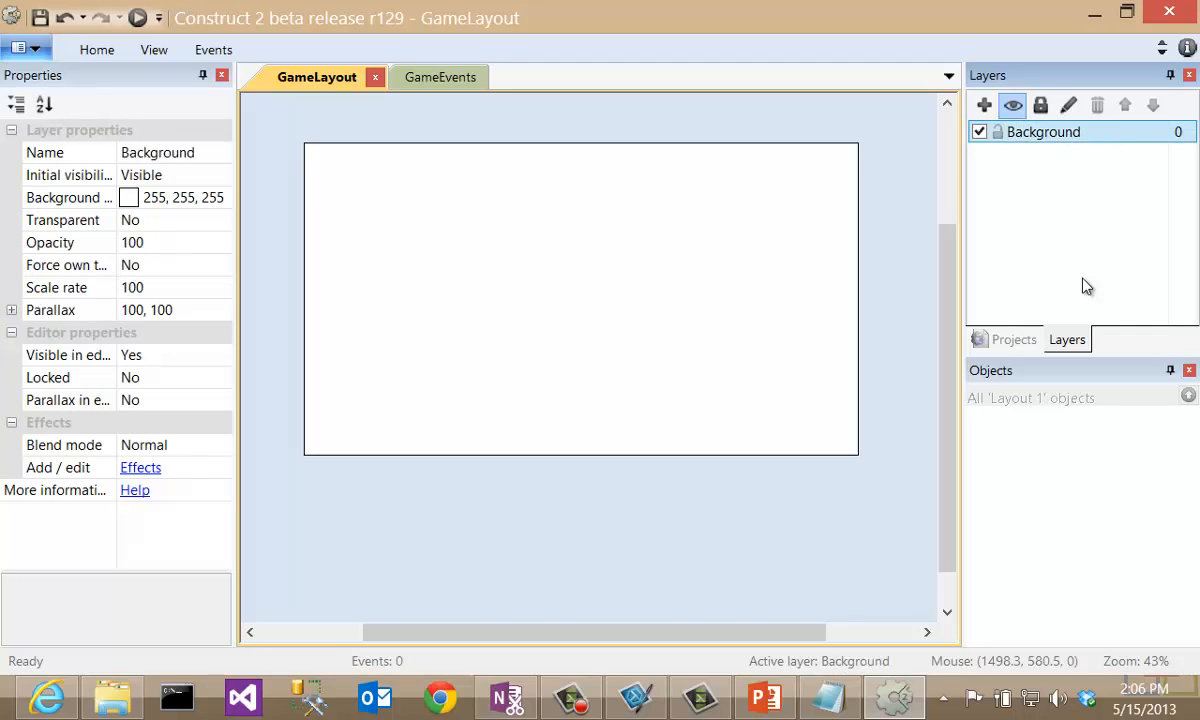
# Insert a Tiled Background object named BackgroundImage on the Background layer, placing it near the layout's upper-left corner at about 7, 8
pyautogui.click(1093, 134)
pyautogui.click(511, 211)
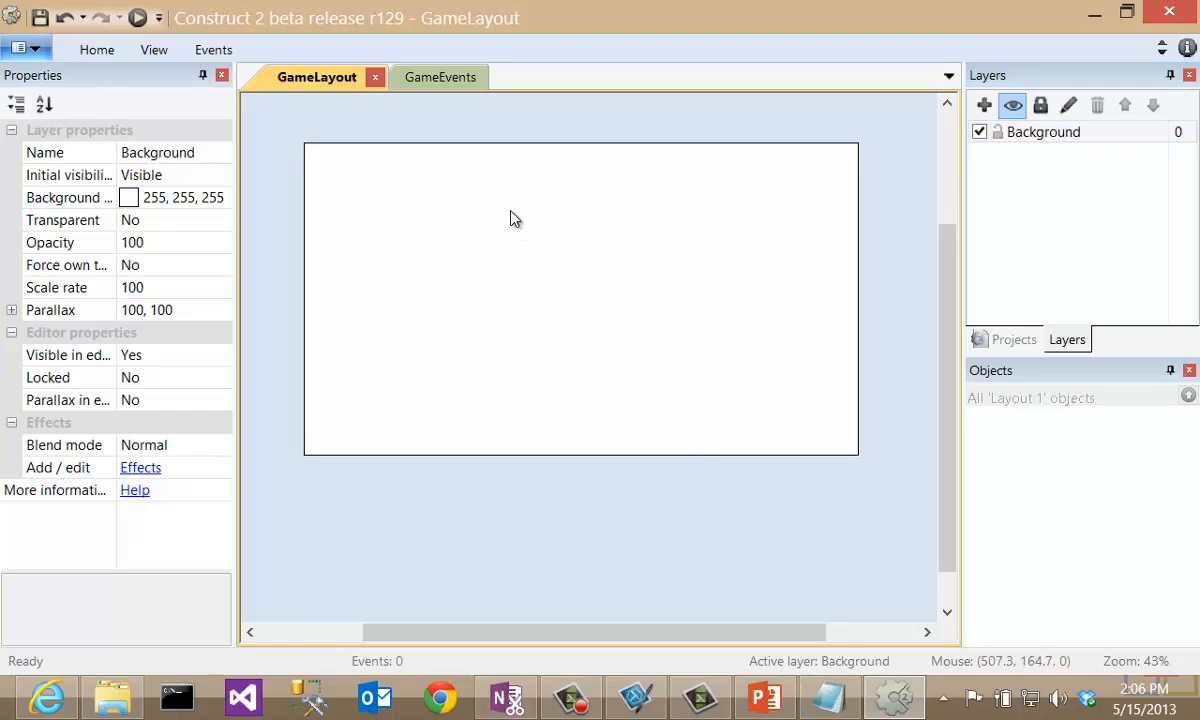
pyautogui.rightClick(511, 212)
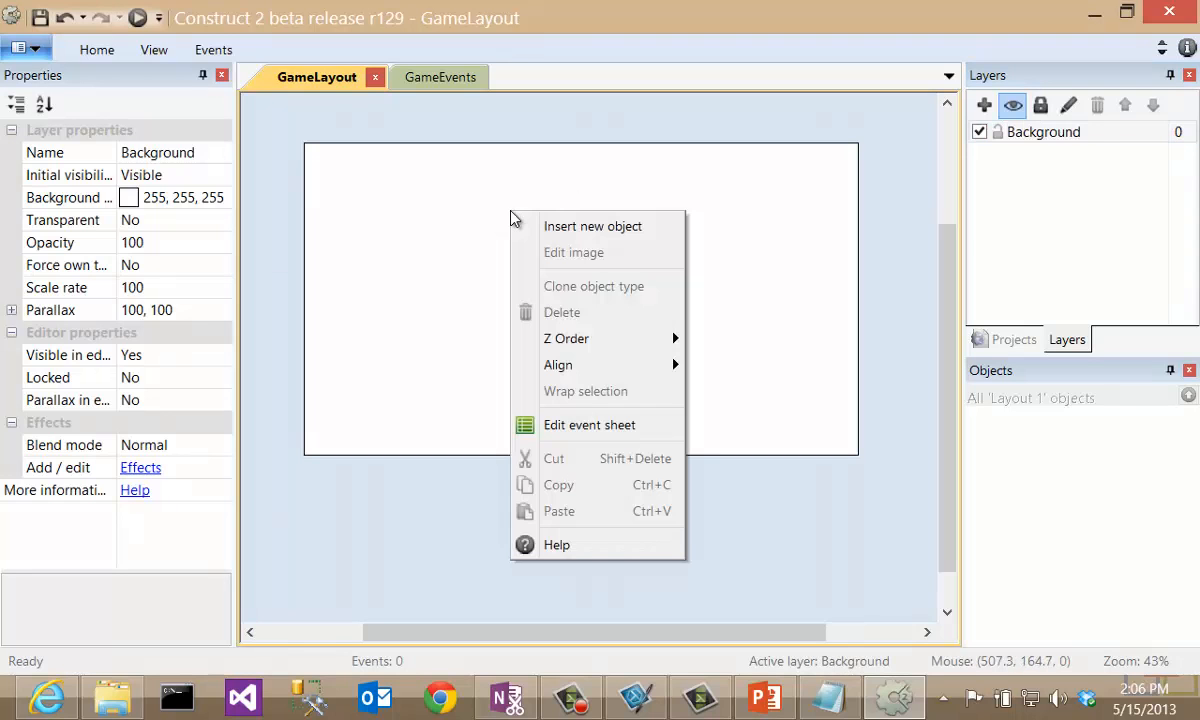
pyautogui.click(600, 228)
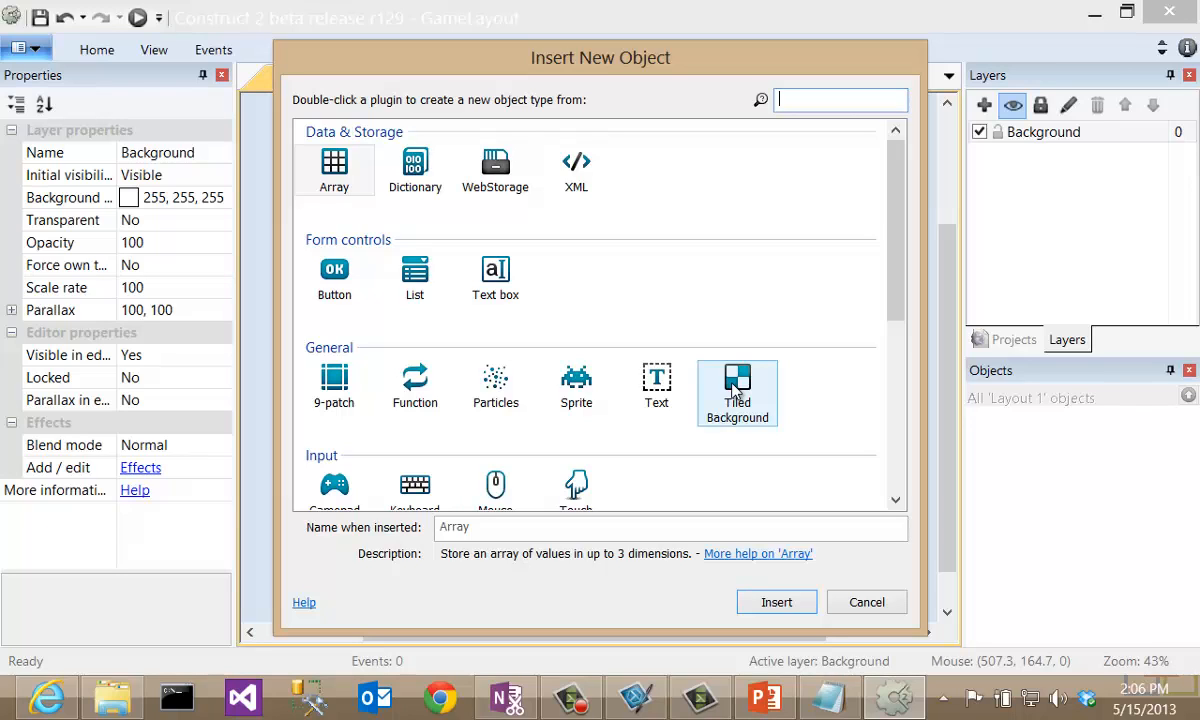
pyautogui.click(488, 527)
pyautogui.write('Backg')
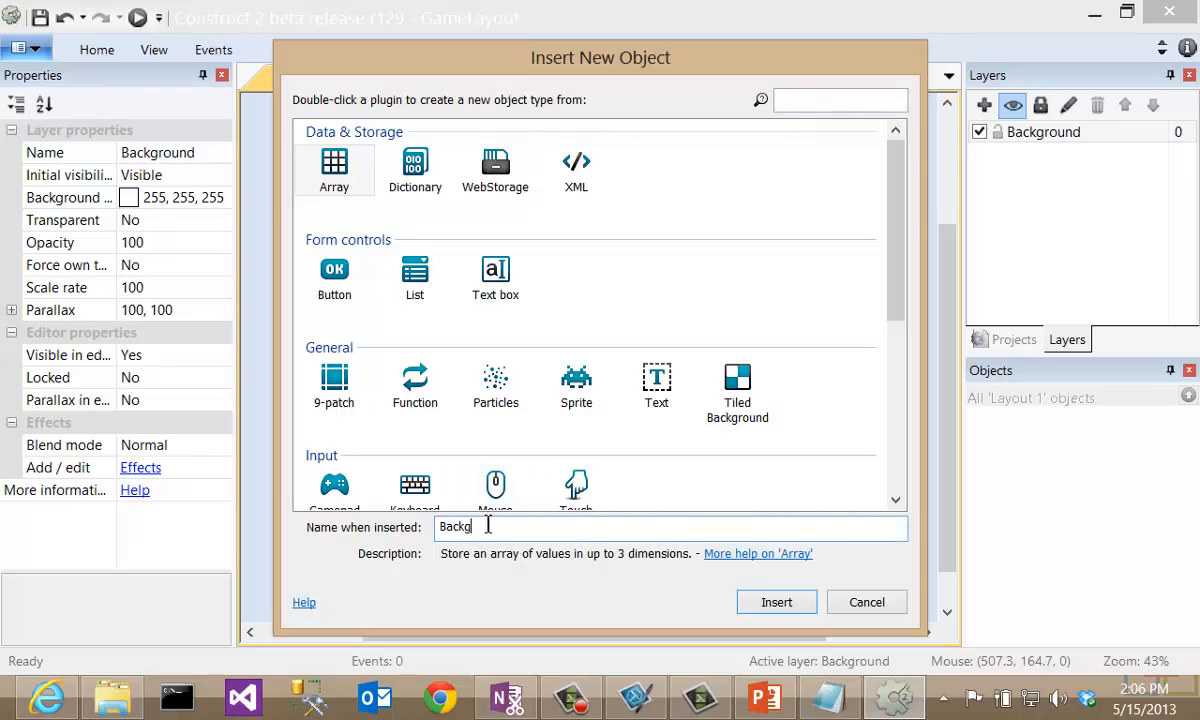
pyautogui.write('roundImage')
pyautogui.click(772, 602)
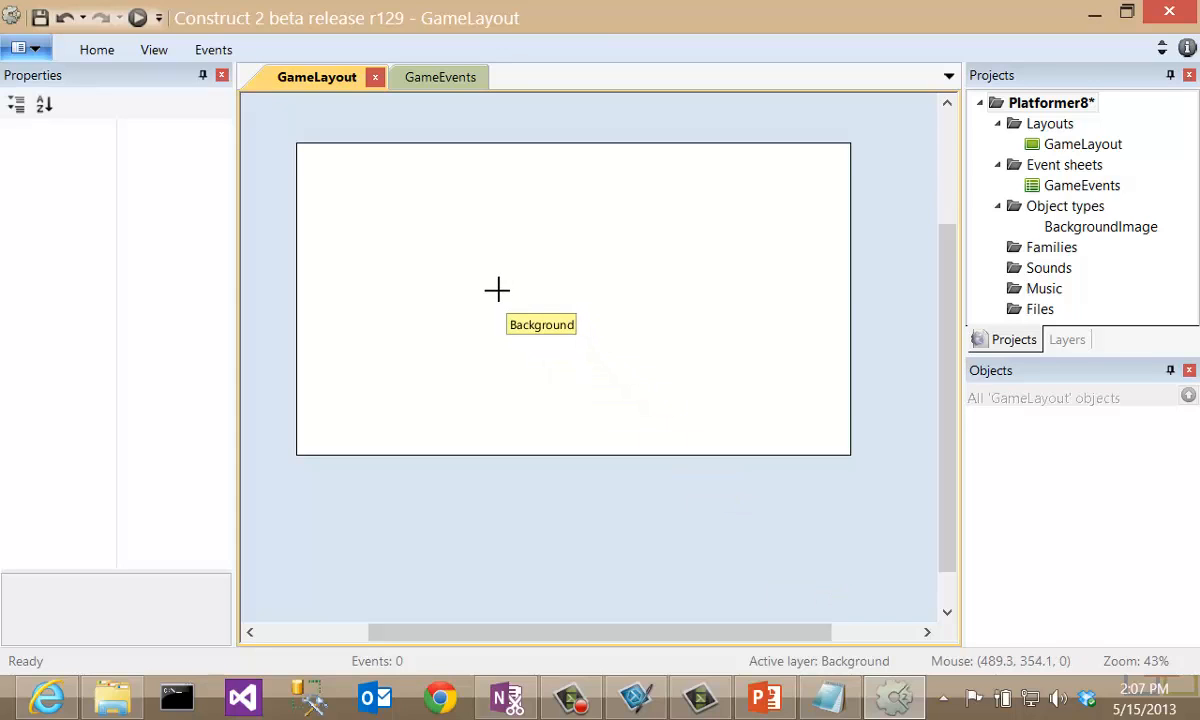
pyautogui.click(301, 150)
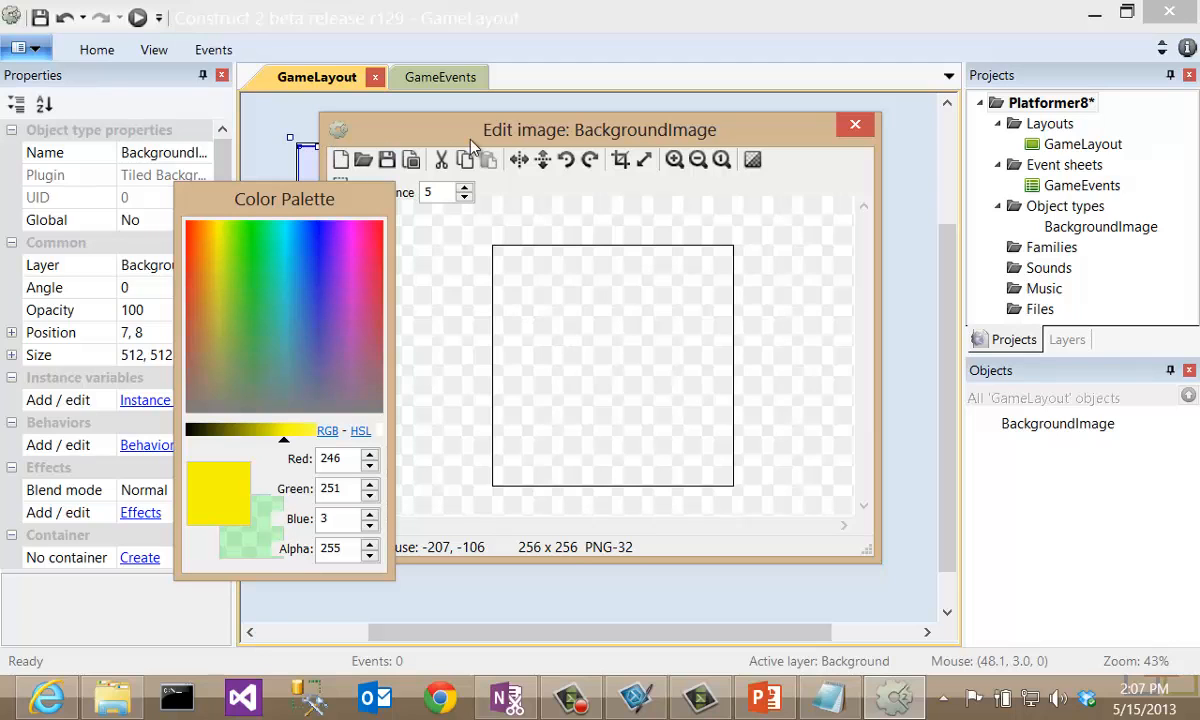
# Load Background.jpg from C:\C2\Demos\Assets\Images as the BackgroundImage picture and close the image editor
pyautogui.moveTo(477, 139); pyautogui.dragTo(548, 141)
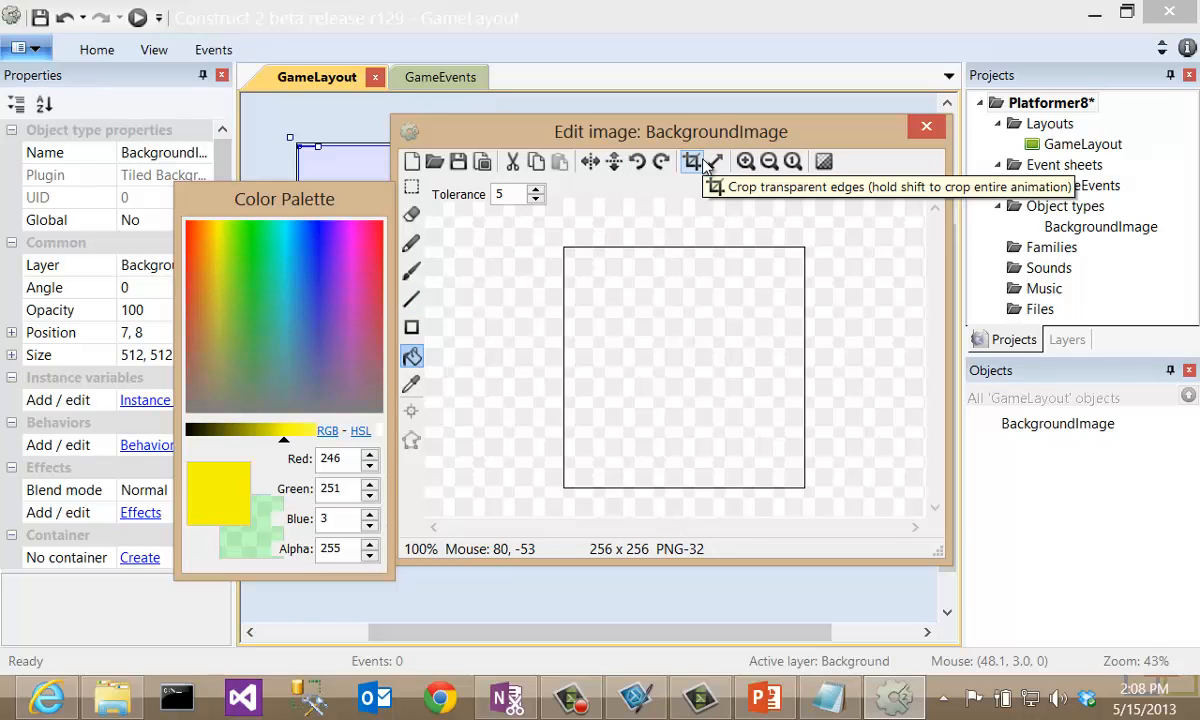
pyautogui.click(434, 163)
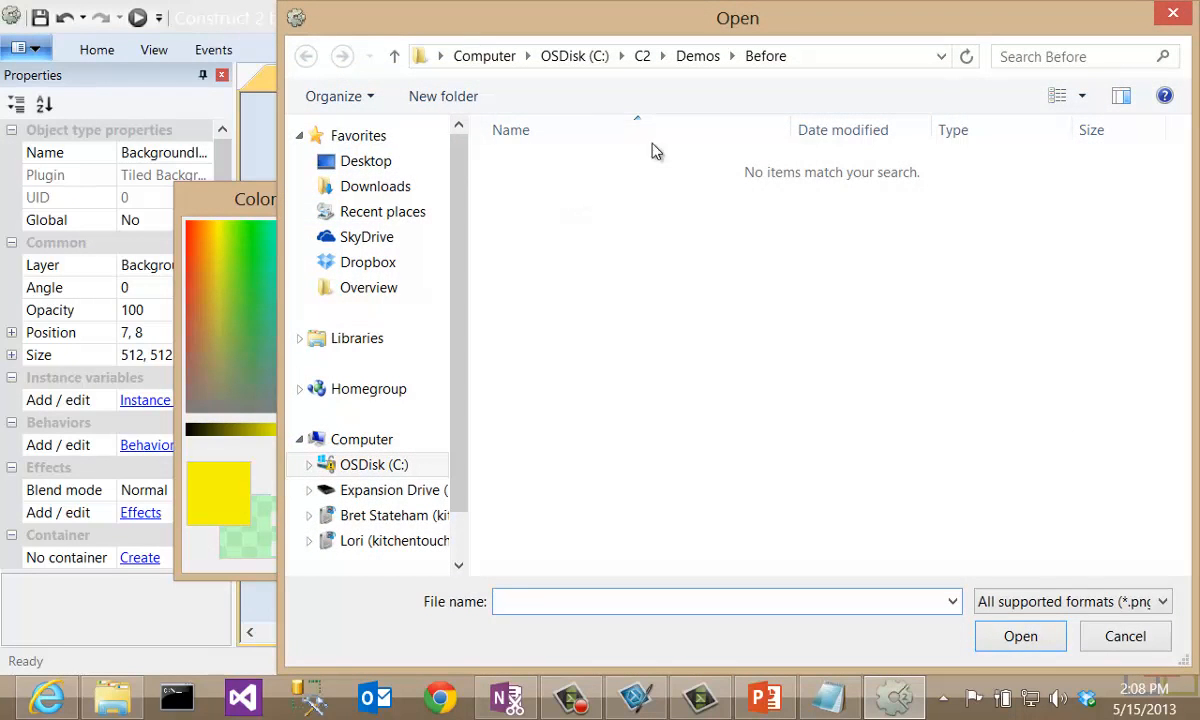
pyautogui.click(1173, 13)
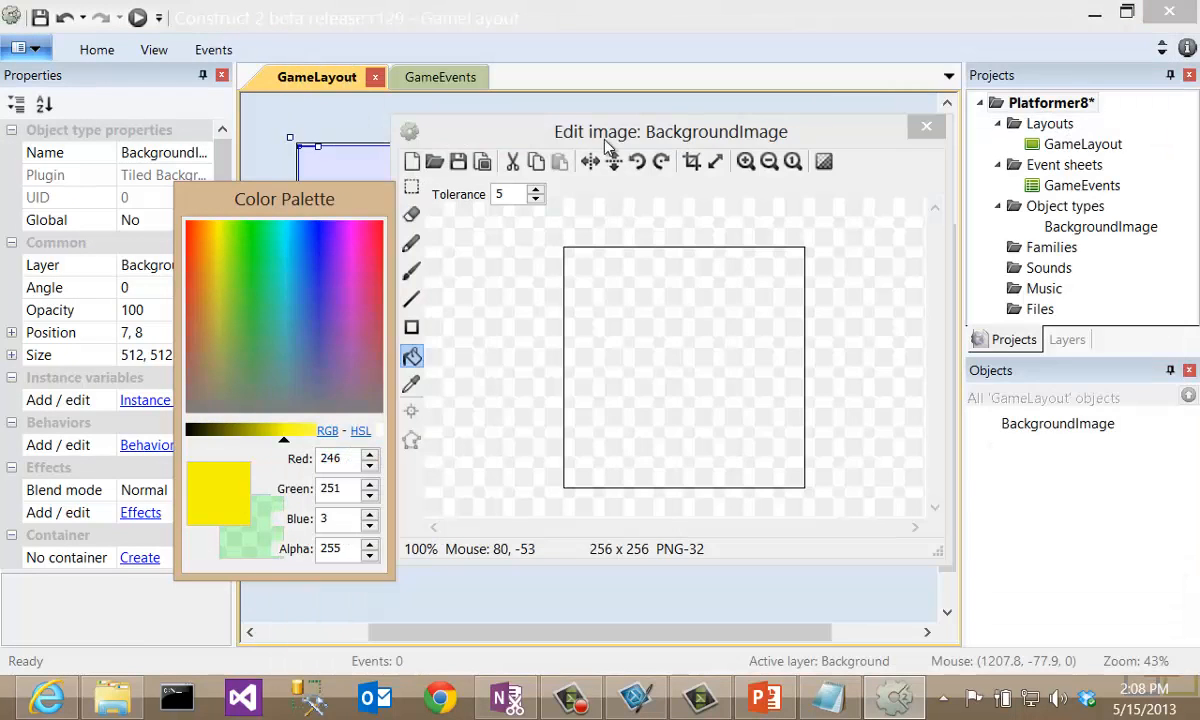
pyautogui.click(435, 163)
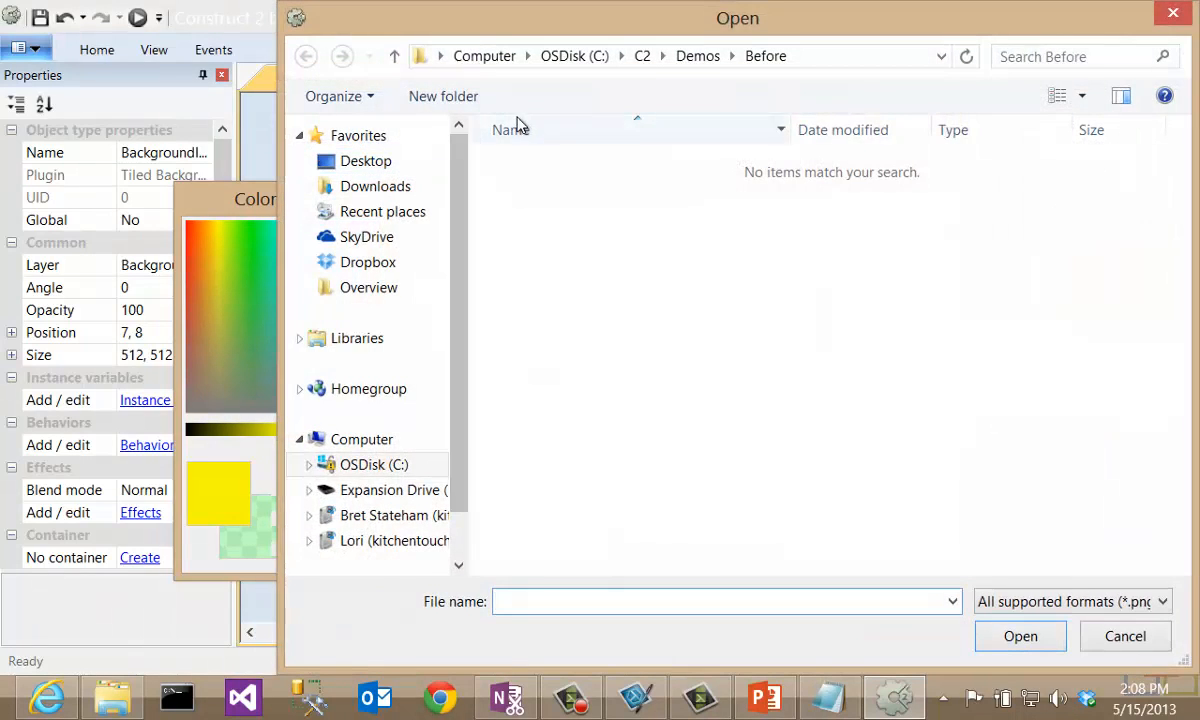
pyautogui.click(700, 57)
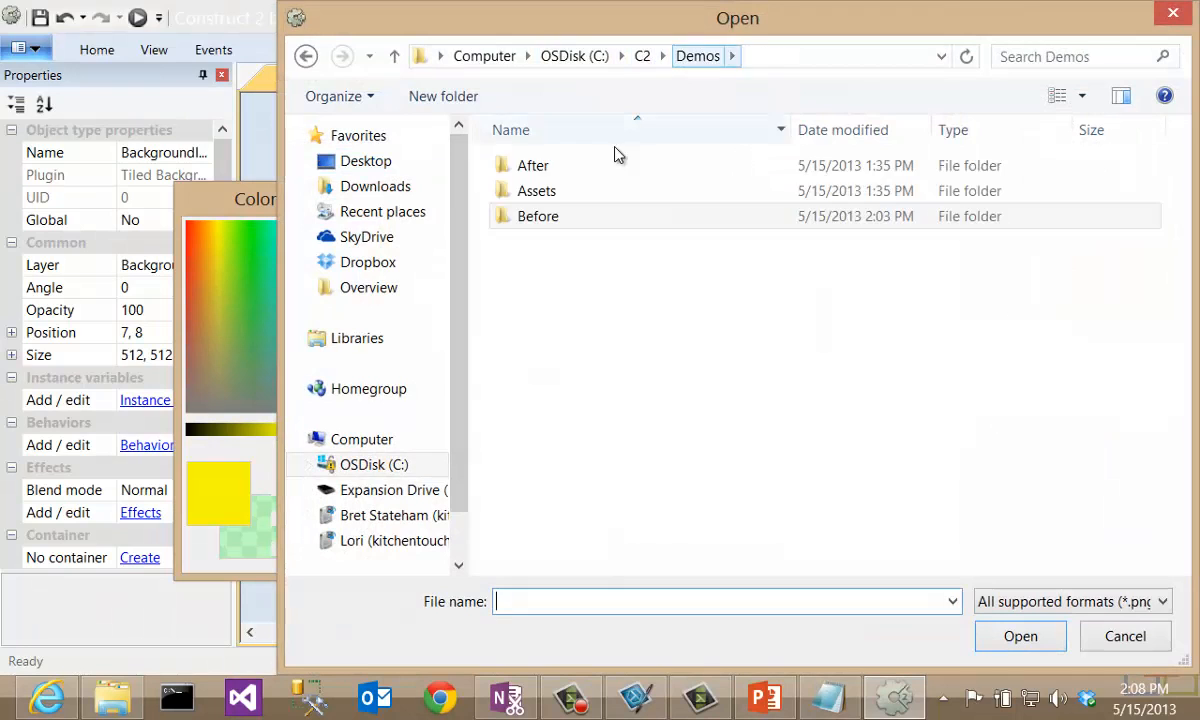
pyautogui.doubleClick(553, 191)
pyautogui.doubleClick(552, 172)
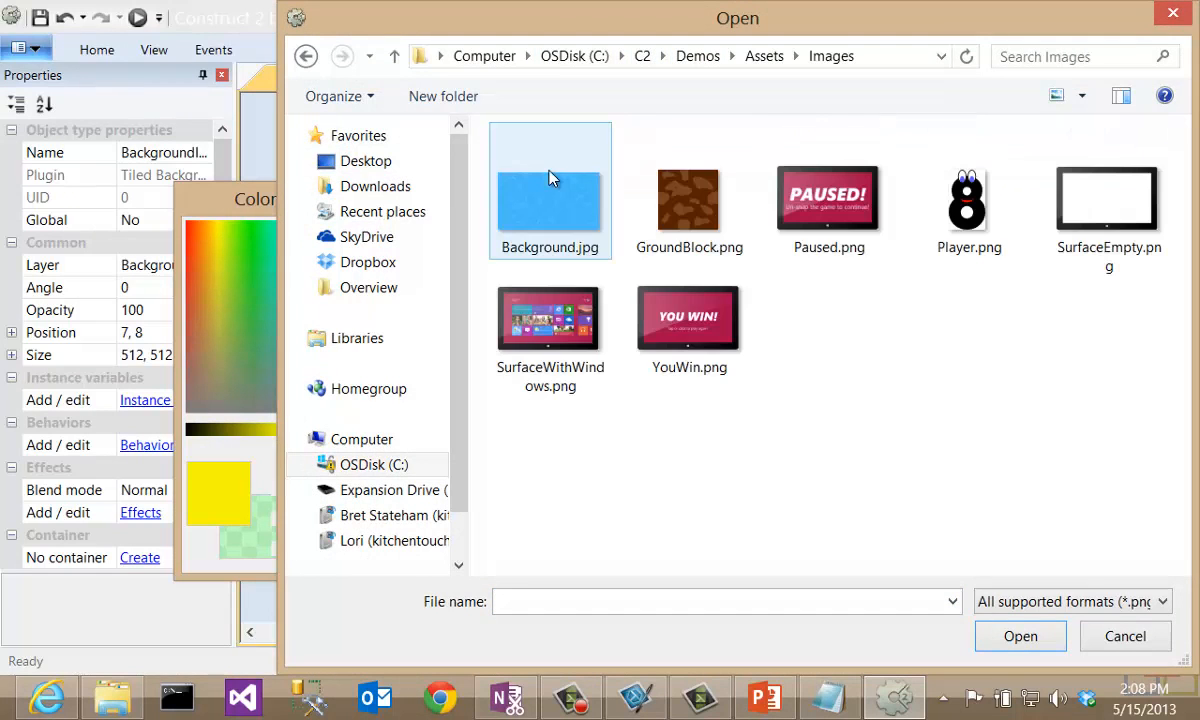
pyautogui.click(556, 192)
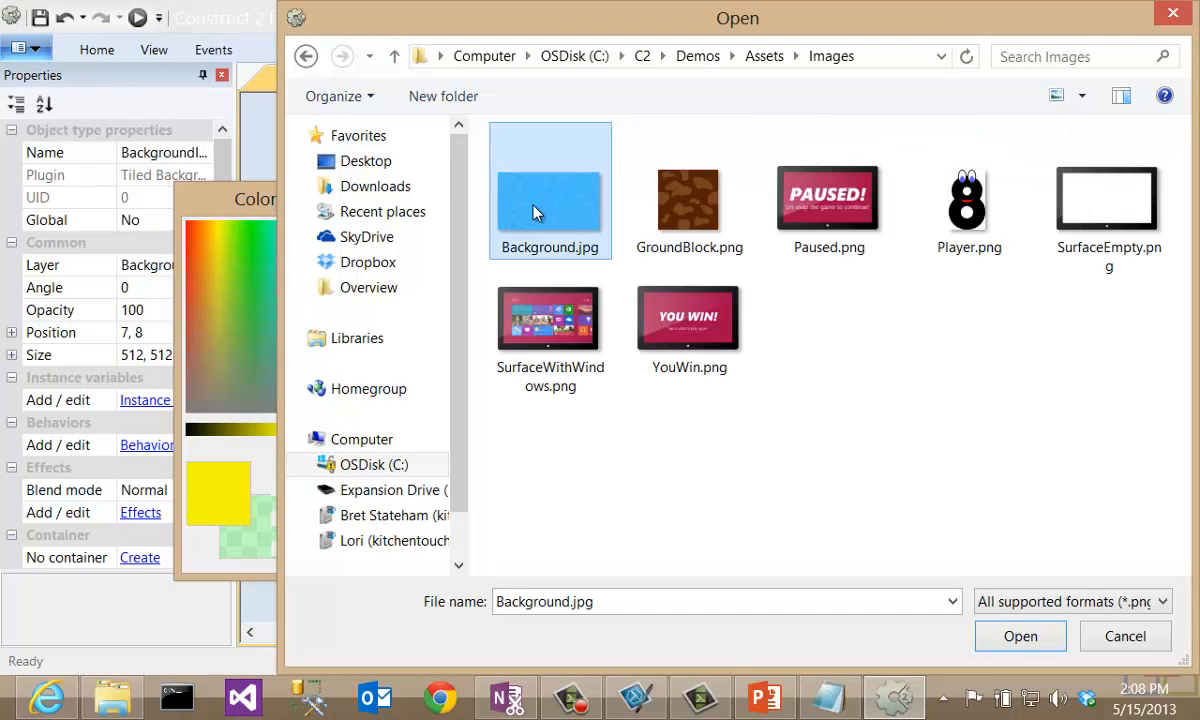
pyautogui.click(1015, 636)
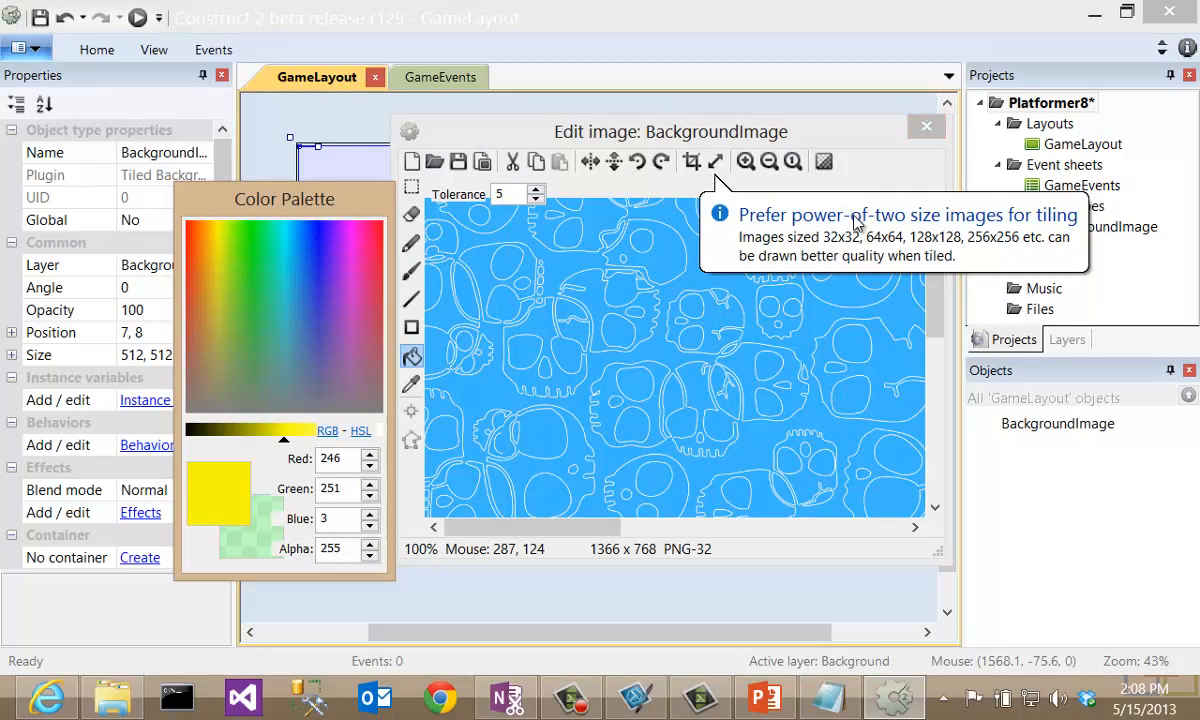
pyautogui.click(927, 128)
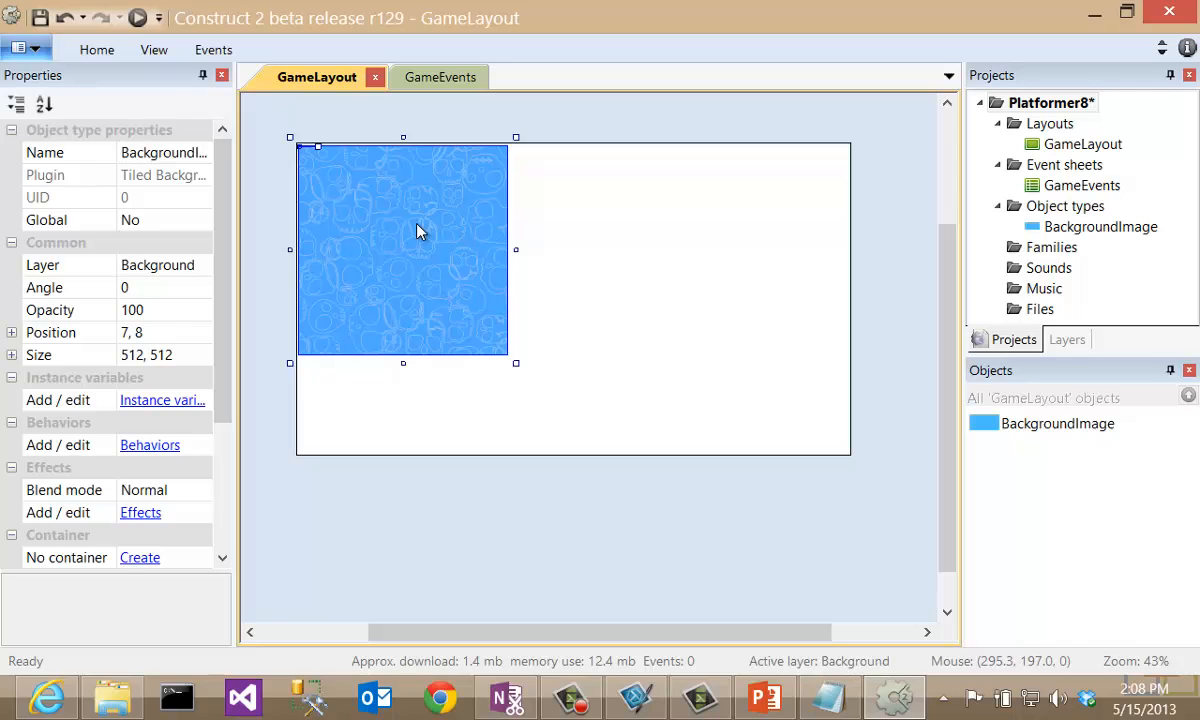
# Set the position of BackgroundImage to 0, 0 and its size to 1366, 768
pyautogui.click(158, 334)
pyautogui.write('0,0')
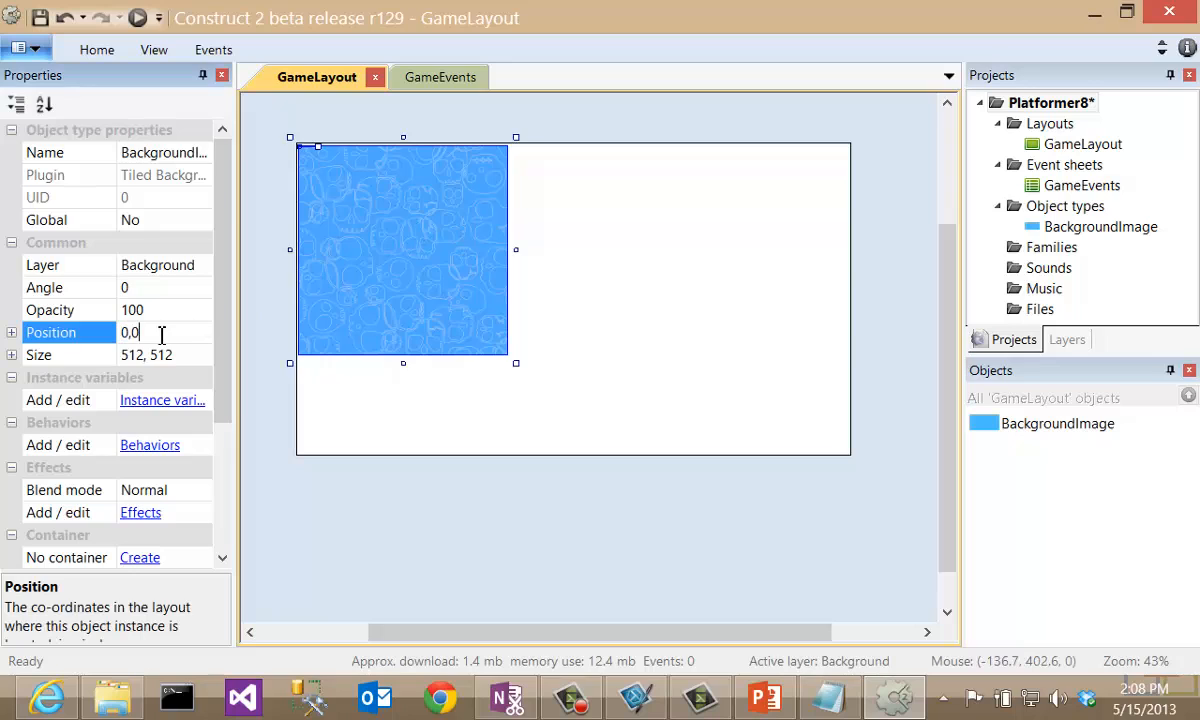
pyautogui.press('Return')
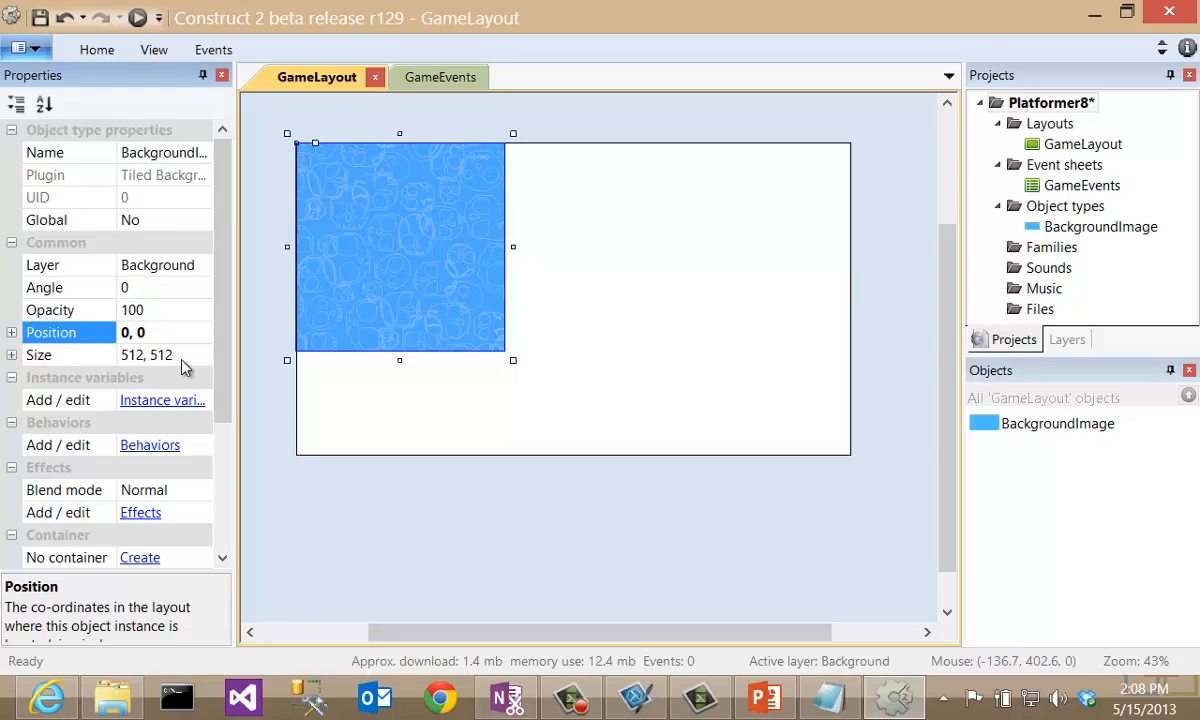
pyautogui.click(186, 354)
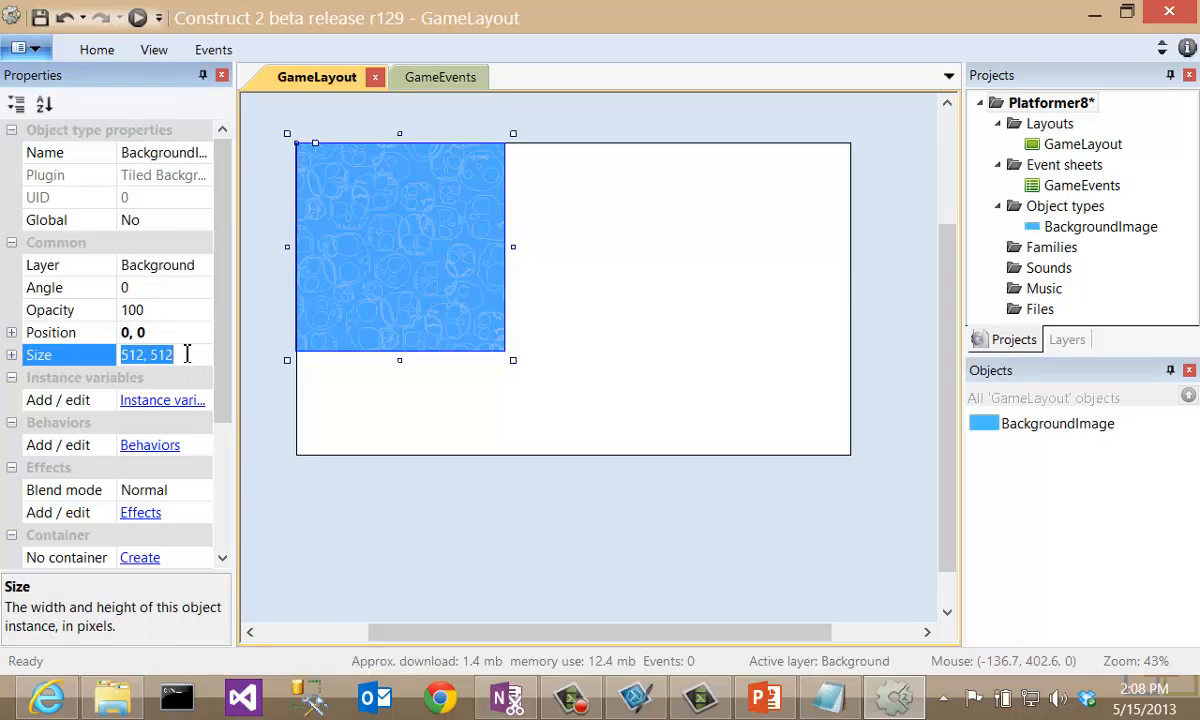
pyautogui.write('1366,8')
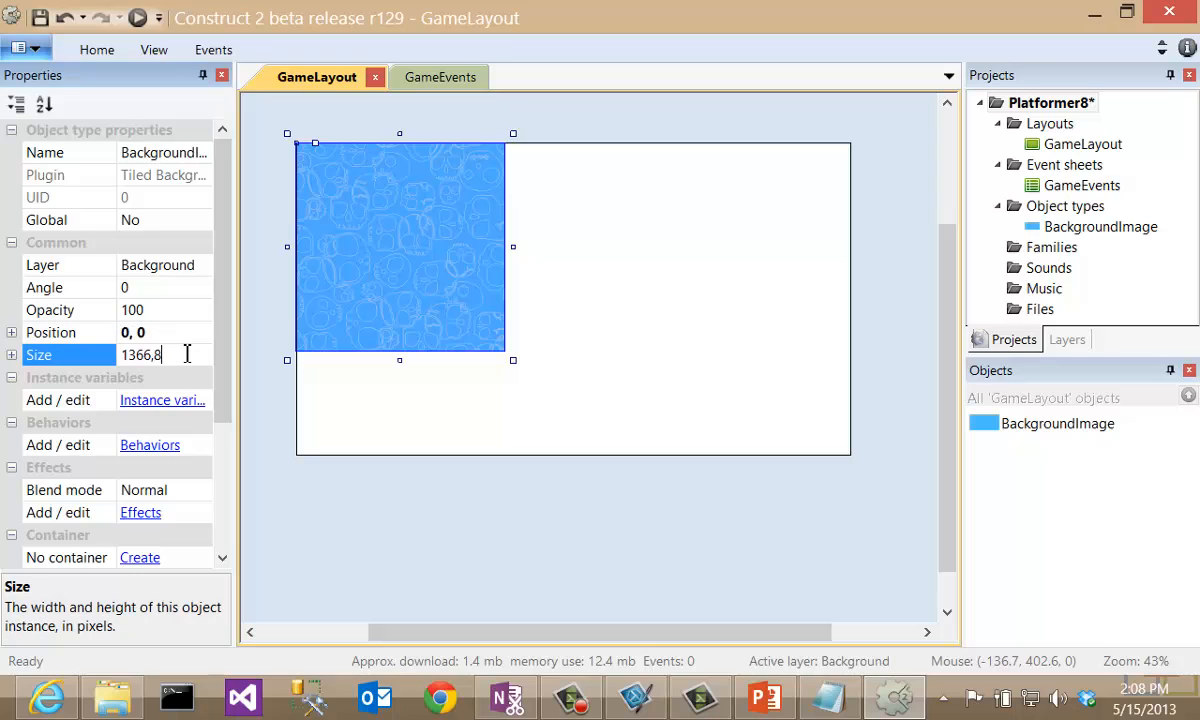
pyautogui.press('BackSpace')
pyautogui.write('768')
pyautogui.press('Return')
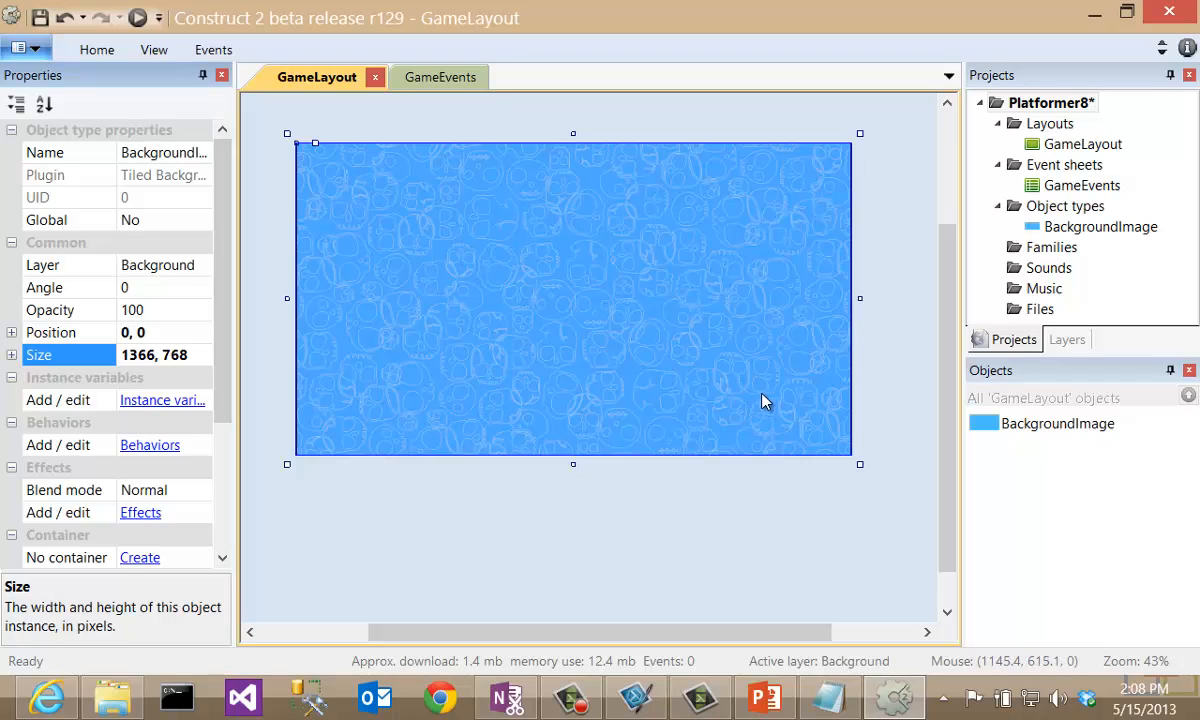
# Lock the Background layer so that its tiled image cannot be selected in the layout
pyautogui.click(1062, 346)
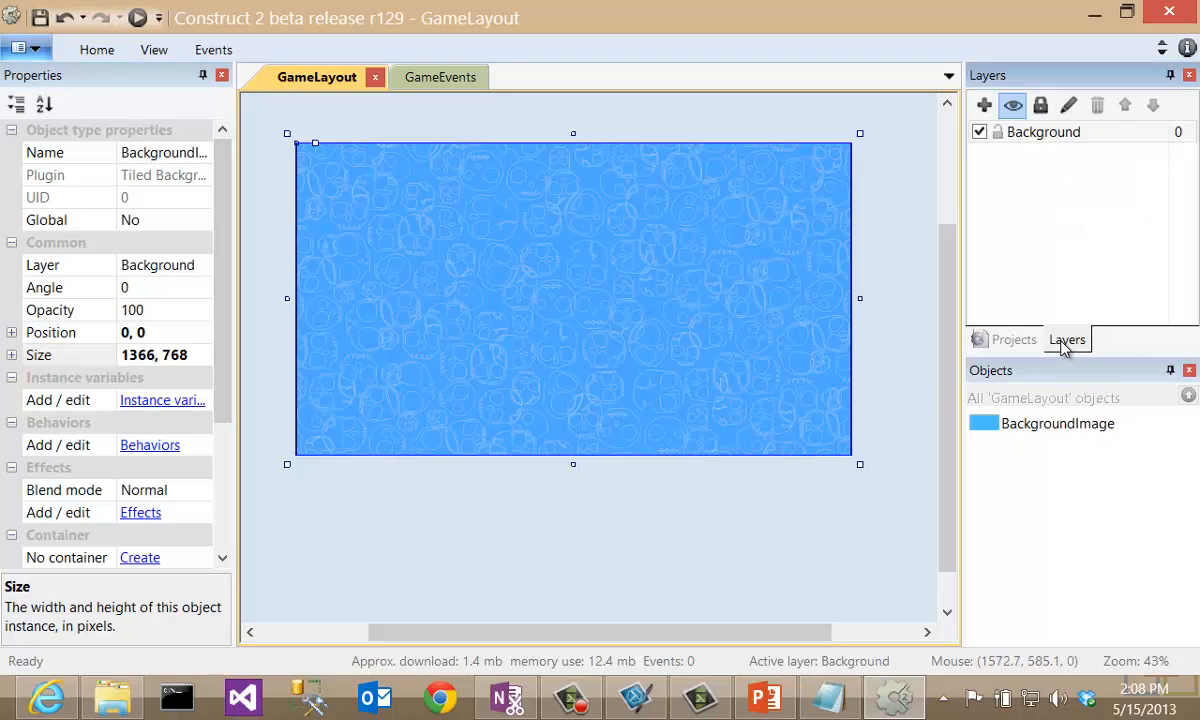
pyautogui.click(1000, 142)
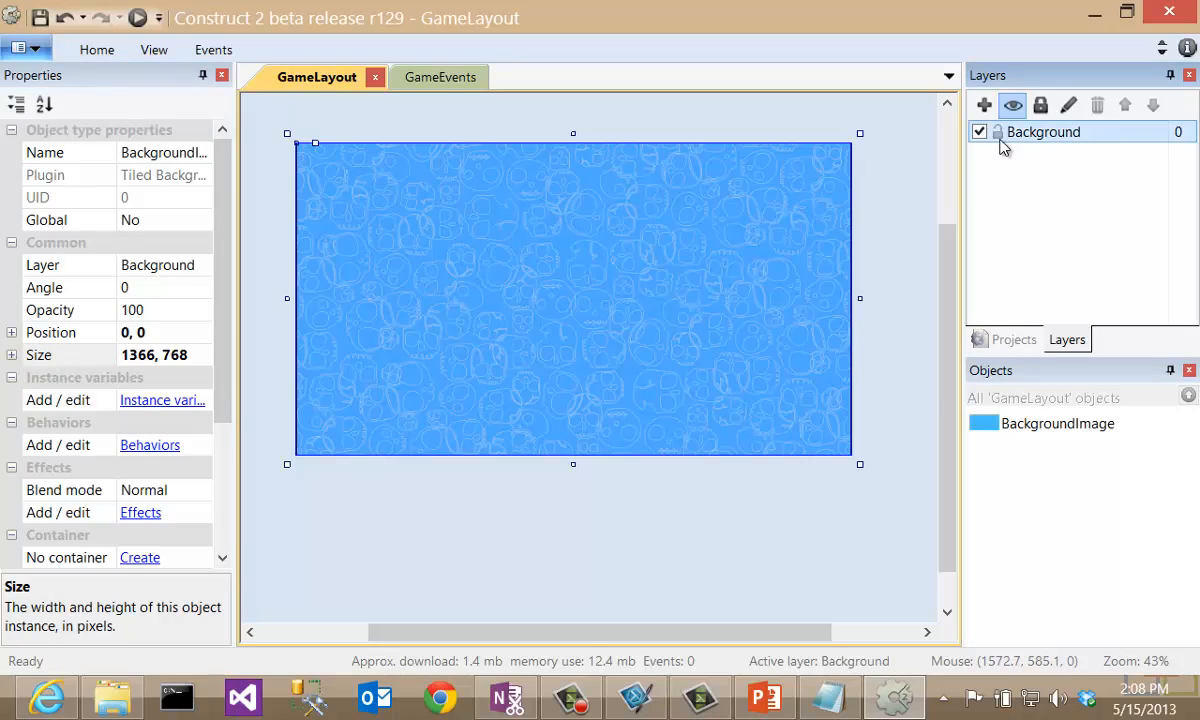
pyautogui.click(678, 233)
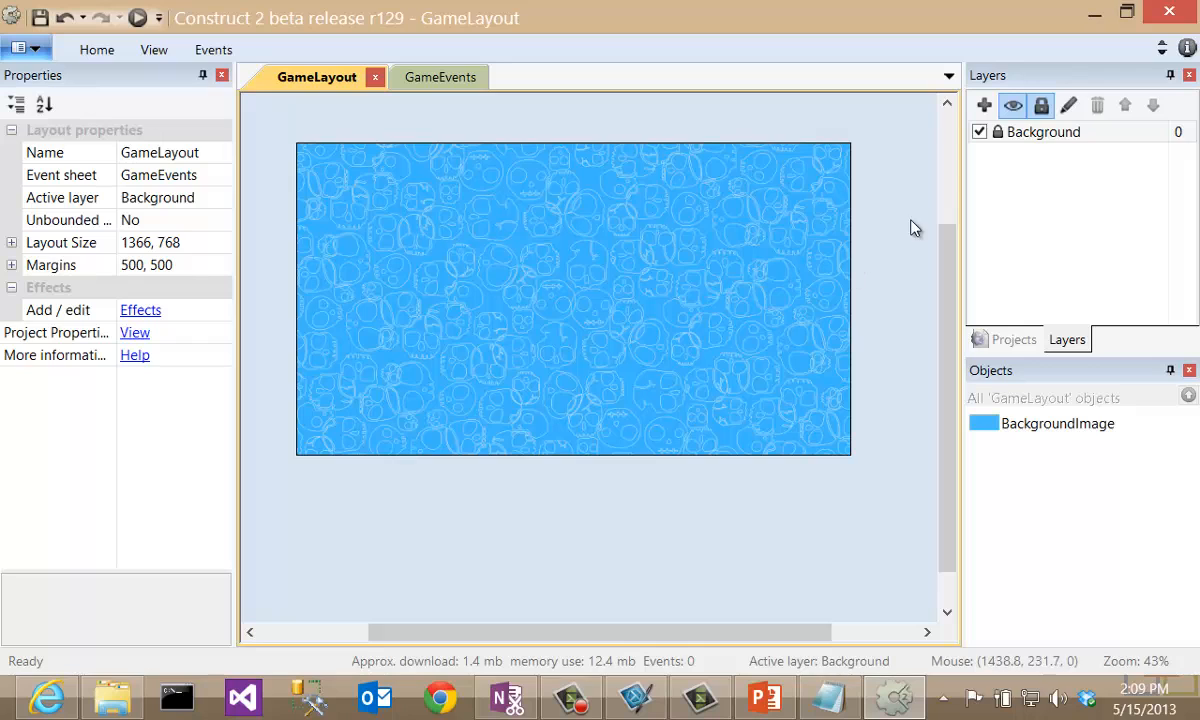
# Add a new layer above Background, make it the active layer and rename it Game
pyautogui.click(984, 105)
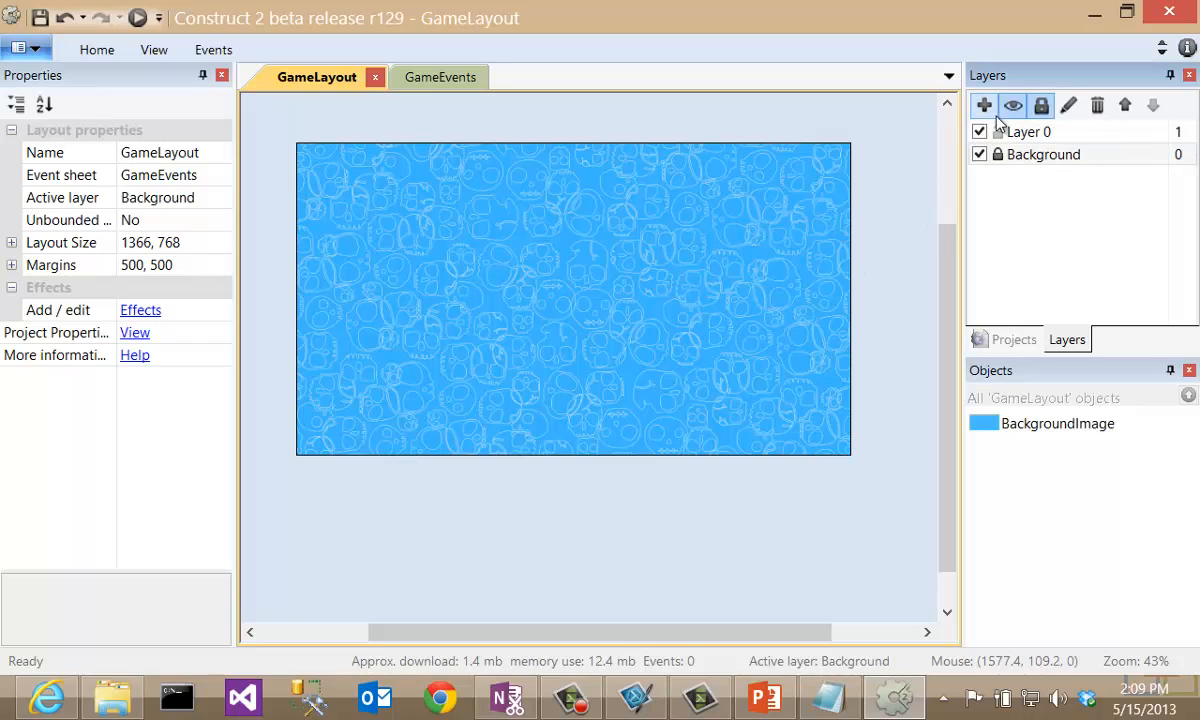
pyautogui.click(1000, 130)
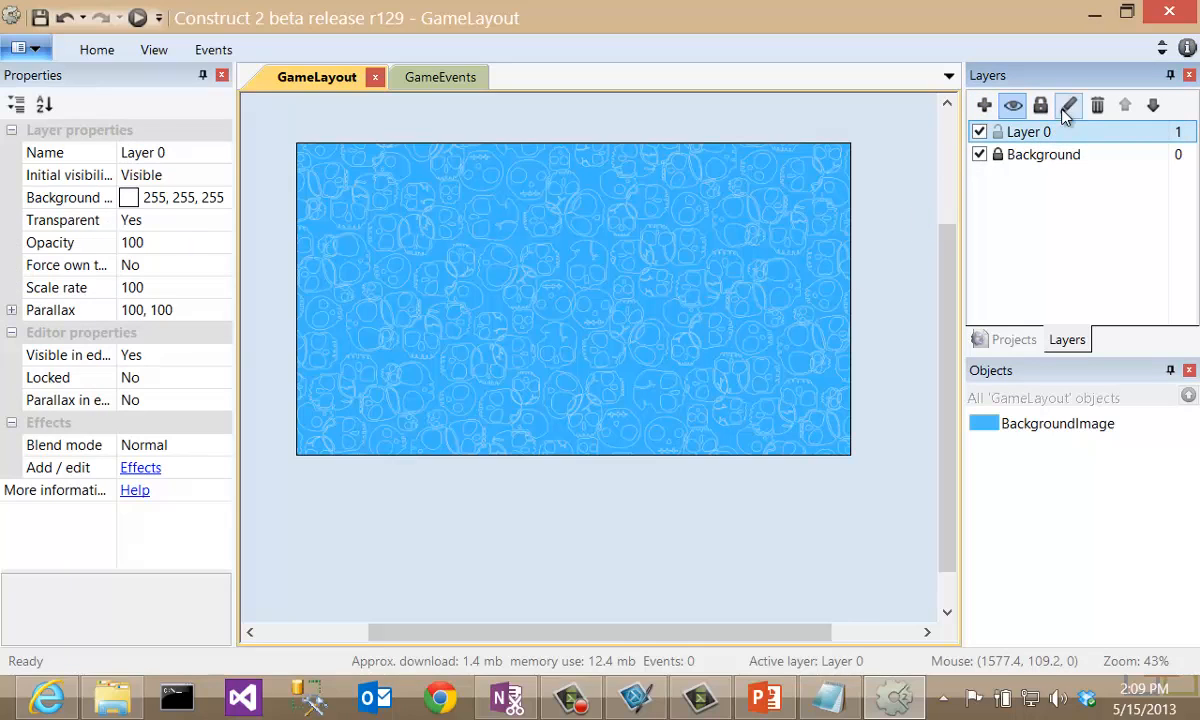
pyautogui.click(1068, 106)
pyautogui.write('Game')
pyautogui.press('Return')
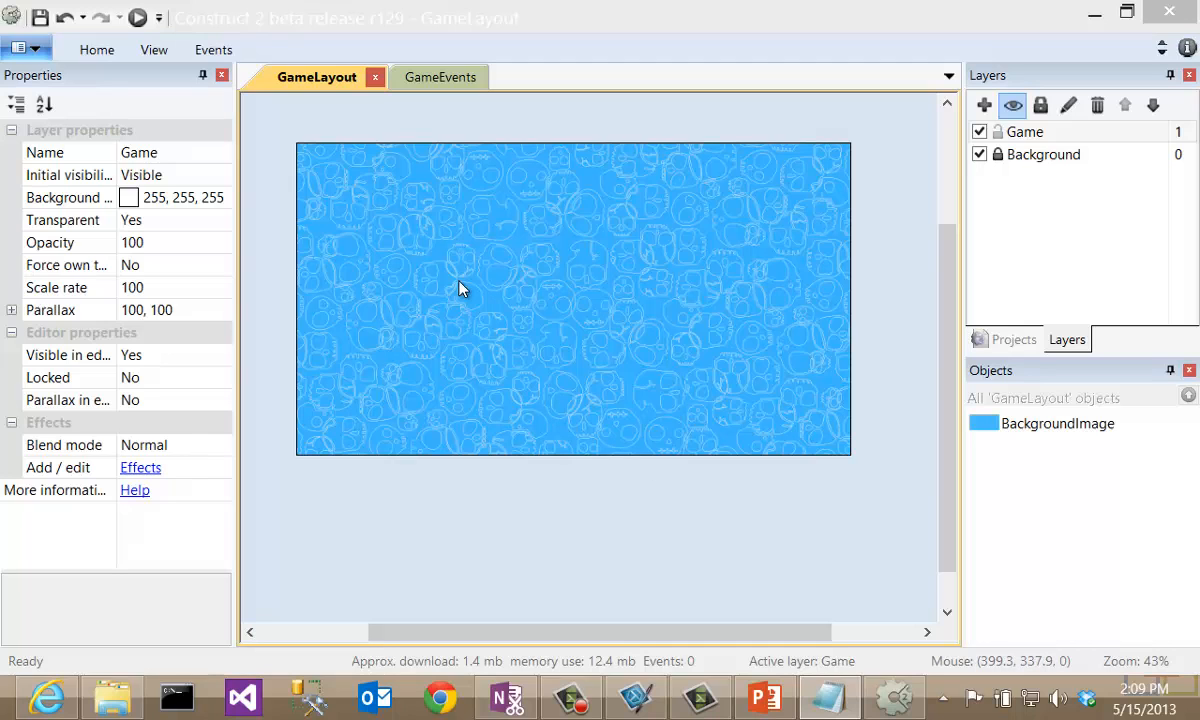
# Insert a Tiled Background object named GroundBlock on the Game layer, placing it at about 141, 361 in the layout
pyautogui.rightClick(482, 226)
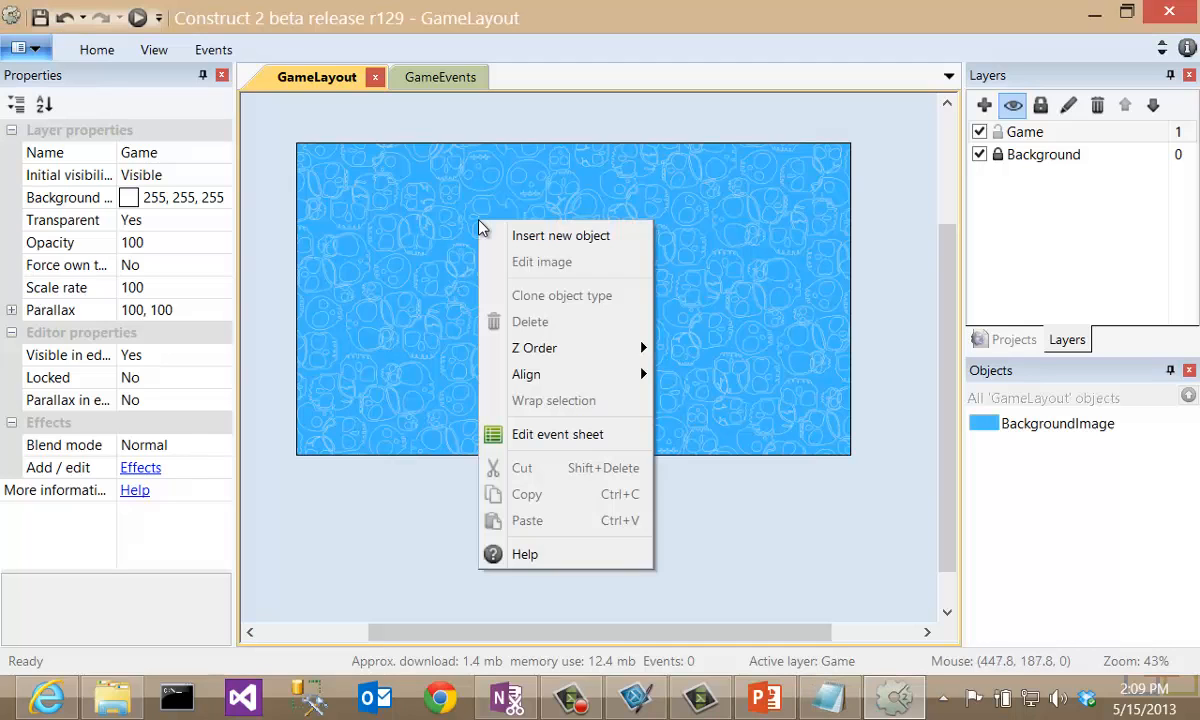
pyautogui.click(578, 237)
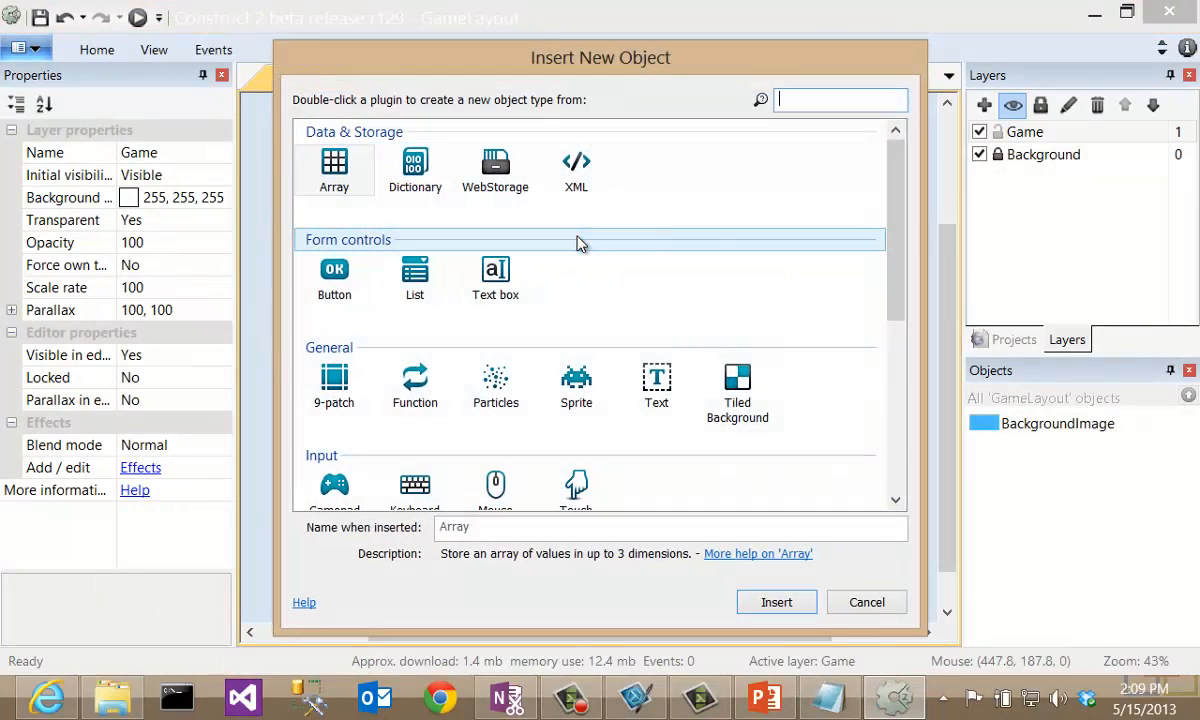
pyautogui.click(747, 390)
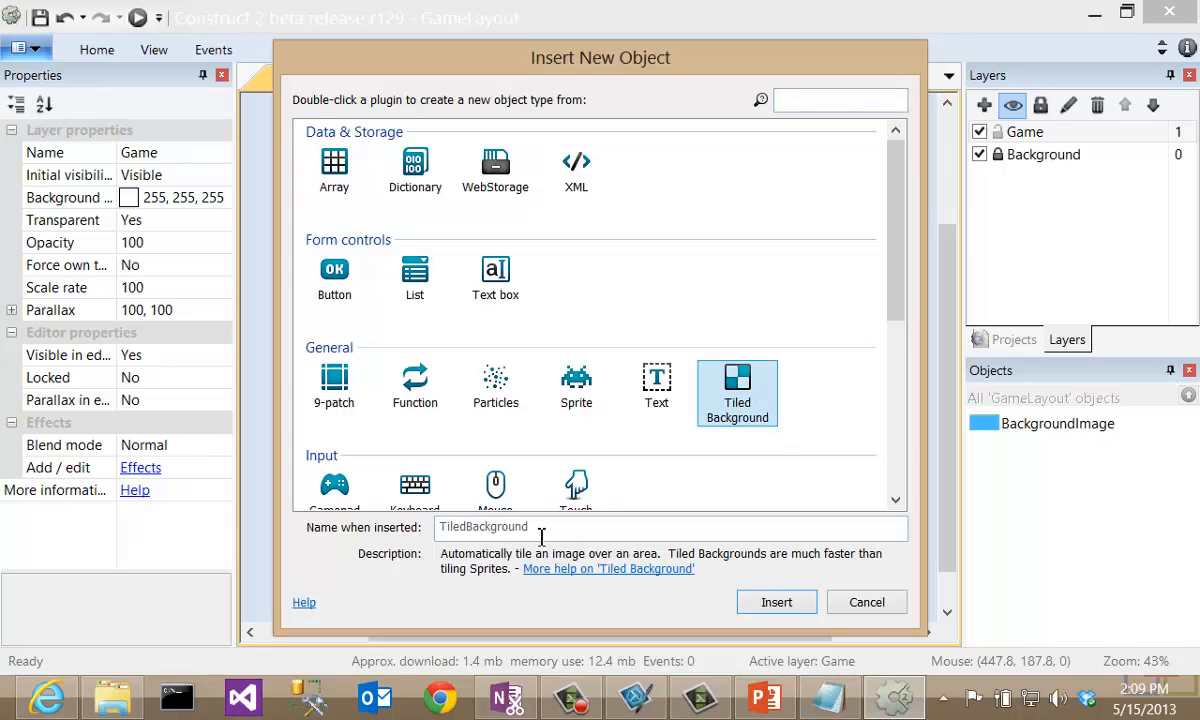
pyautogui.click(530, 528)
pyautogui.write('Gro')
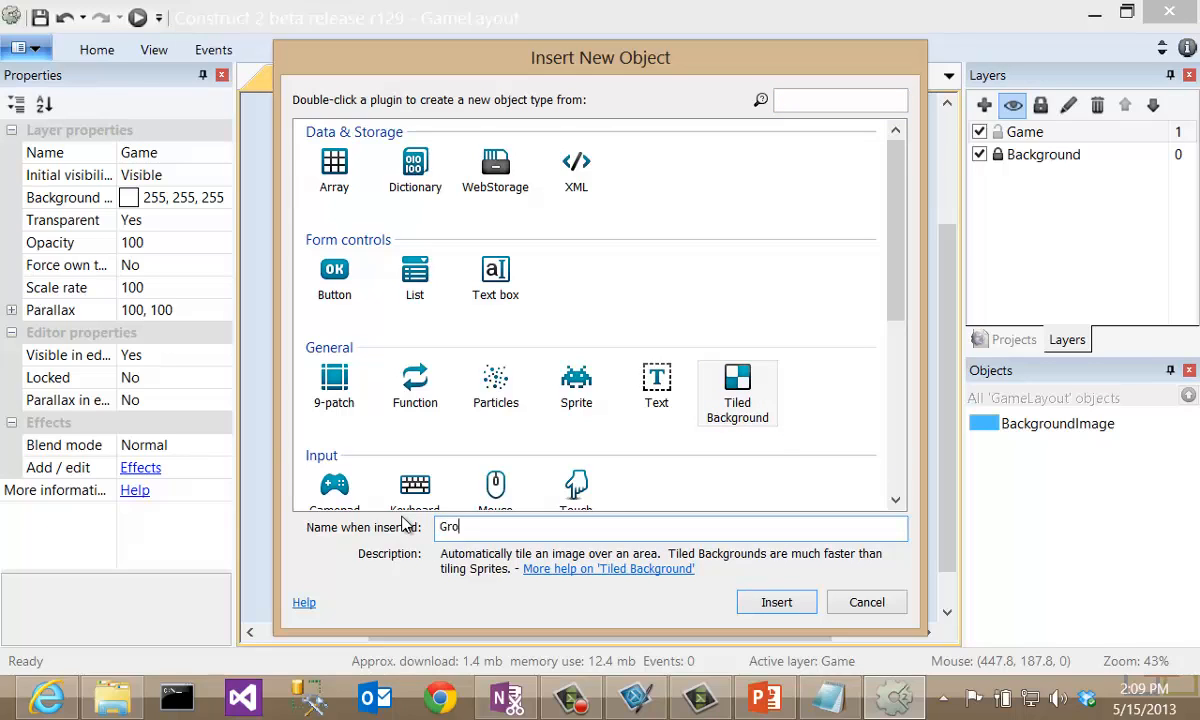
pyautogui.write('undBlock')
pyautogui.click(775, 602)
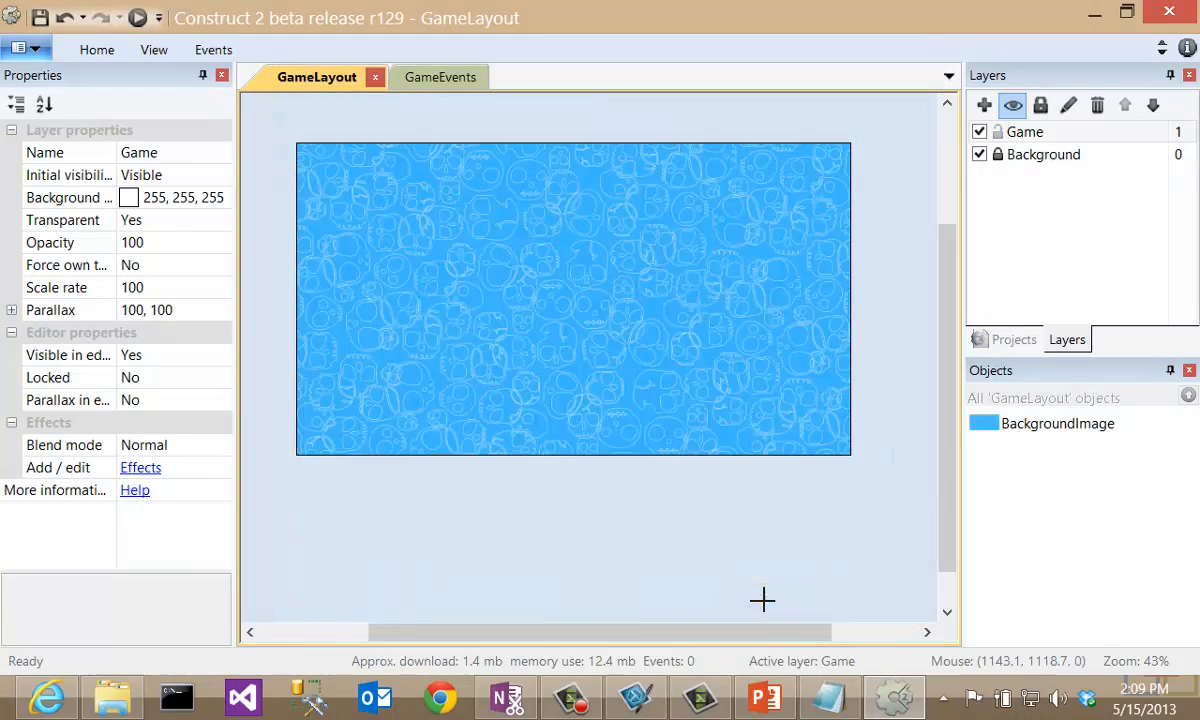
pyautogui.click(355, 292)
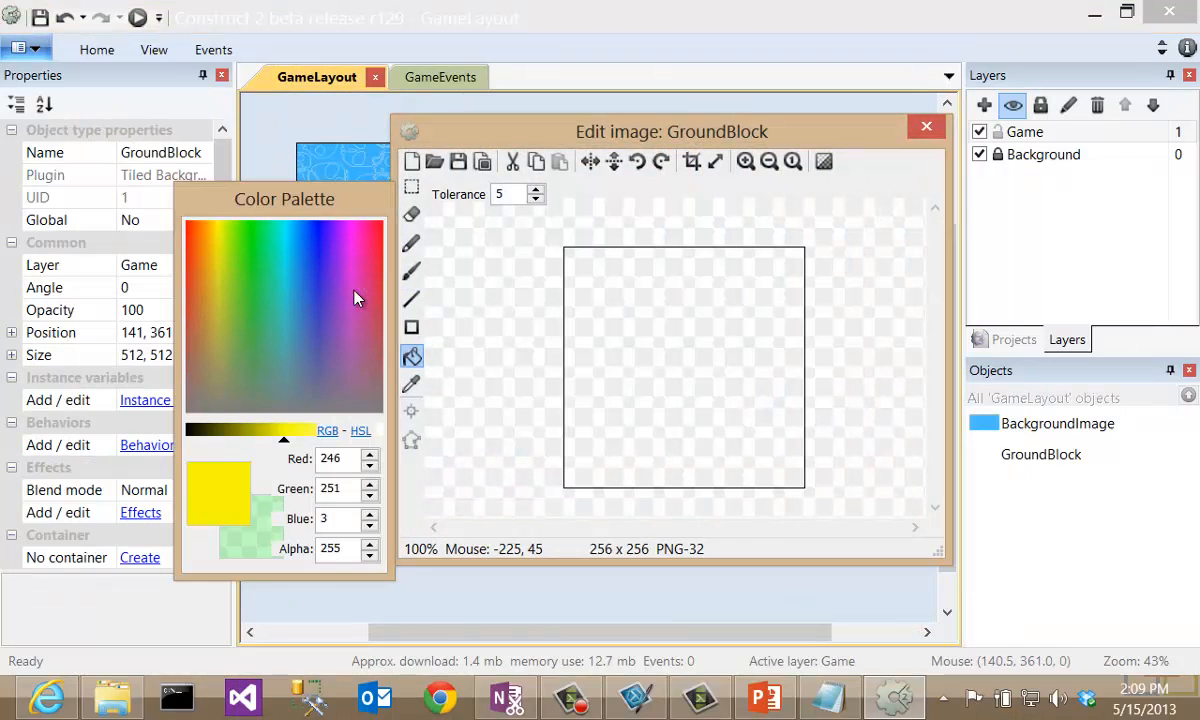
# Load GroundBlock.png from C:\C2\Demos\Assets\Images as the GroundBlock picture and close the image editor
pyautogui.click(434, 163)
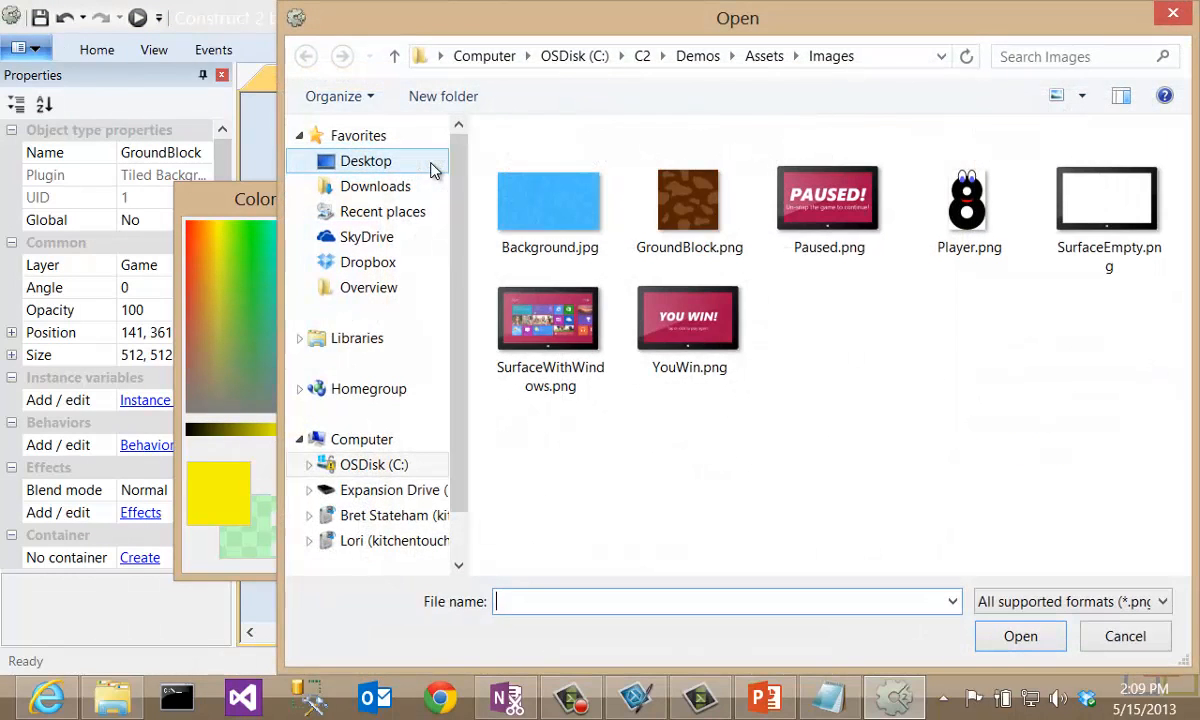
pyautogui.doubleClick(680, 225)
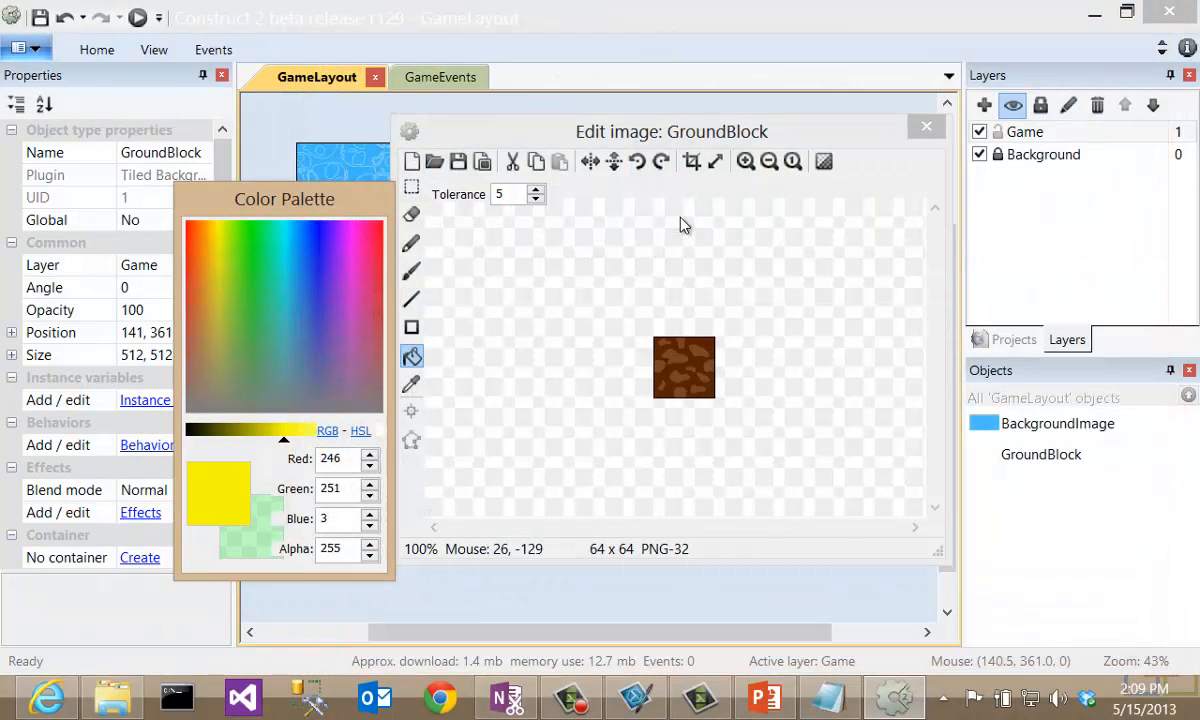
pyautogui.click(936, 131)
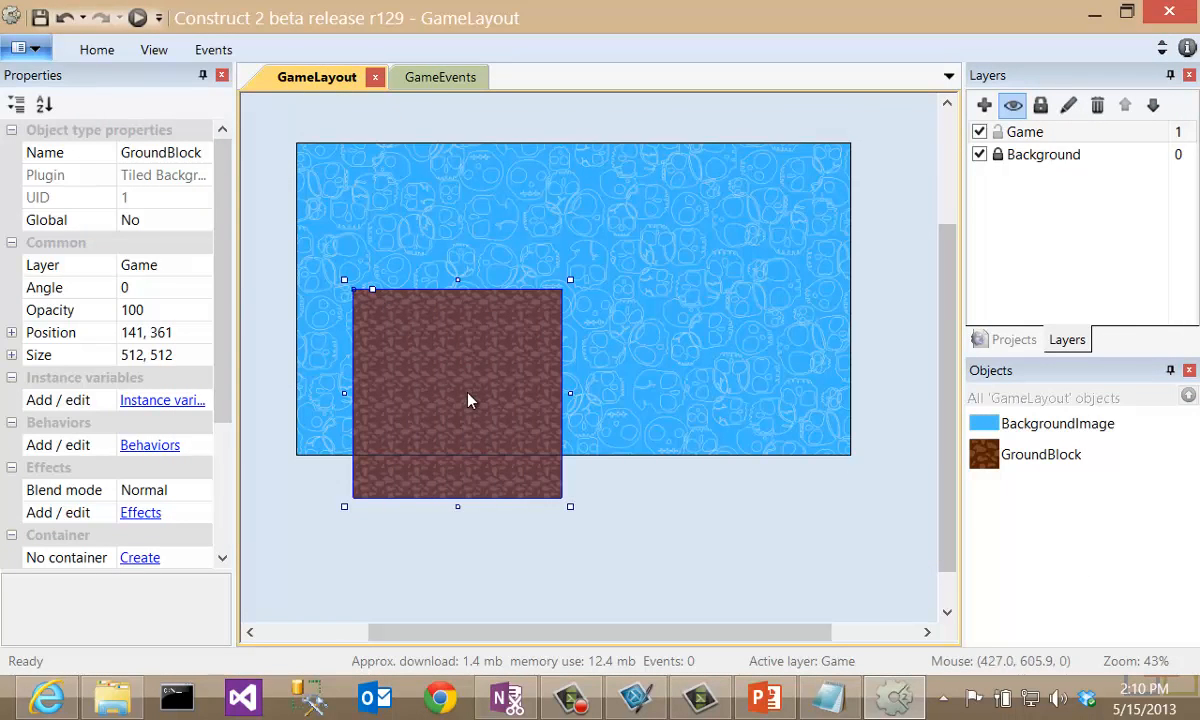
# Set the size of GroundBlock to 1366, 64 and its position to 0, 704 along the layout's lower edge
pyautogui.moveTo(466, 401); pyautogui.dragTo(476, 371)
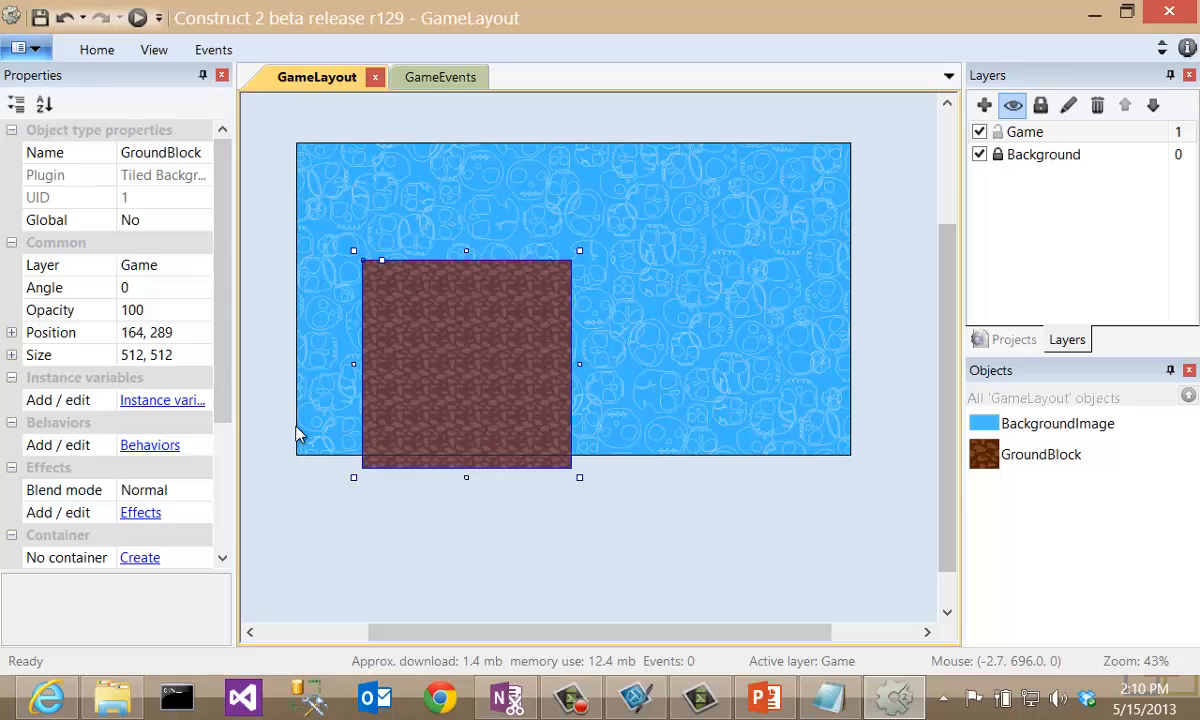
pyautogui.click(192, 354)
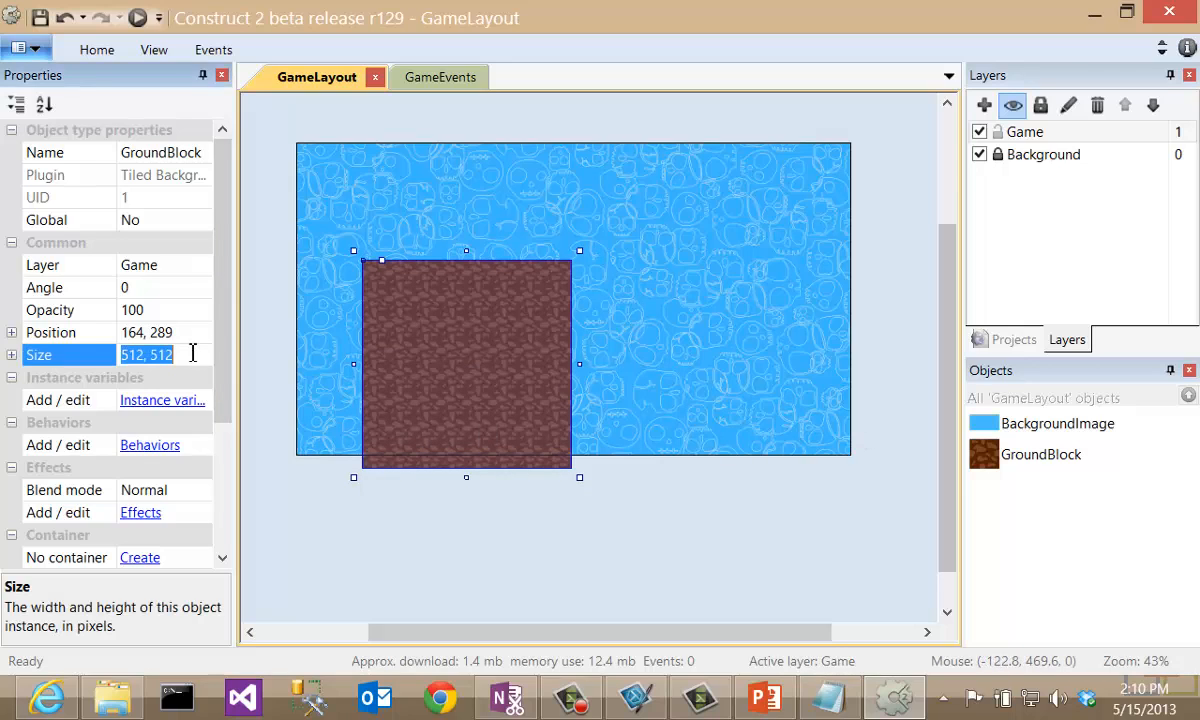
pyautogui.write('1366')
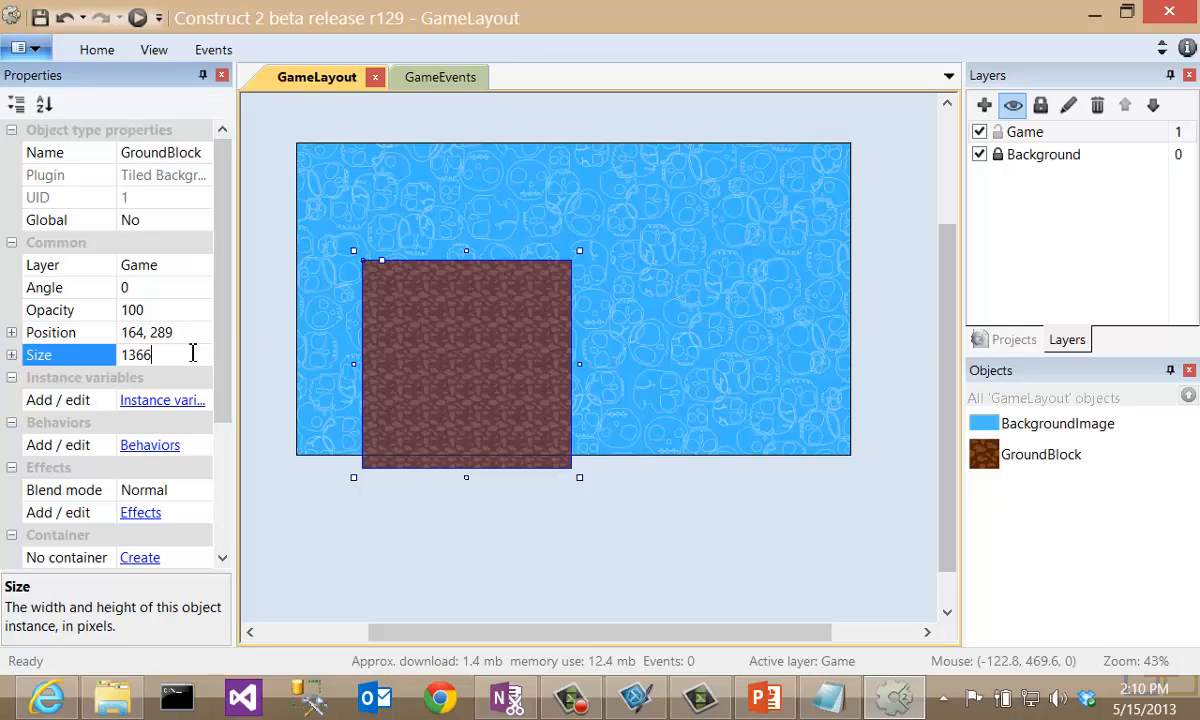
pyautogui.write(', 64')
pyautogui.press('Return')
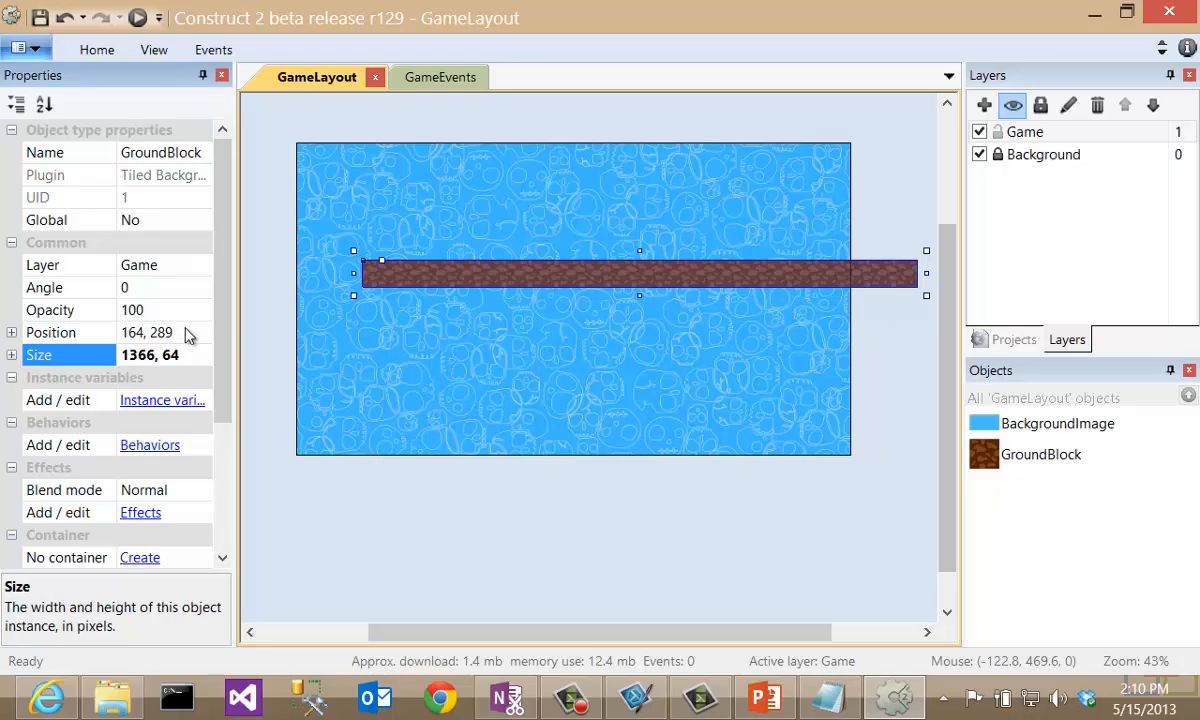
pyautogui.click(188, 333)
pyautogui.write('0,')
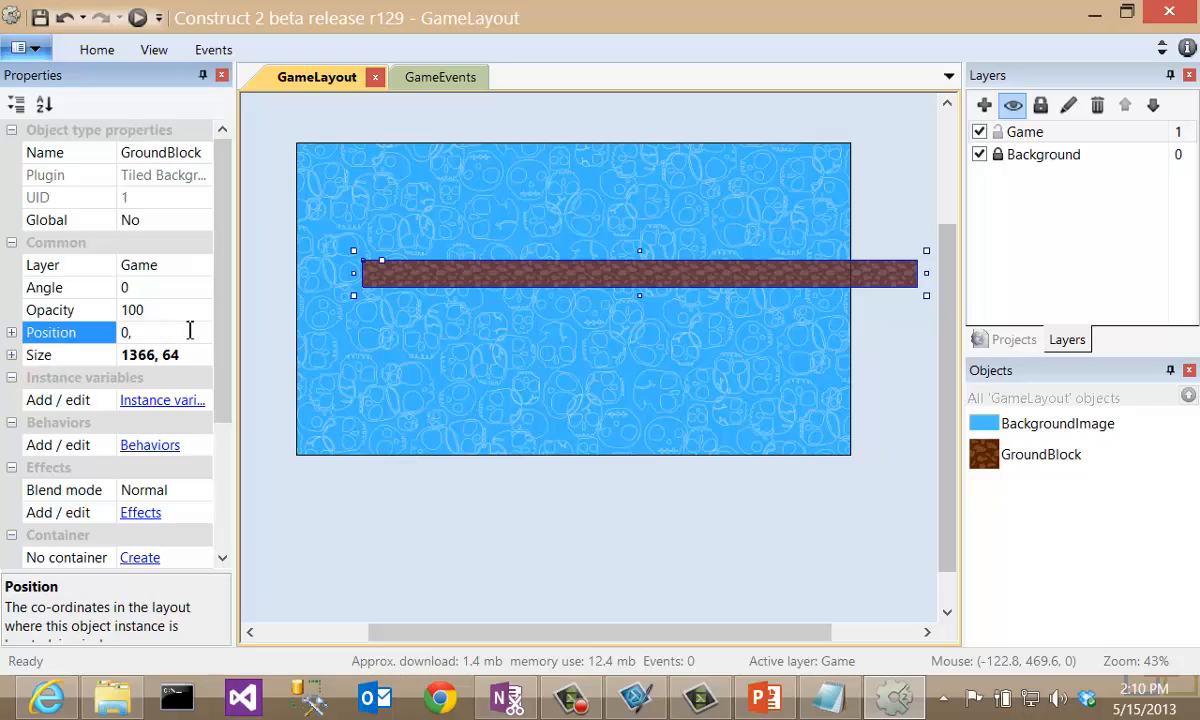
pyautogui.write(' 704')
pyautogui.press('Return')
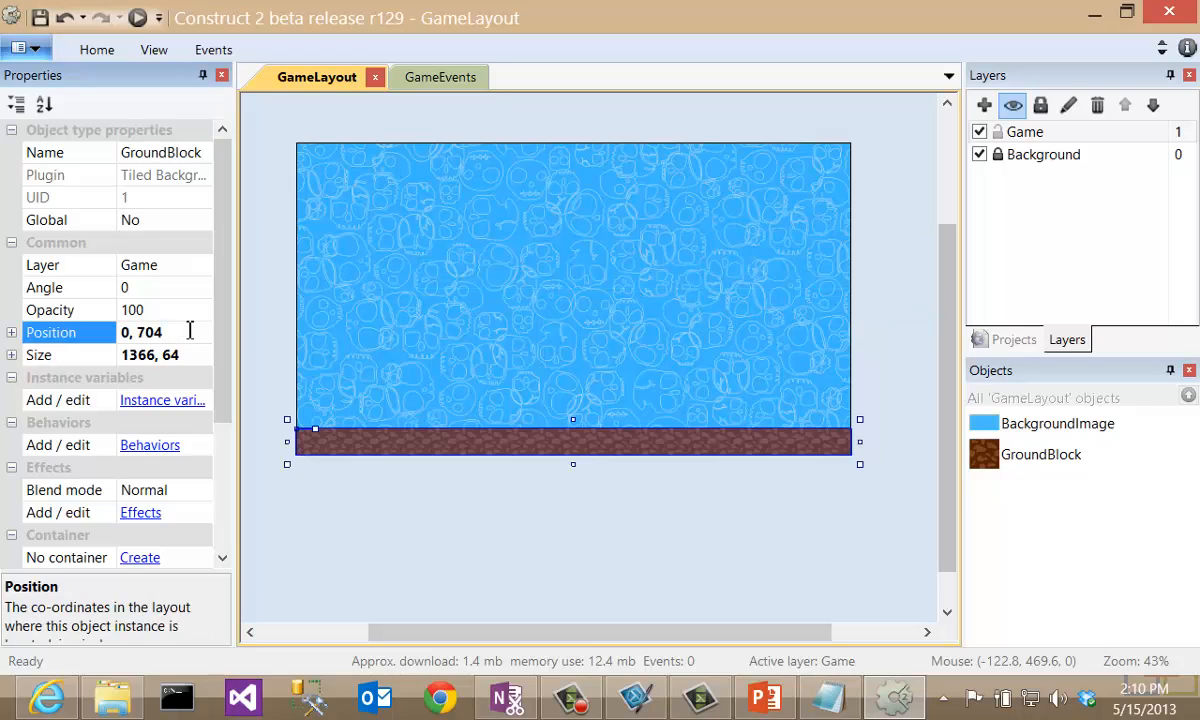
pyautogui.click(420, 508)
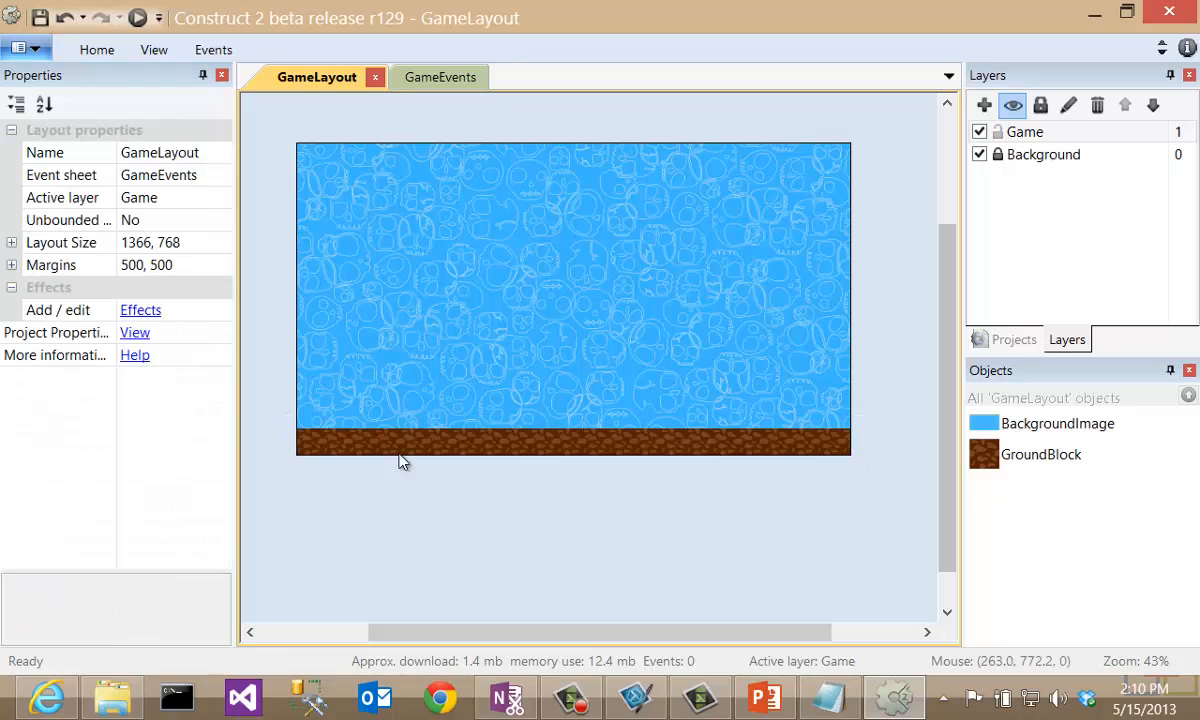
# Add the Solid behavior to the GroundBlock strip, close its behaviors dialog and deselect the object
pyautogui.click(558, 447)
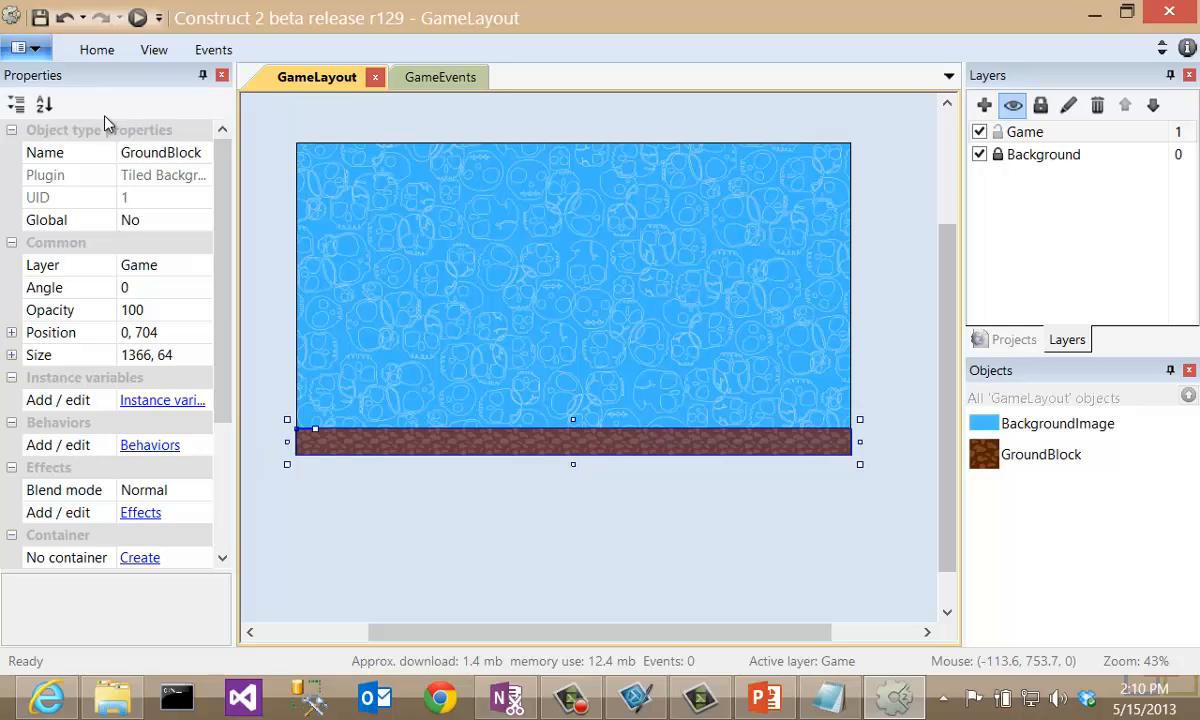
pyautogui.click(147, 446)
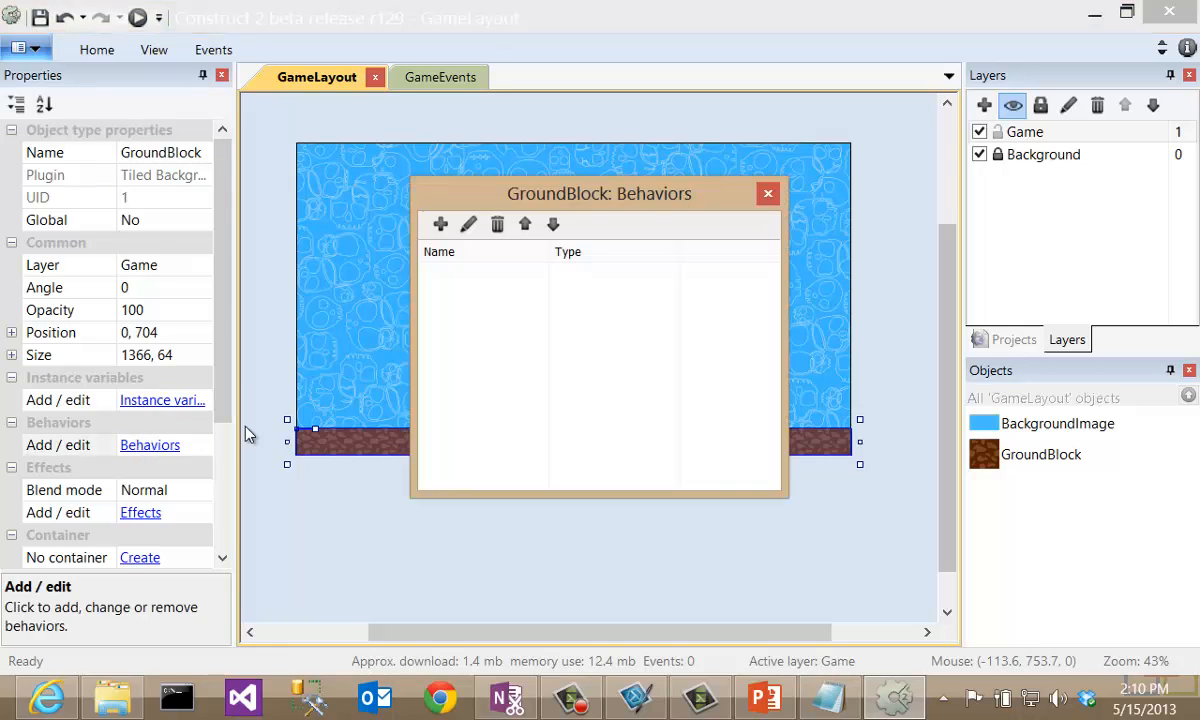
pyautogui.click(439, 225)
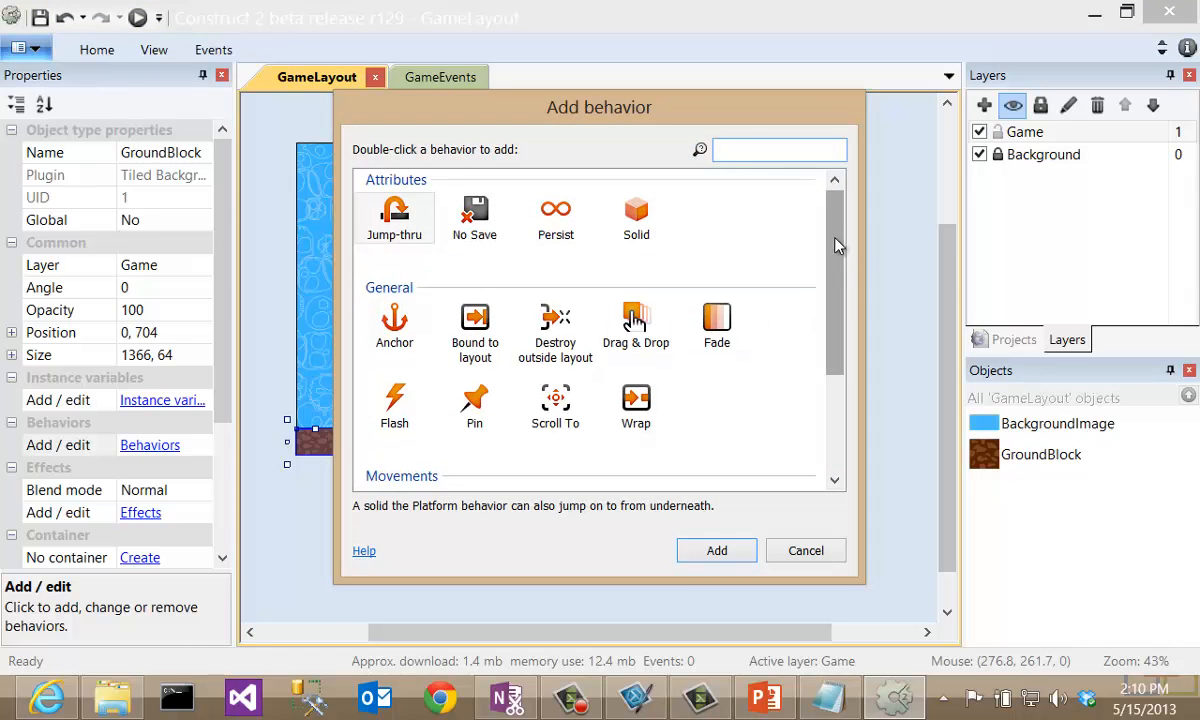
pyautogui.moveTo(838, 242)
pyautogui.mouseDown()
pyautogui.moveTo(837, 366)
pyautogui.moveTo(838, 228)
pyautogui.mouseUp()
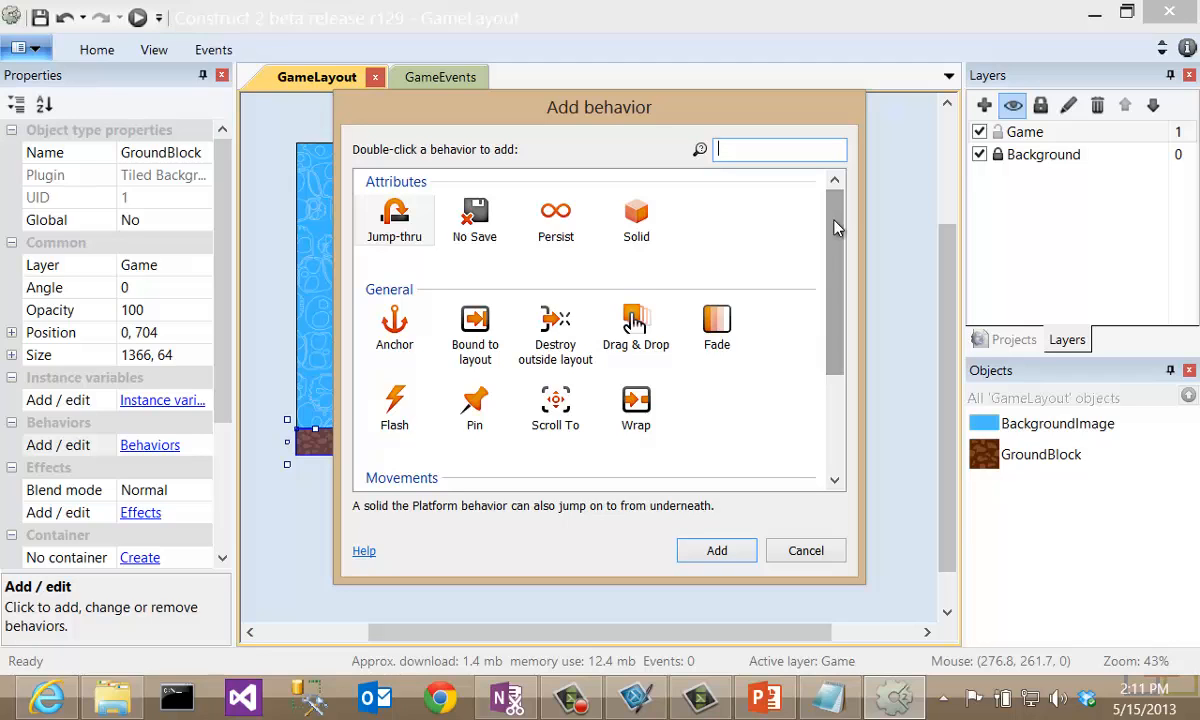
pyautogui.click(648, 225)
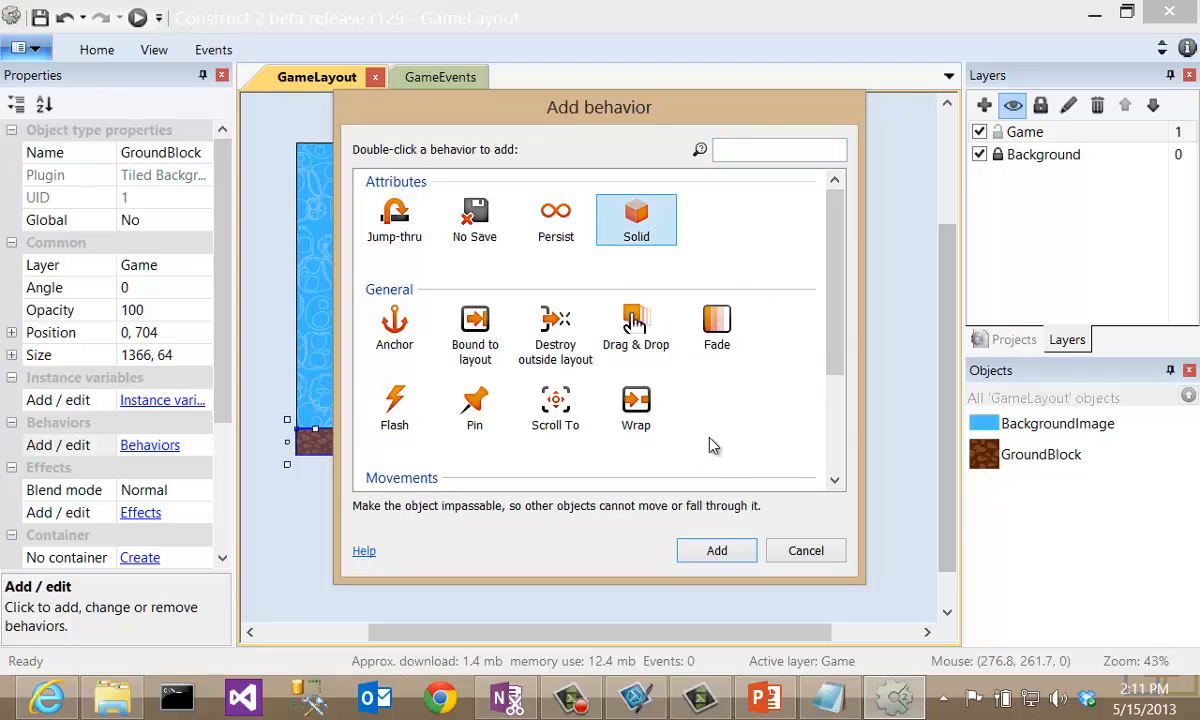
pyautogui.click(719, 554)
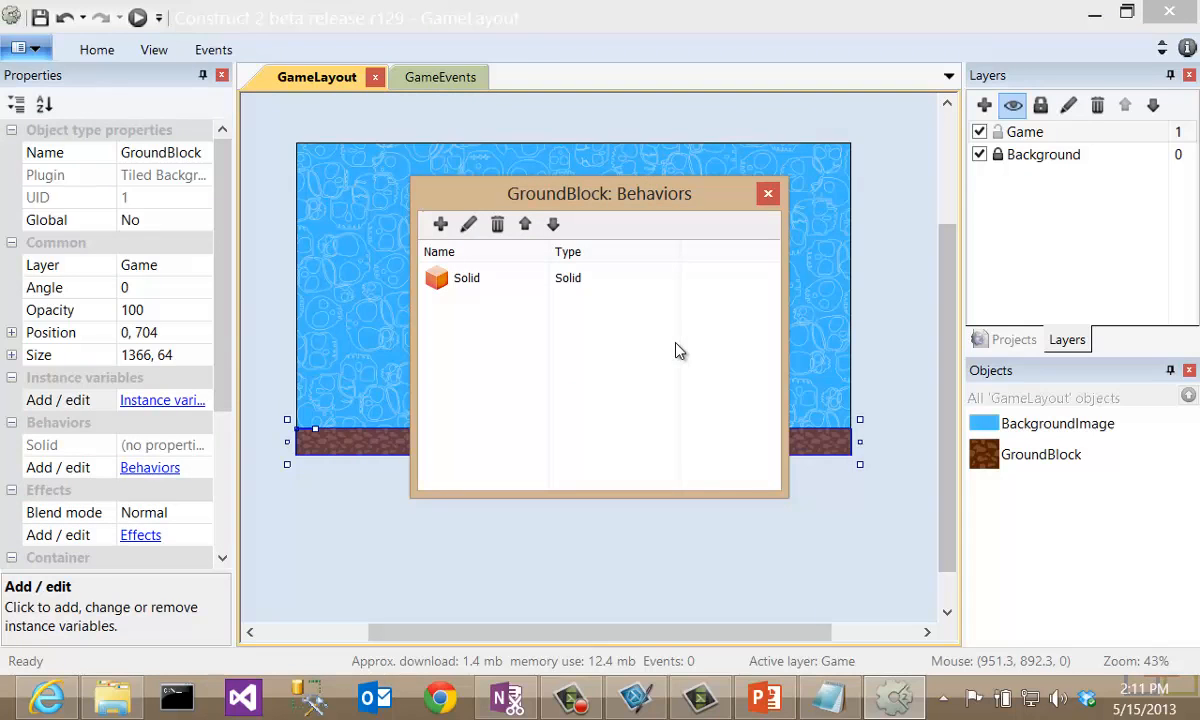
pyautogui.click(768, 194)
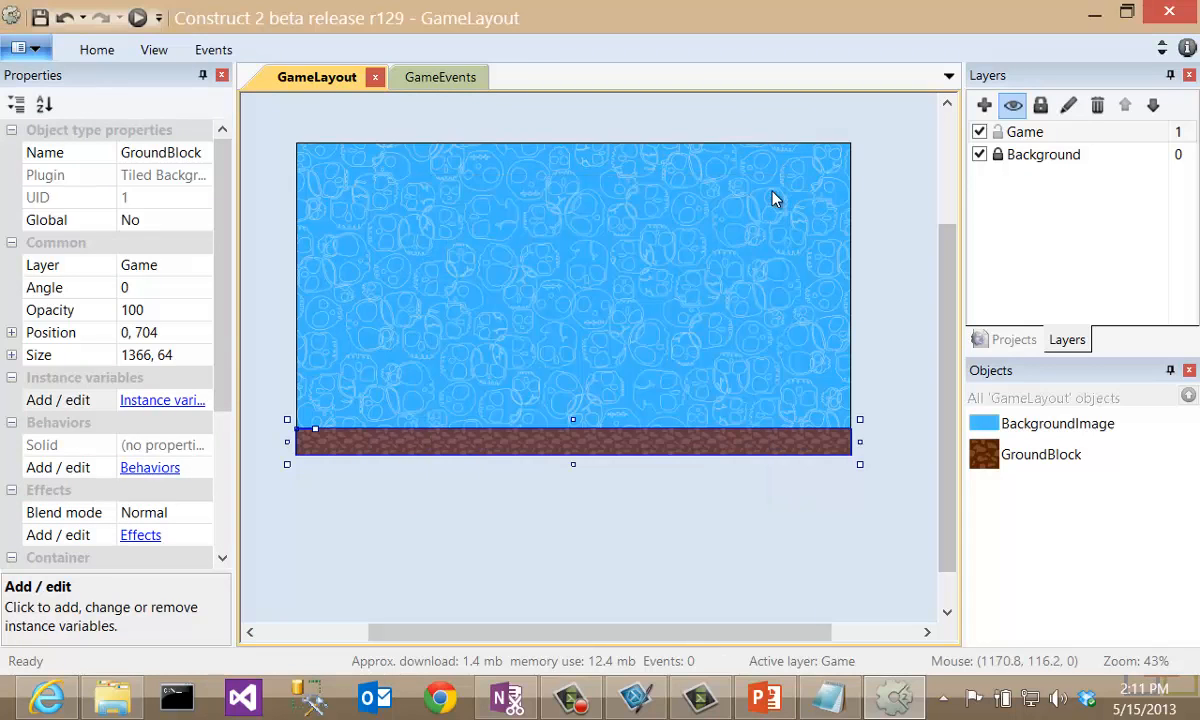
pyautogui.click(590, 517)
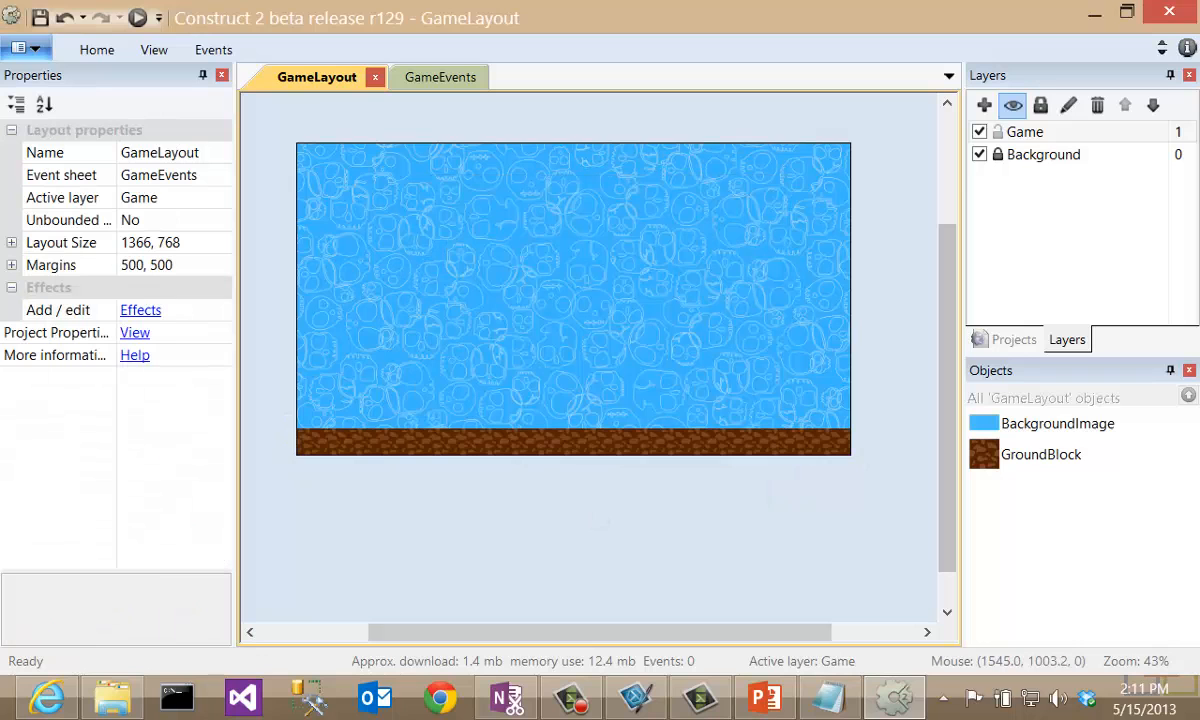
# Insert a Sprite object named Player on the Game layer, placing it at about 80, 488 in the layout
pyautogui.hotkey('alt', 'Tab')
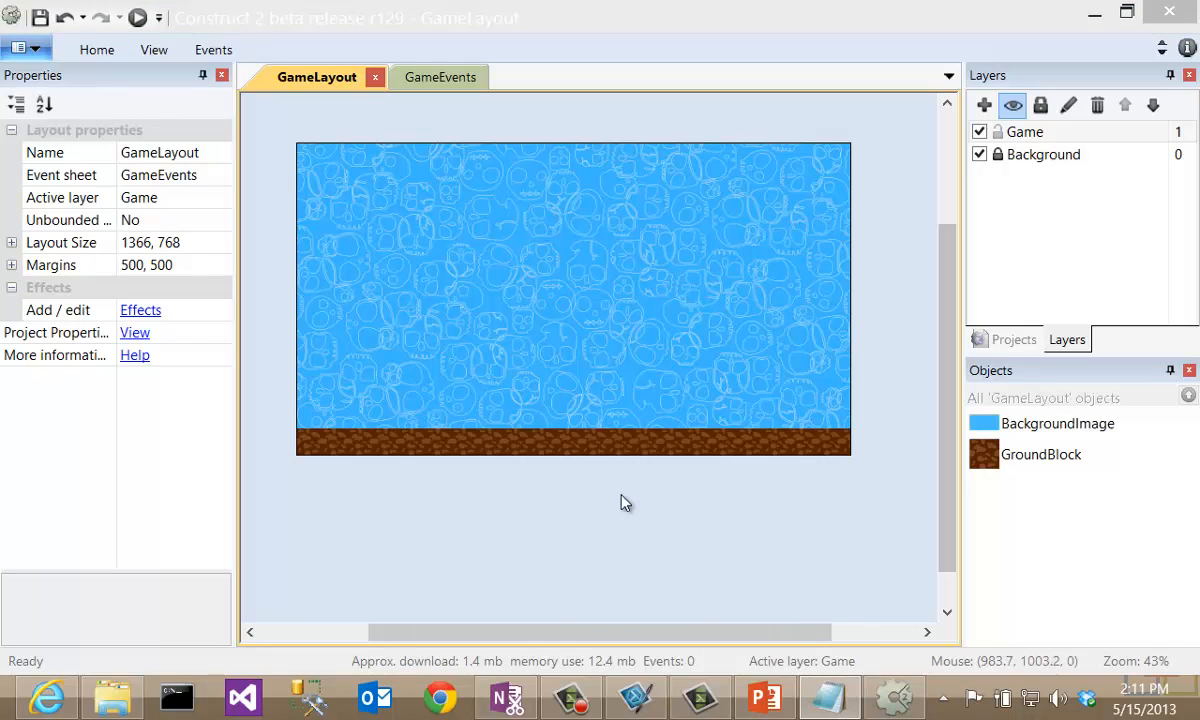
pyautogui.rightClick(401, 266)
pyautogui.click(430, 273)
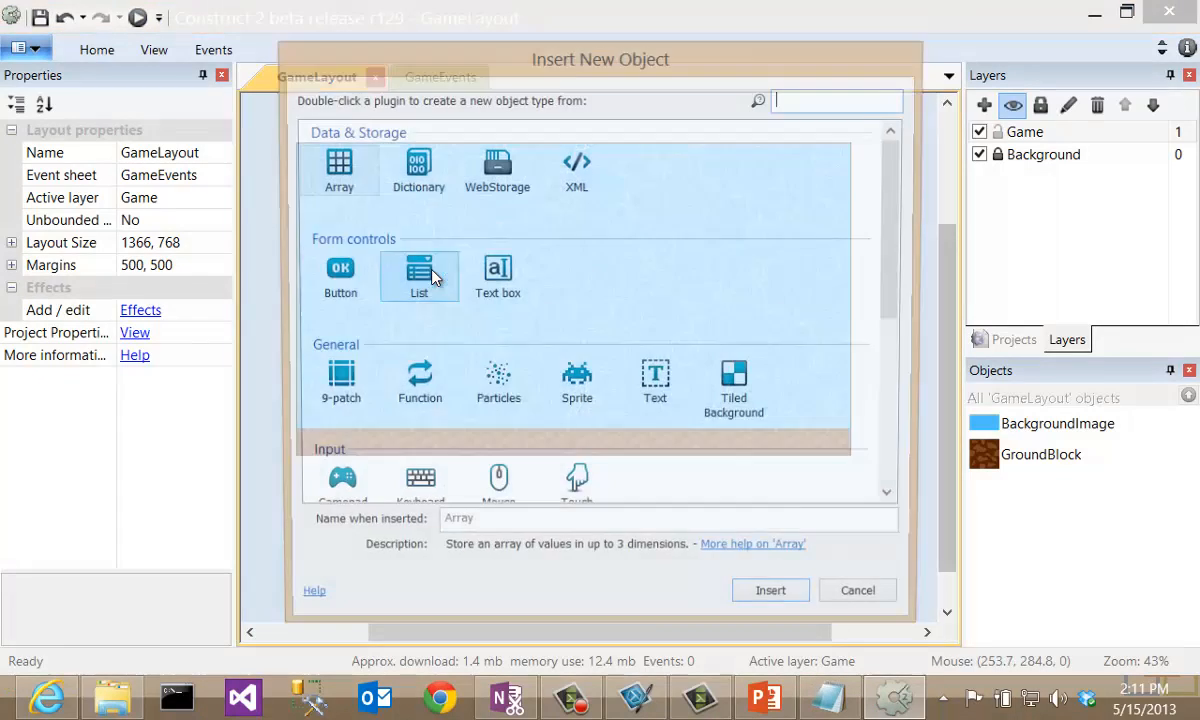
pyautogui.click(578, 390)
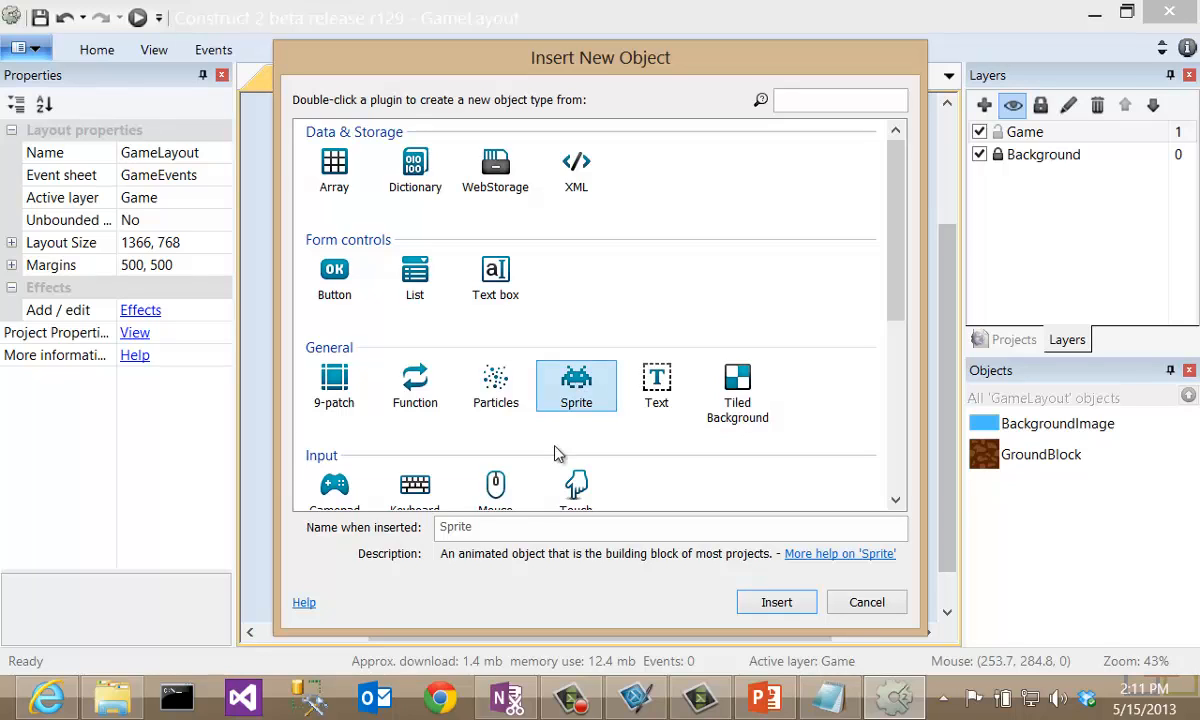
pyautogui.click(496, 533)
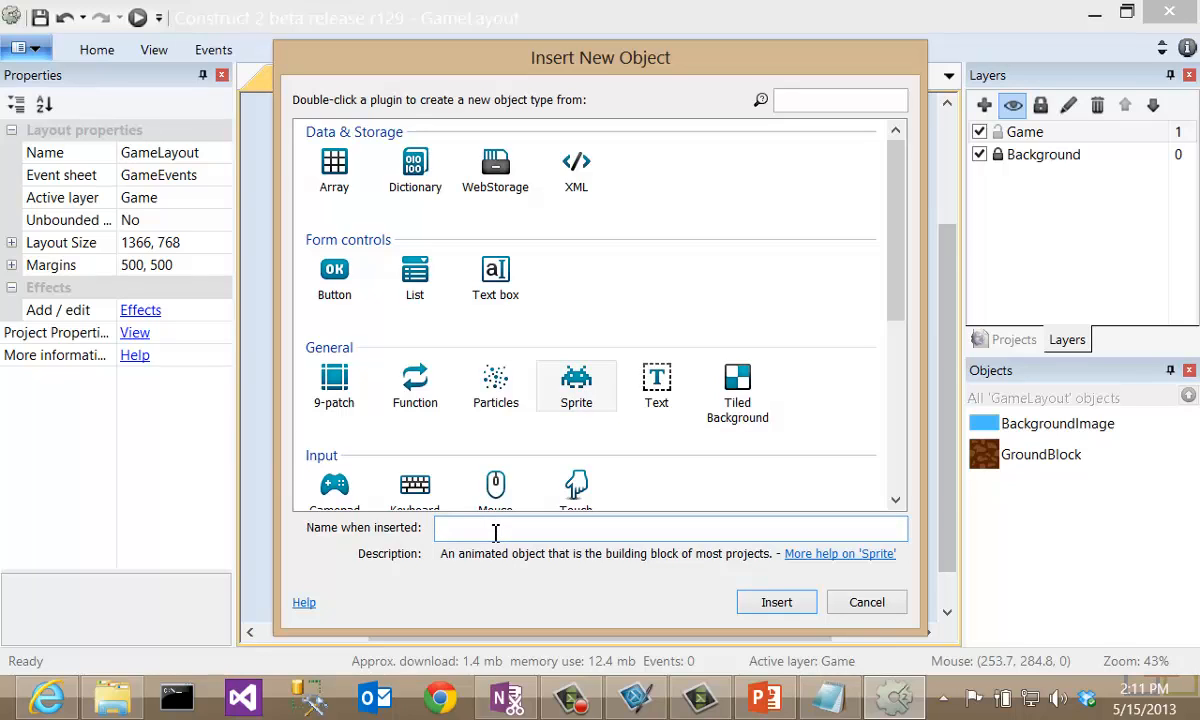
pyautogui.write('Player')
pyautogui.click(776, 602)
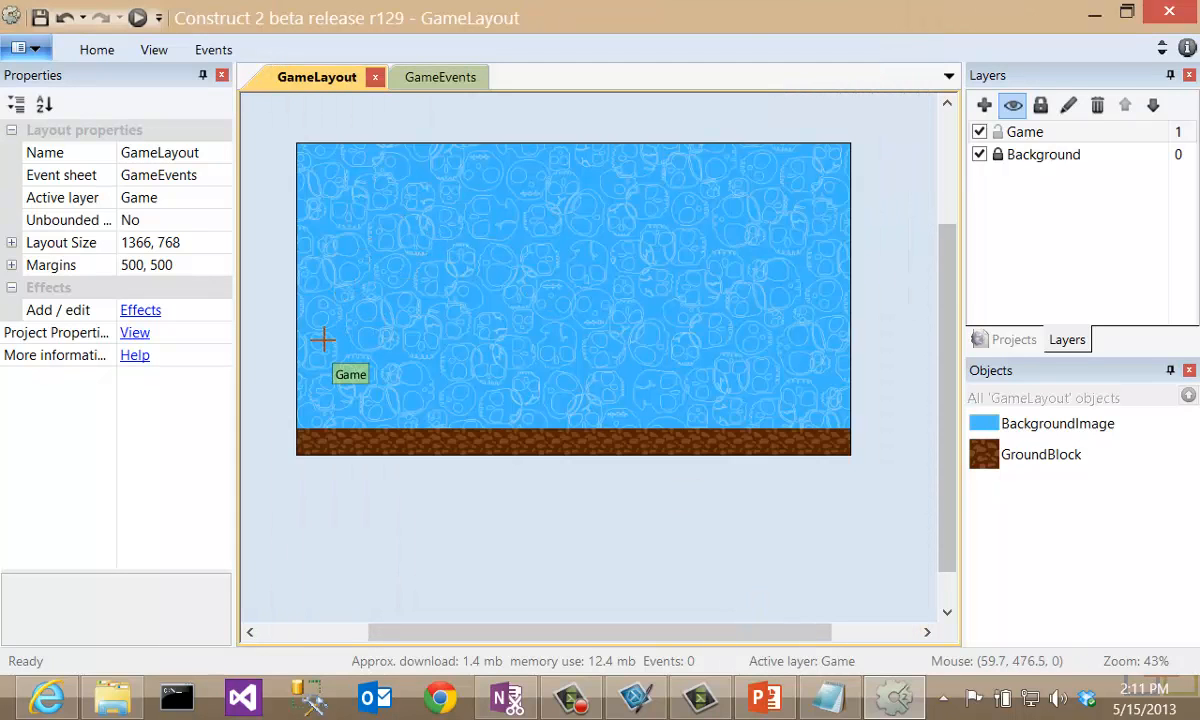
pyautogui.click(332, 340)
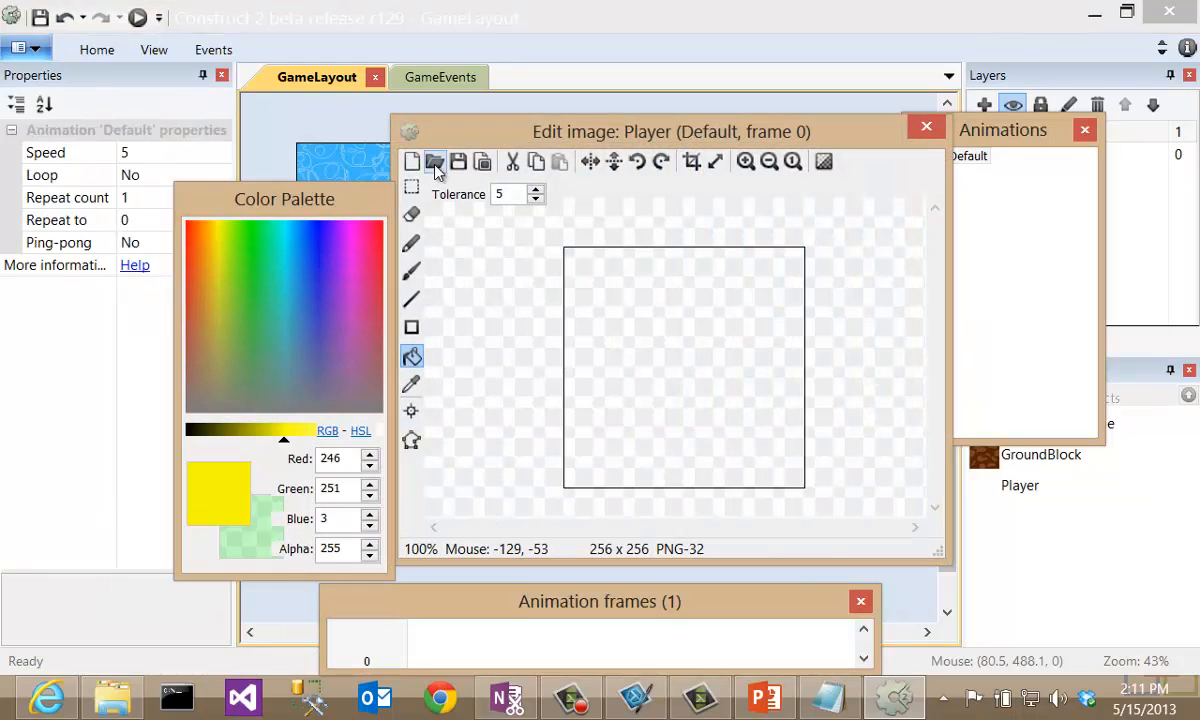
# Load Player.png from C:\C2\Demos\Assets\Images as the Player picture, then move the sprite to about 45, 564
pyautogui.click(435, 165)
pyautogui.click(986, 232)
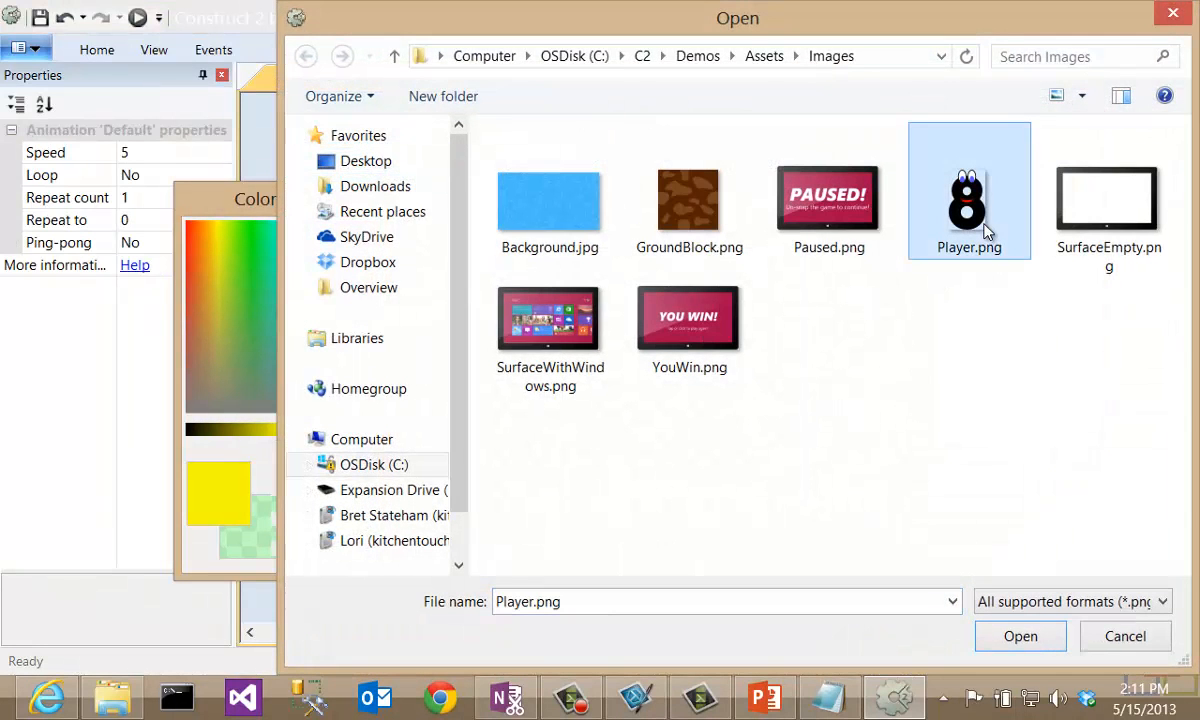
pyautogui.click(1020, 636)
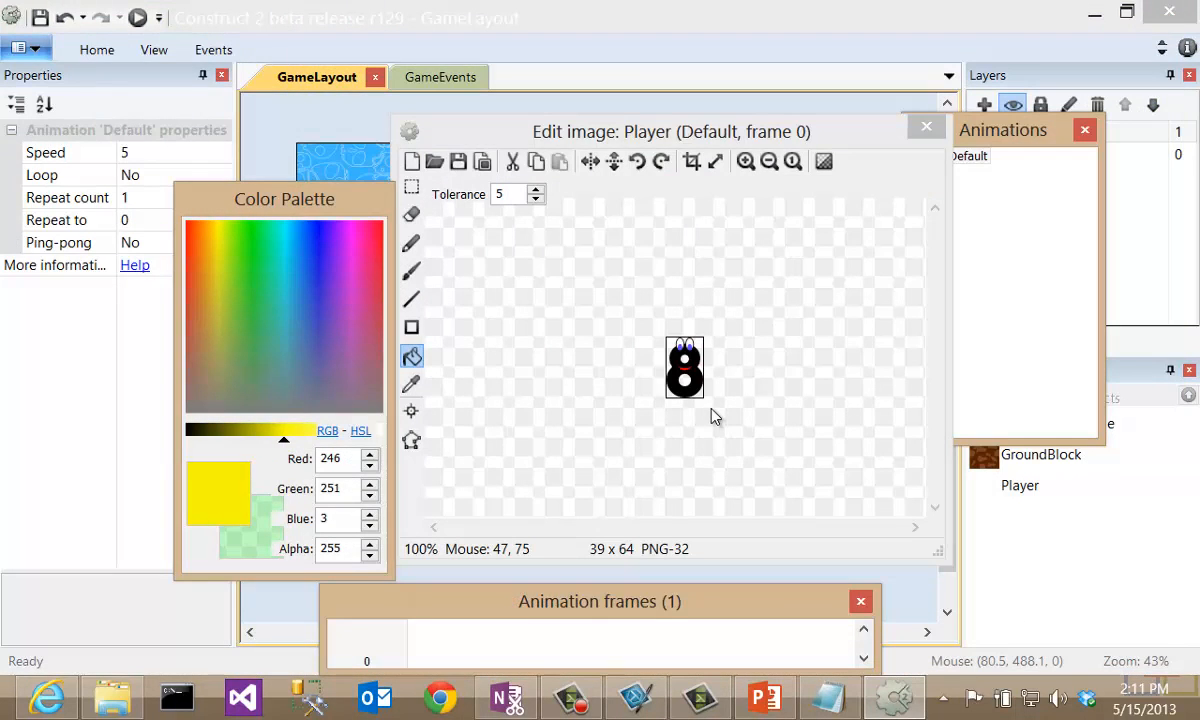
pyautogui.click(925, 129)
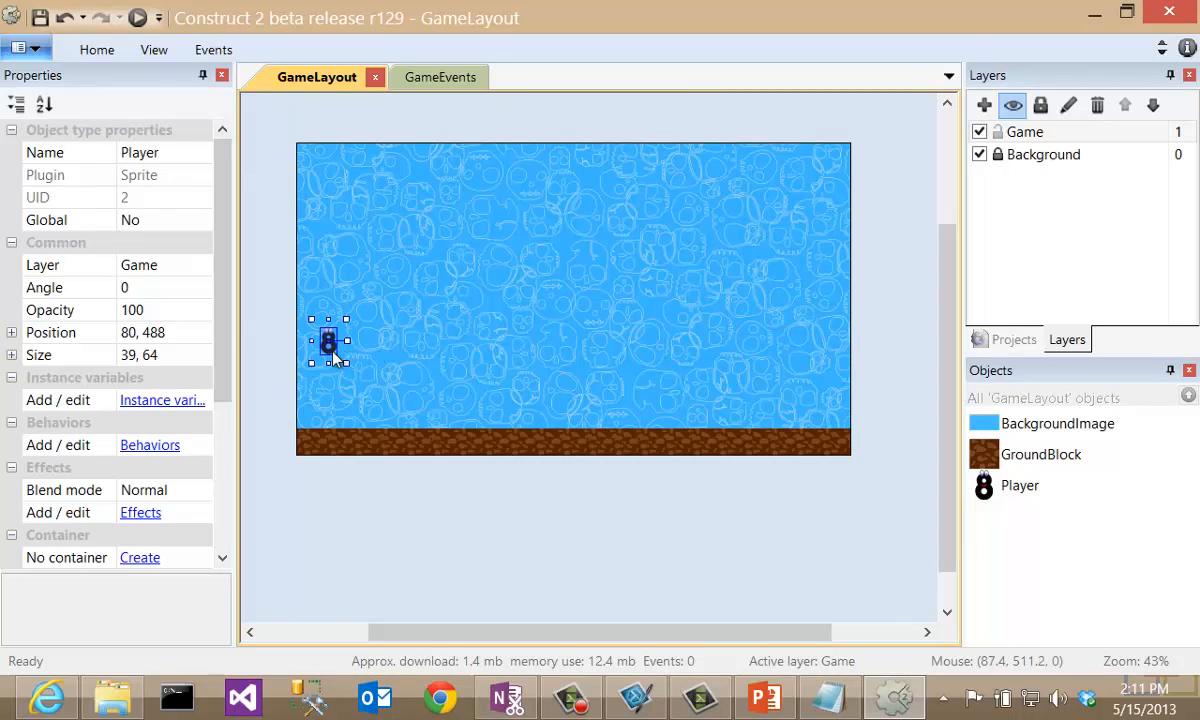
pyautogui.moveTo(328, 350); pyautogui.dragTo(315, 380)
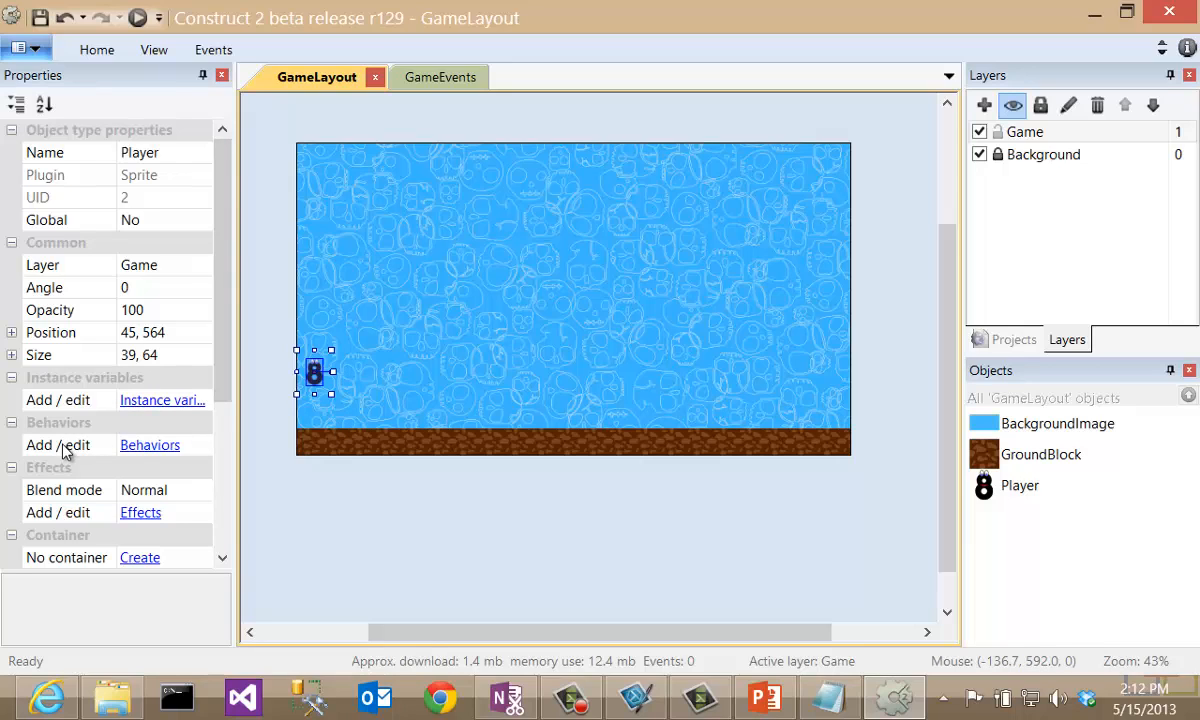
# Add the Platform behavior to the Player sprite, save the project and deselect the sprite
pyautogui.click(148, 447)
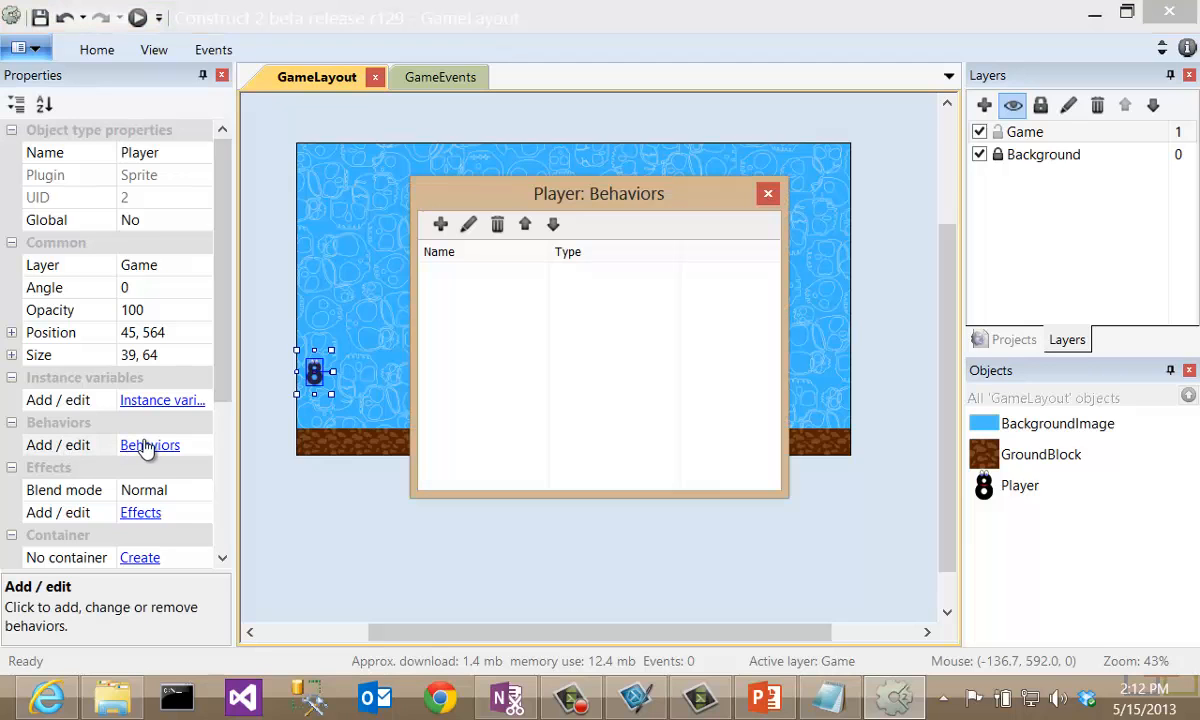
pyautogui.click(440, 224)
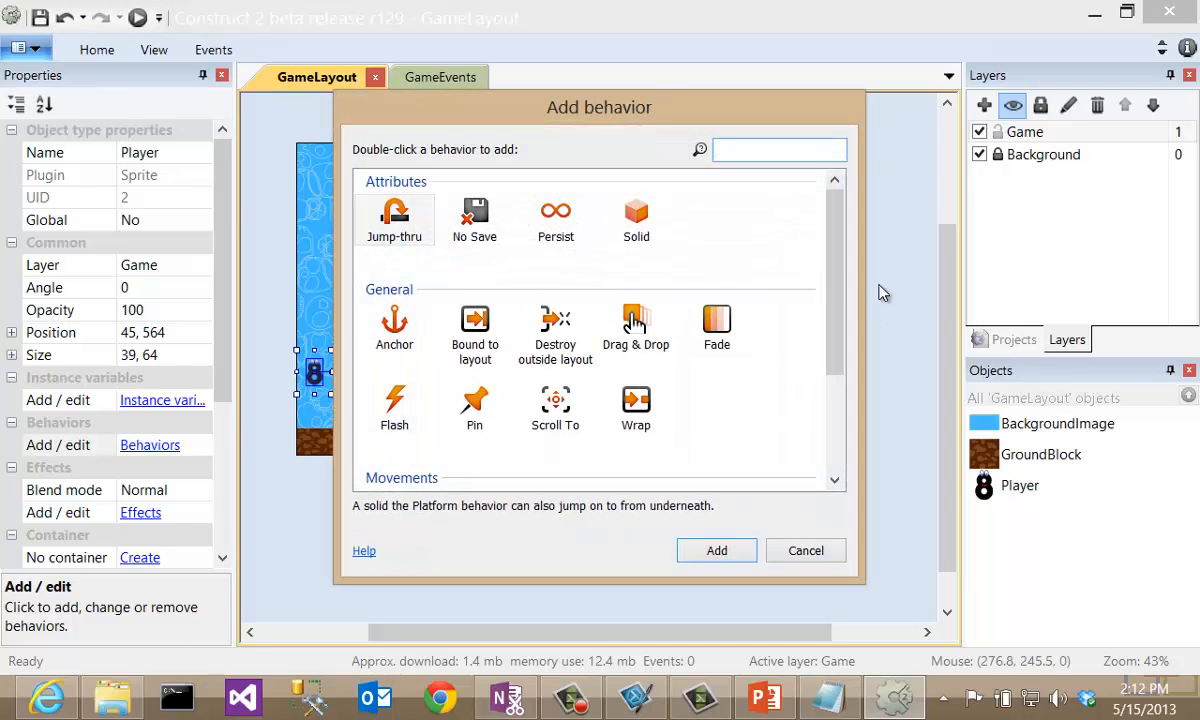
pyautogui.scroll(-3, 787, 254)
pyautogui.click(475, 430)
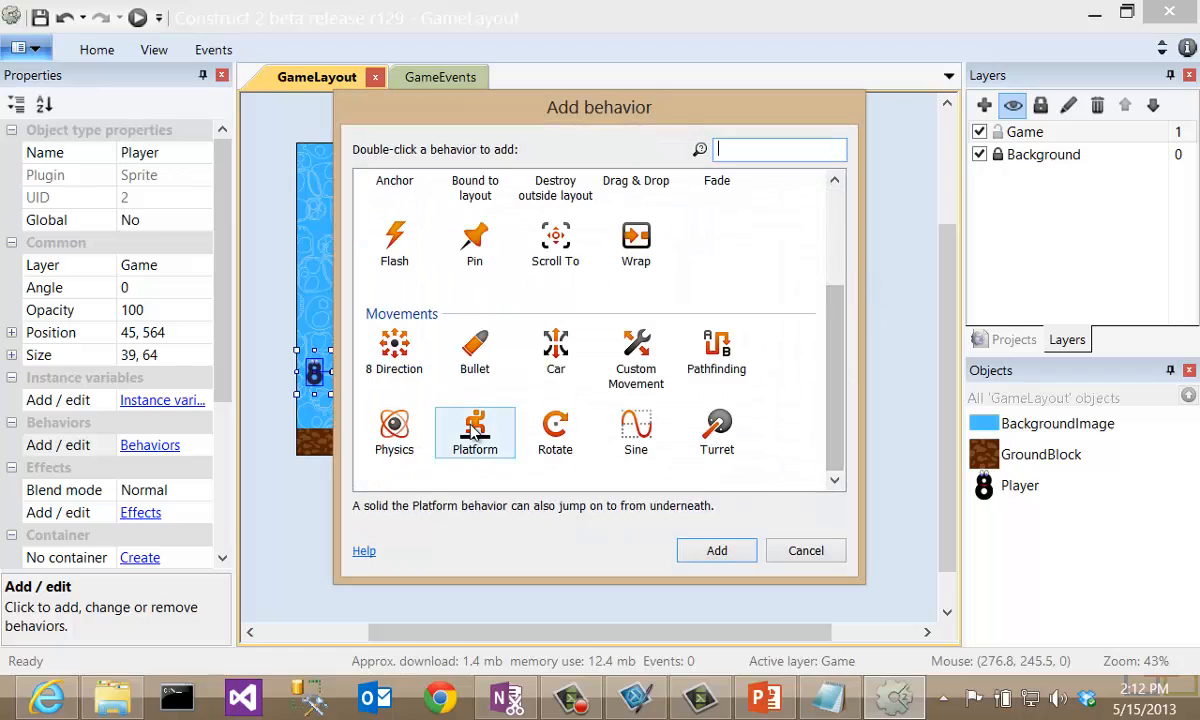
pyautogui.click(717, 551)
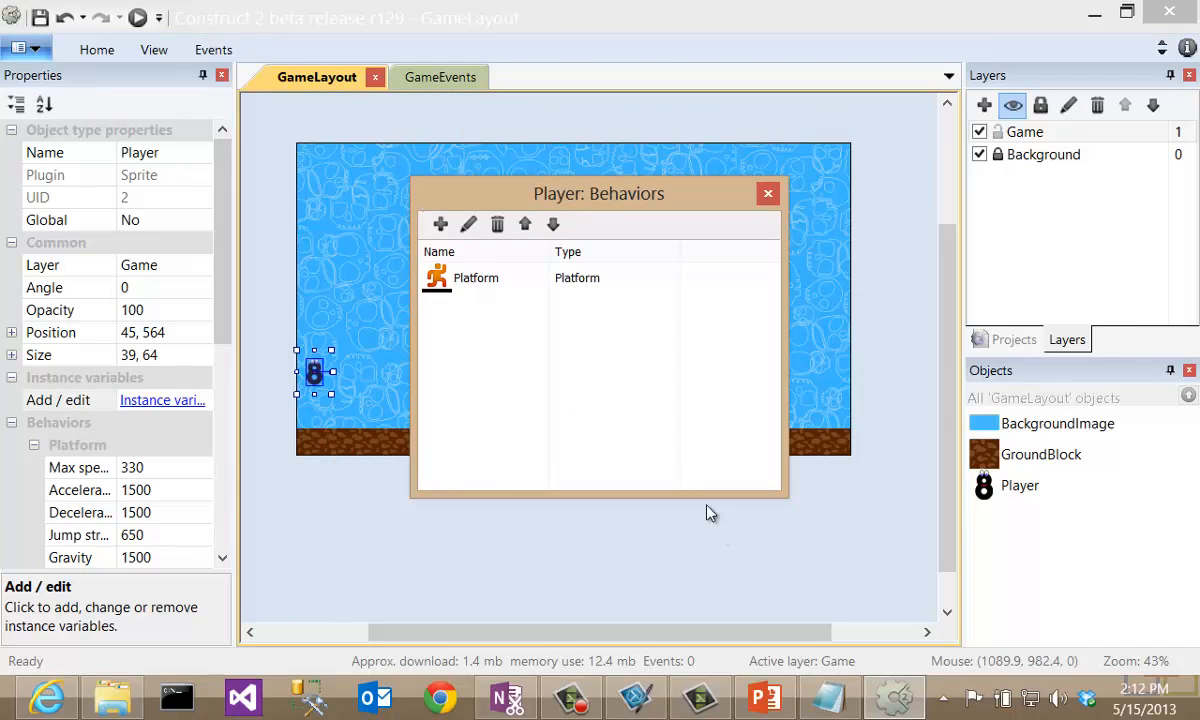
pyautogui.click(769, 195)
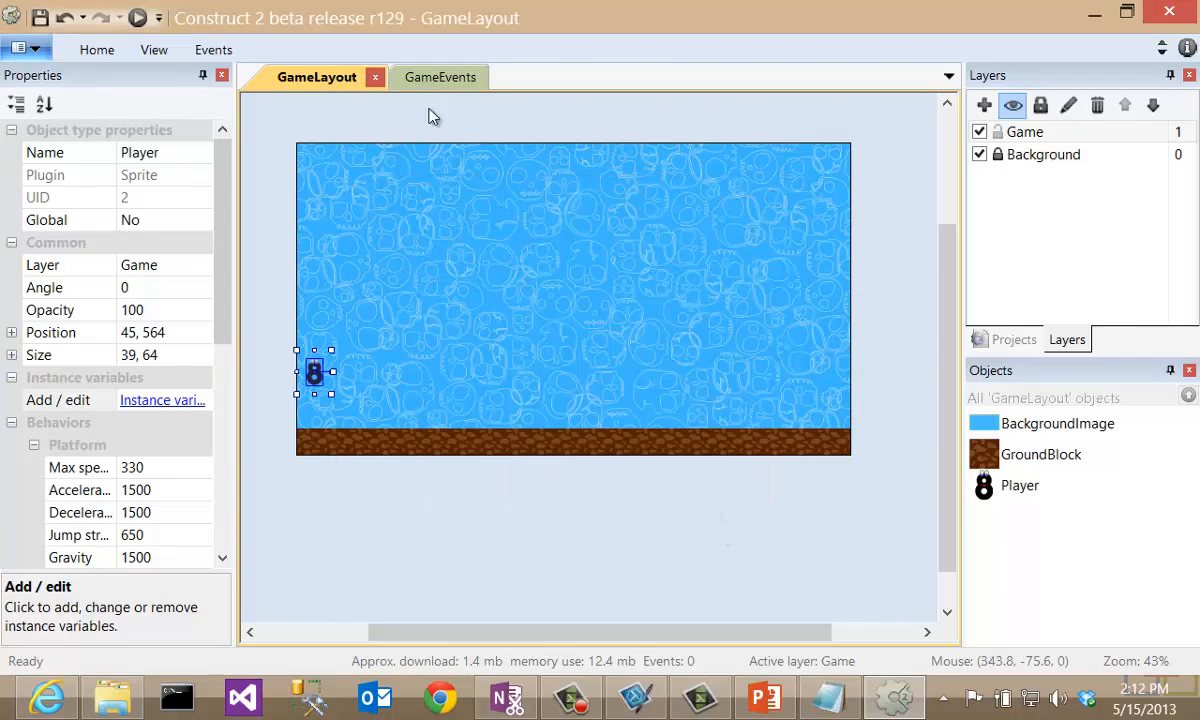
pyautogui.click(38, 19)
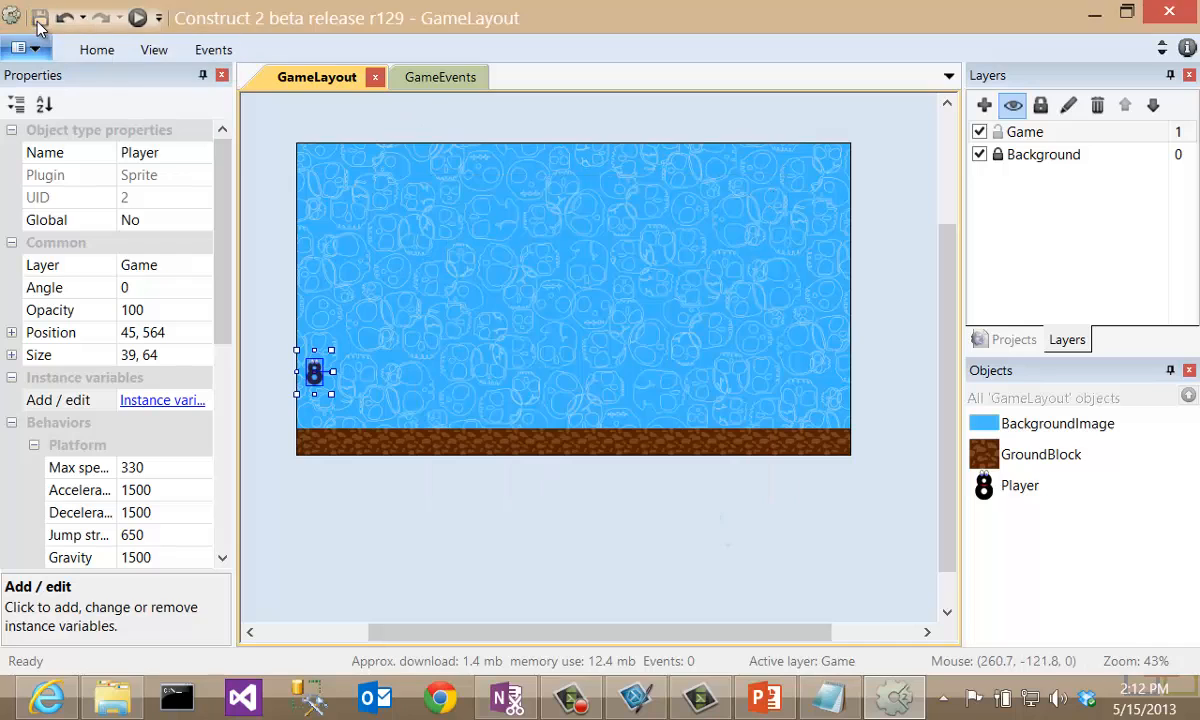
pyautogui.click(270, 179)
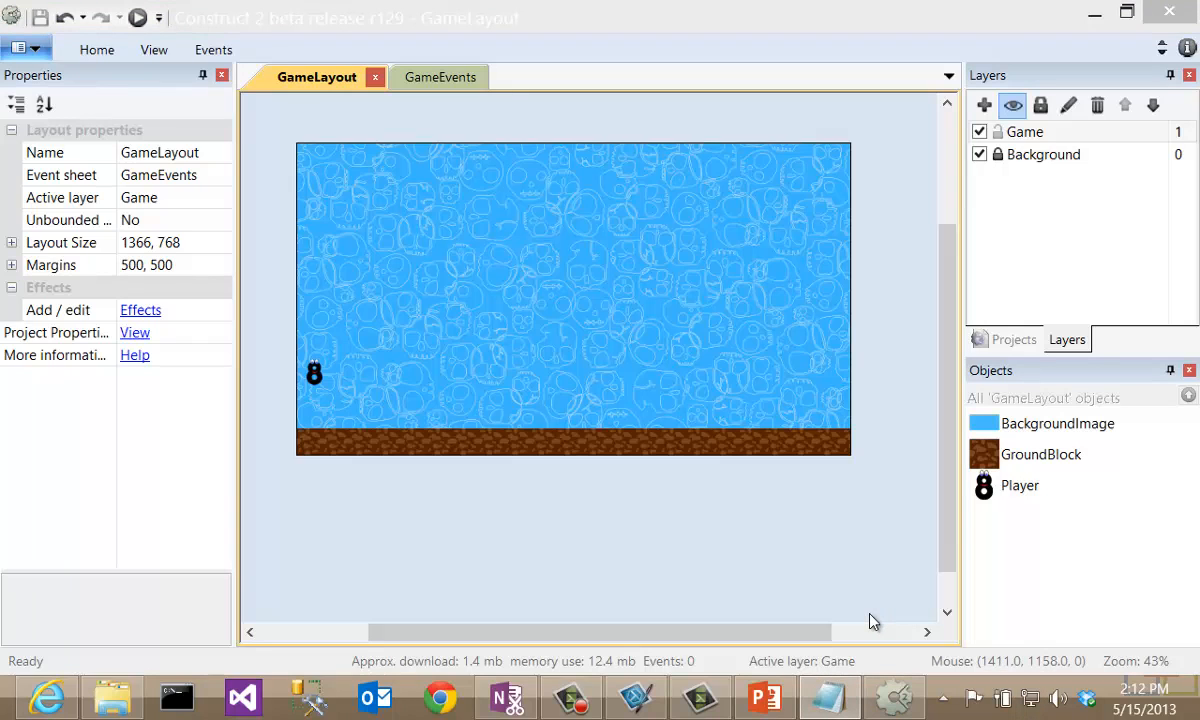
# Preview the game in the browser and walk the Player back and forth along the ground
pyautogui.click(137, 20)
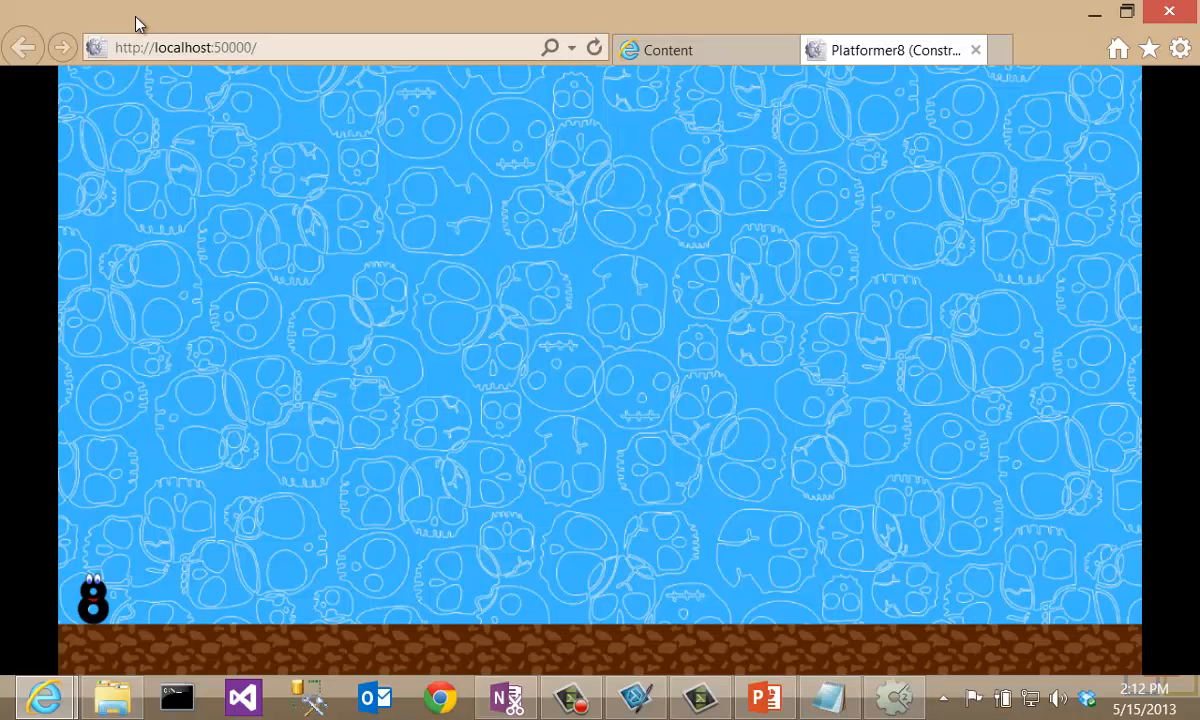
pyautogui.press('Right')
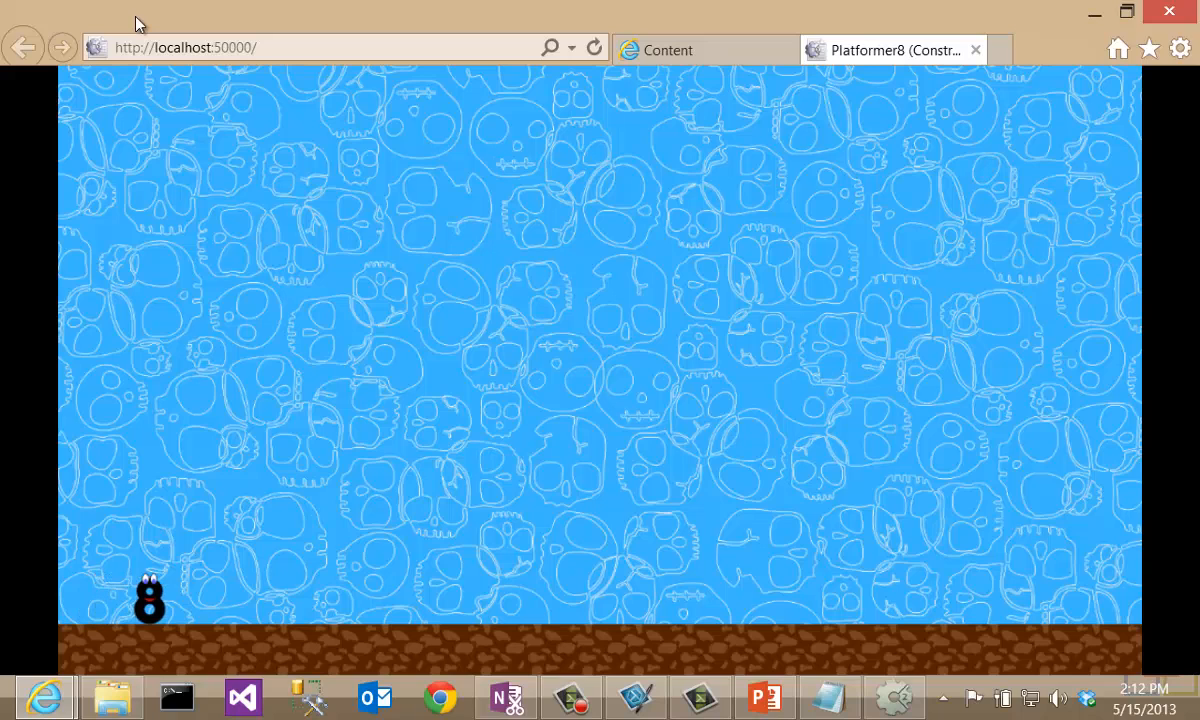
pyautogui.press('Left')
pyautogui.press('Right')
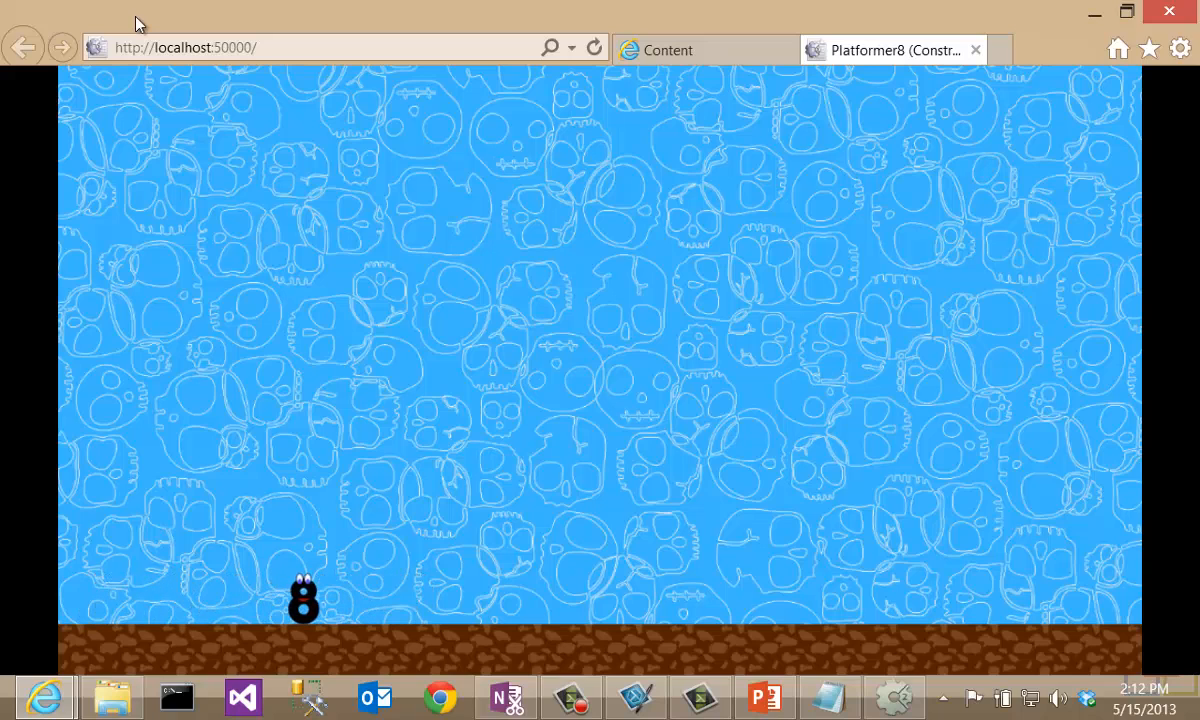
pyautogui.press('Left')
pyautogui.press('Right')
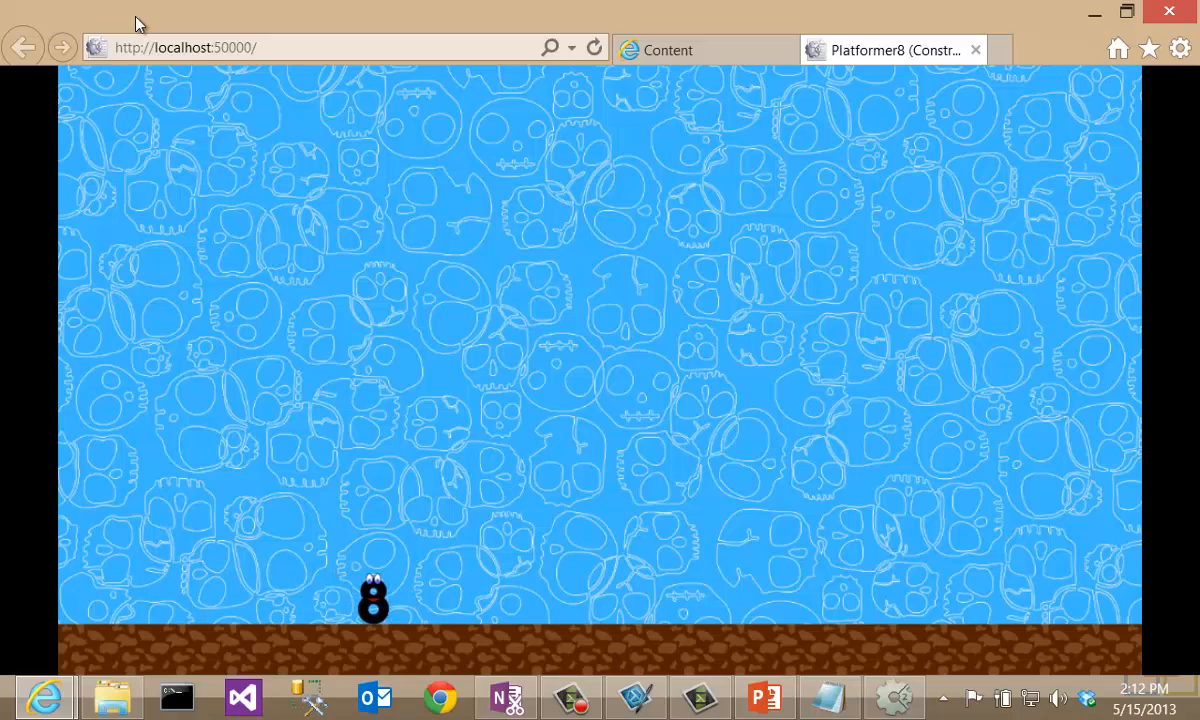
pyautogui.press('Left')
pyautogui.press('Right')
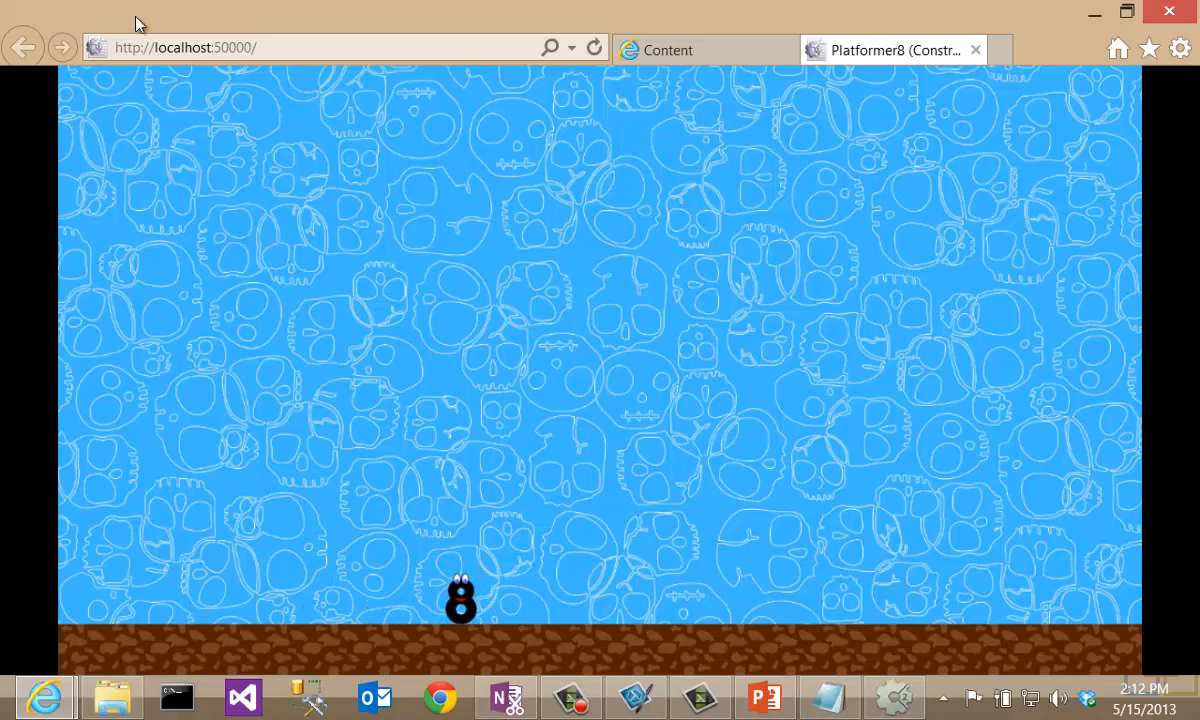
pyautogui.press('Left')
# Test the Player's jumping in both directions, then close the preview browser with all its tabs
pyautogui.press('Up')
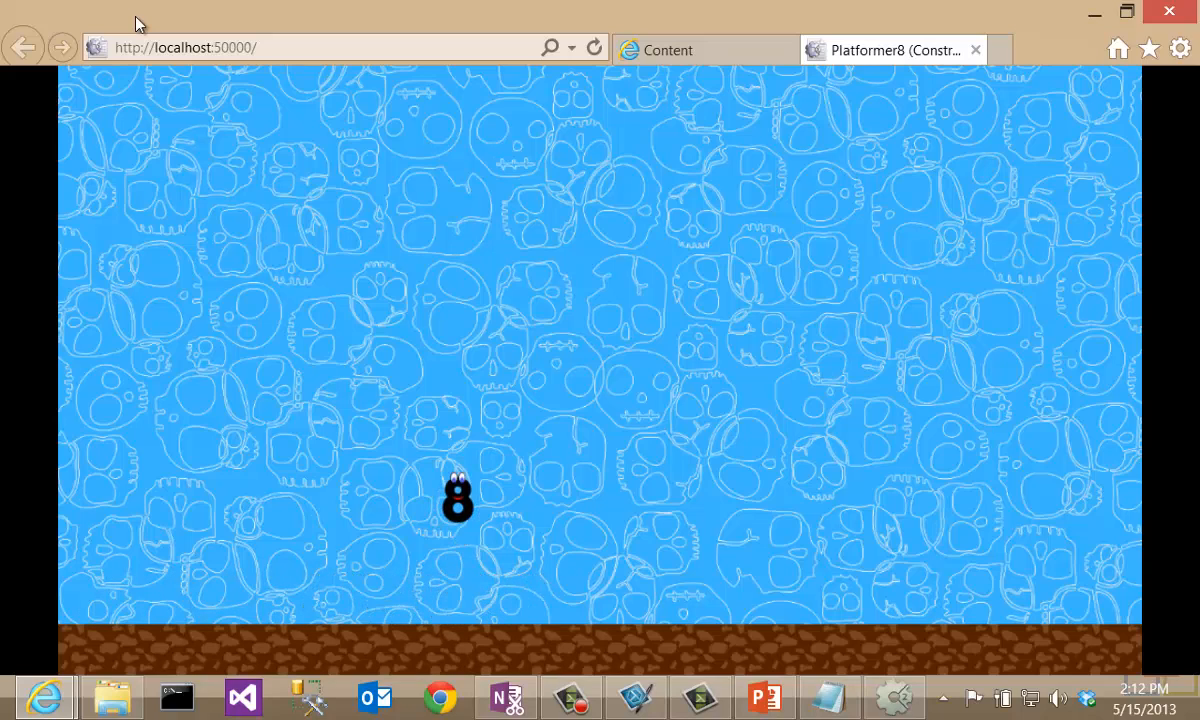
pyautogui.press('Up')
pyautogui.press('Up')
pyautogui.press('Right')
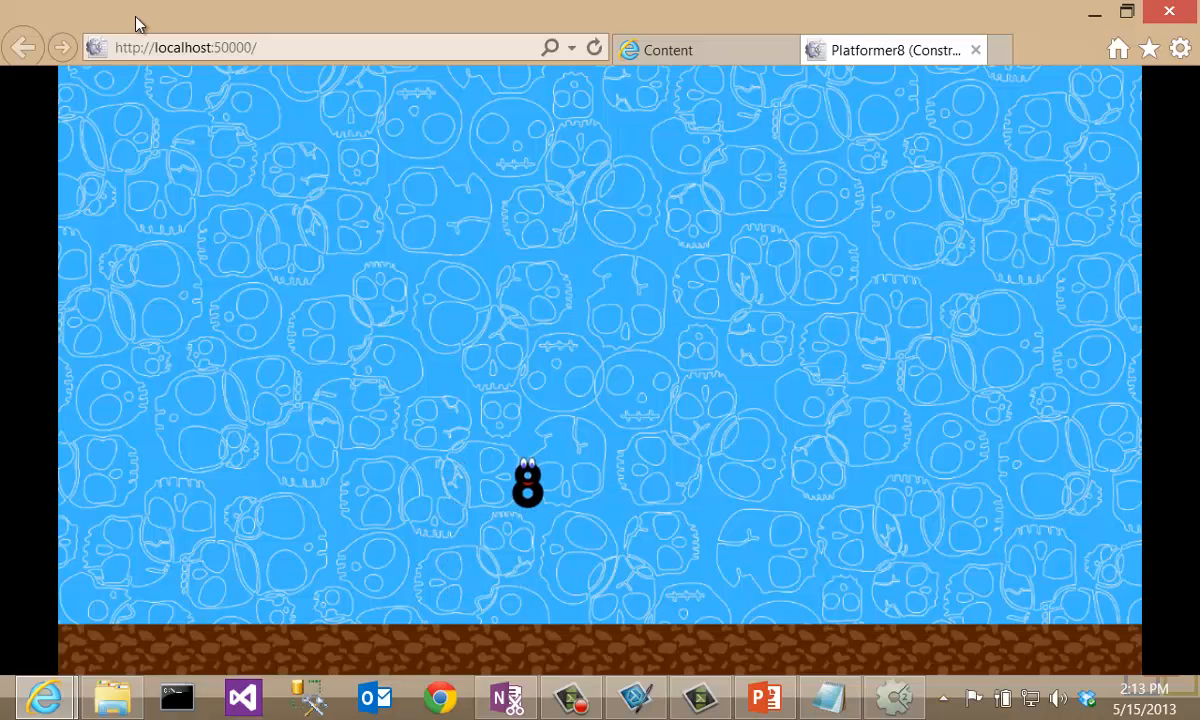
pyautogui.press('Up')
pyautogui.press('Left')
pyautogui.press('Right')
pyautogui.press('Right')
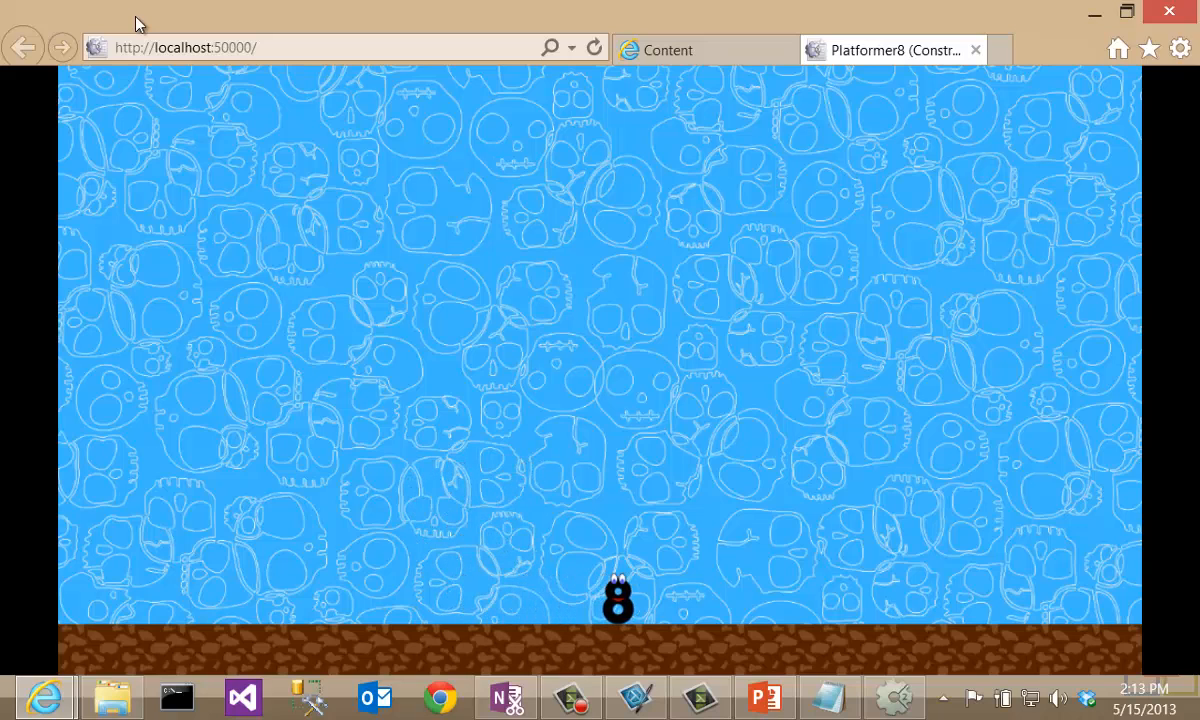
pyautogui.press('Up')
pyautogui.press('Left')
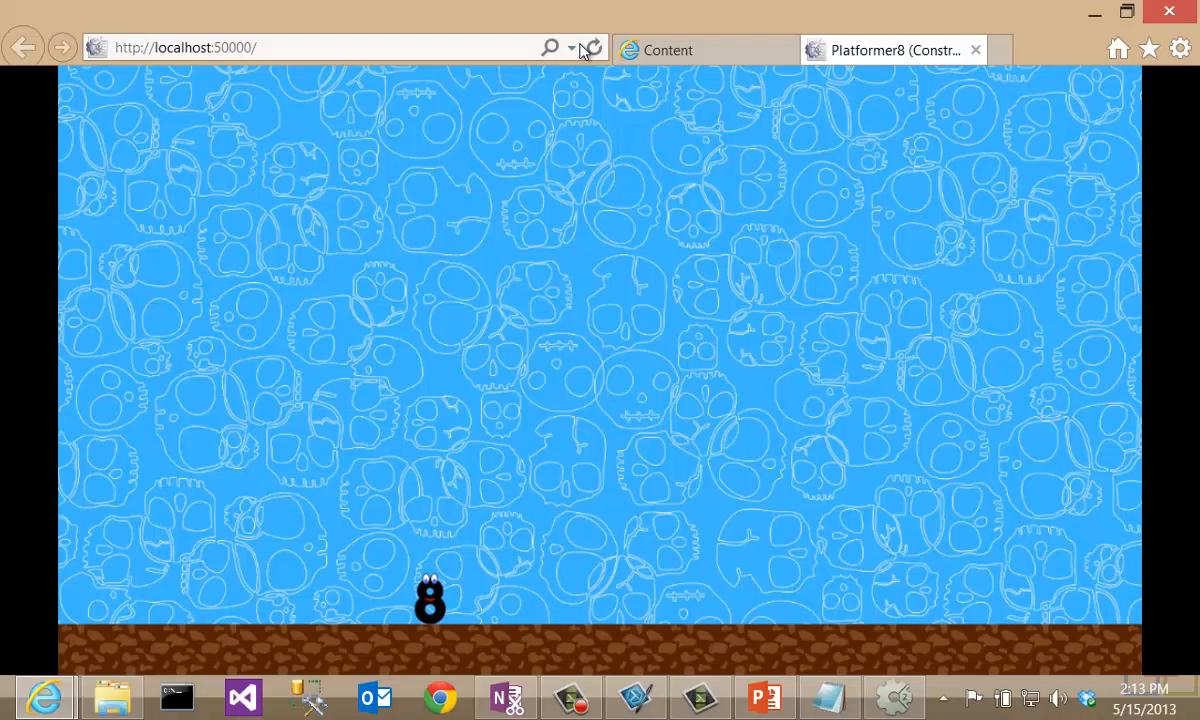
pyautogui.click(1170, 10)
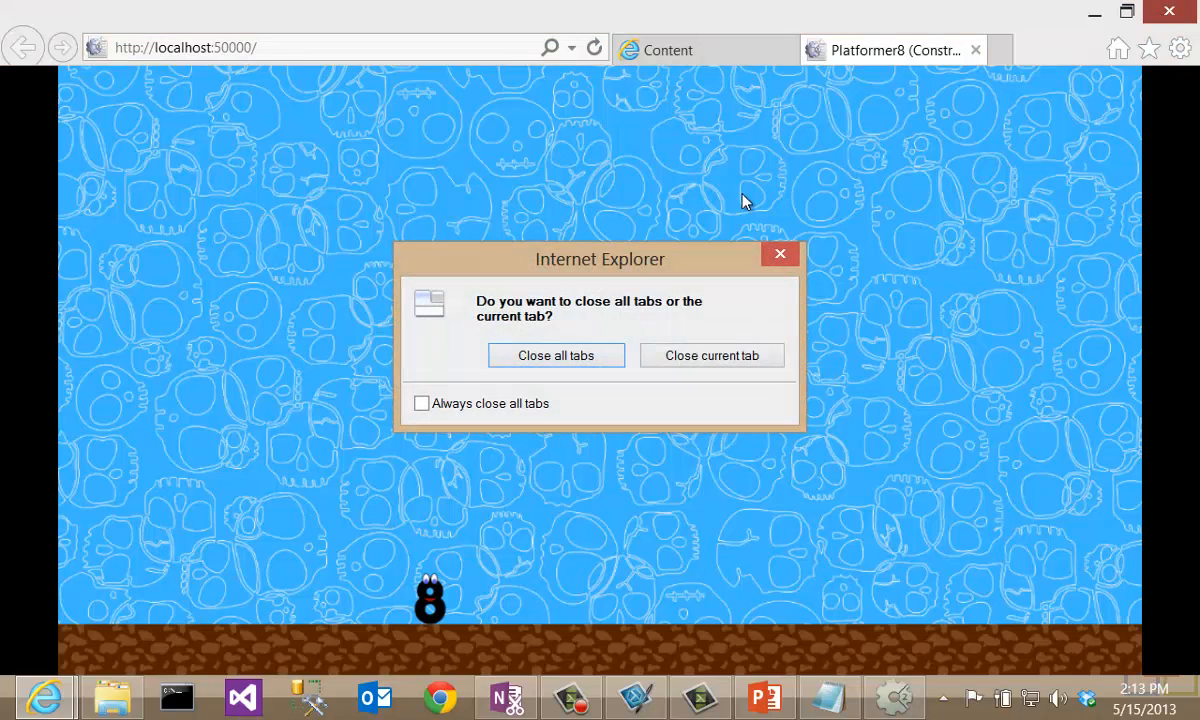
pyautogui.click(556, 356)
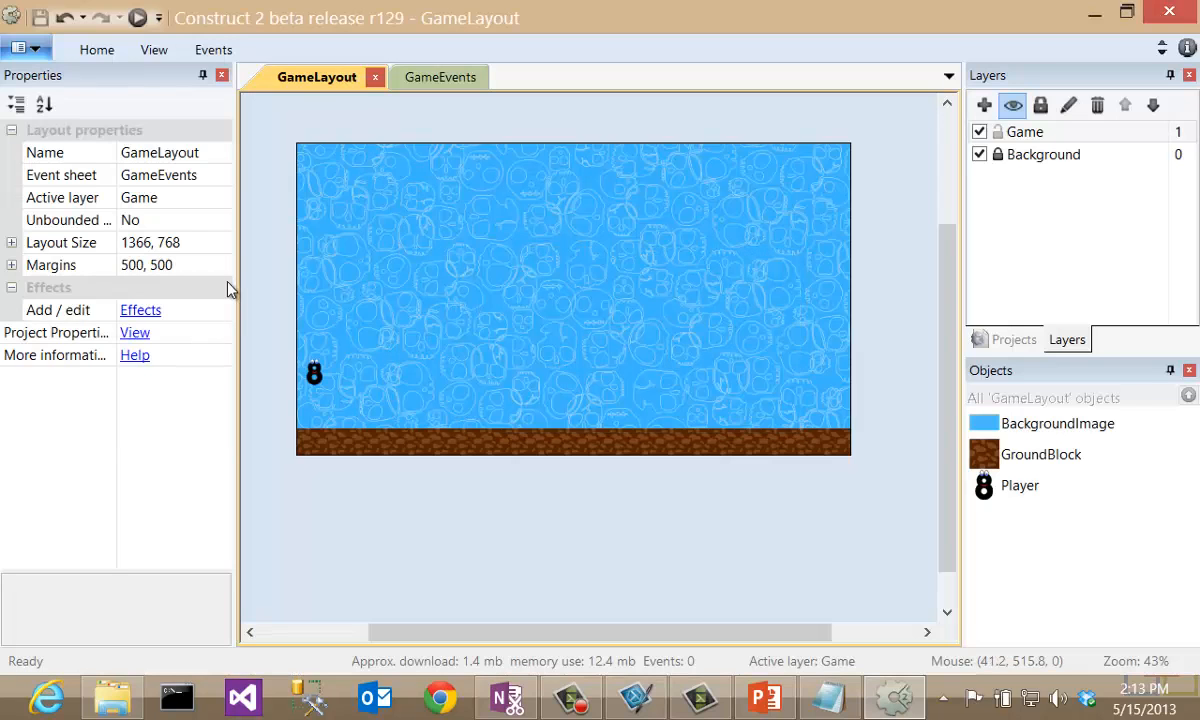
# Examine the Platform behavior settings of the Player sprite, such as maximum speed, jump strength and gravity, then deselect it
pyautogui.click(314, 372)
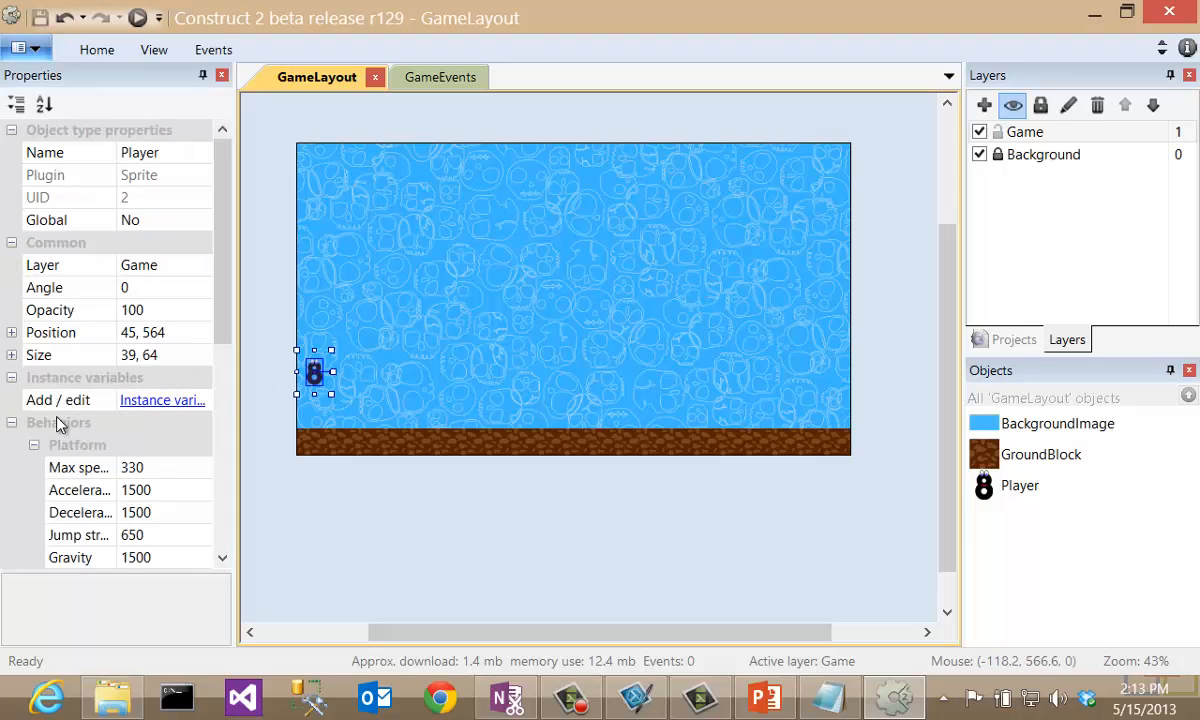
pyautogui.moveTo(220, 275); pyautogui.dragTo(222, 390)
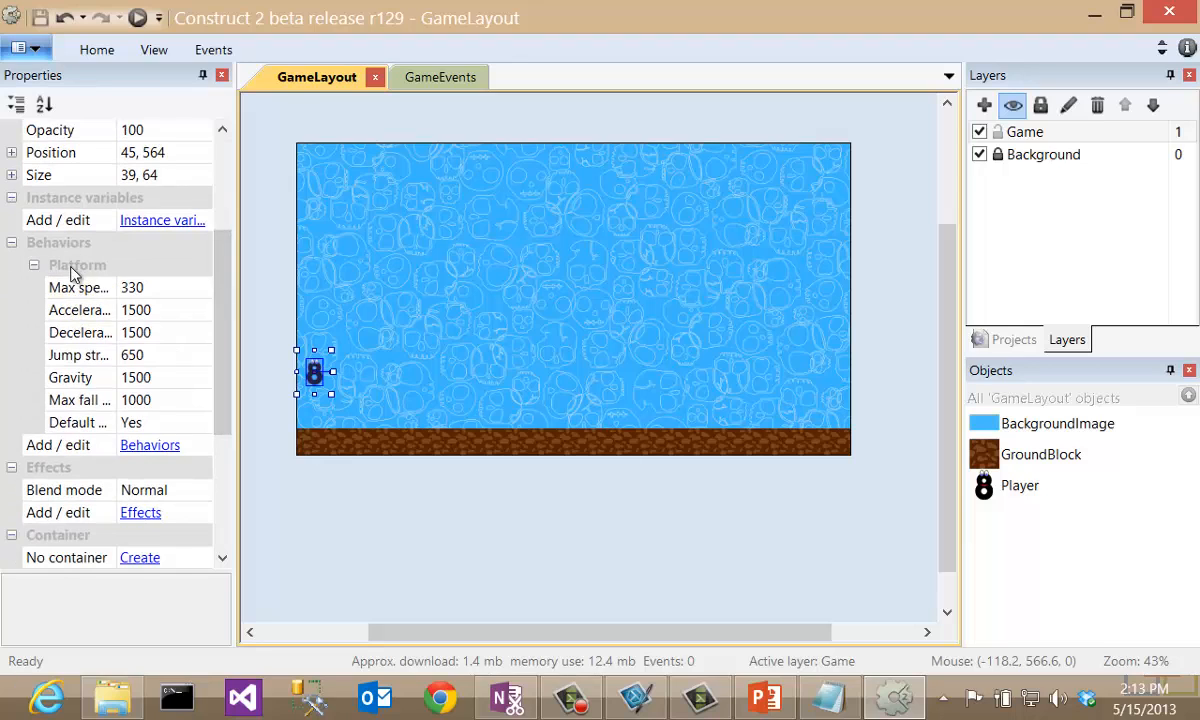
pyautogui.click(343, 498)
pyautogui.click(829, 697)
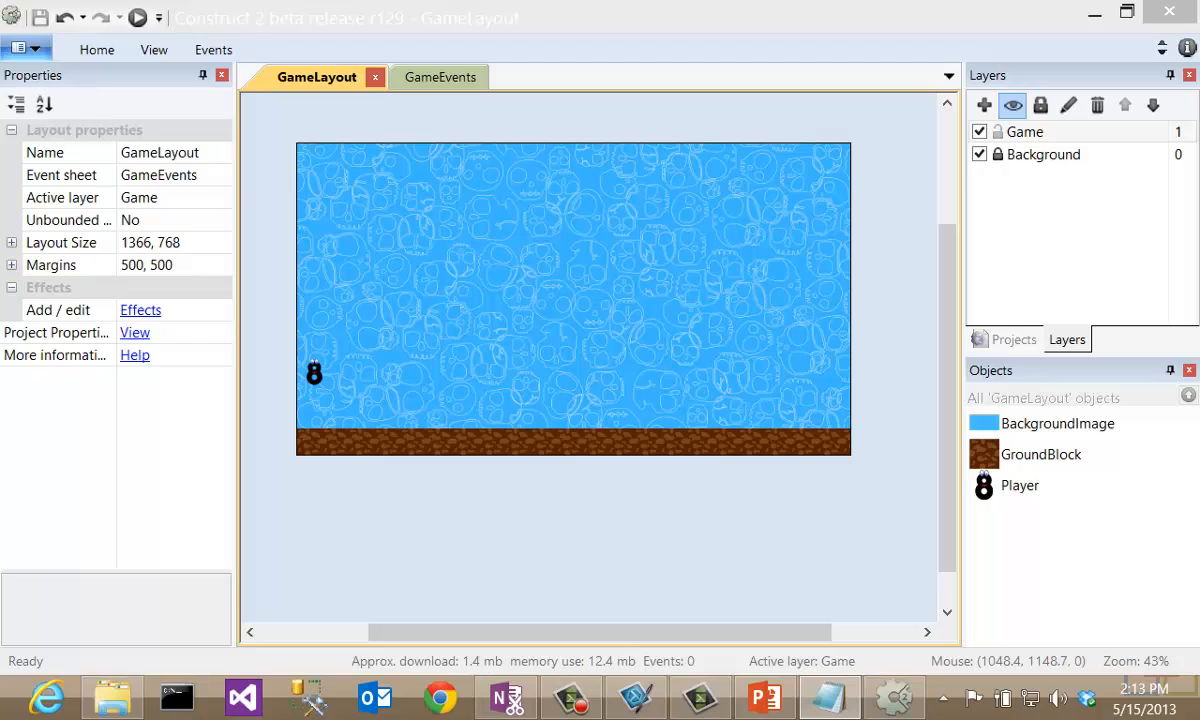
# Add a second GroundBlock instance to the Game layer and place it above the ground at about 429, 414
pyautogui.click(648, 450)
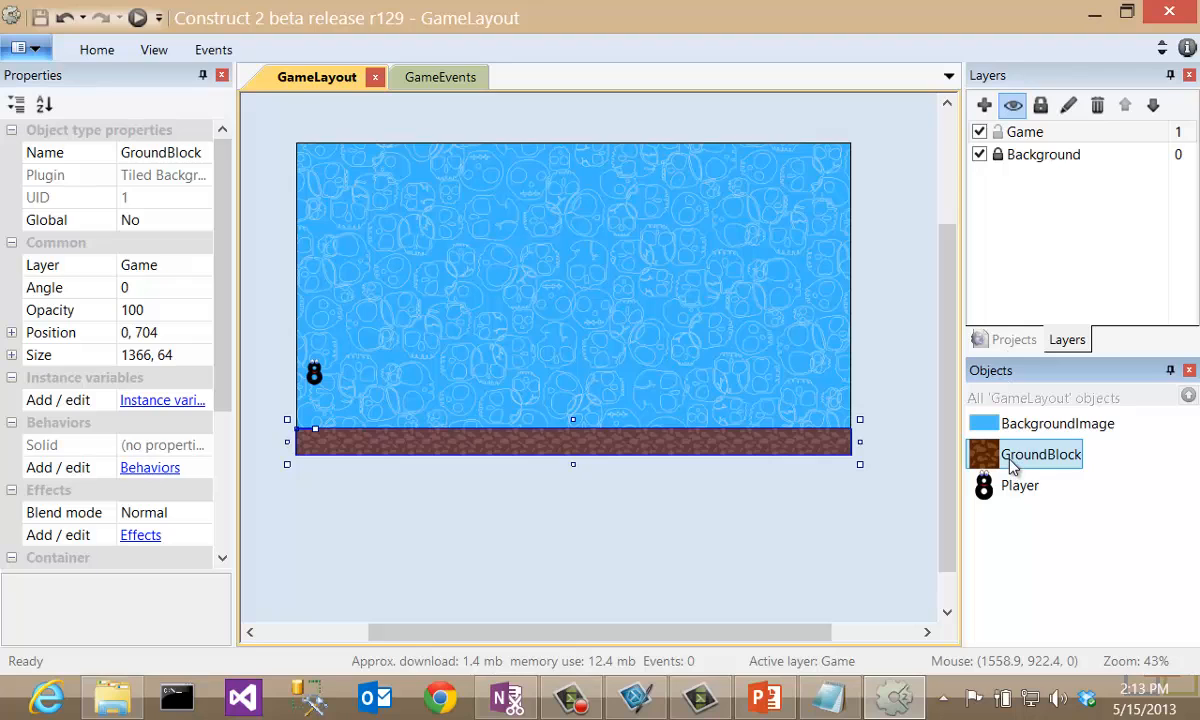
pyautogui.moveTo(1012, 462); pyautogui.dragTo(615, 330)
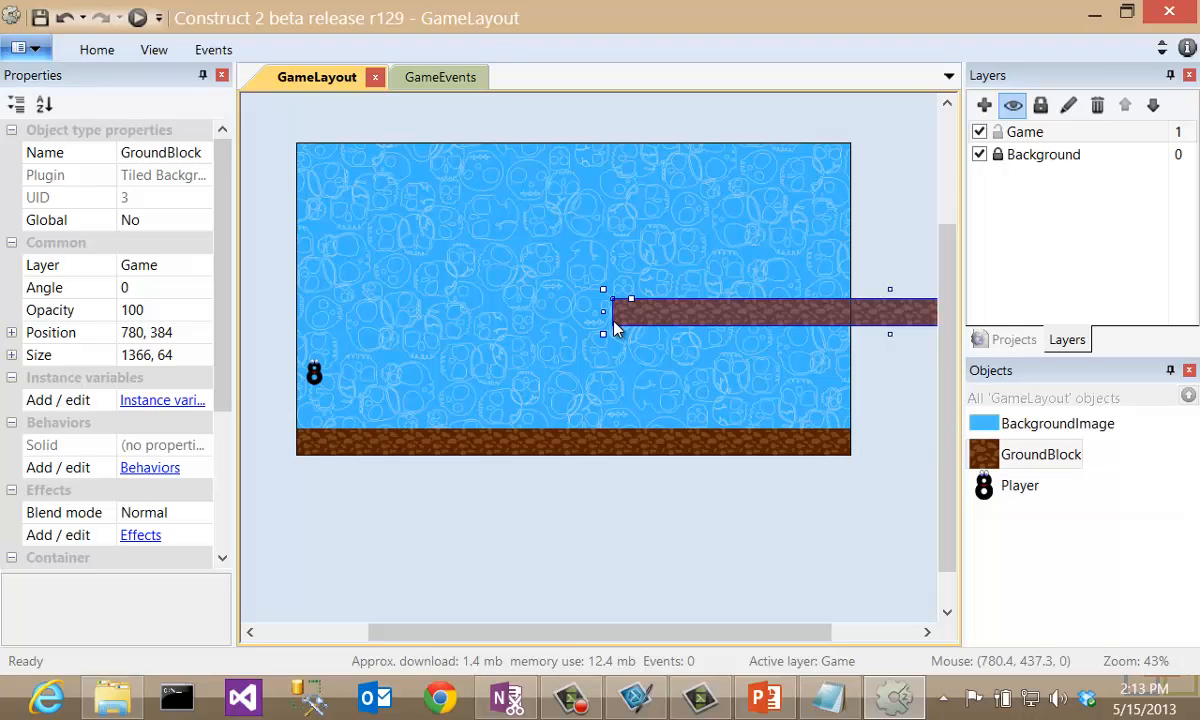
pyautogui.moveTo(691, 319); pyautogui.dragTo(544, 336)
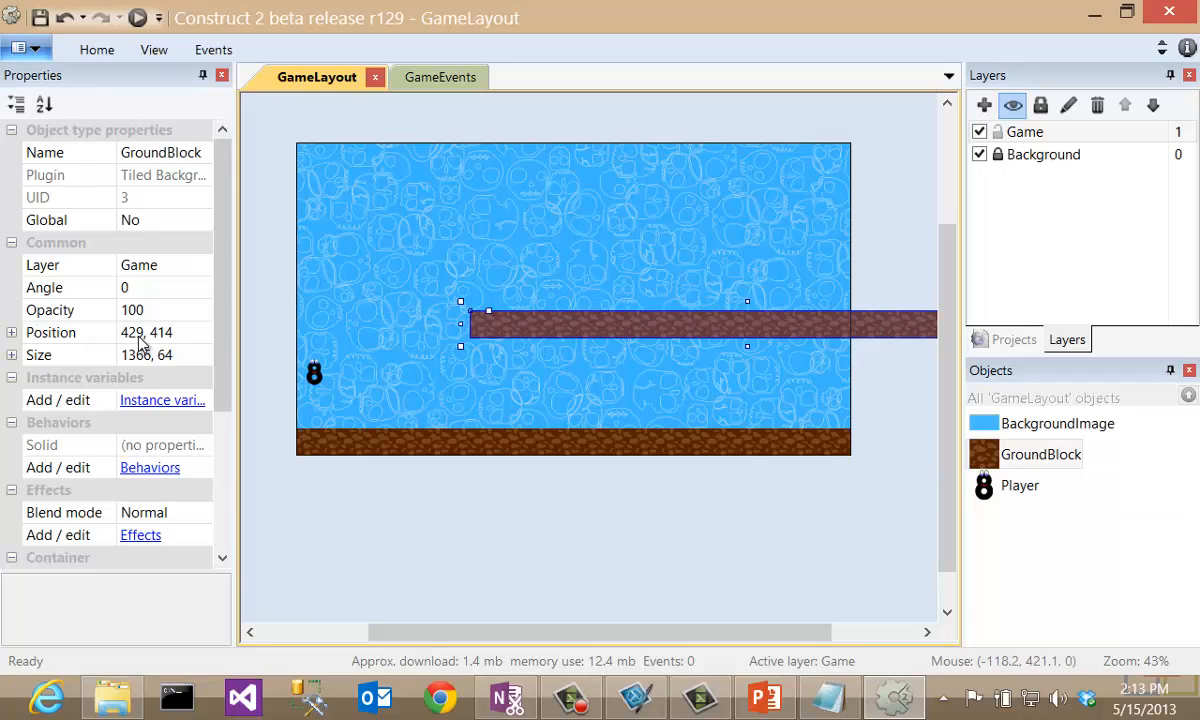
# Set the new GroundBlock's size to 256, 64 and move it just above the ground at about 288, 578
pyautogui.click(184, 354)
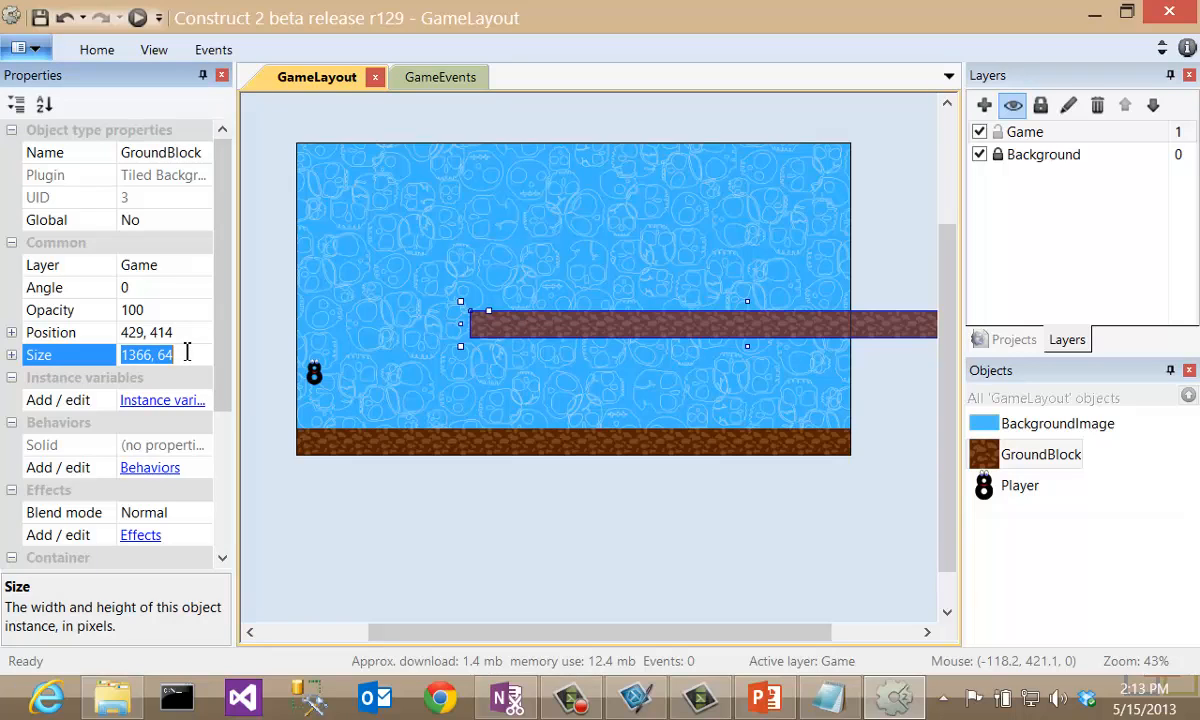
pyautogui.write('256')
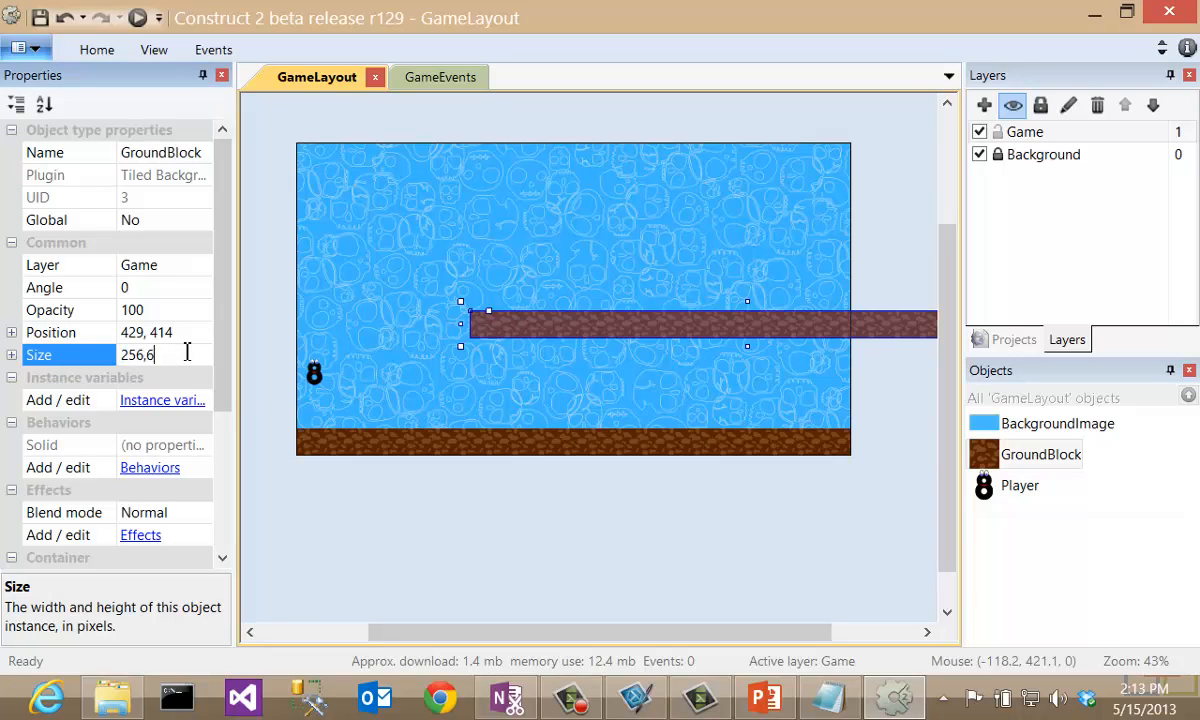
pyautogui.write(', 64')
pyautogui.press('Return')
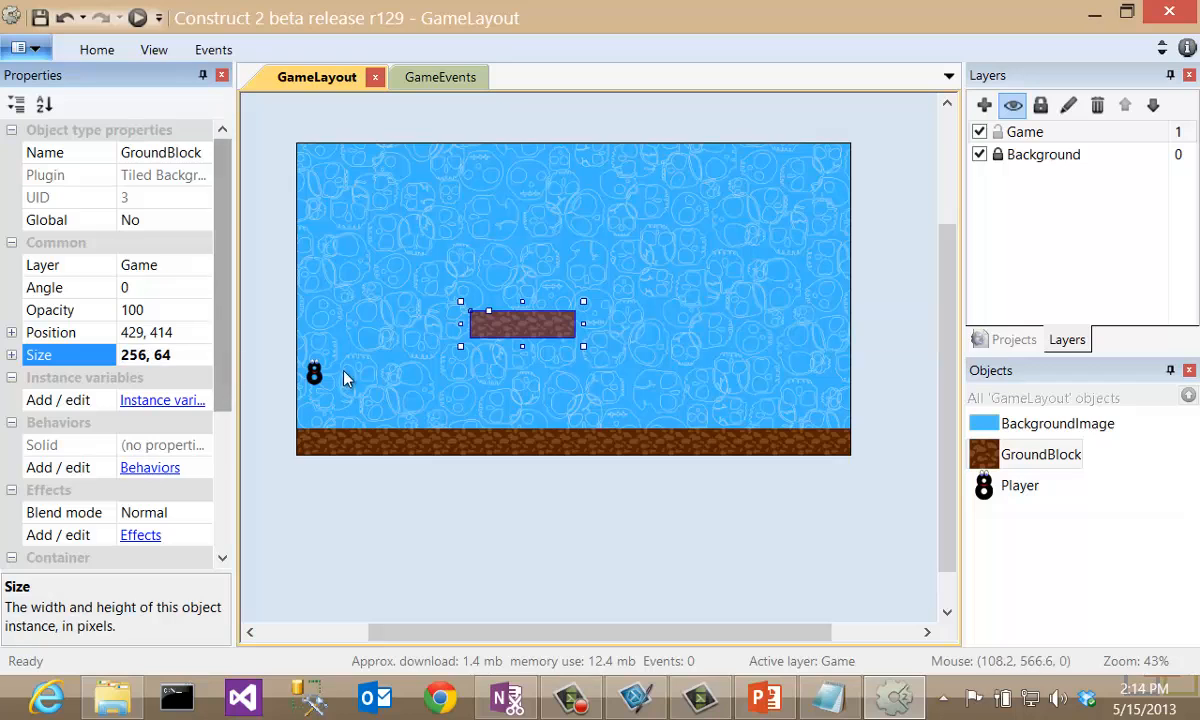
pyautogui.moveTo(542, 332); pyautogui.dragTo(484, 401)
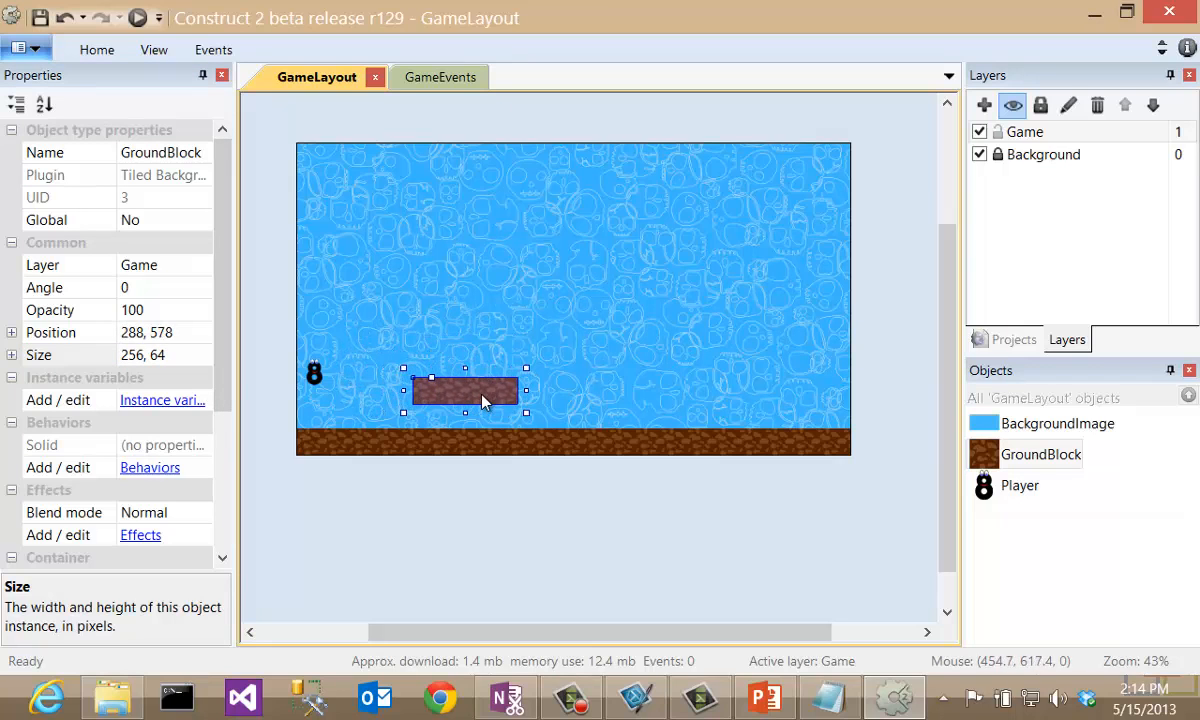
# Duplicate the small GroundBlock platform five times, stagger the copies up both sides of the layout, and deselect them
pyautogui.rightClick(490, 398)
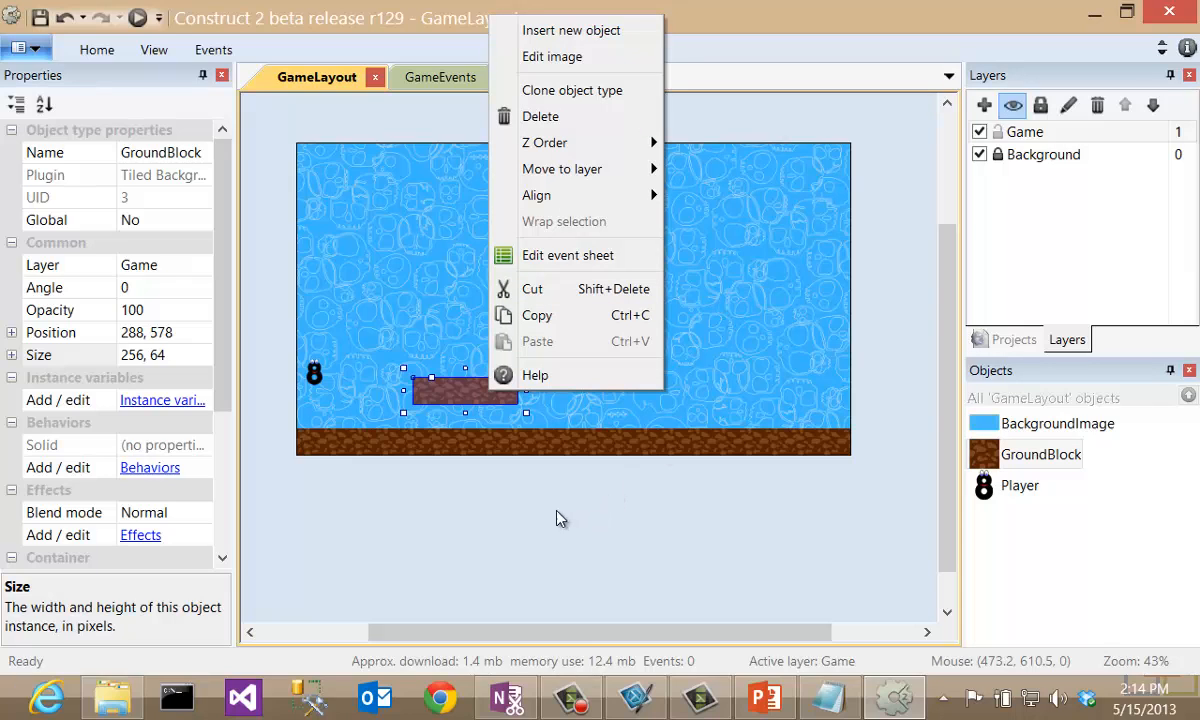
pyautogui.click(473, 400)
pyautogui.moveTo(471, 396)
pyautogui.keyDown('ctrl'); pyautogui.mouseDown()
pyautogui.moveTo(442, 354)
pyautogui.moveTo(376, 329)
pyautogui.moveTo(378, 346)
pyautogui.moveTo(473, 282)
pyautogui.moveTo(463, 282)
pyautogui.moveTo(646, 319)
pyautogui.moveTo(711, 357)
pyautogui.moveTo(810, 303)
pyautogui.moveTo(739, 254)
pyautogui.moveTo(769, 241)
pyautogui.mouseUp(); pyautogui.keyUp('ctrl')
pyautogui.click(812, 415)
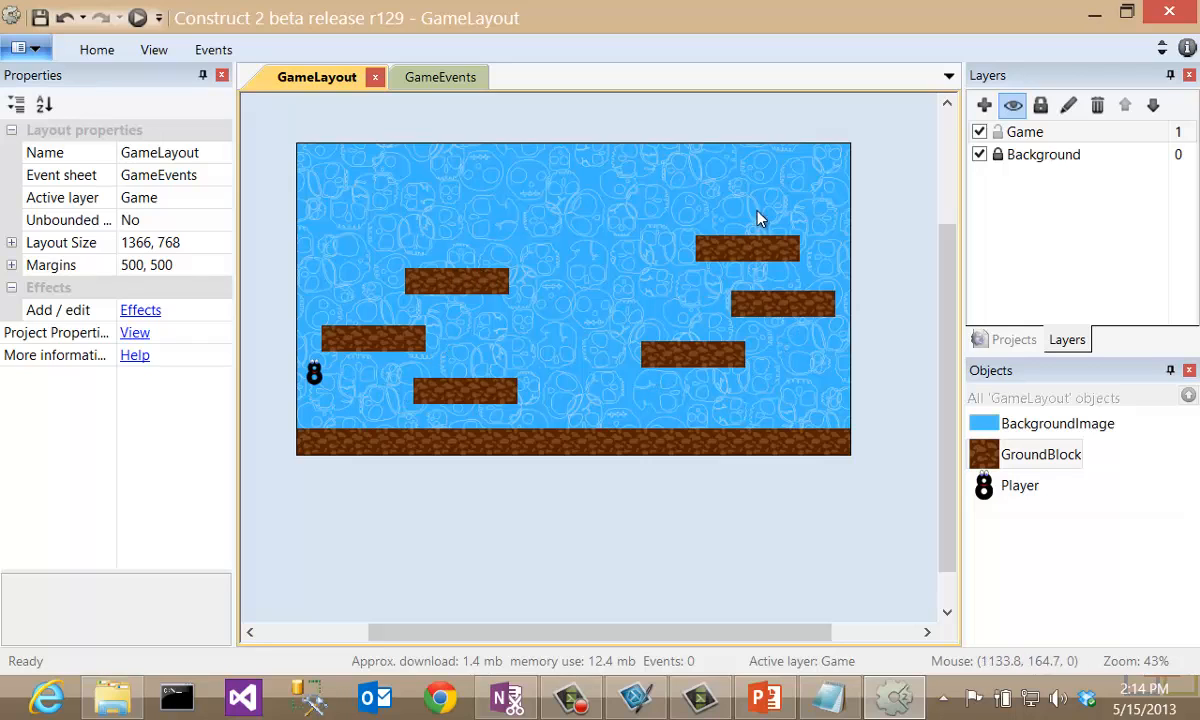
# Preview the game in a maximized browser and jump the Player up the left platforms and across to the right ones
pyautogui.click(138, 18)
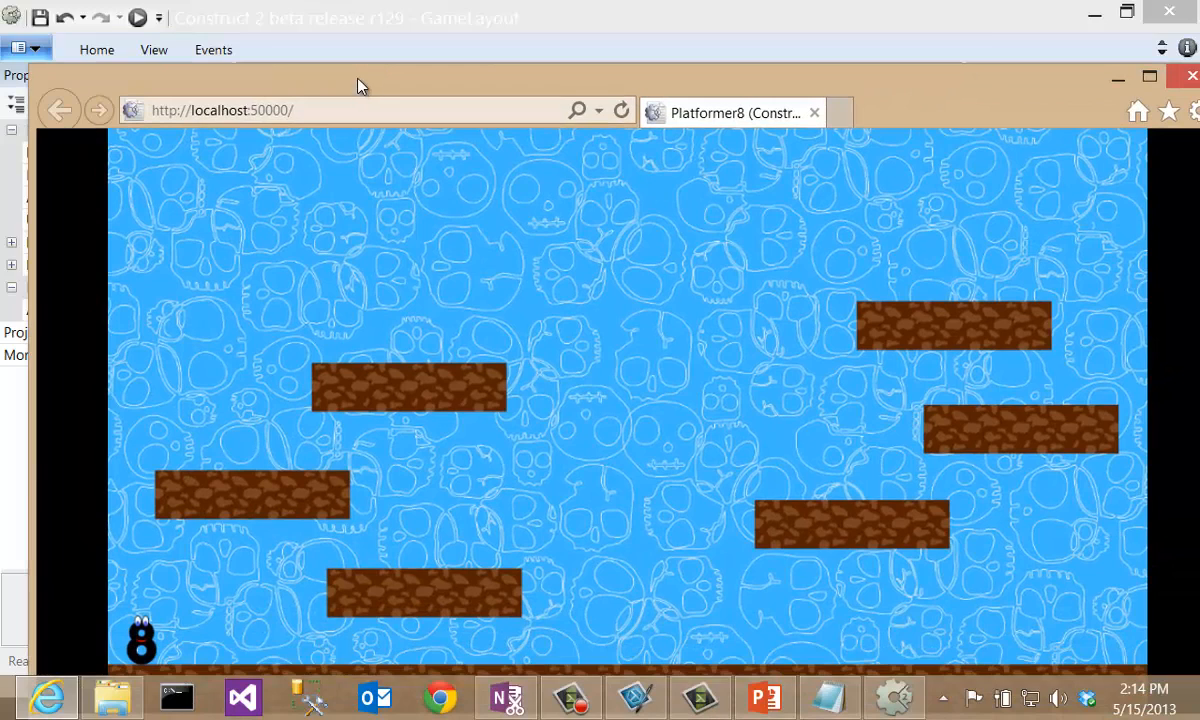
pyautogui.doubleClick(357, 79)
pyautogui.press('Right')
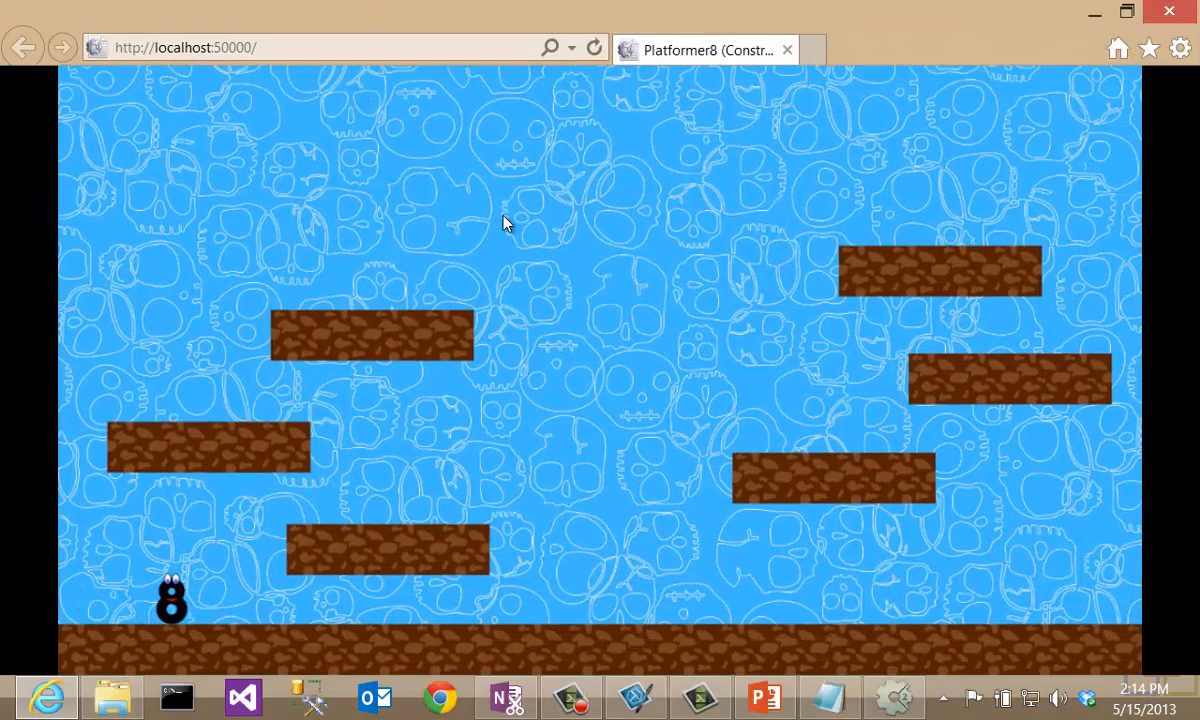
pyautogui.press('Up')
pyautogui.press('Up')
pyautogui.press('Left')
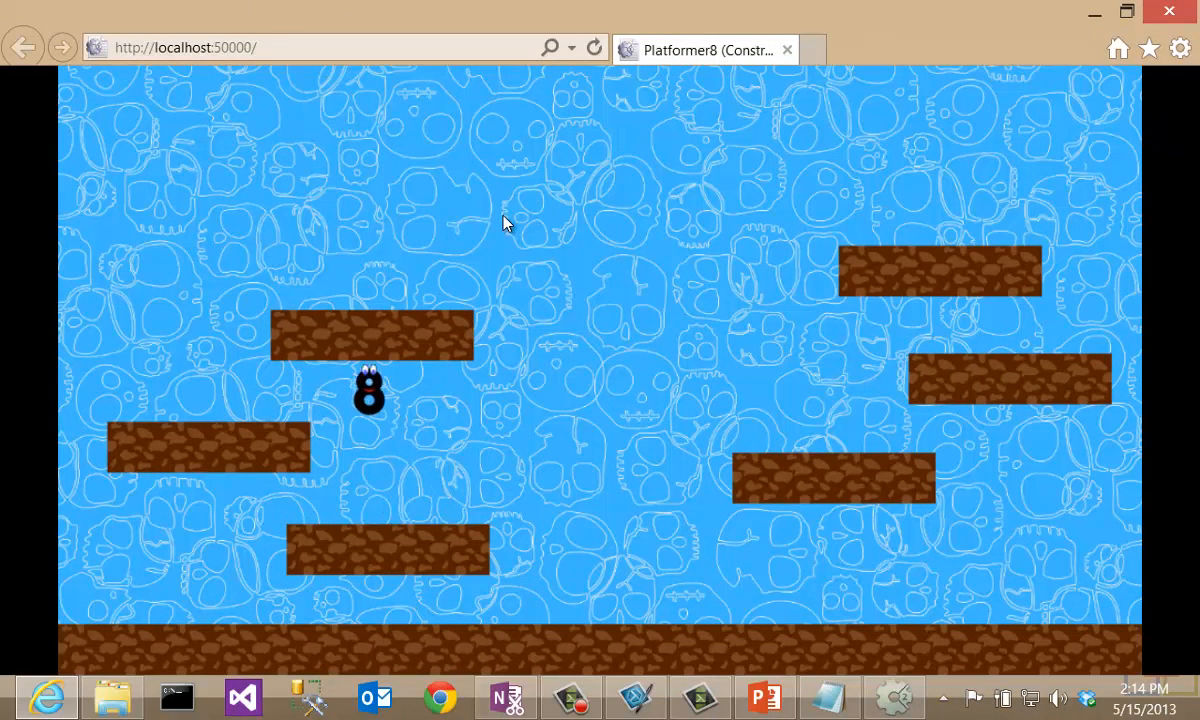
pyautogui.press('Up')
pyautogui.press('Right')
pyautogui.press('Up')
pyautogui.press('Right')
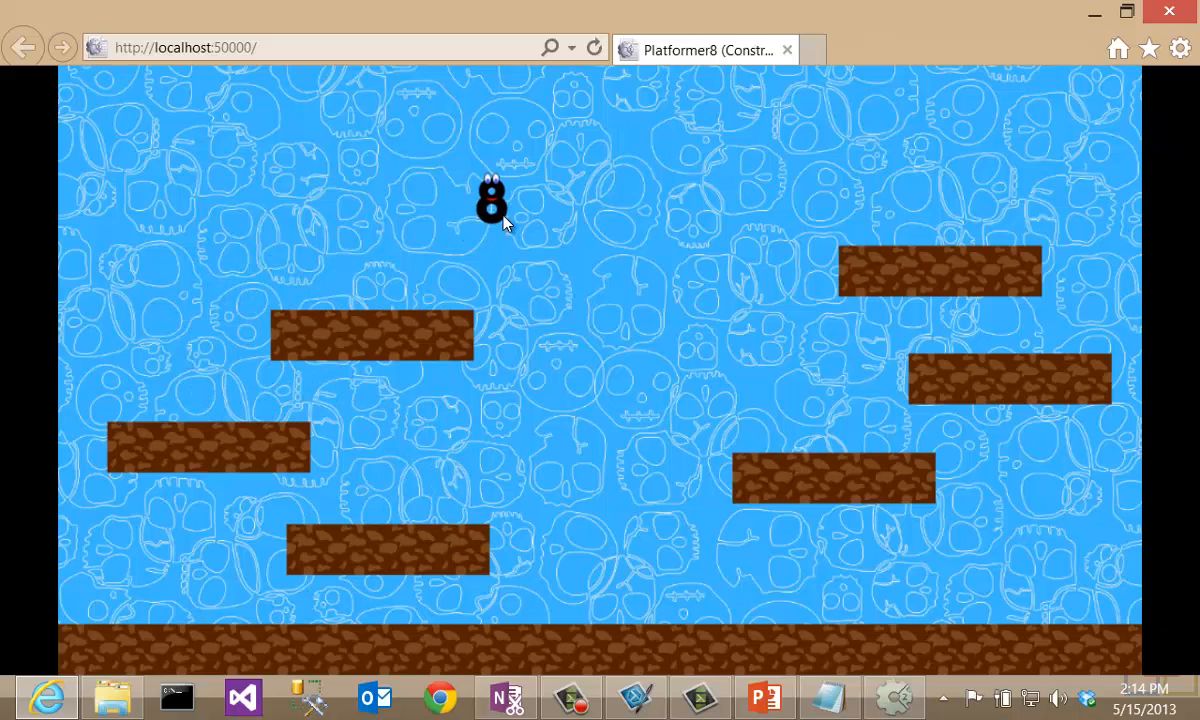
pyautogui.press('Right')
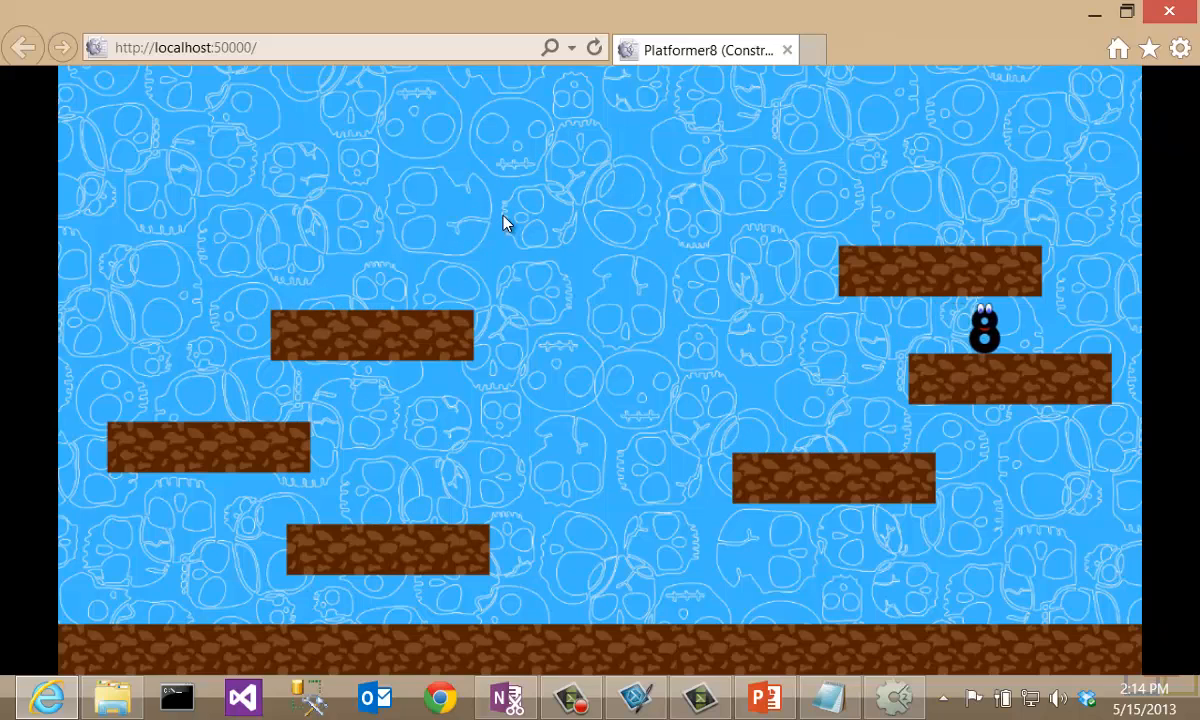
# Test jumping the Player onto the highest right platform and along it, then close the preview browser
pyautogui.press('Up')
pyautogui.press('Left')
pyautogui.press('Right')
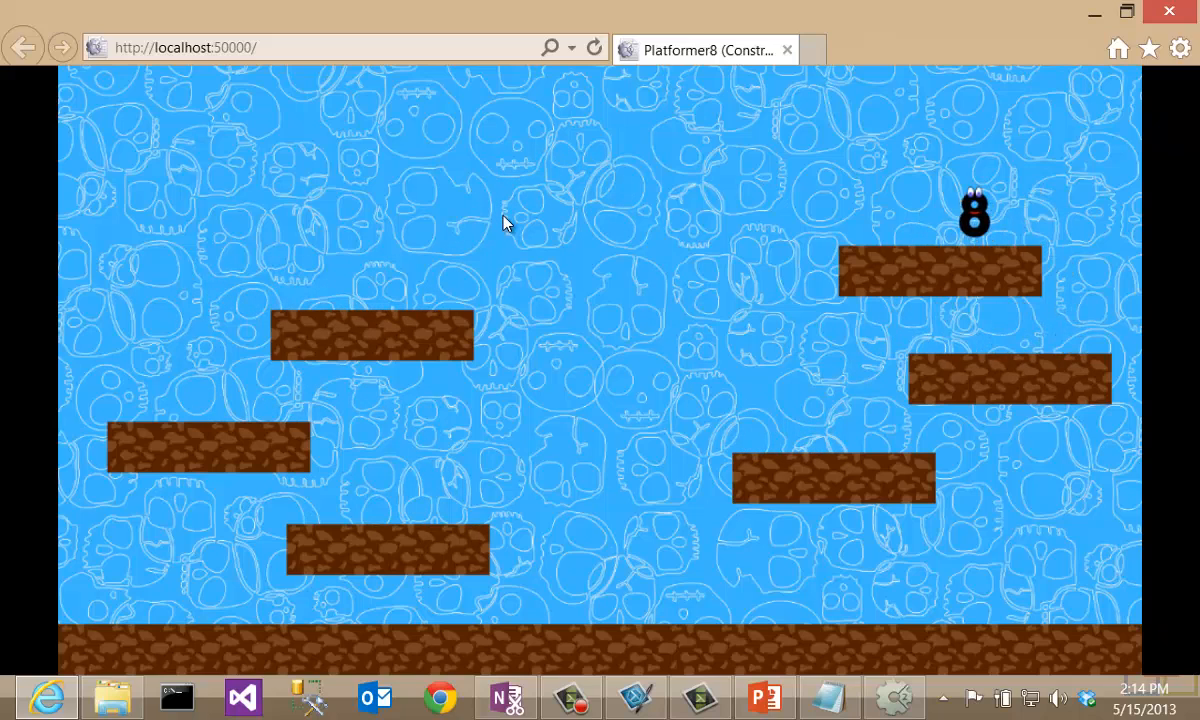
pyautogui.press('Up')
pyautogui.press('Left')
pyautogui.press('Up')
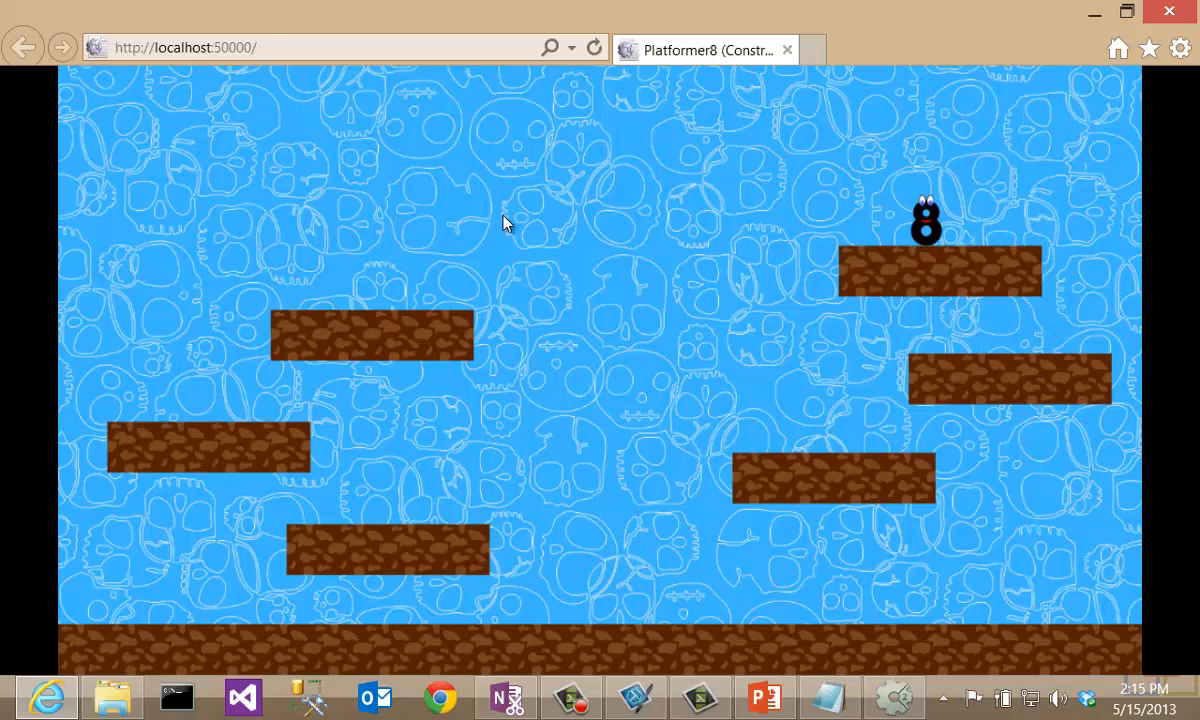
pyautogui.click(1170, 11)
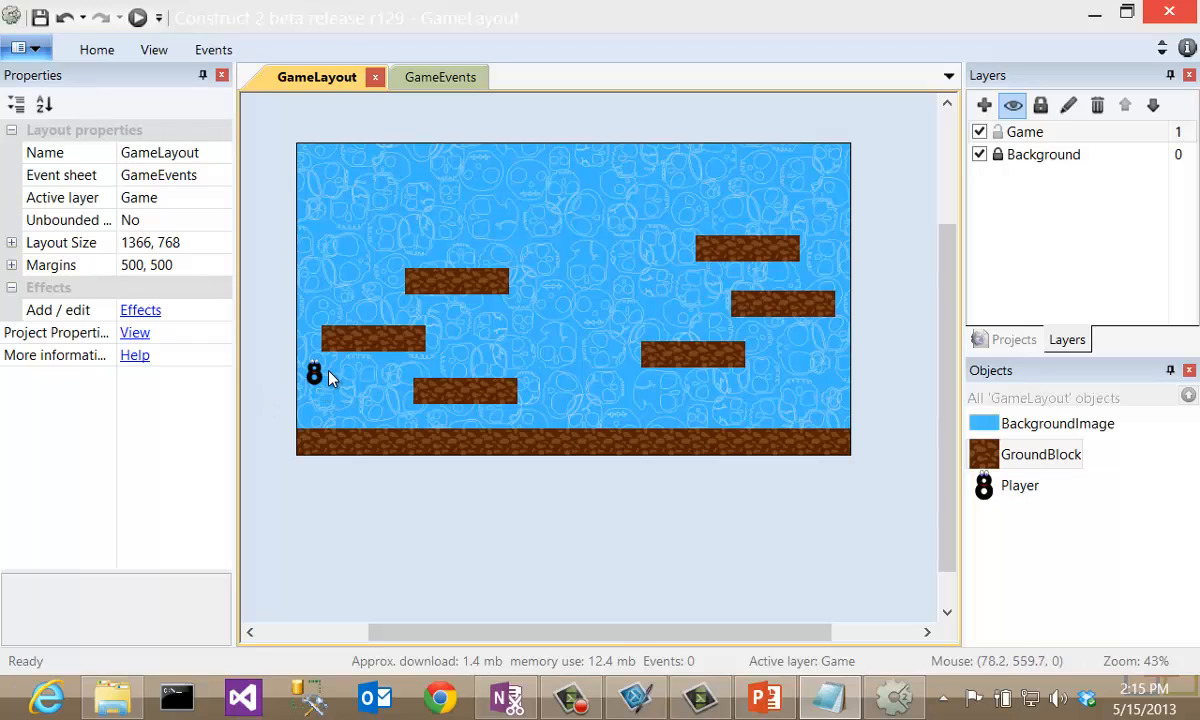
# Switch to File Explorer, find SurfaceEmpty.png and SurfaceWithWindows.png in the Assets Images folder, and move the window aside to expose the layout
pyautogui.click(112, 697)
pyautogui.doubleClick(578, 294)
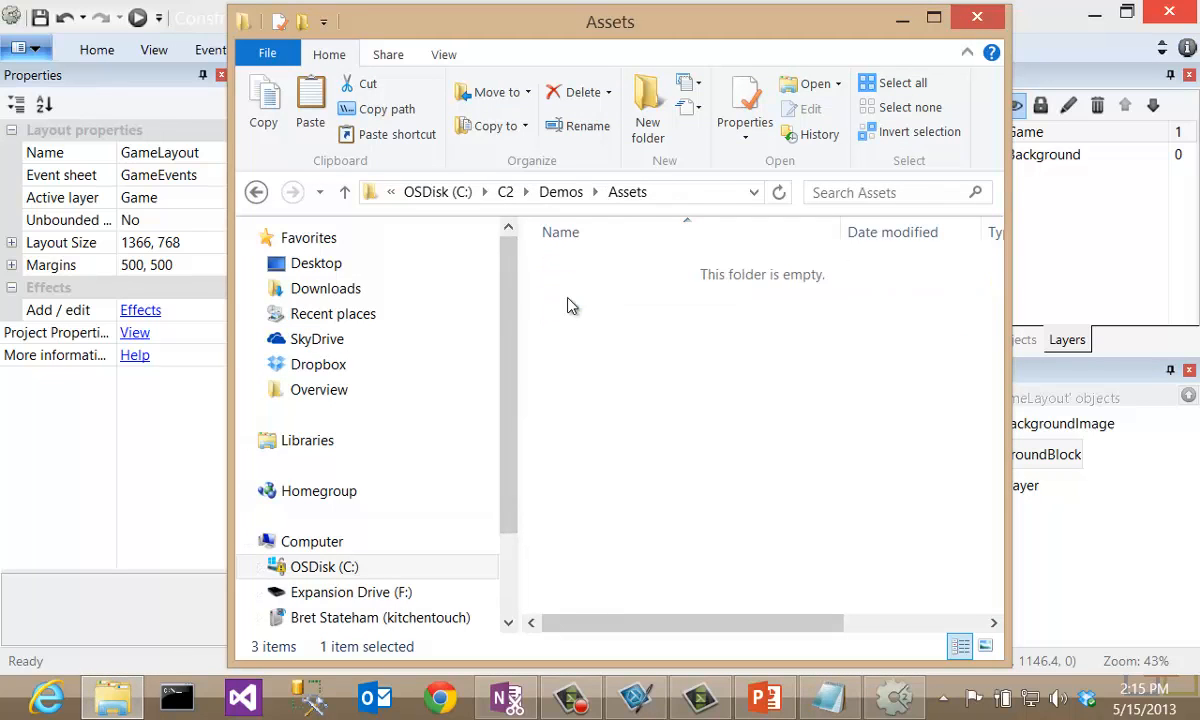
pyautogui.doubleClick(582, 269)
pyautogui.scroll(-3, 985, 421)
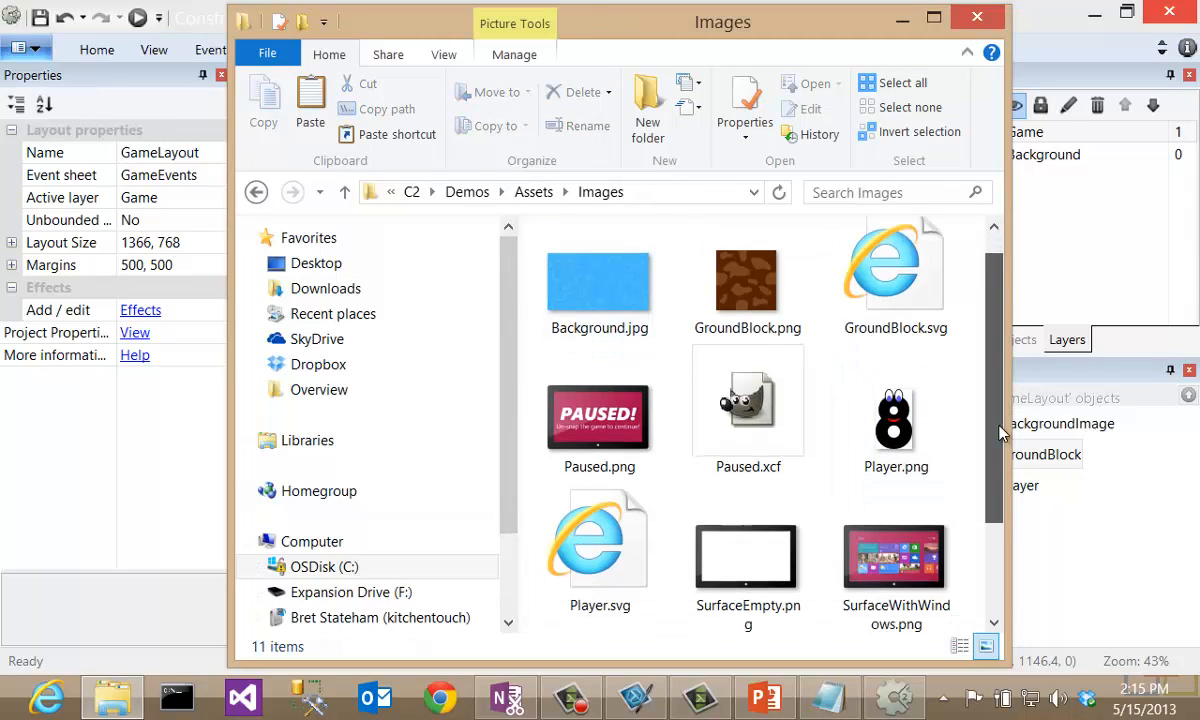
pyautogui.click(760, 447)
pyautogui.hotkey('ctrl', 'c')
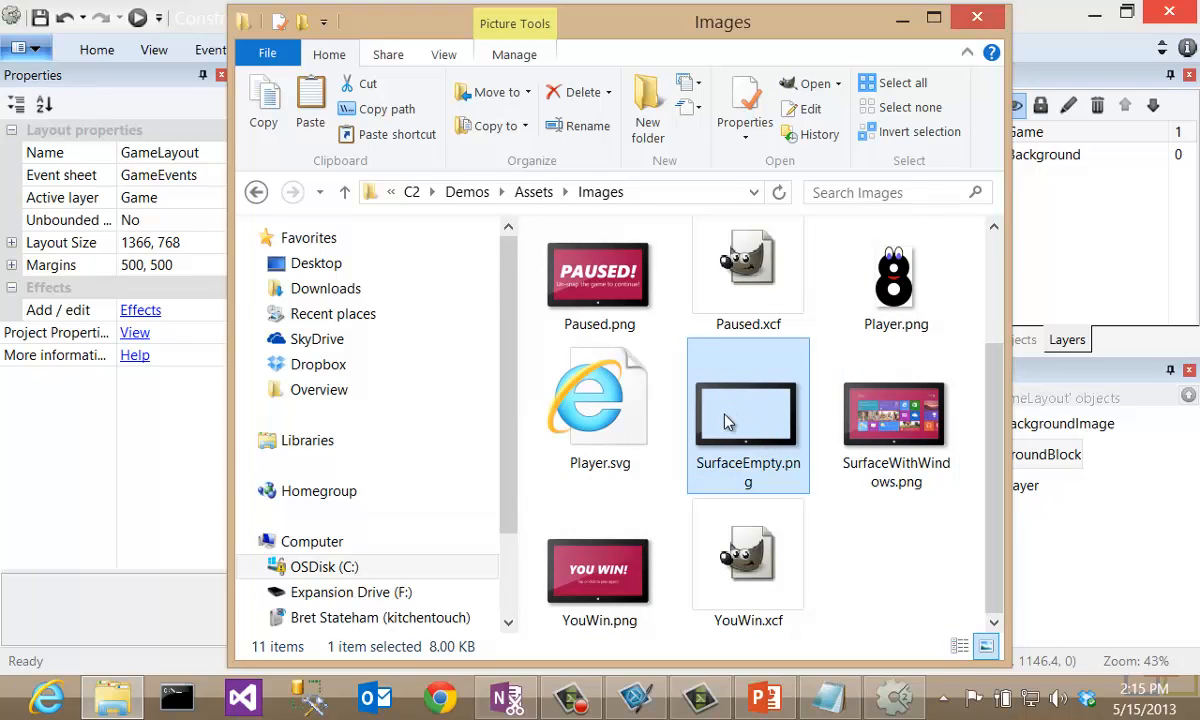
pyautogui.click(868, 480)
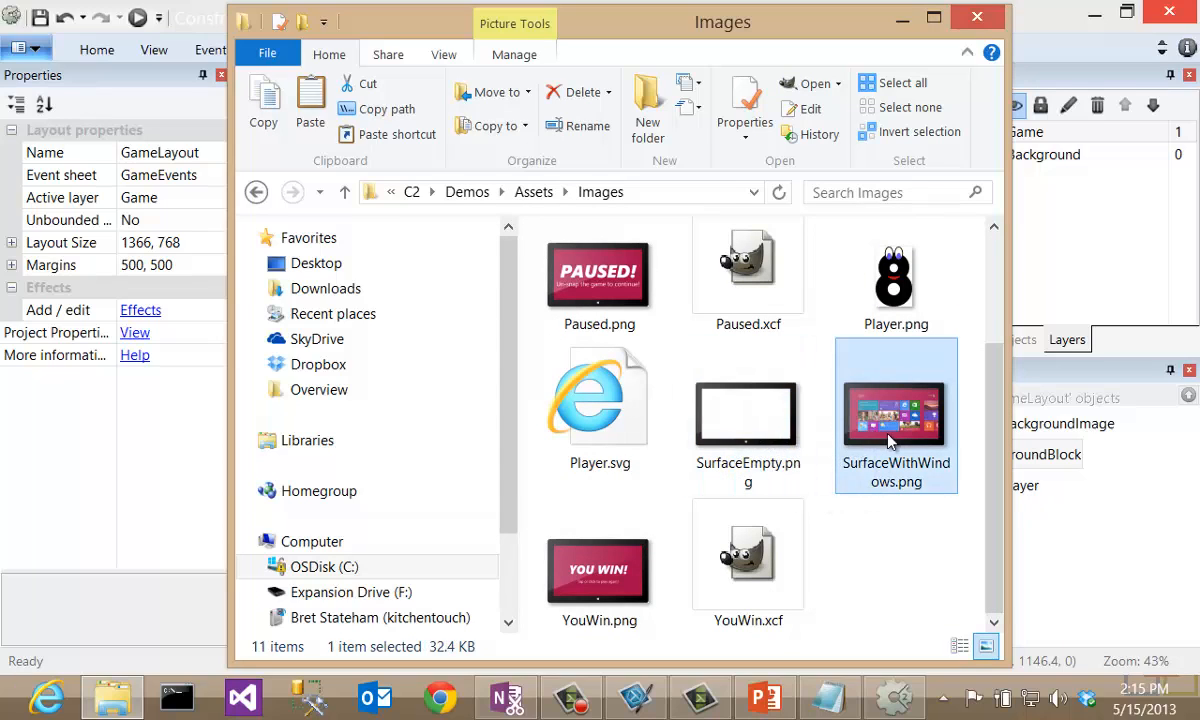
pyautogui.moveTo(838, 37); pyautogui.dragTo(279, 125)
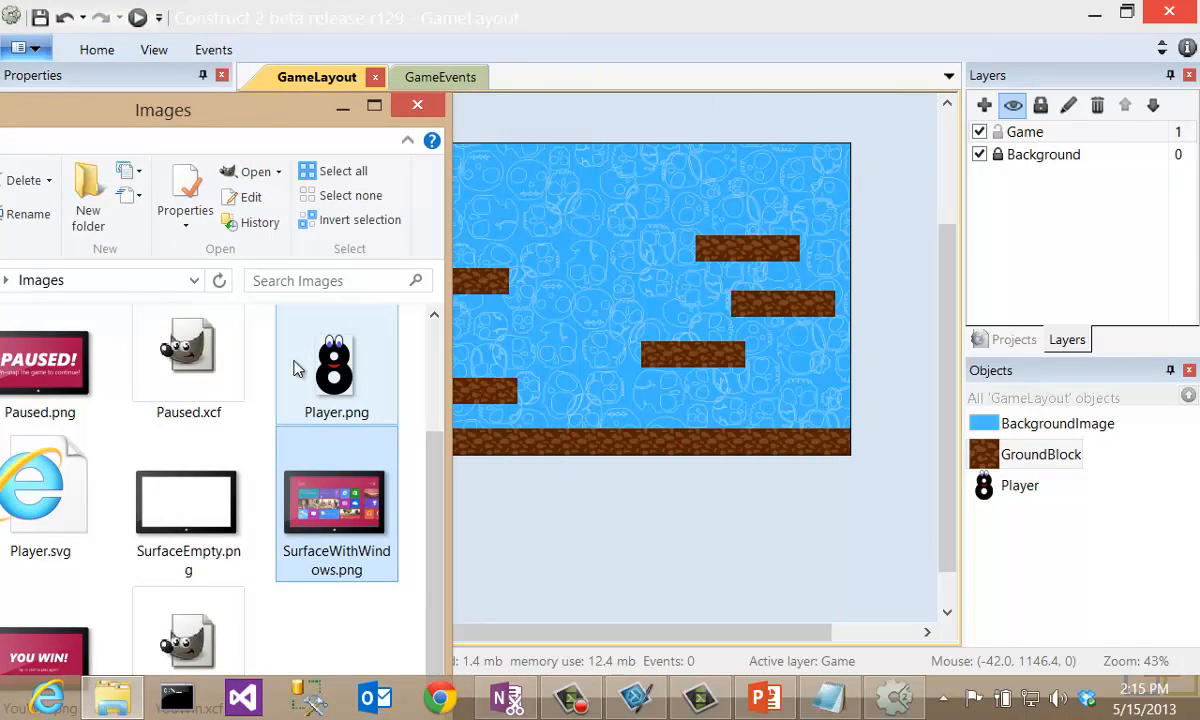
# Import SurfaceEmpty.png and SurfaceWithWindows.png together as one sprite at about 681, 239 on the layout, then minimize File Explorer
pyautogui.click(204, 519)
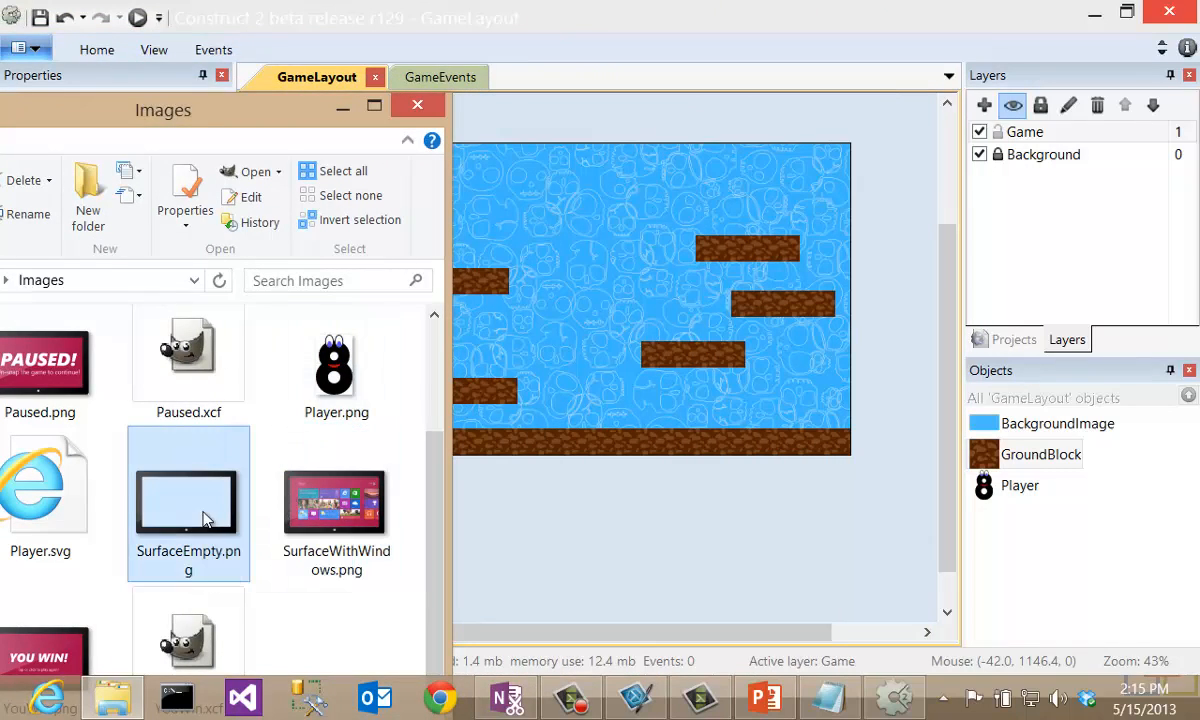
pyautogui.keyDown('ctrl'); pyautogui.click(310, 508); pyautogui.keyUp('ctrl')
pyautogui.moveTo(310, 508); pyautogui.dragTo(575, 248)
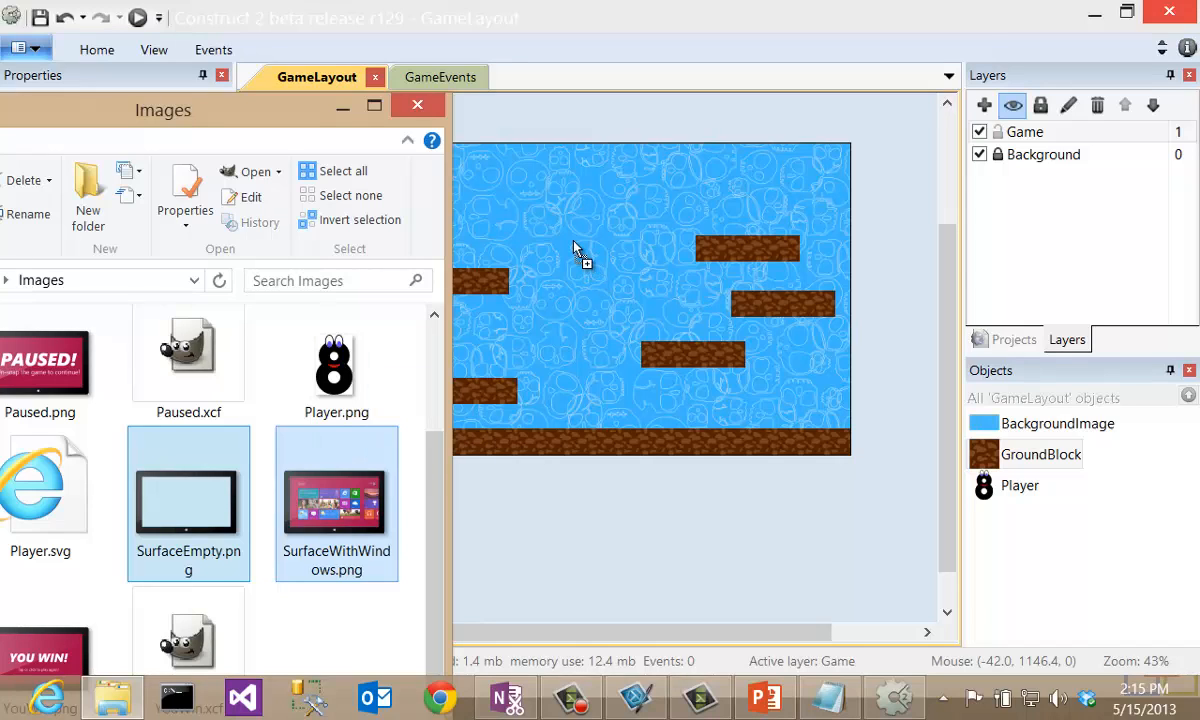
pyautogui.moveTo(575, 248); pyautogui.dragTo(577, 249)
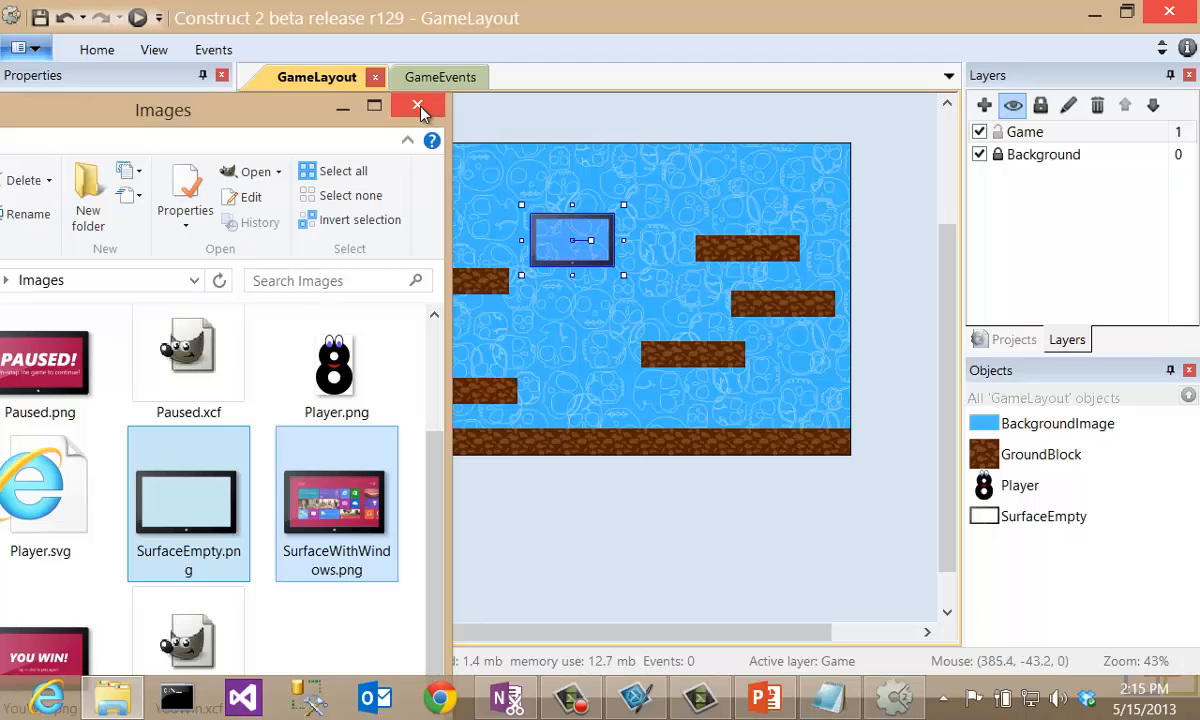
pyautogui.click(343, 107)
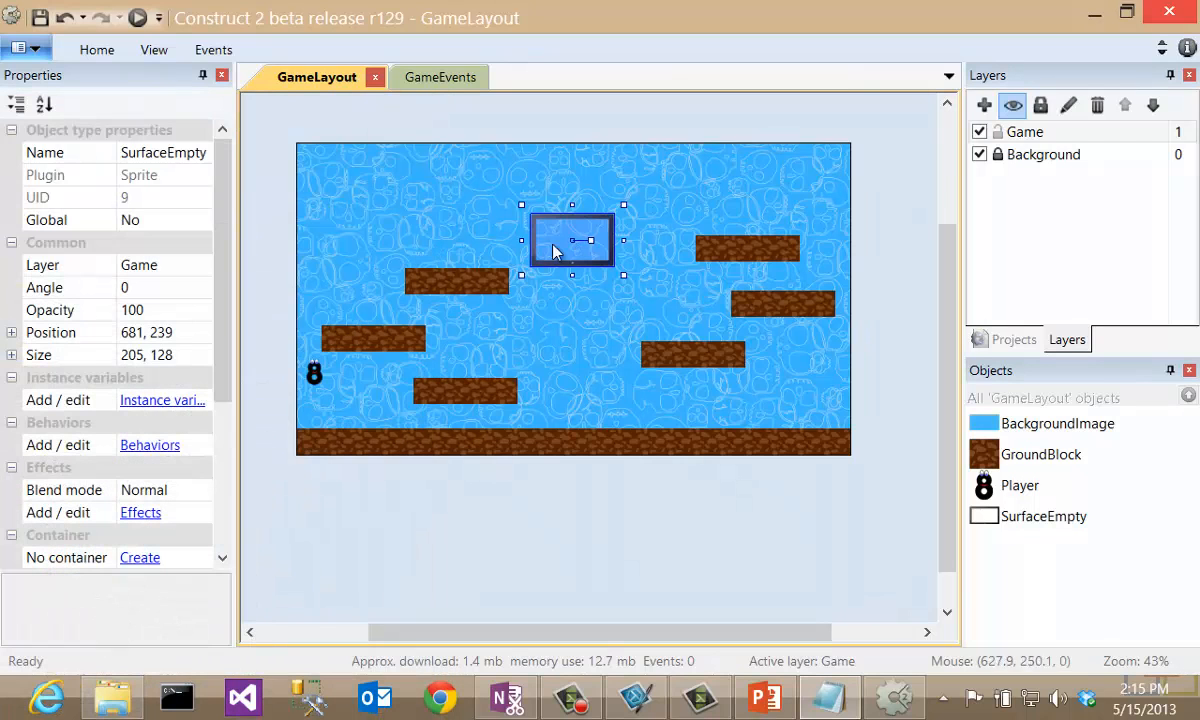
# Rename the SurfaceEmpty sprite to Surface
pyautogui.click(170, 152)
pyautogui.moveTo(166, 152); pyautogui.dragTo(213, 152)
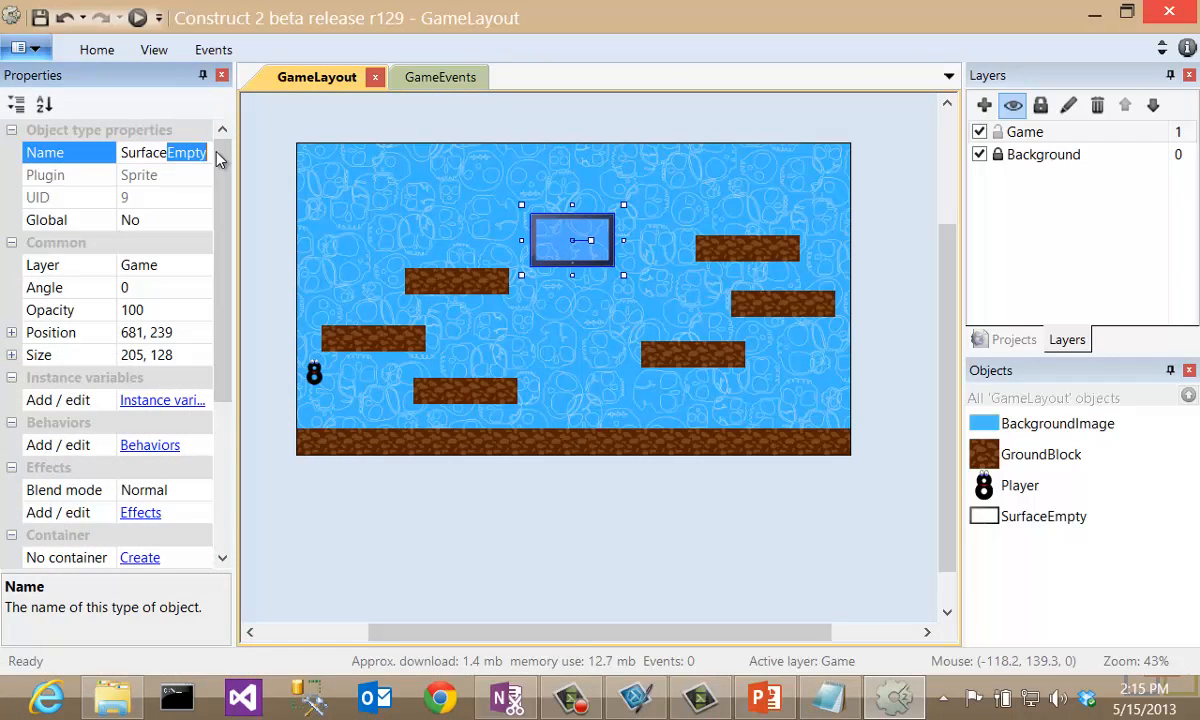
pyautogui.press('BackSpace')
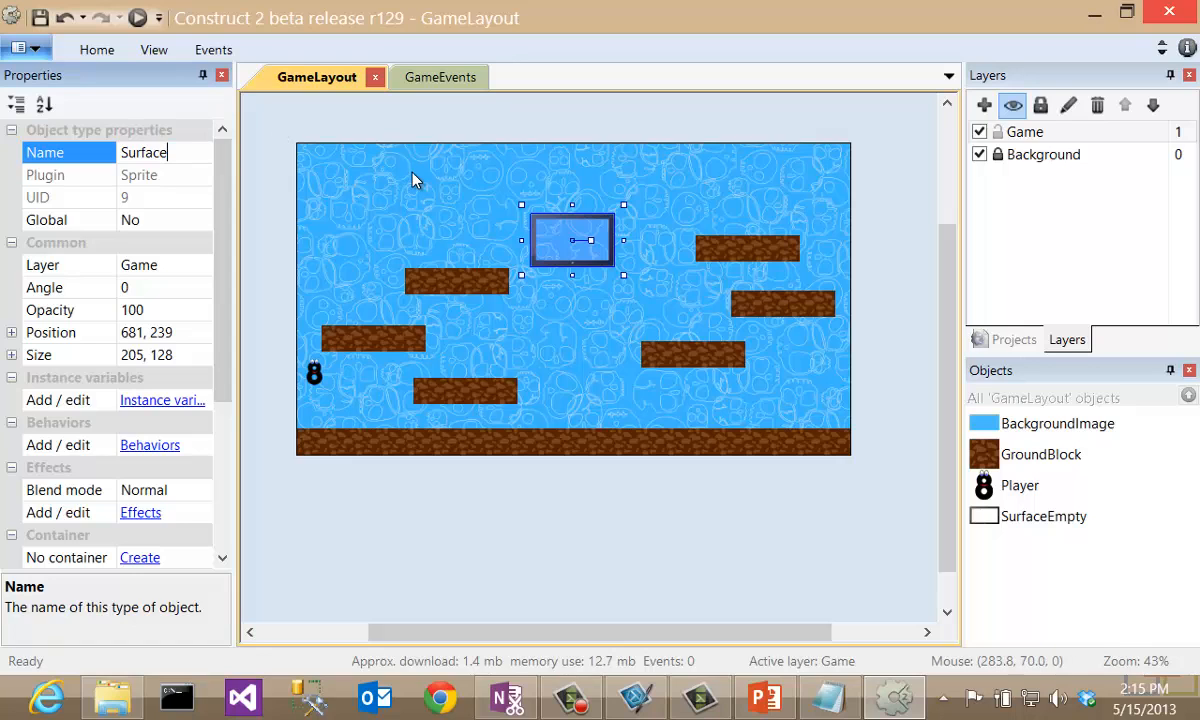
# Open the Surface sprite's animations for editing and arrange the Animations and Animation frames windows around the image editor
pyautogui.rightClick(561, 228)
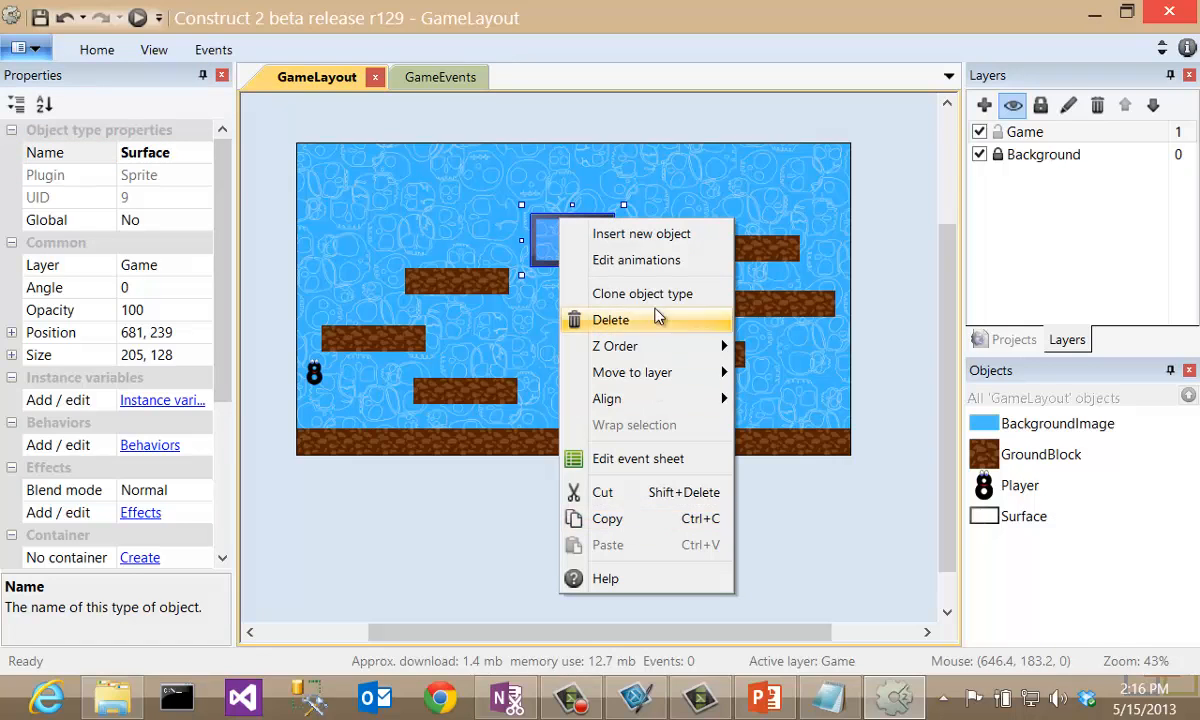
pyautogui.click(660, 262)
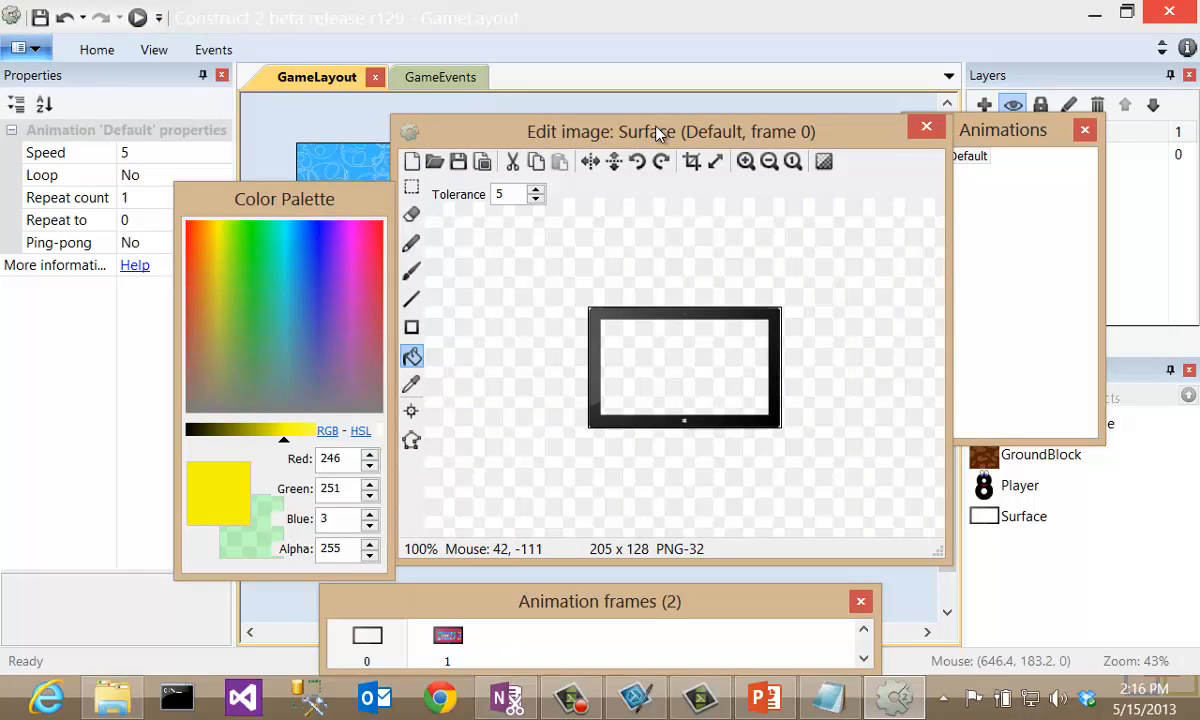
pyautogui.moveTo(993, 134); pyautogui.dragTo(1043, 134)
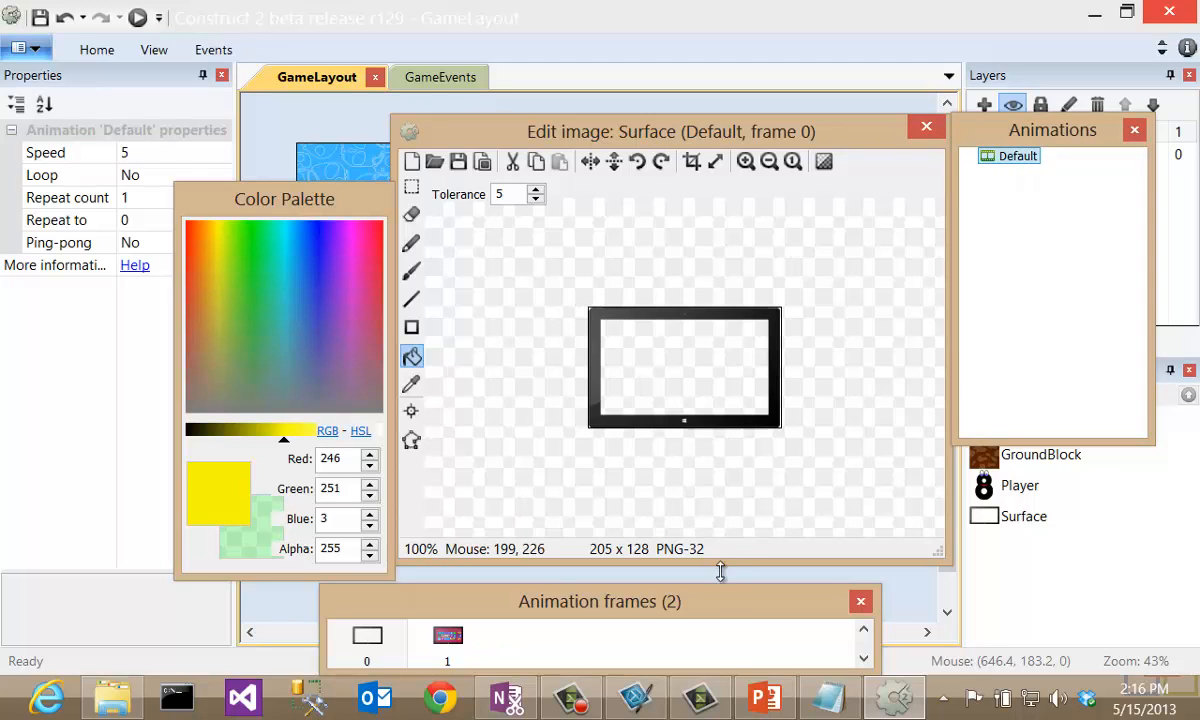
pyautogui.moveTo(728, 608); pyautogui.dragTo(786, 598)
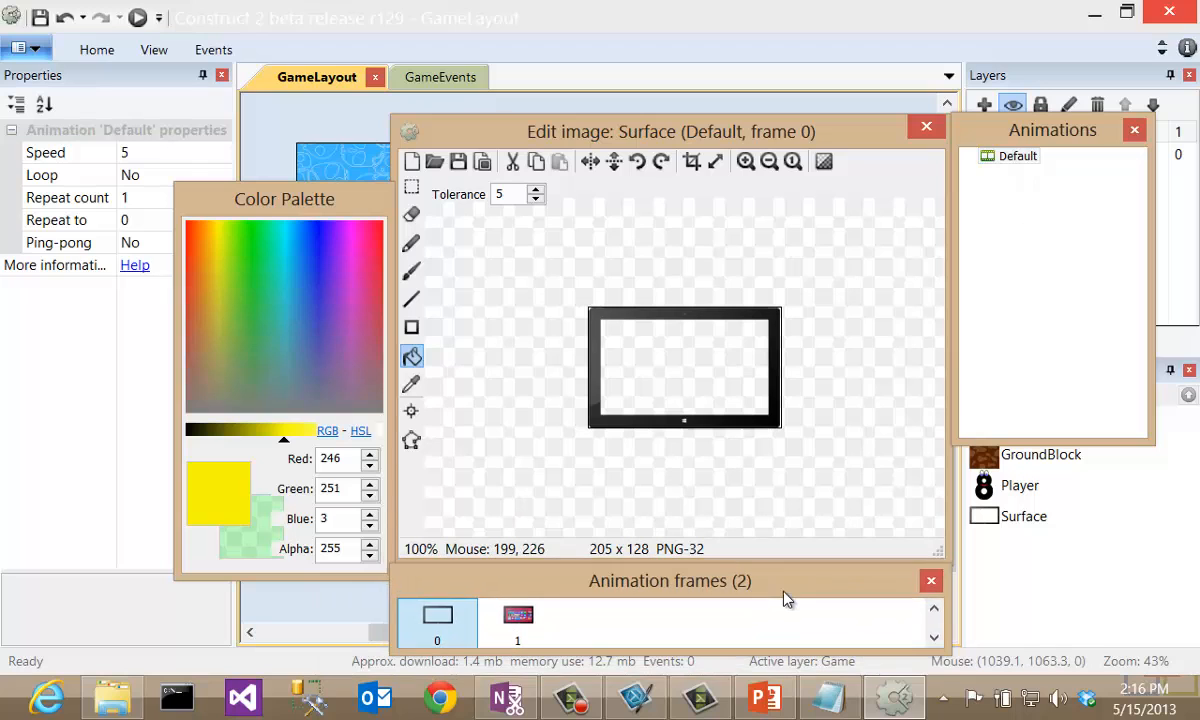
# Examine frames 0 and 1 of the Surface sprite's Default animation
pyautogui.click(437, 632)
pyautogui.click(490, 598)
pyautogui.click(437, 632)
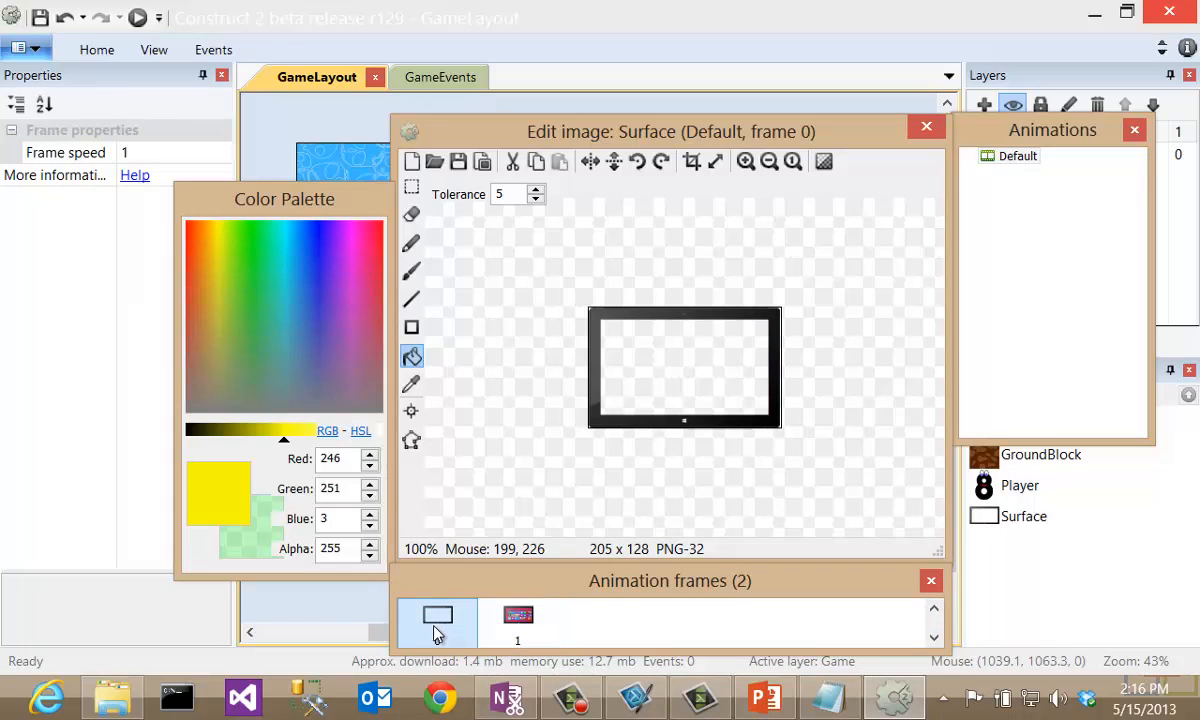
pyautogui.click(510, 612)
pyautogui.click(435, 614)
# Set the Default animation's speed and repeat count to 0, then close the Surface image editor
pyautogui.click(1016, 158)
pyautogui.click(1018, 158)
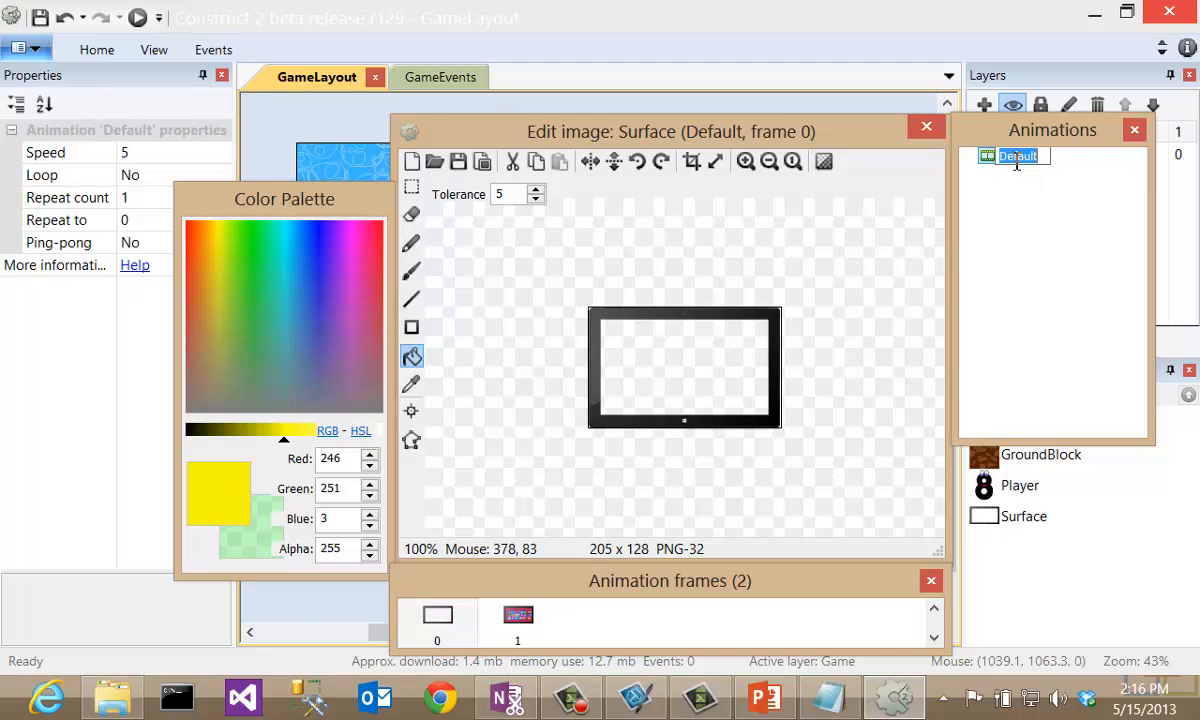
pyautogui.click(1004, 190)
pyautogui.click(58, 156)
pyautogui.click(124, 150)
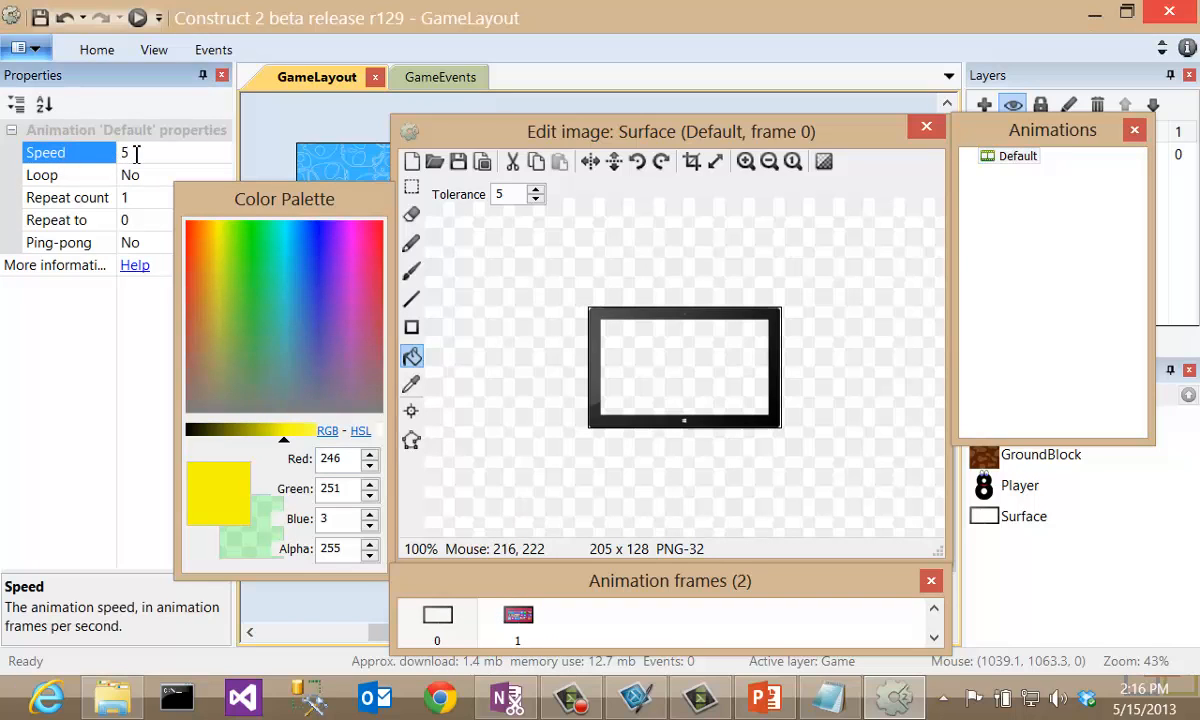
pyautogui.doubleClick(125, 152)
pyautogui.write('0')
pyautogui.click(129, 197)
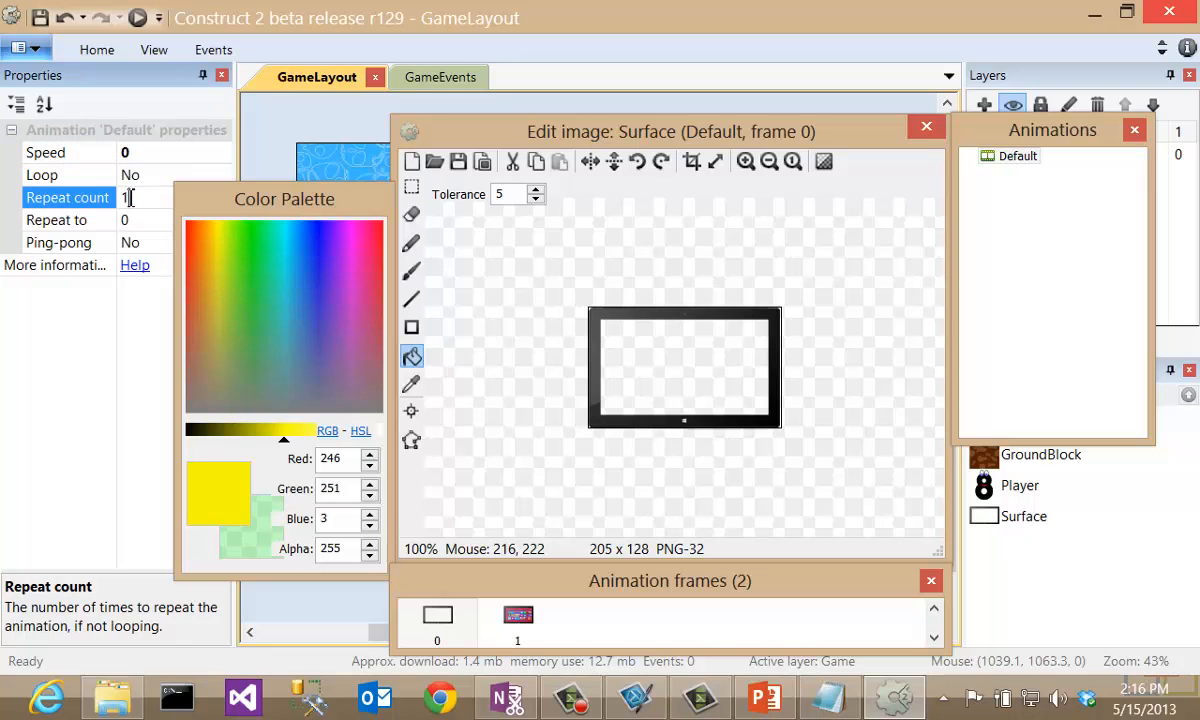
pyautogui.write('0')
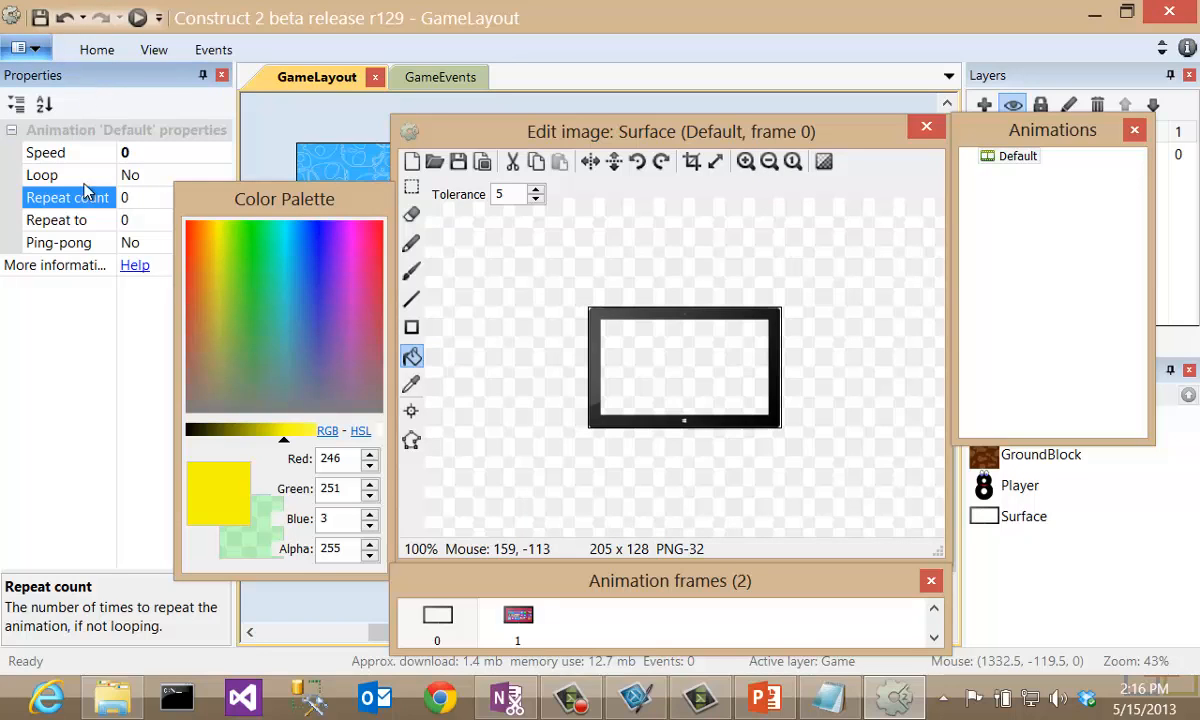
pyautogui.click(930, 128)
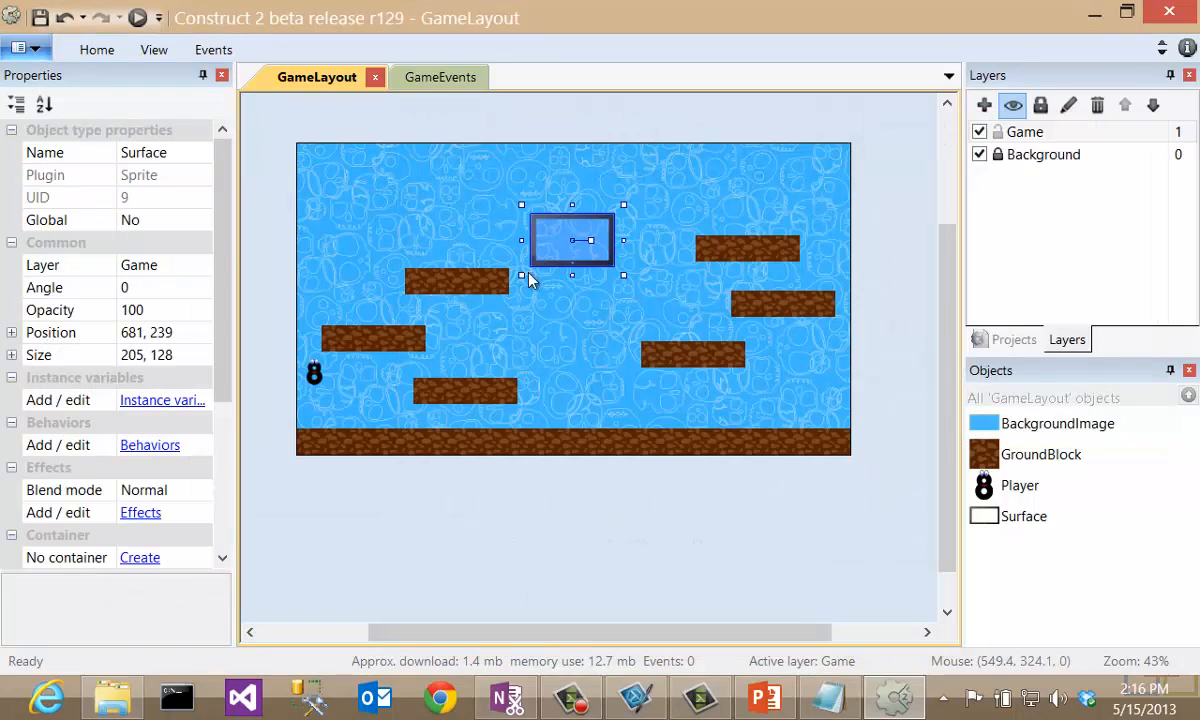
# Move the Surface sprite onto the highest platform and nudge it down to rest on it, at position 1088, 162
pyautogui.moveTo(558, 275); pyautogui.dragTo(720, 240)
pyautogui.click(587, 266)
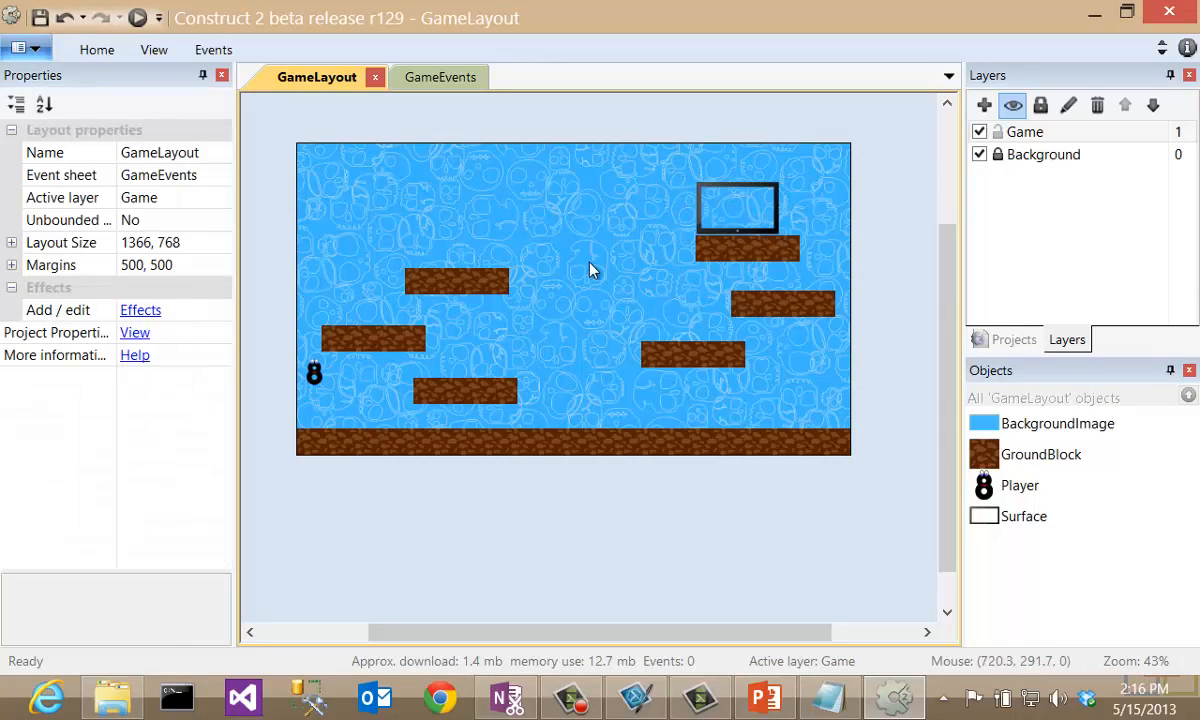
pyautogui.click(760, 234)
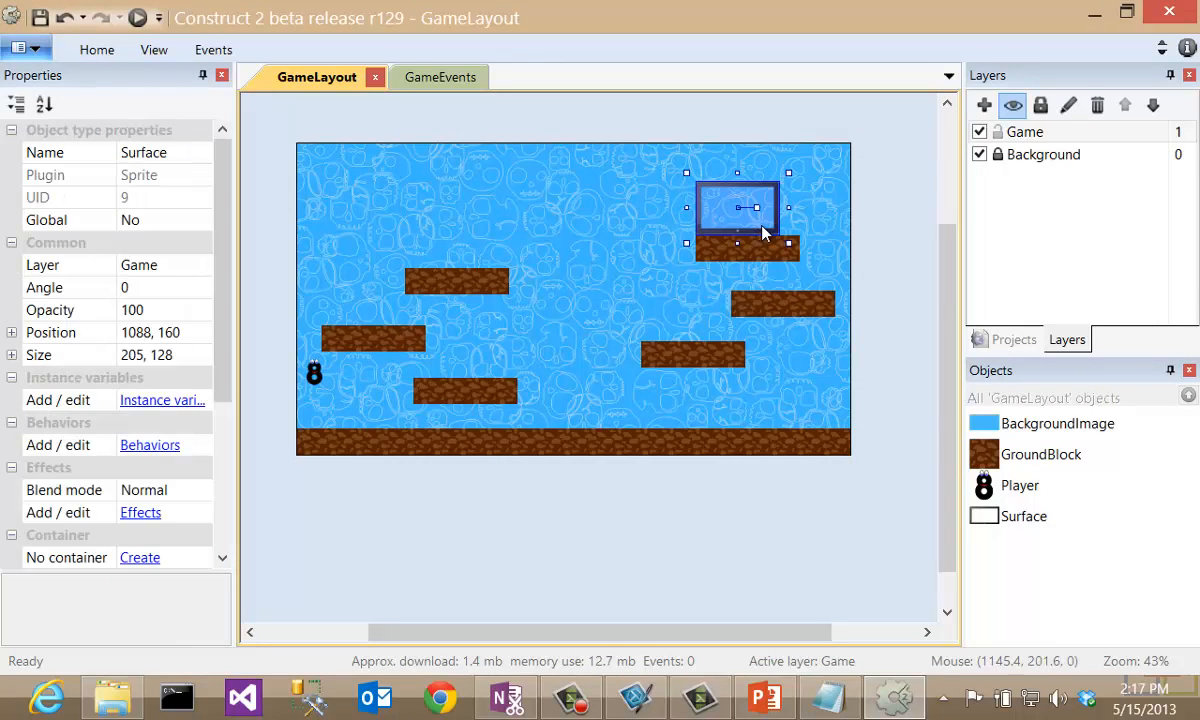
pyautogui.press('Down')
pyautogui.press('Down')
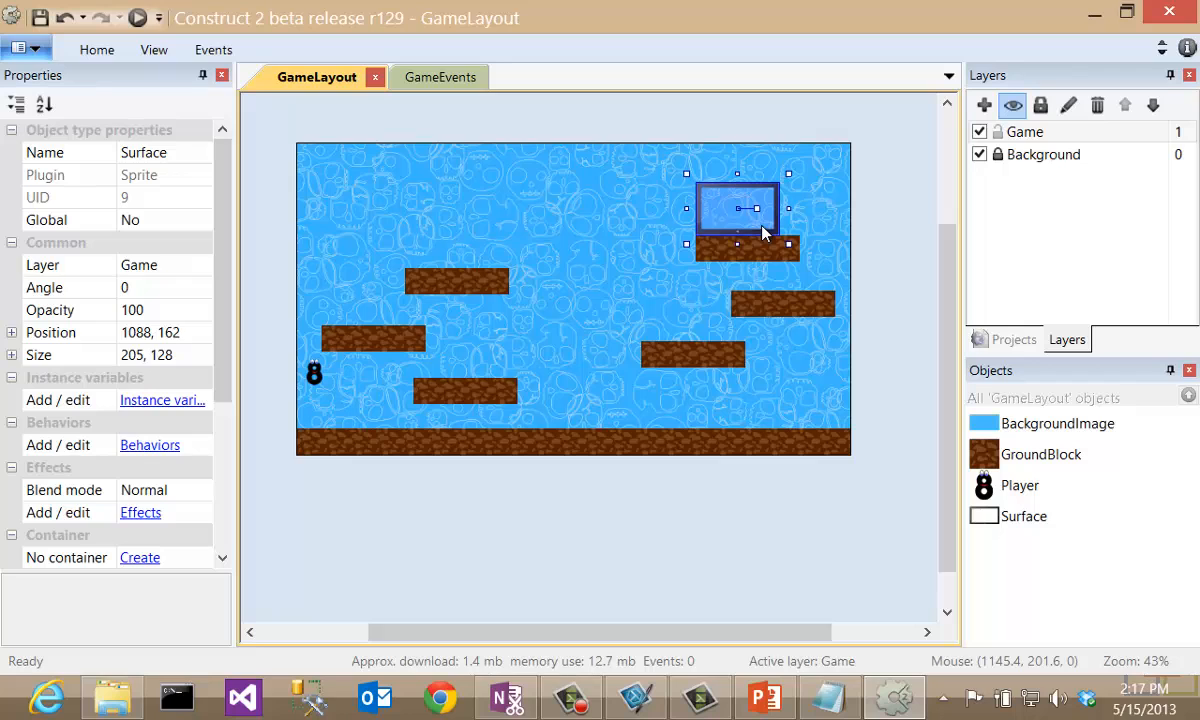
pyautogui.click(665, 248)
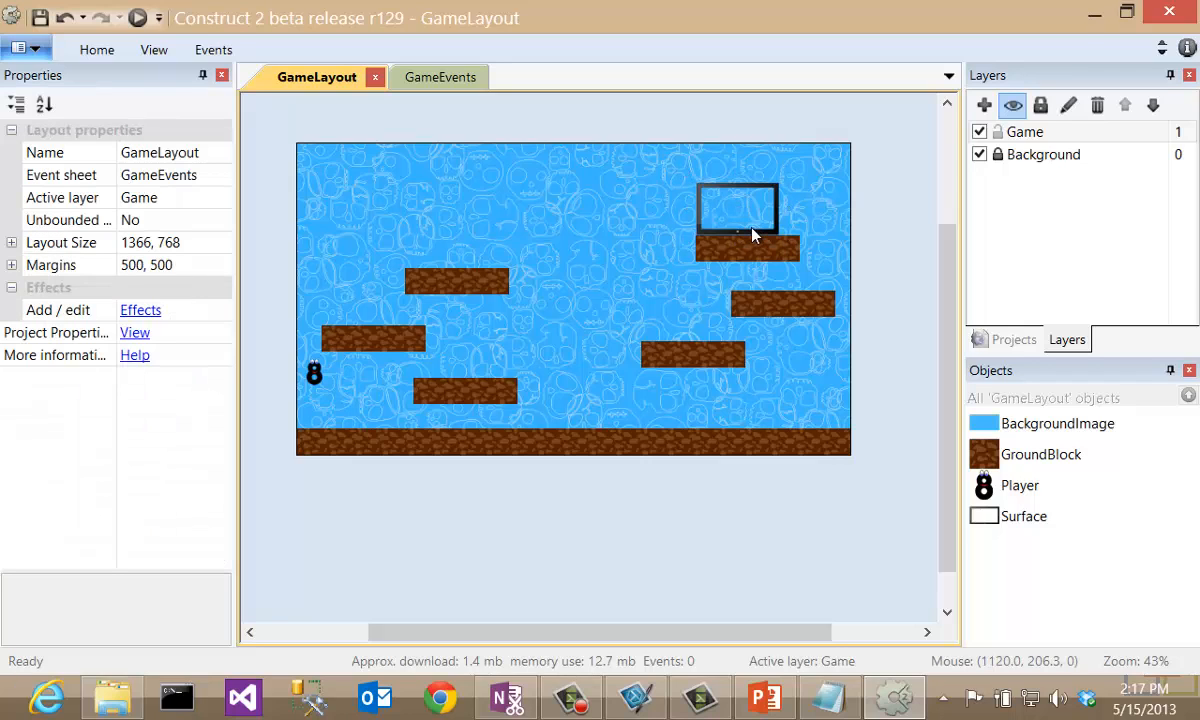
pyautogui.hotkey('alt', 'Tab')
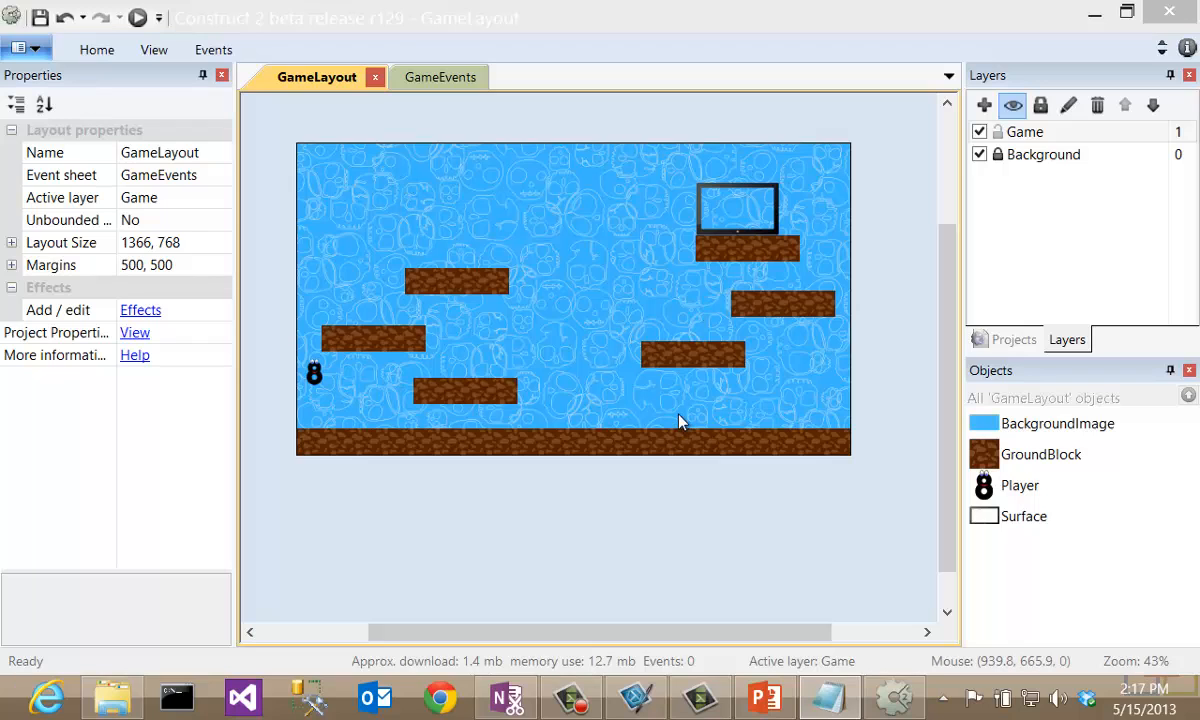
# Add a new layer above the Game layer and name it GameOver
pyautogui.click(986, 108)
pyautogui.click(1034, 133)
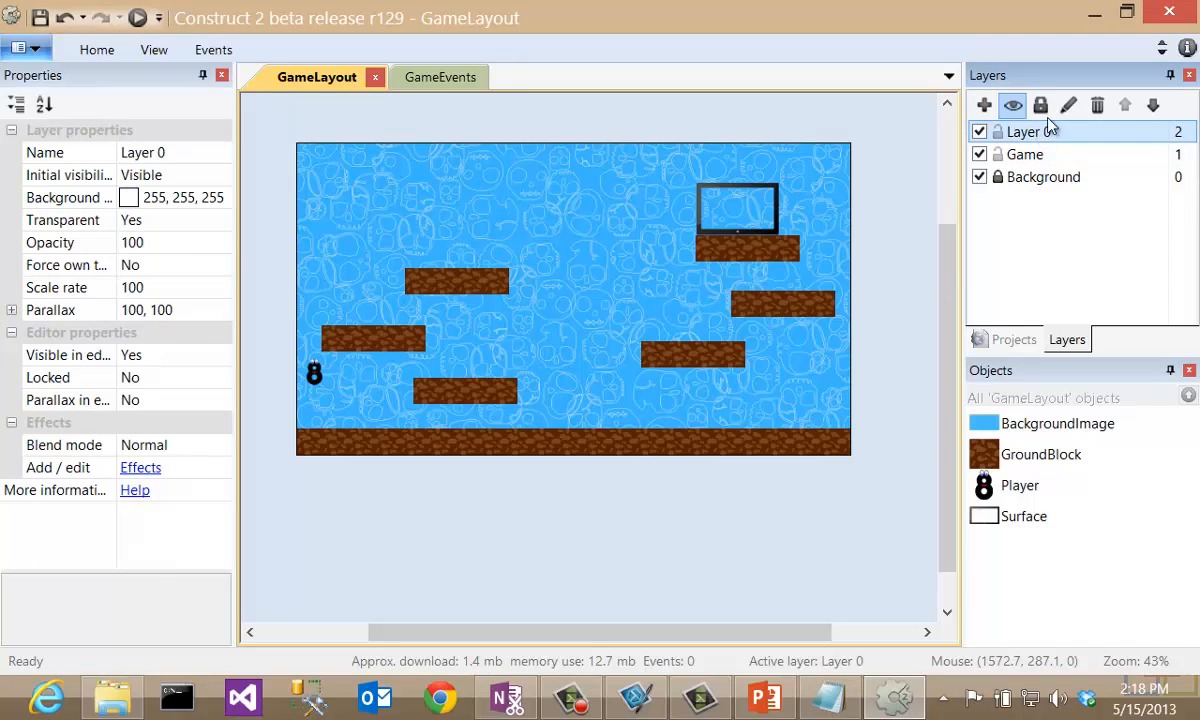
pyautogui.click(1068, 106)
pyautogui.write('Game')
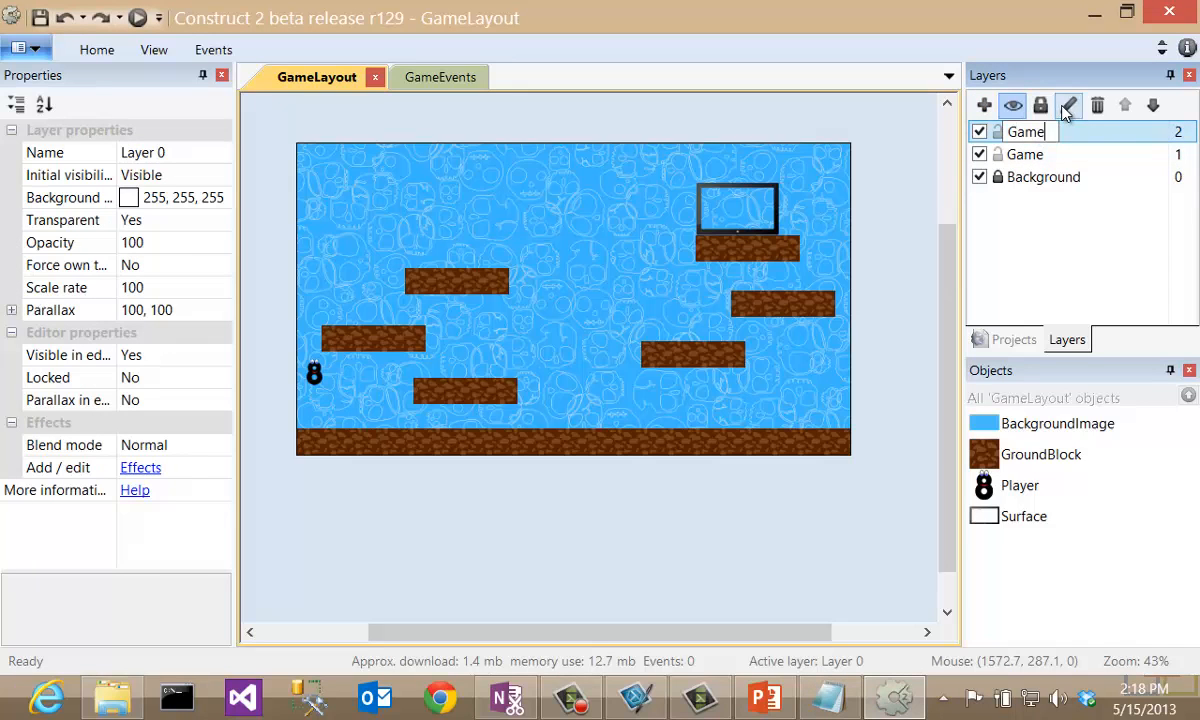
pyautogui.write('Over')
pyautogui.press('Return')
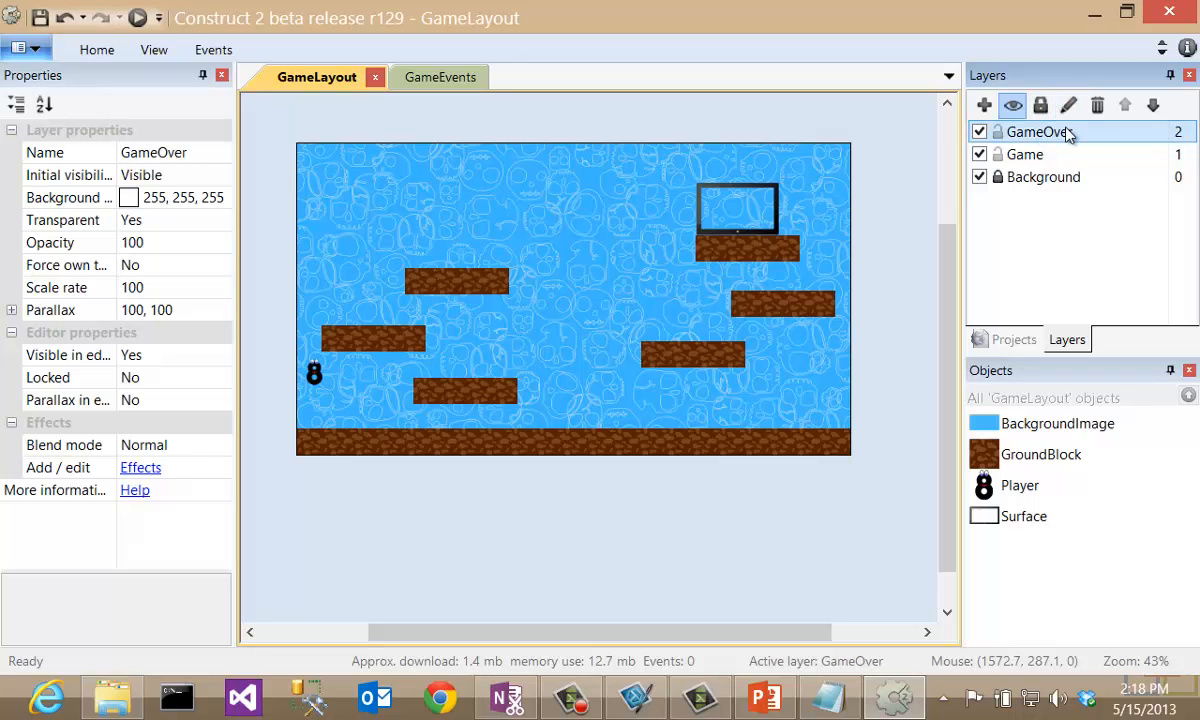
# Insert a Sprite object named YouWin on the GameOver layer, near the layout's upper-left corner
pyautogui.rightClick(382, 175)
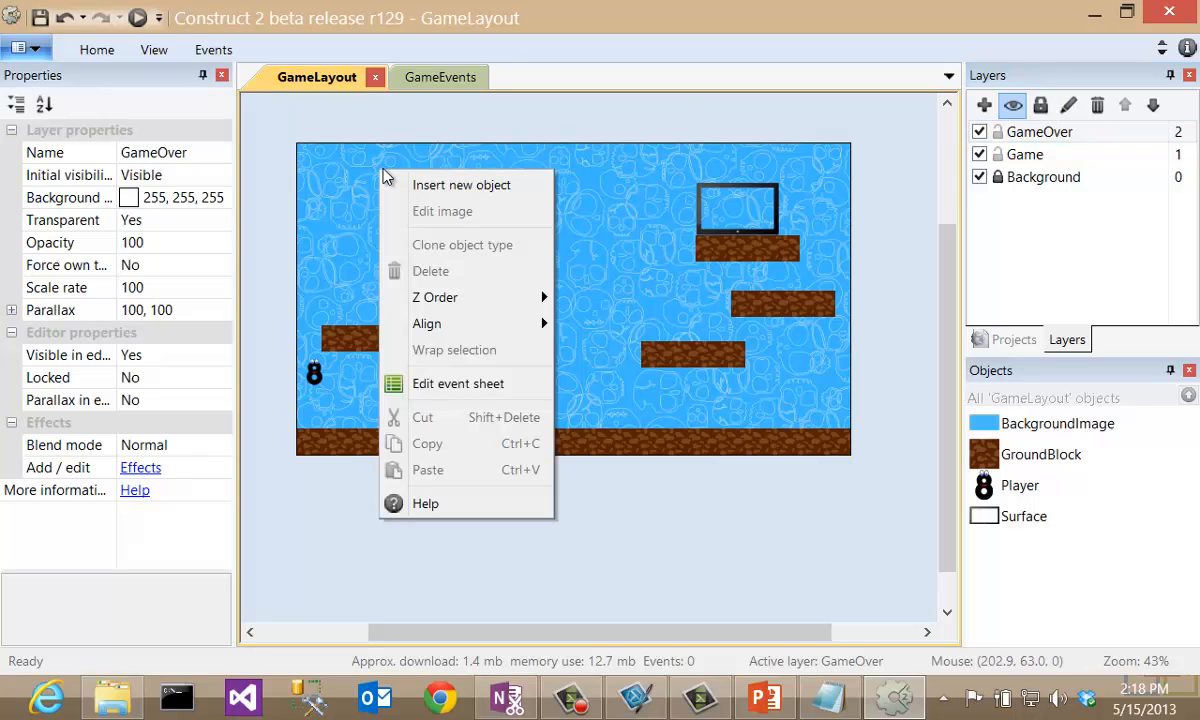
pyautogui.click(425, 186)
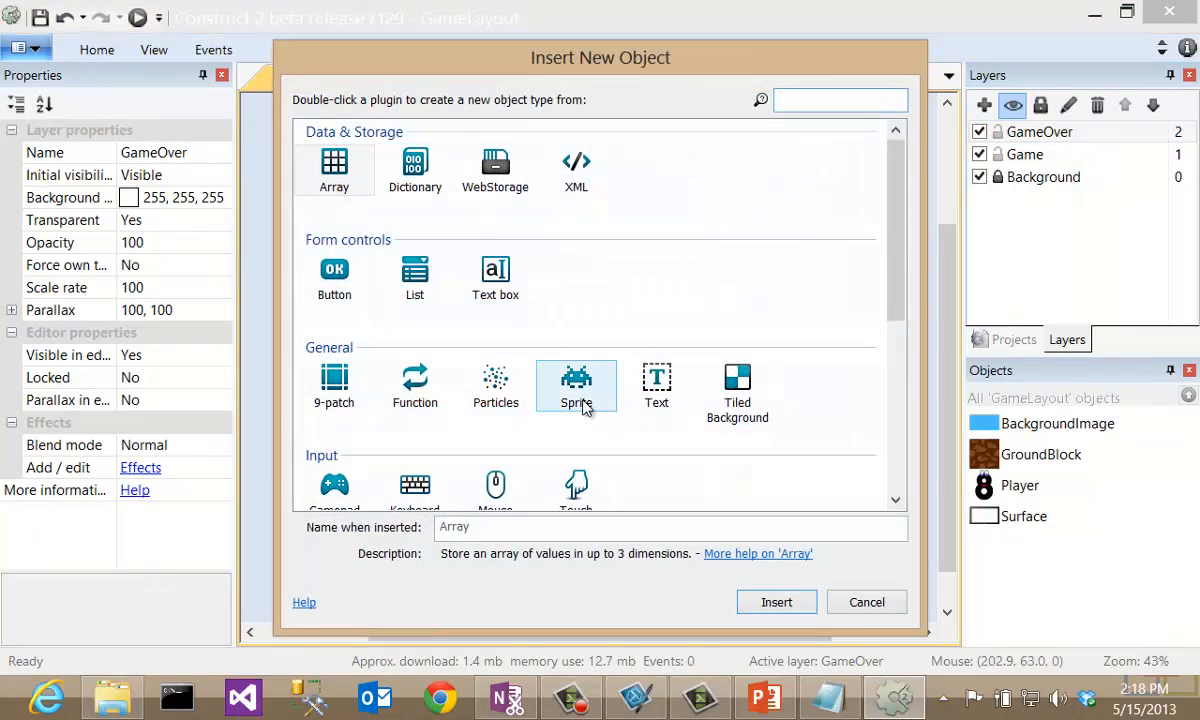
pyautogui.click(580, 390)
pyautogui.doubleClick(497, 527)
pyautogui.press('BackSpace')
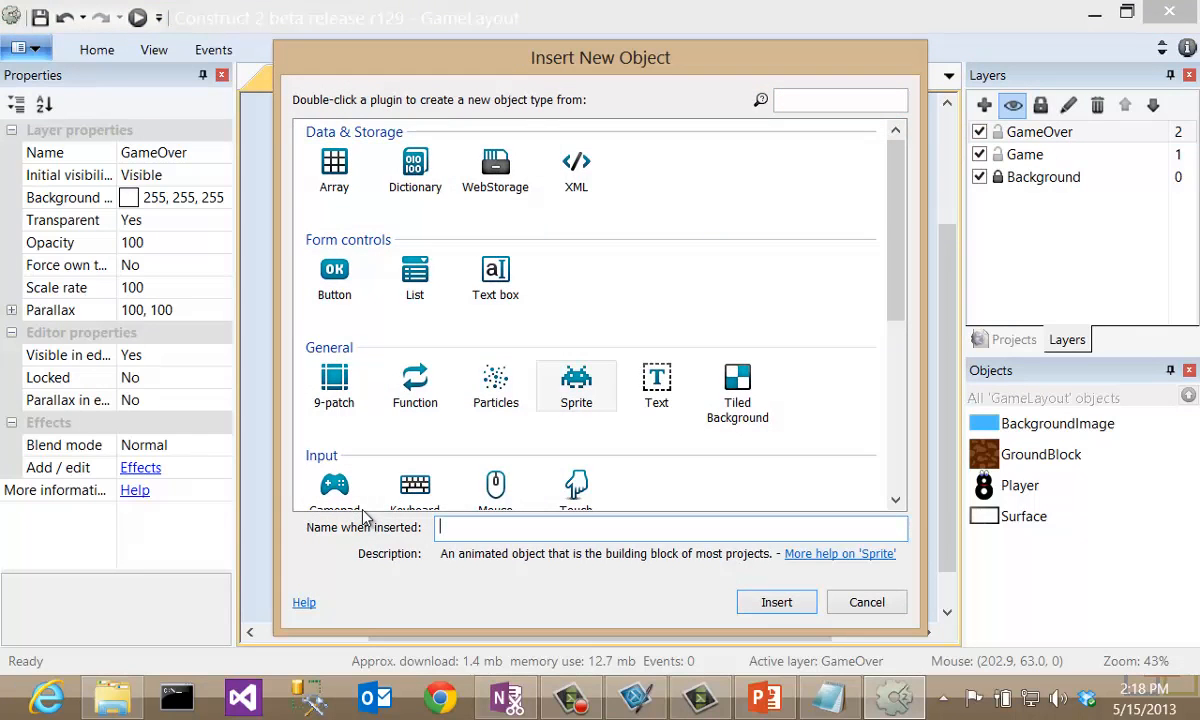
pyautogui.write('YouLose')
pyautogui.press('Return')
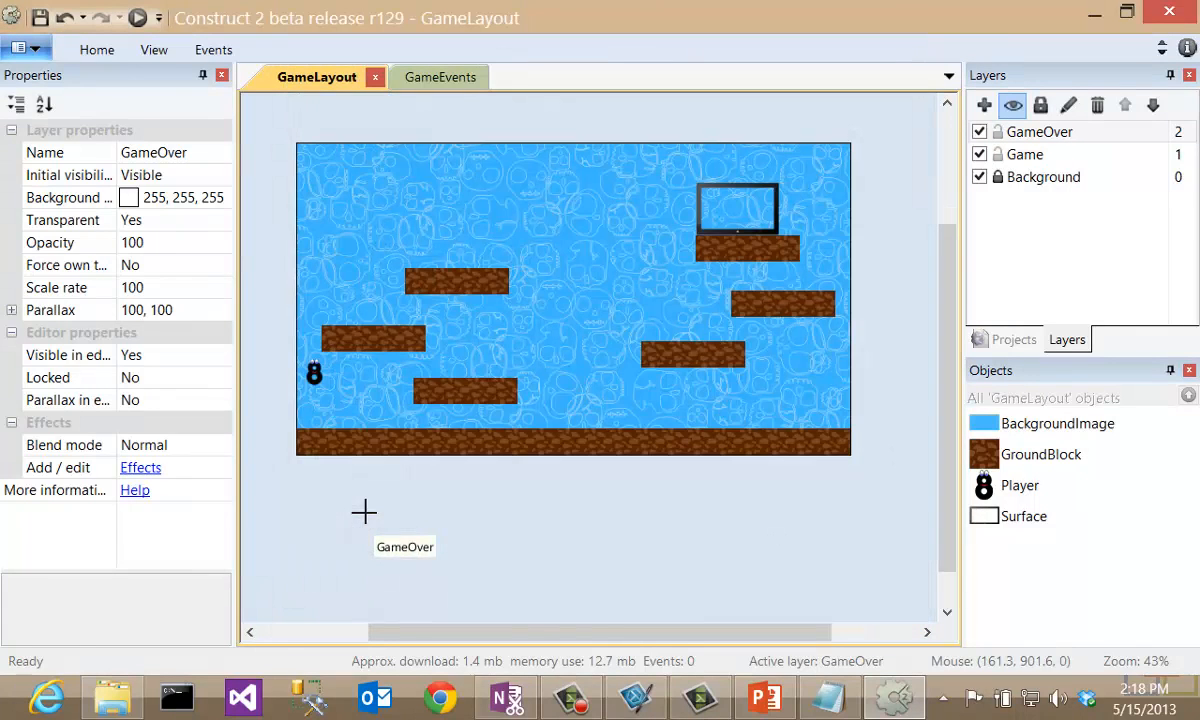
pyautogui.click(373, 164)
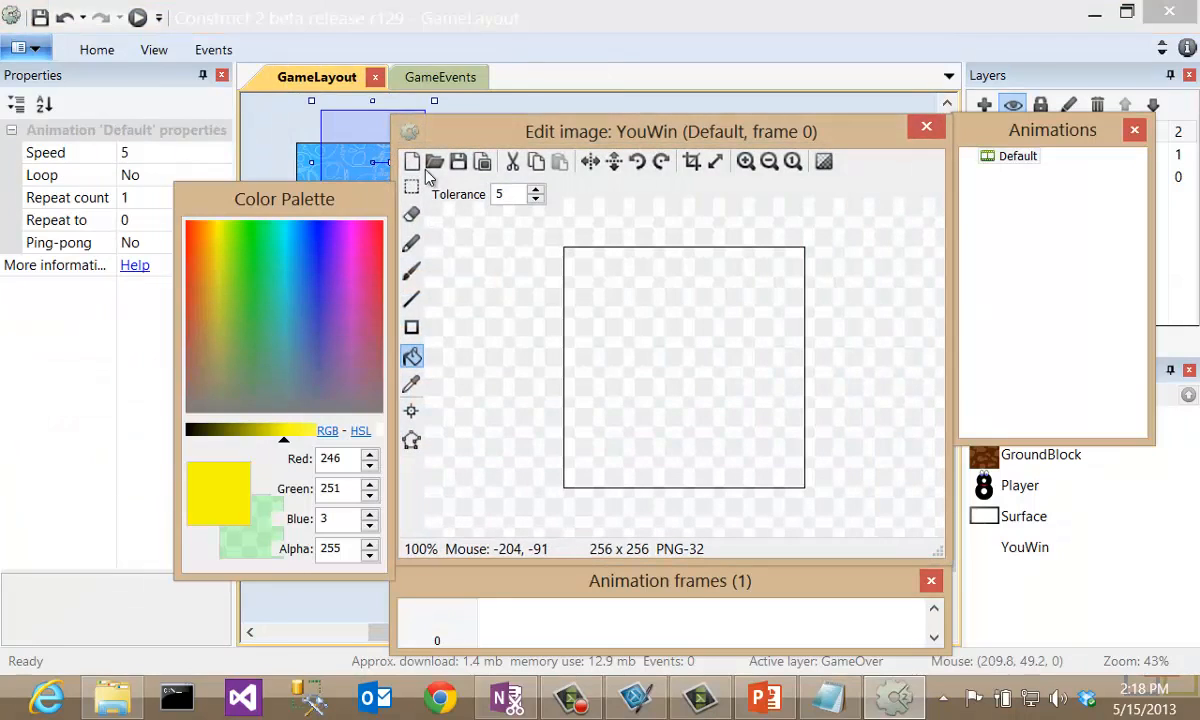
# Load YouWin.png as the YouWin sprite's image and close the image editor
pyautogui.click(434, 162)
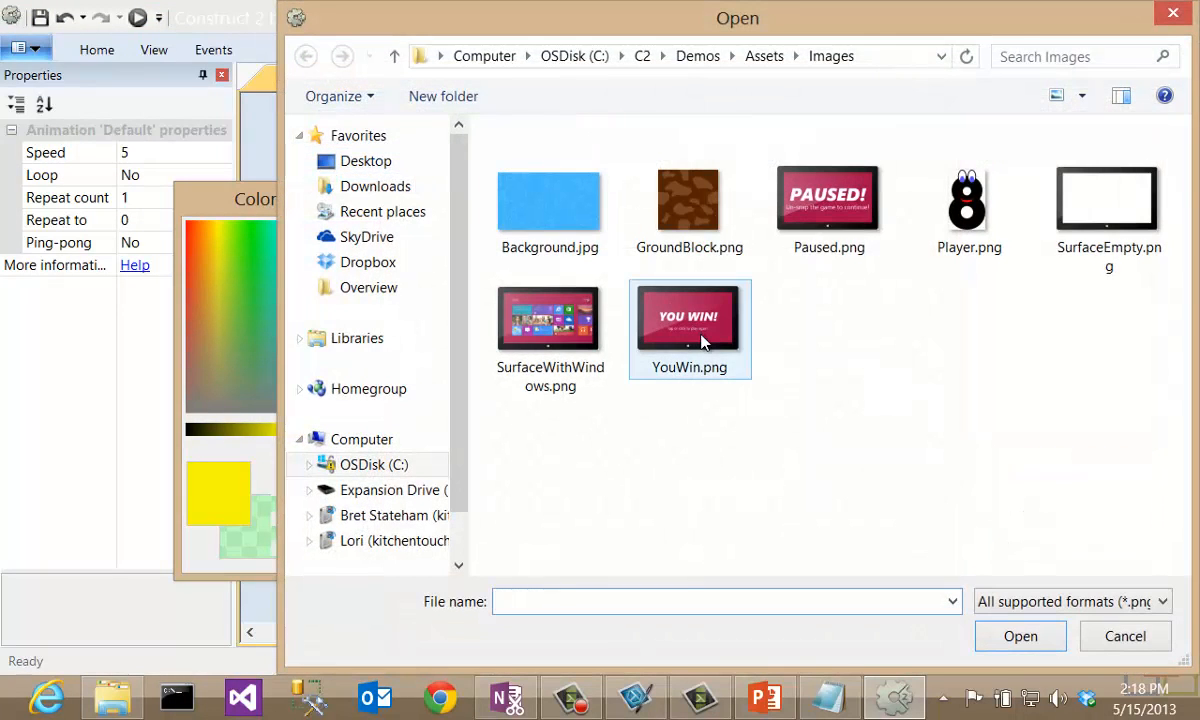
pyautogui.click(700, 335)
pyautogui.click(1005, 630)
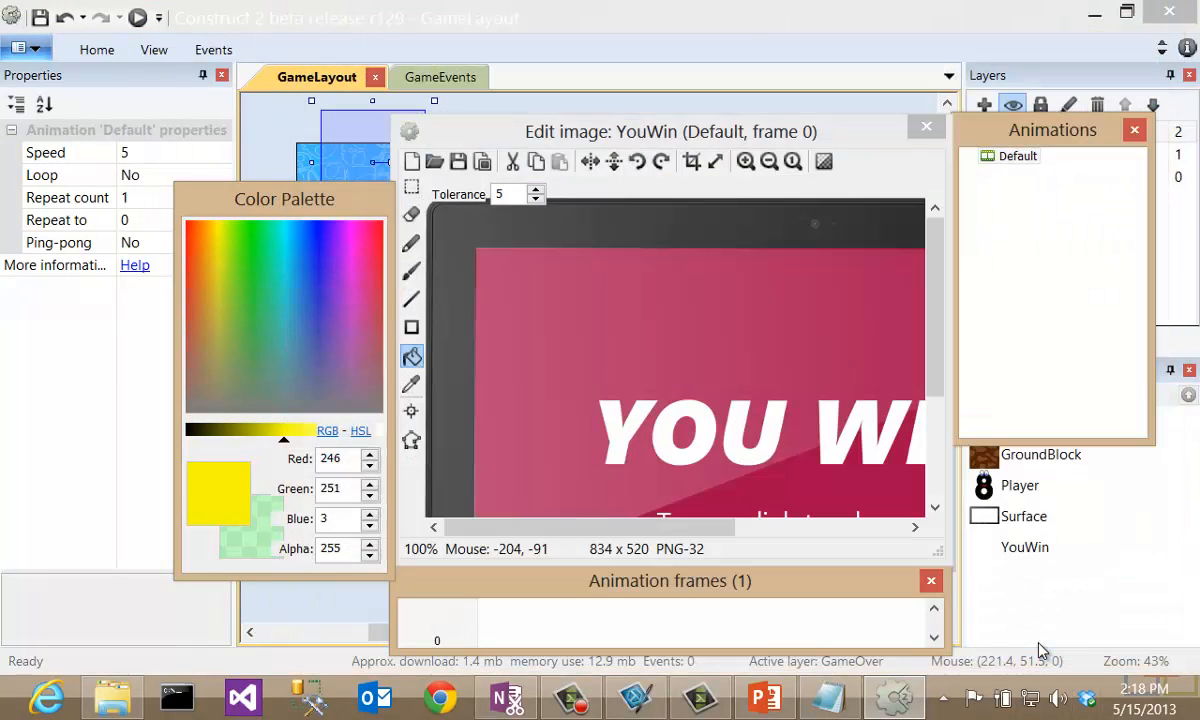
pyautogui.click(926, 126)
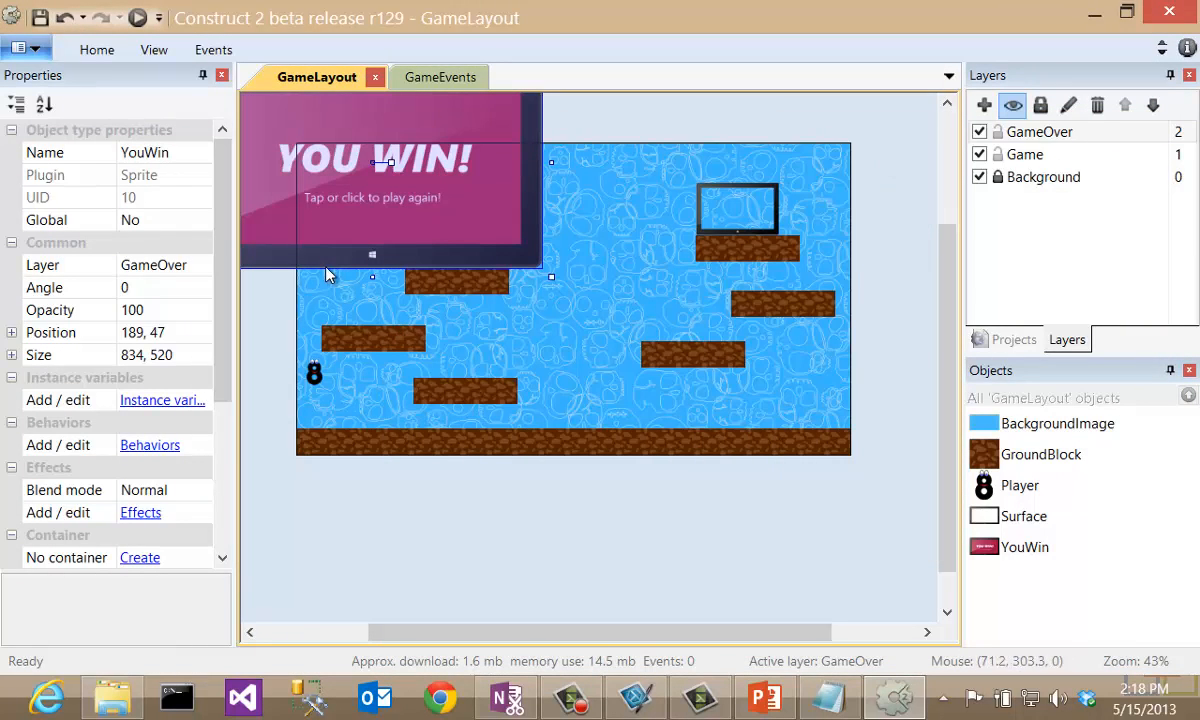
# Center the YouWin sprite horizontally and vertically in the window area
pyautogui.rightClick(425, 112)
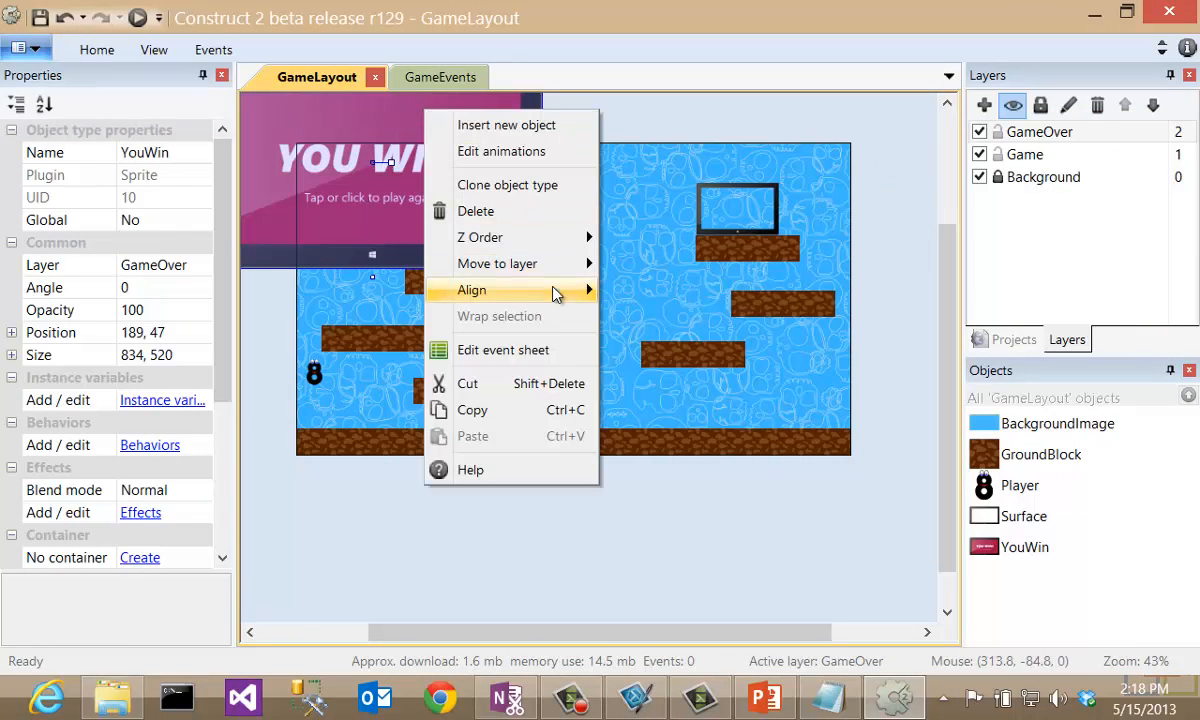
pyautogui.moveTo(557, 289)
pyautogui.moveTo(697, 291)
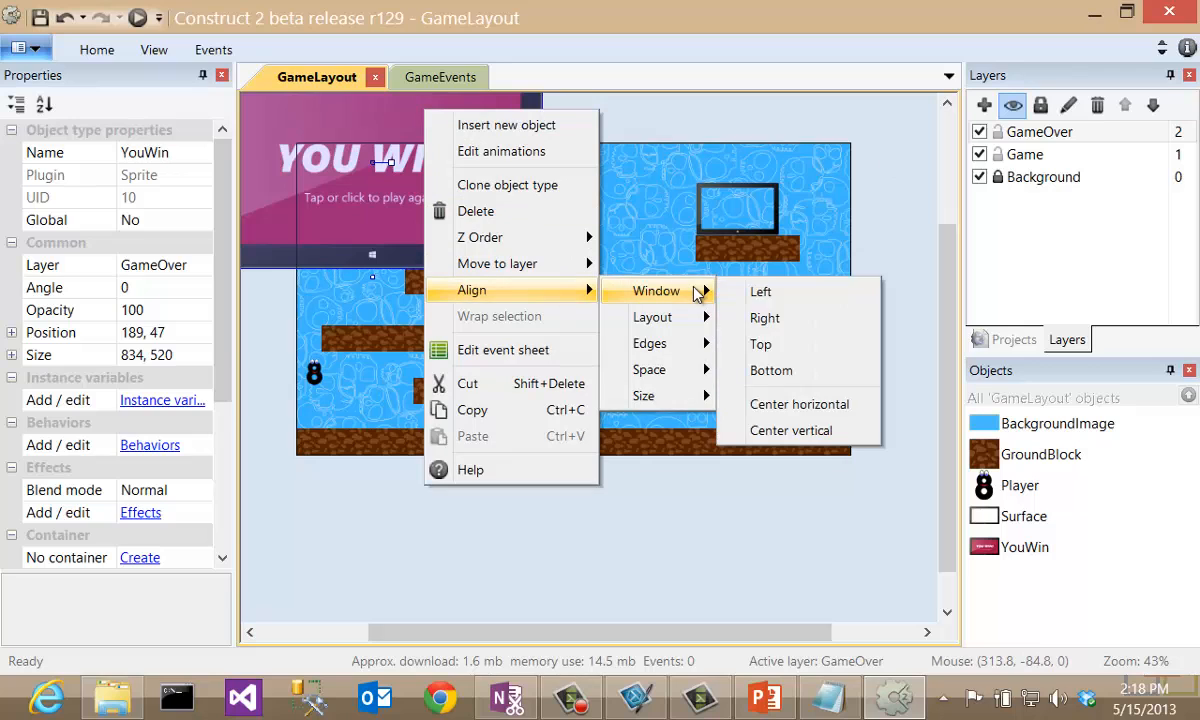
pyautogui.click(810, 405)
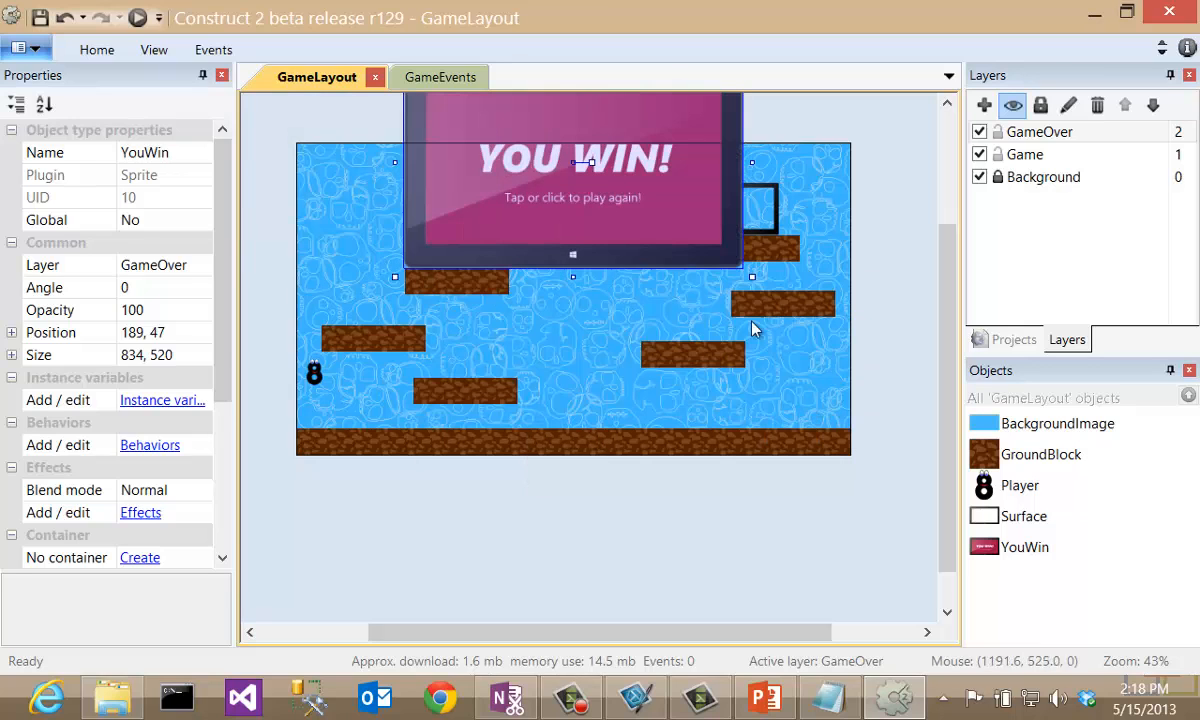
pyautogui.rightClick(644, 113)
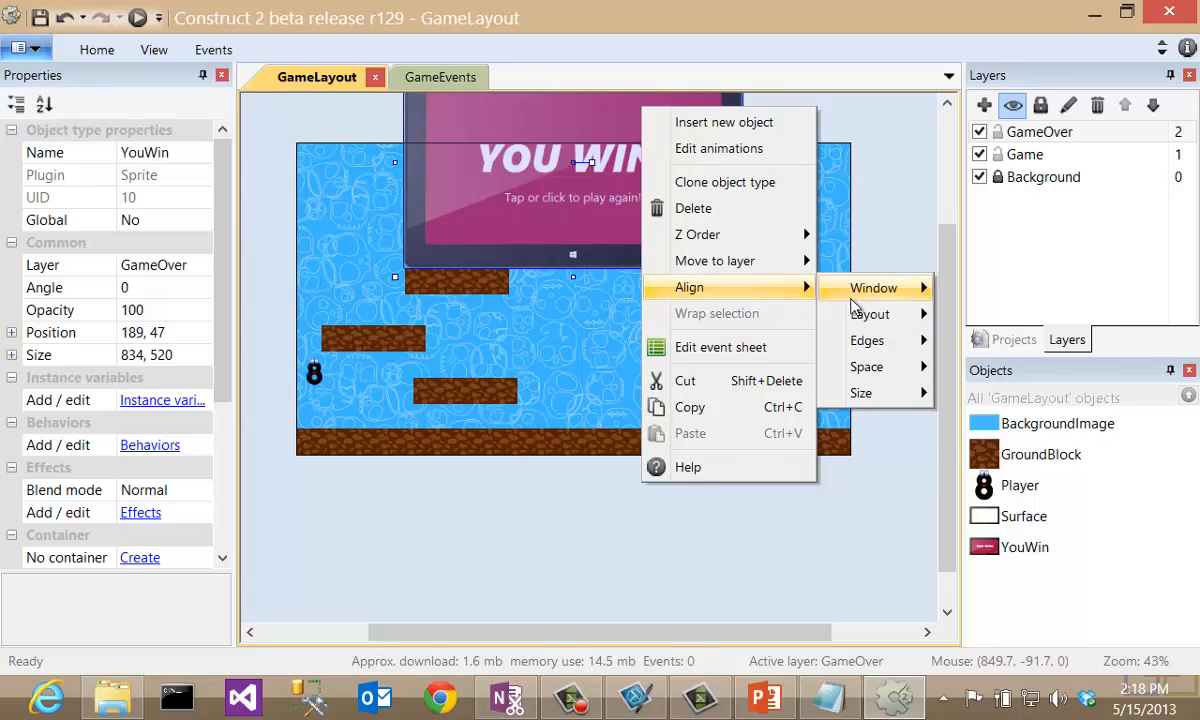
pyautogui.moveTo(876, 288)
pyautogui.click(995, 423)
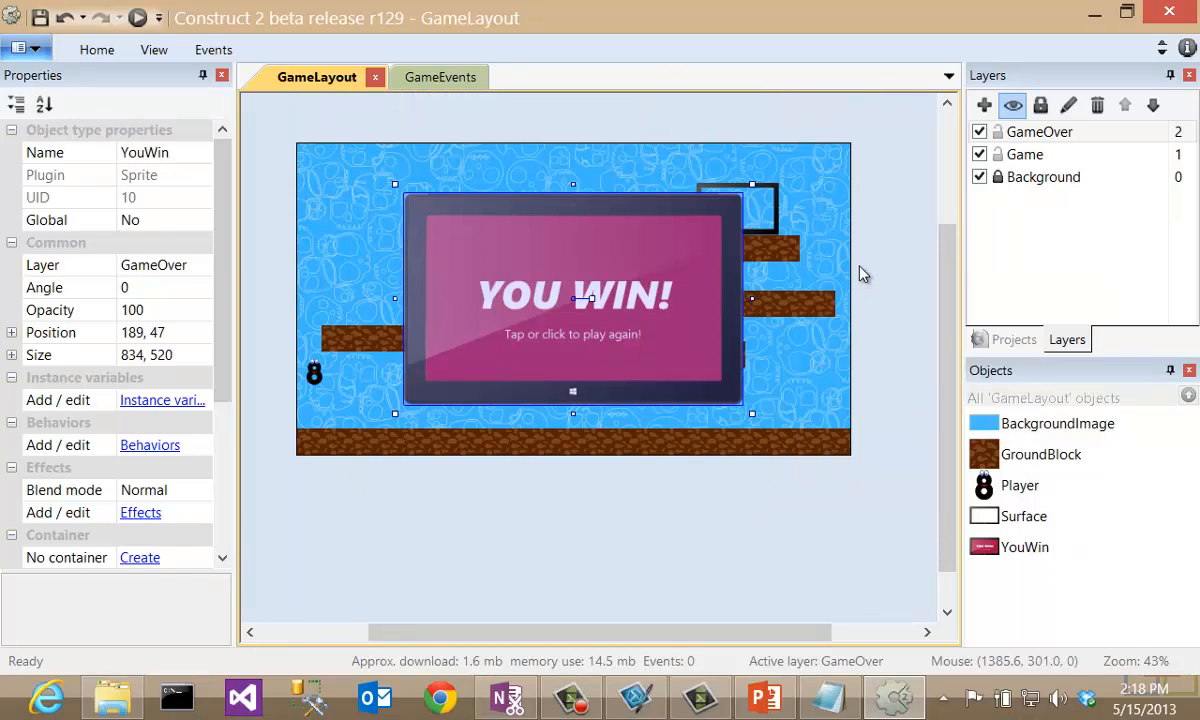
pyautogui.click(1100, 140)
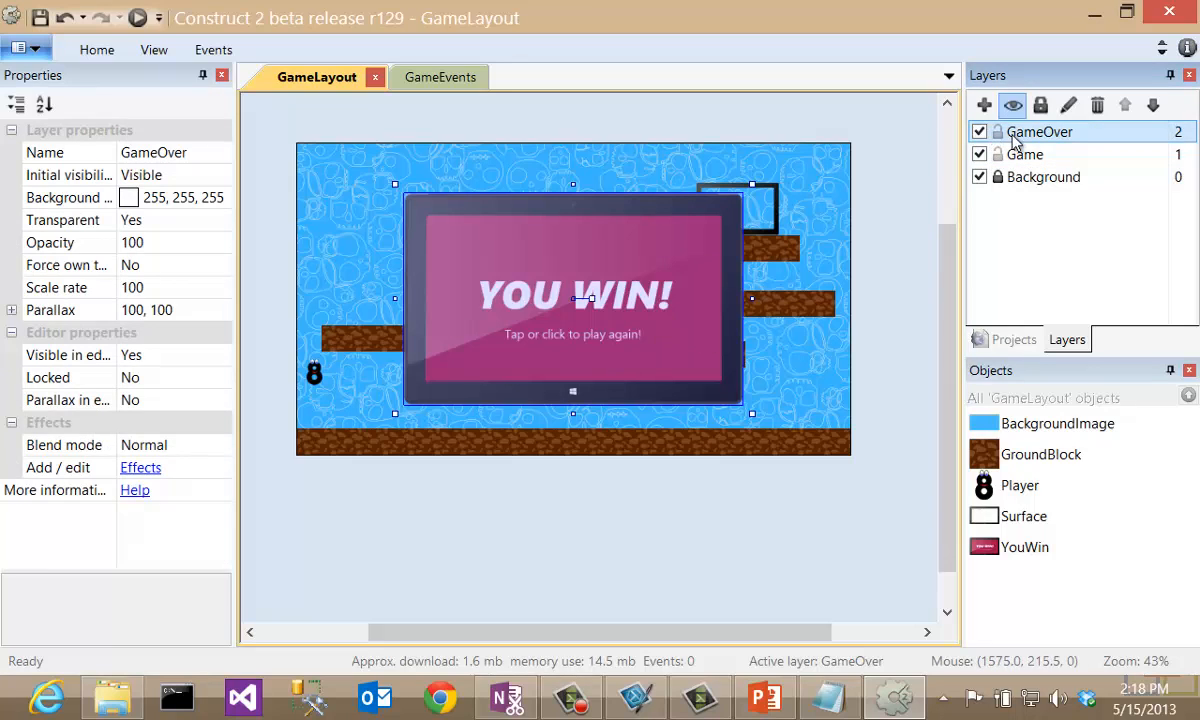
pyautogui.rightClick(1012, 137)
pyautogui.click(1062, 211)
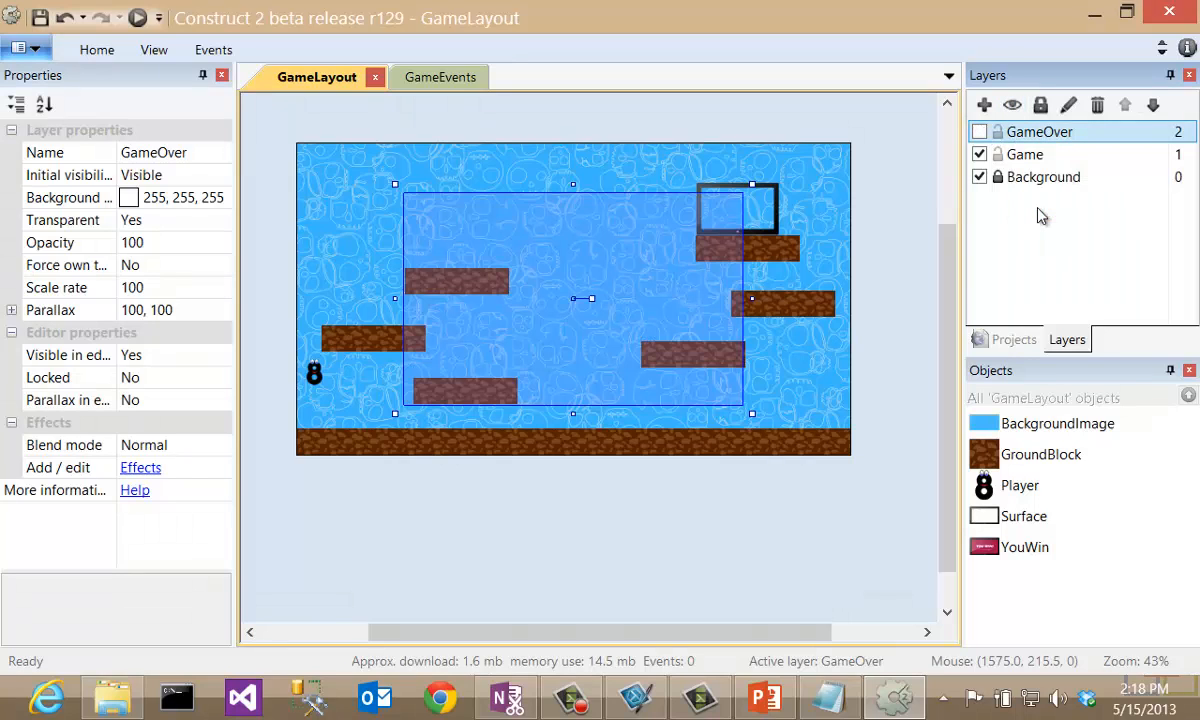
pyautogui.rightClick(1027, 140)
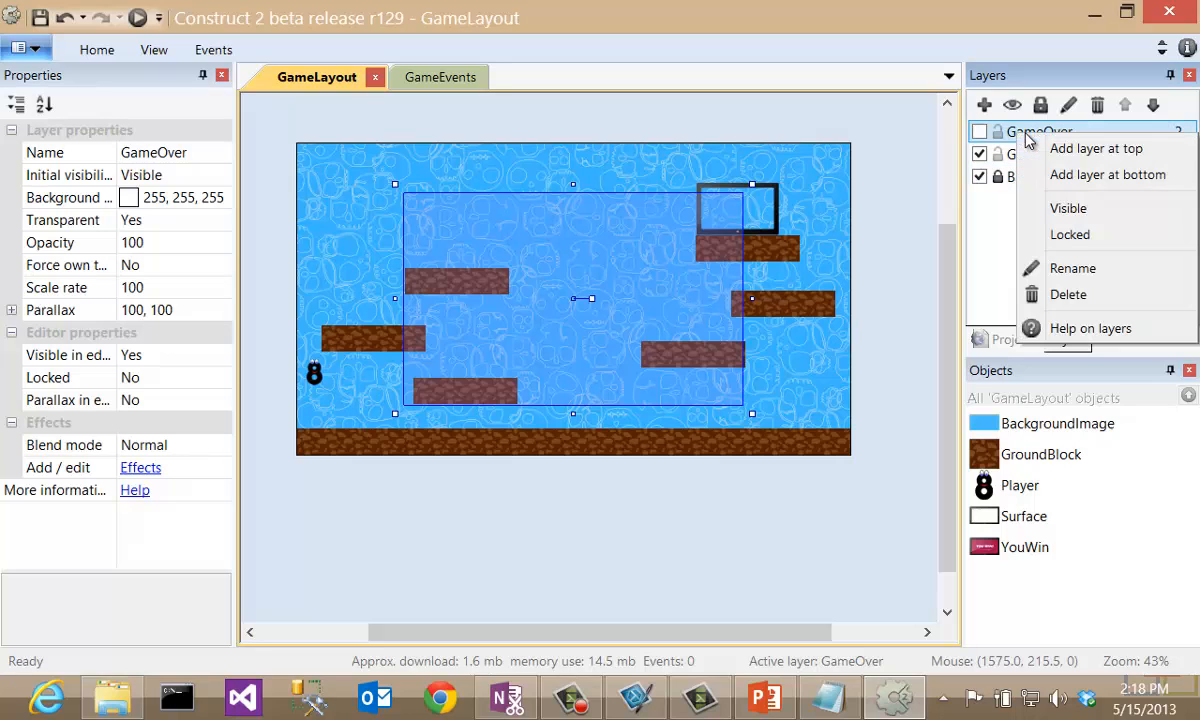
pyautogui.click(1003, 212)
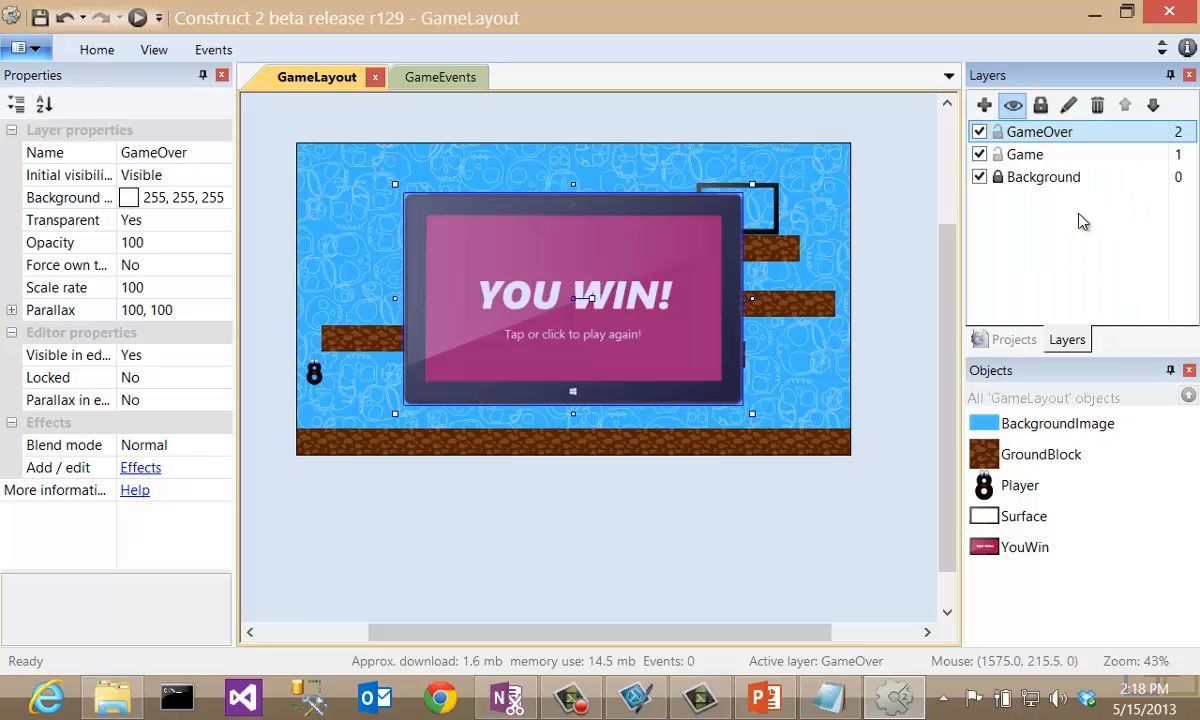
# Set the GameOver layer's initial visibility to invisible so it is hidden when the layout starts
pyautogui.doubleClick(1083, 136)
pyautogui.click(1108, 131)
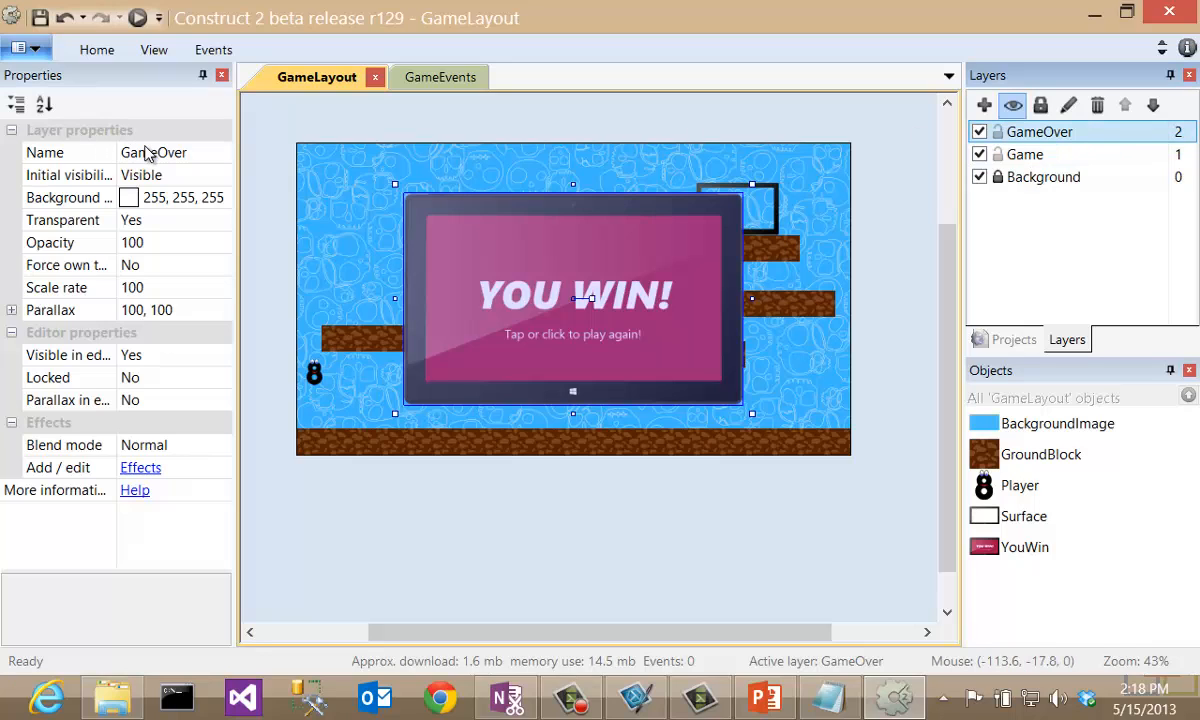
pyautogui.click(75, 175)
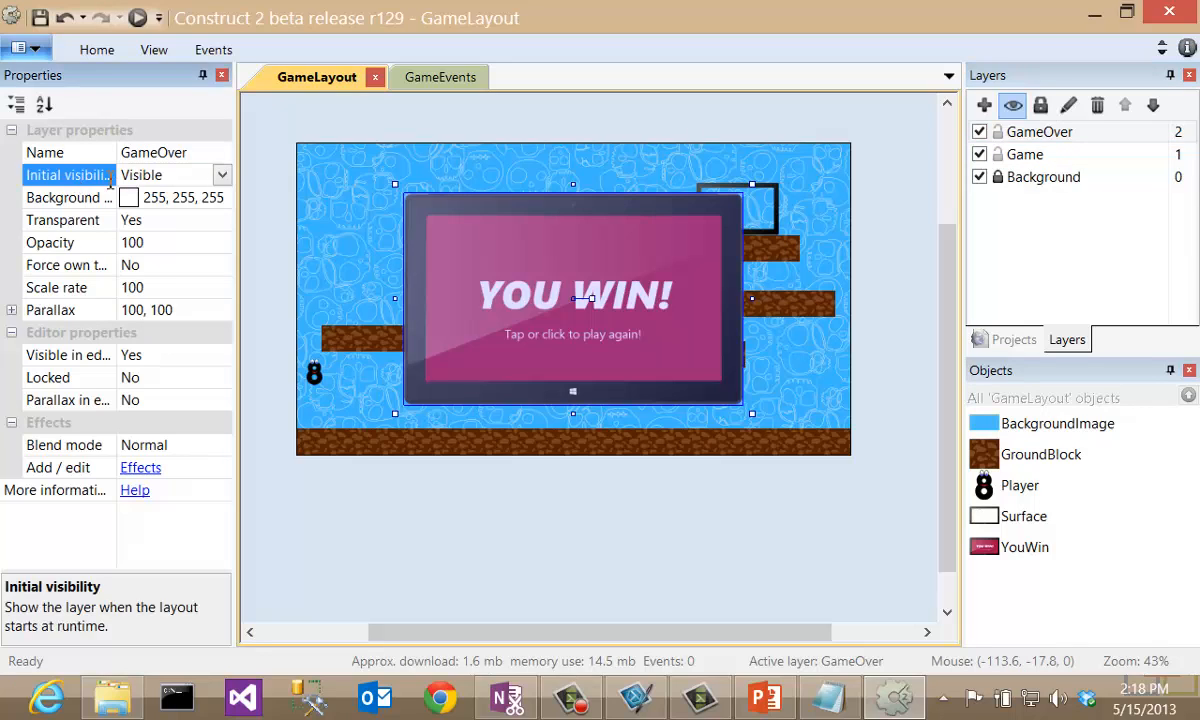
pyautogui.click(222, 175)
pyautogui.click(140, 214)
pyautogui.click(597, 543)
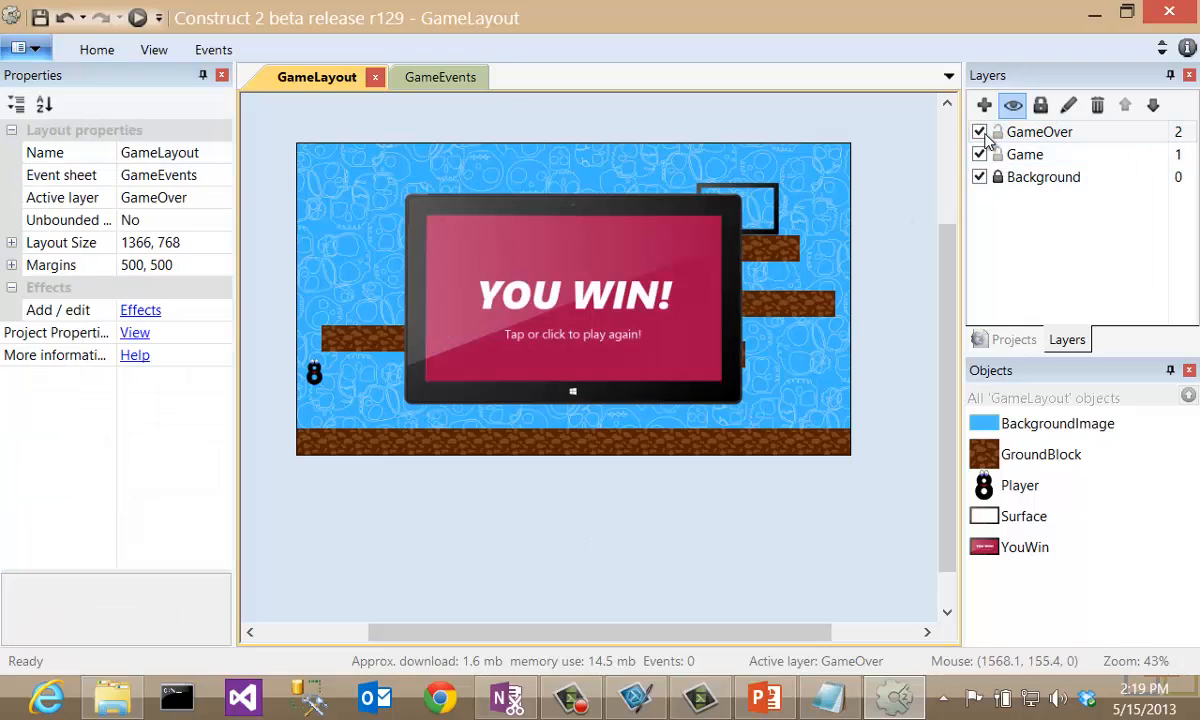
# Hide the GameOver layer in the editor and save the project
pyautogui.click(979, 132)
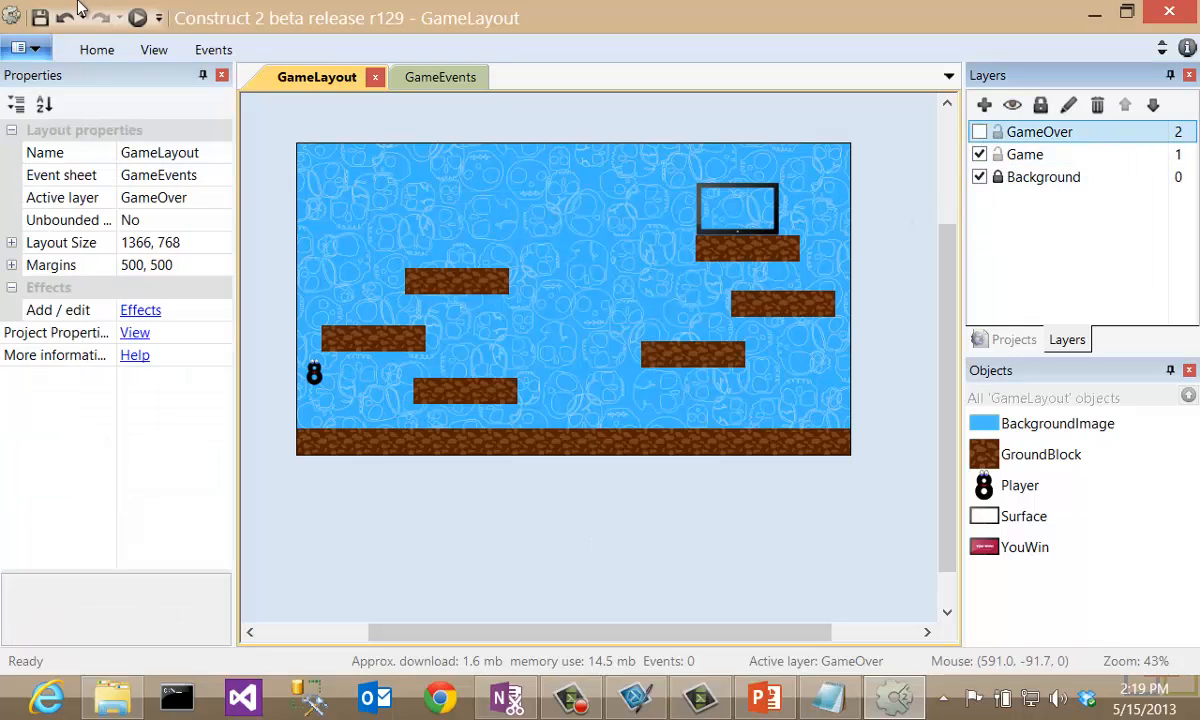
pyautogui.click(36, 16)
pyautogui.click(322, 118)
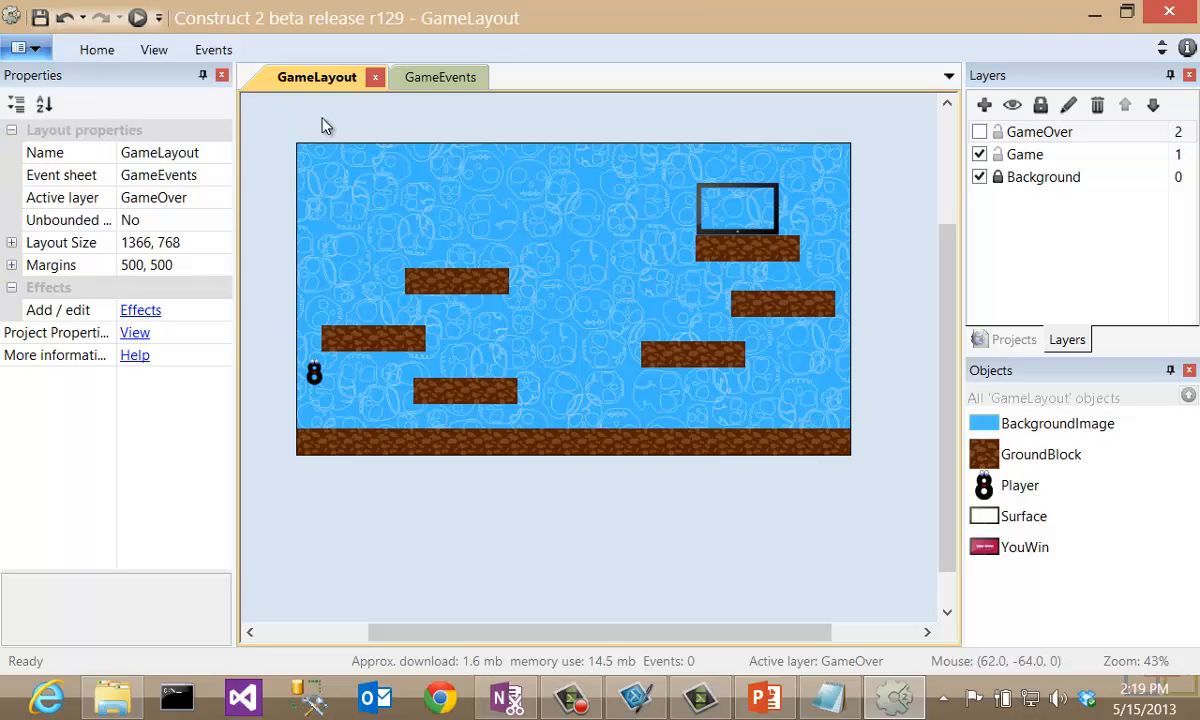
# Run the layout in the browser and jump the player across the platforms up to the Surface sprite
pyautogui.click(138, 18)
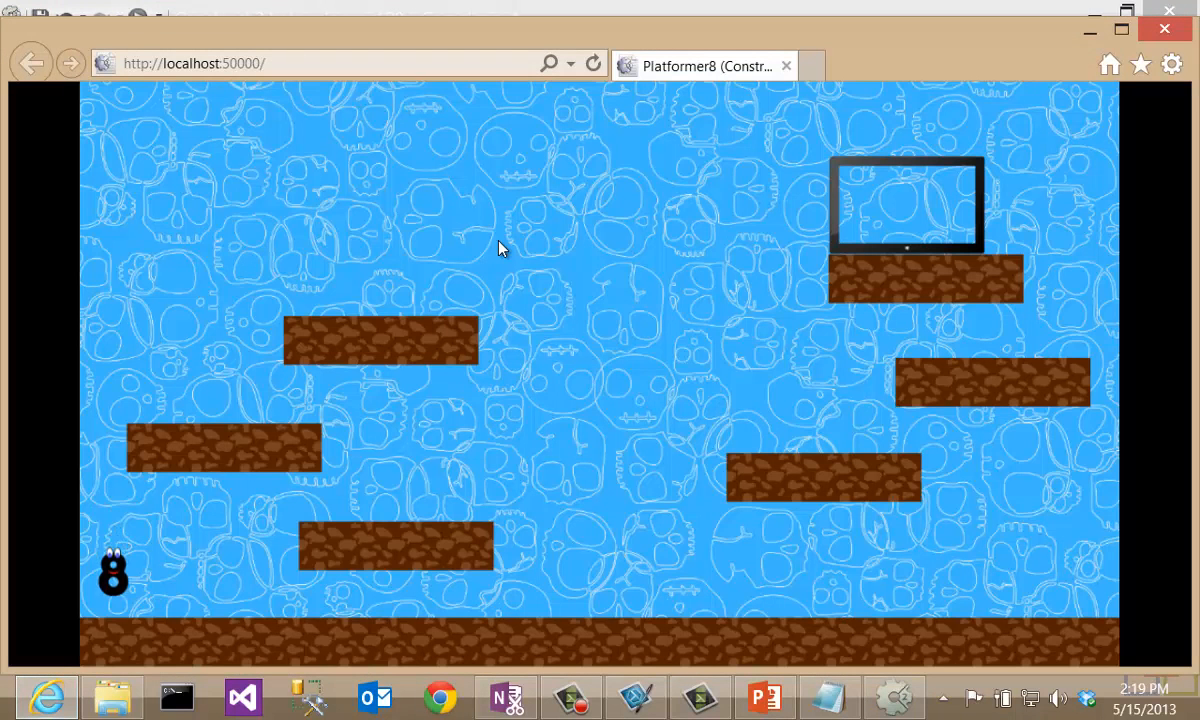
pyautogui.press('Right')
pyautogui.press('Up')
pyautogui.press('Left')
pyautogui.press('Up')
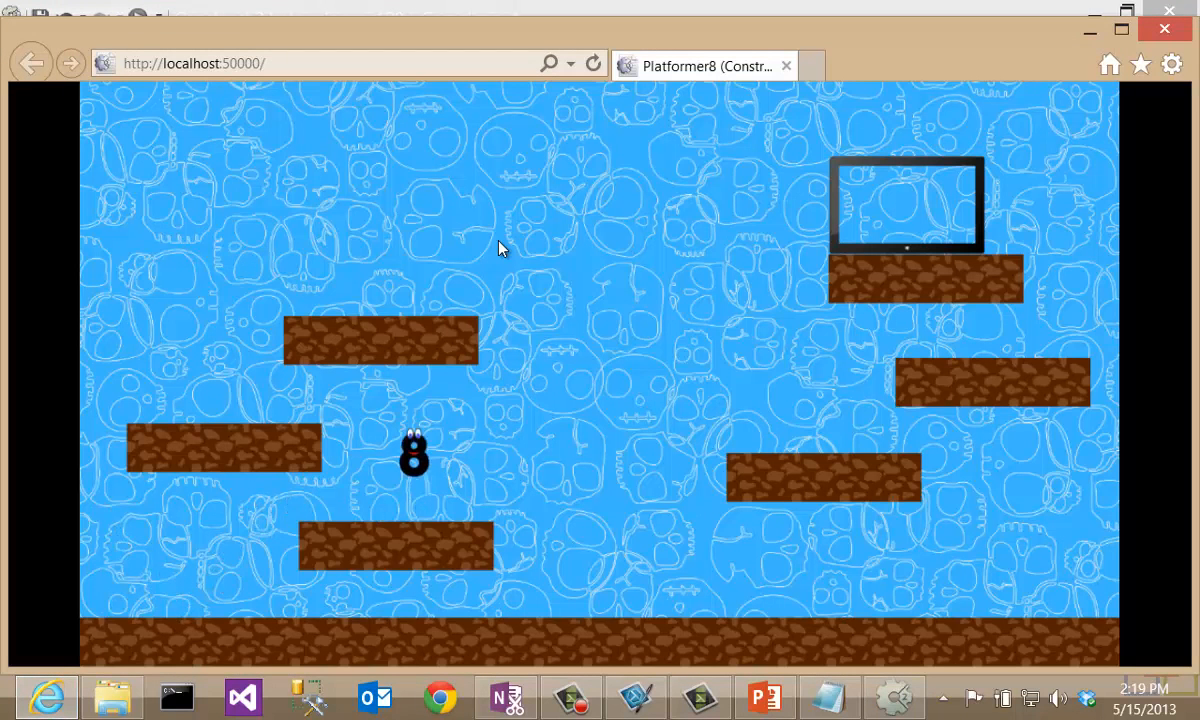
pyautogui.press('Up')
pyautogui.press('Right')
pyautogui.press('Up')
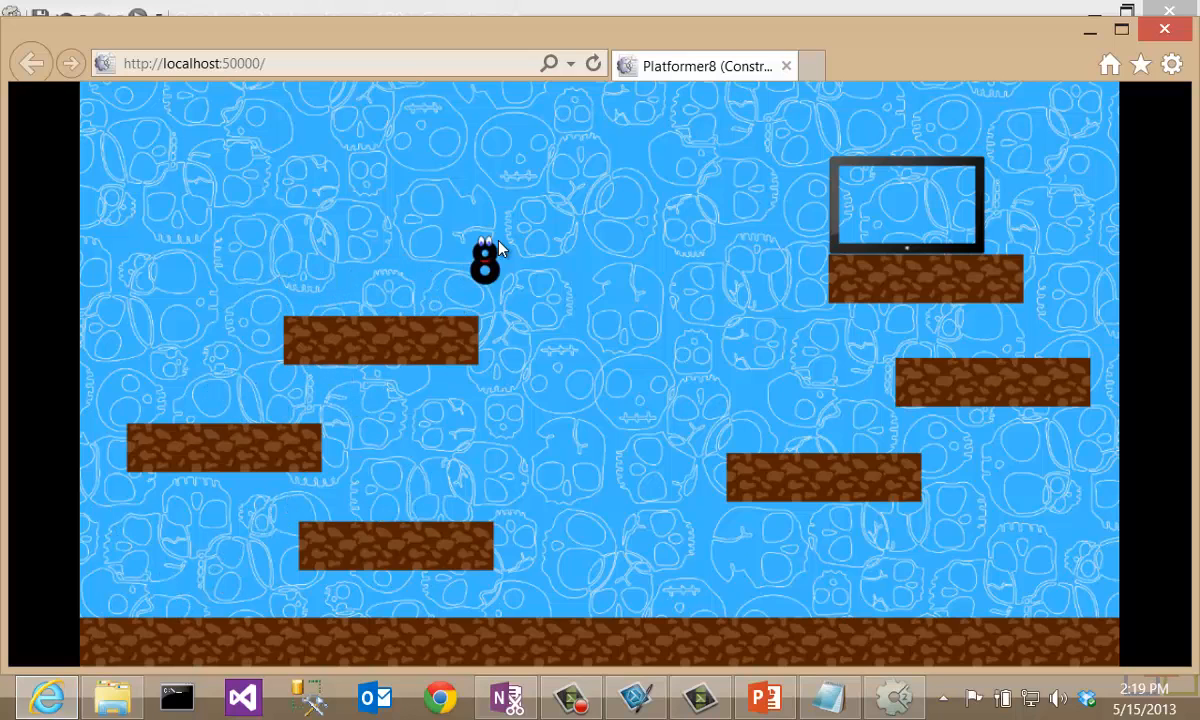
pyautogui.press('Up')
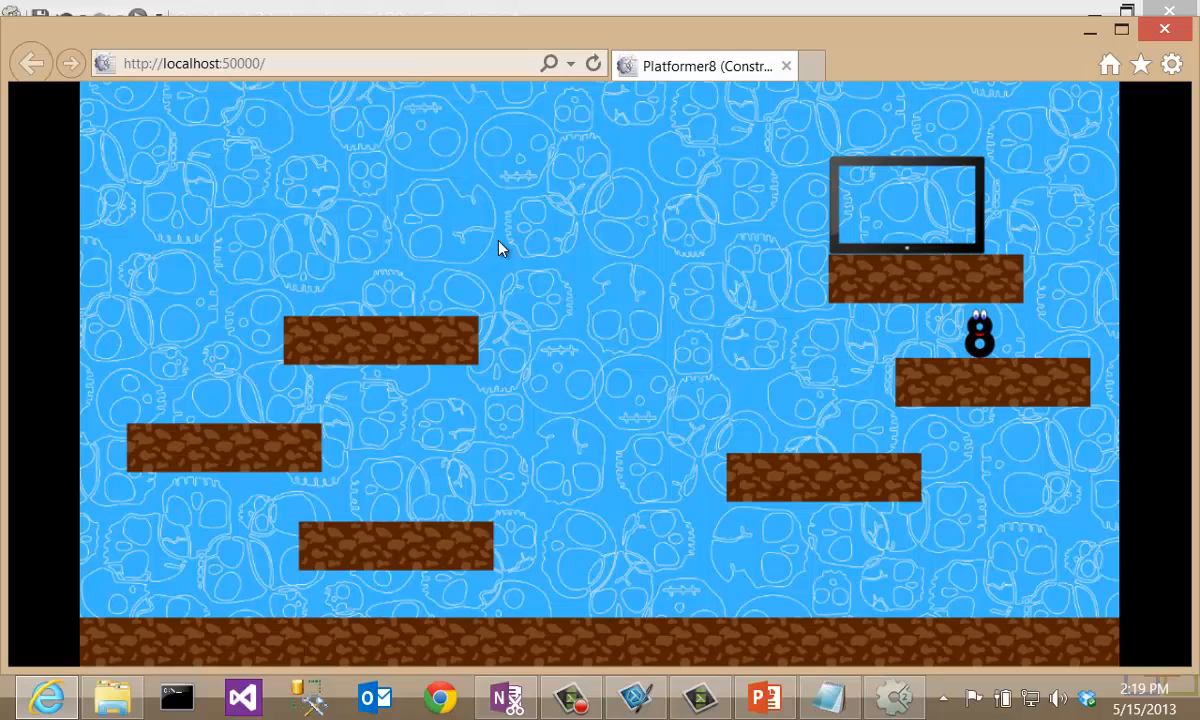
pyautogui.press('Up')
pyautogui.press('Left')
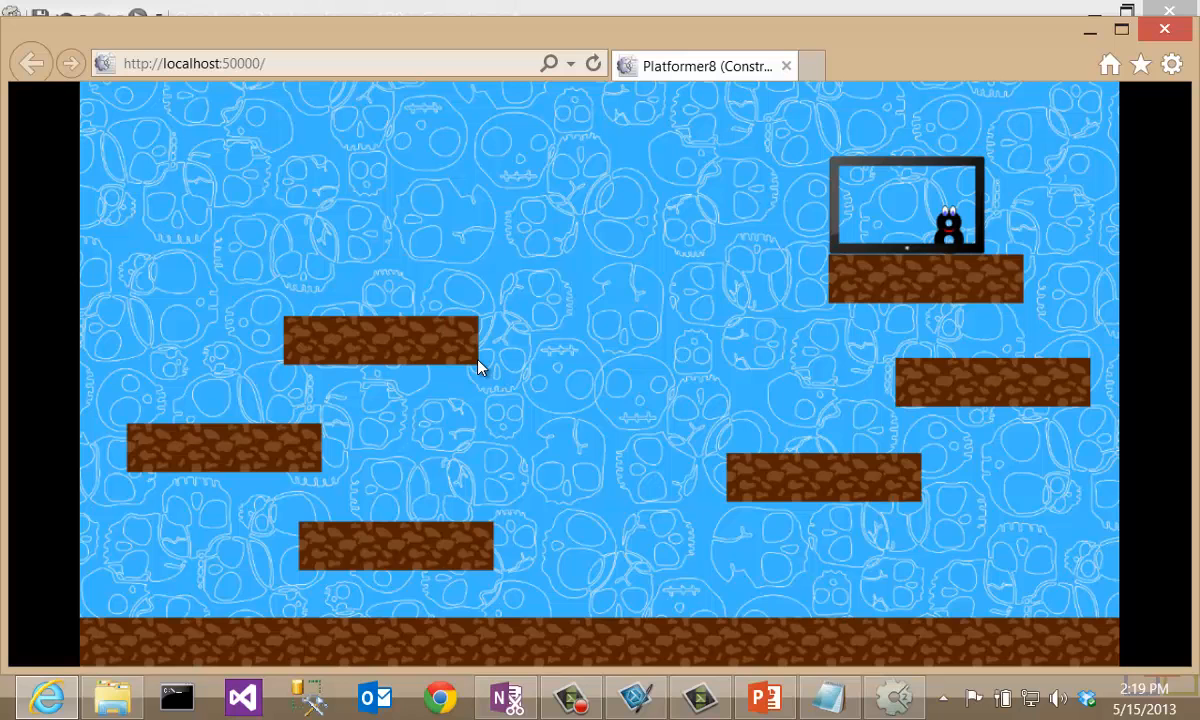
# Close the game preview and open the GameEvents event sheet
pyautogui.click(1164, 28)
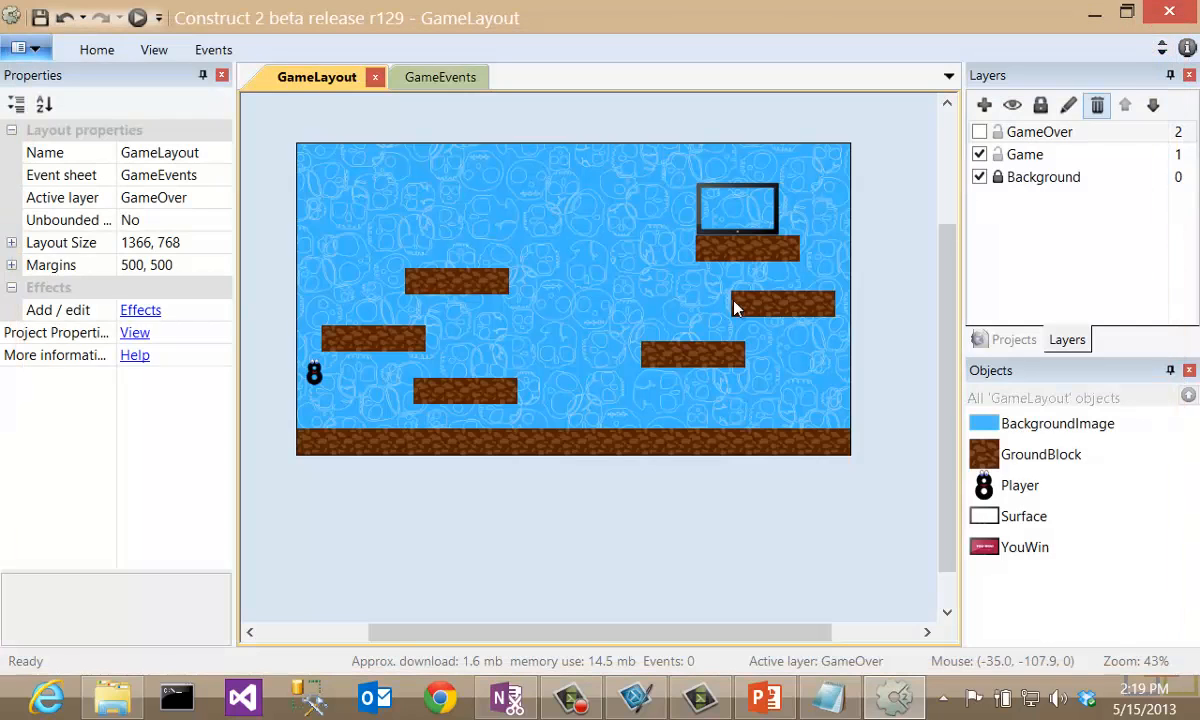
pyautogui.click(437, 74)
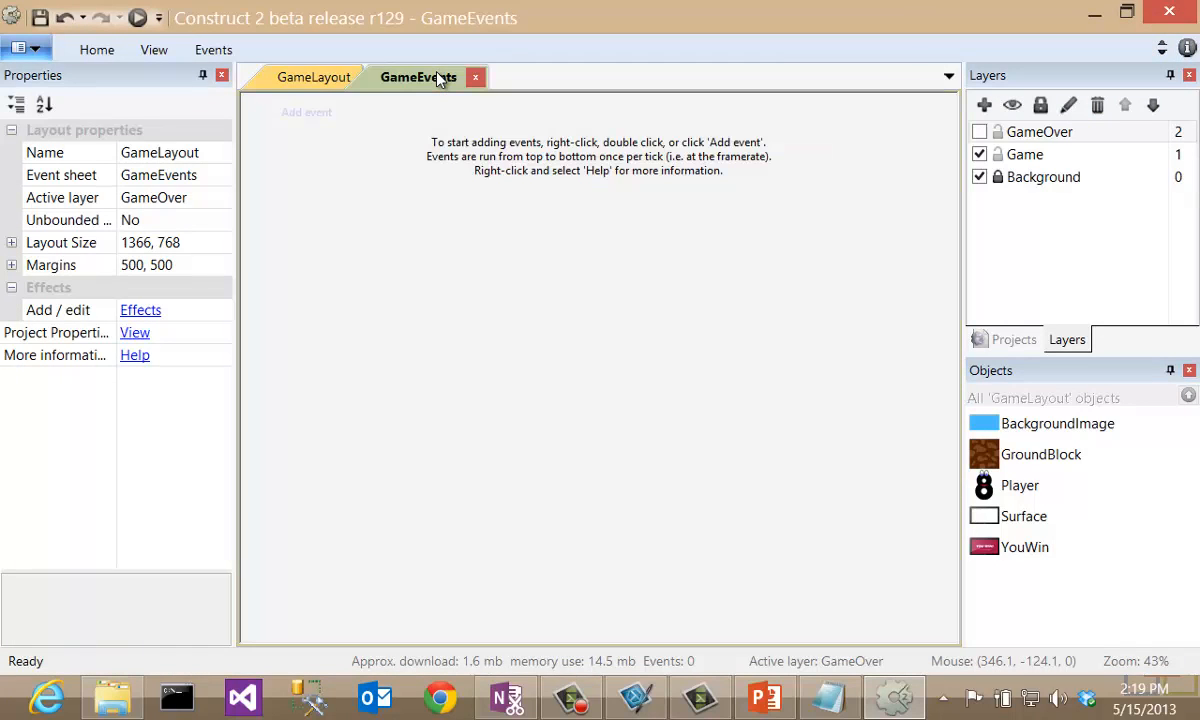
pyautogui.click(829, 697)
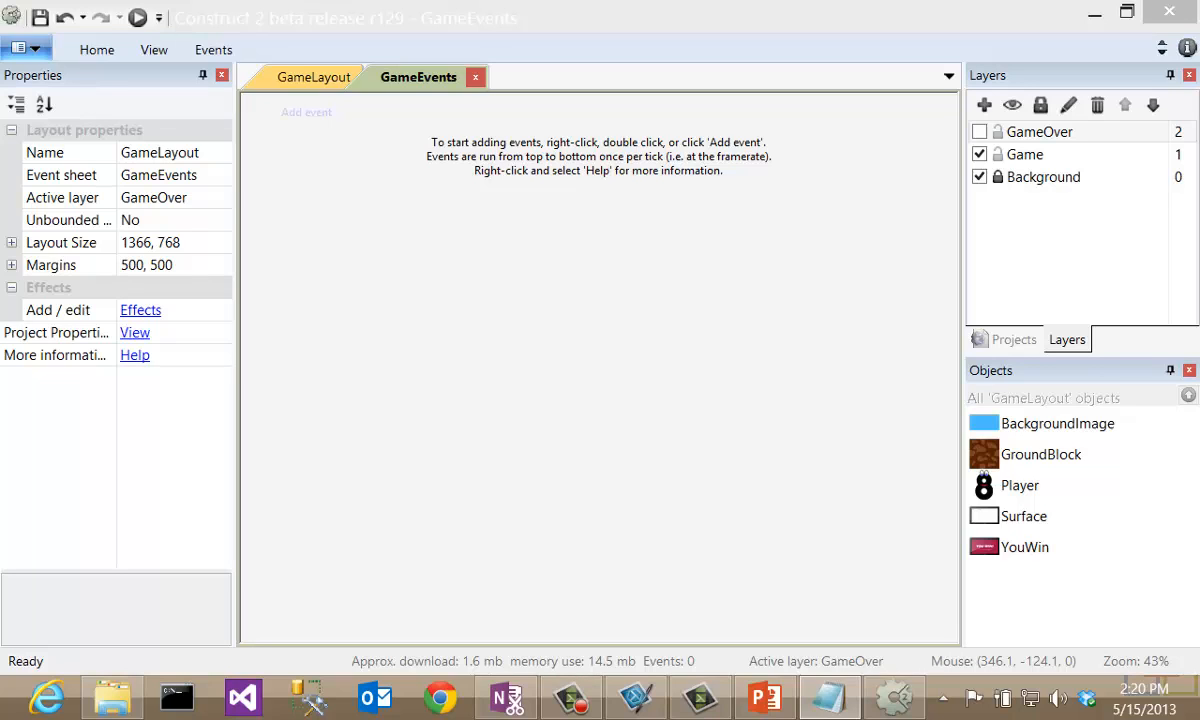
# Add an event that triggers when the Player collides with the Surface object
pyautogui.click(297, 114)
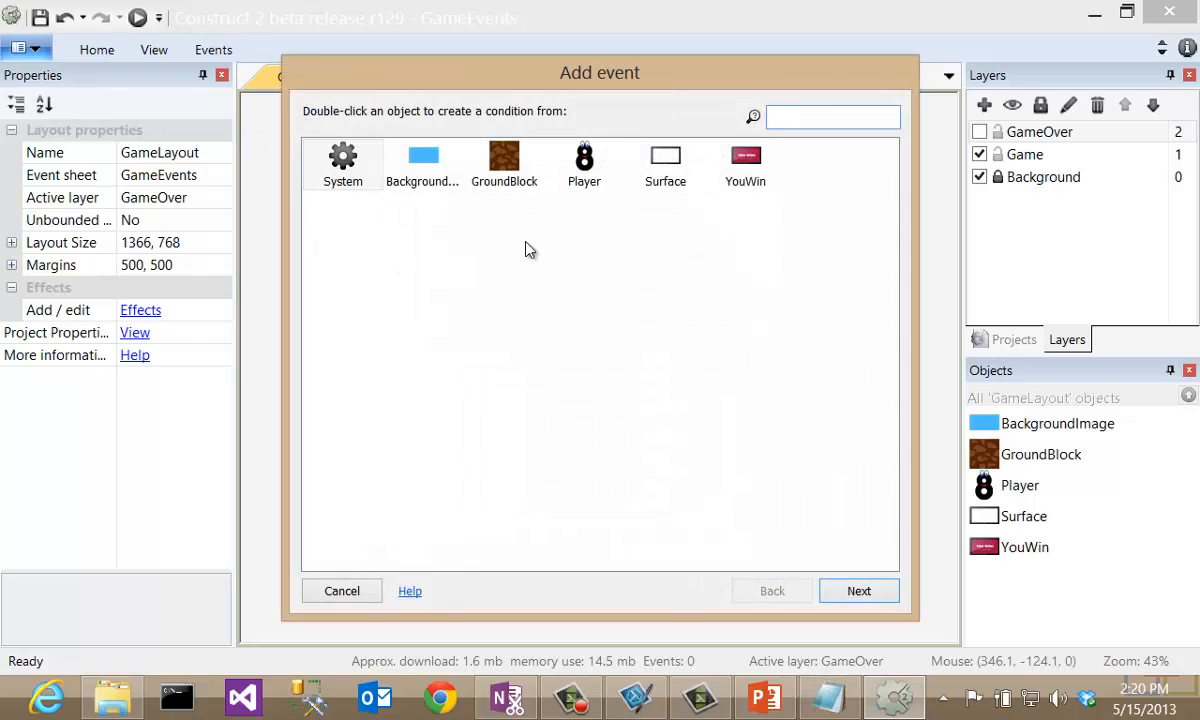
pyautogui.click(585, 167)
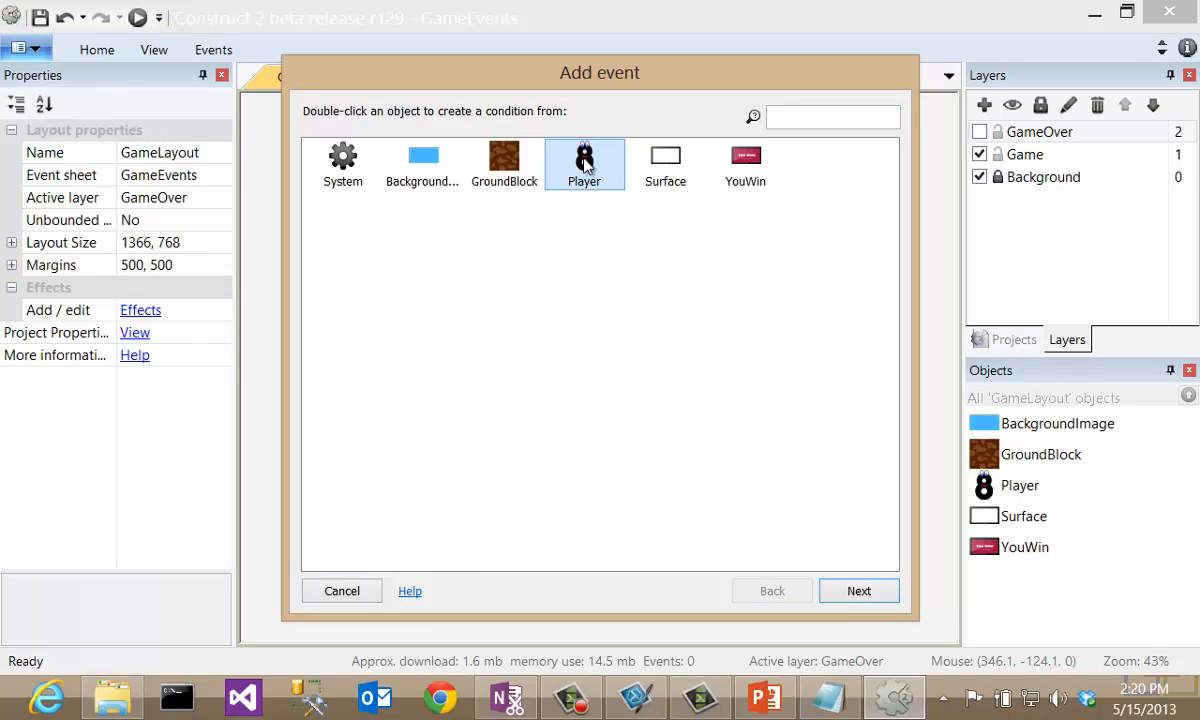
pyautogui.click(859, 591)
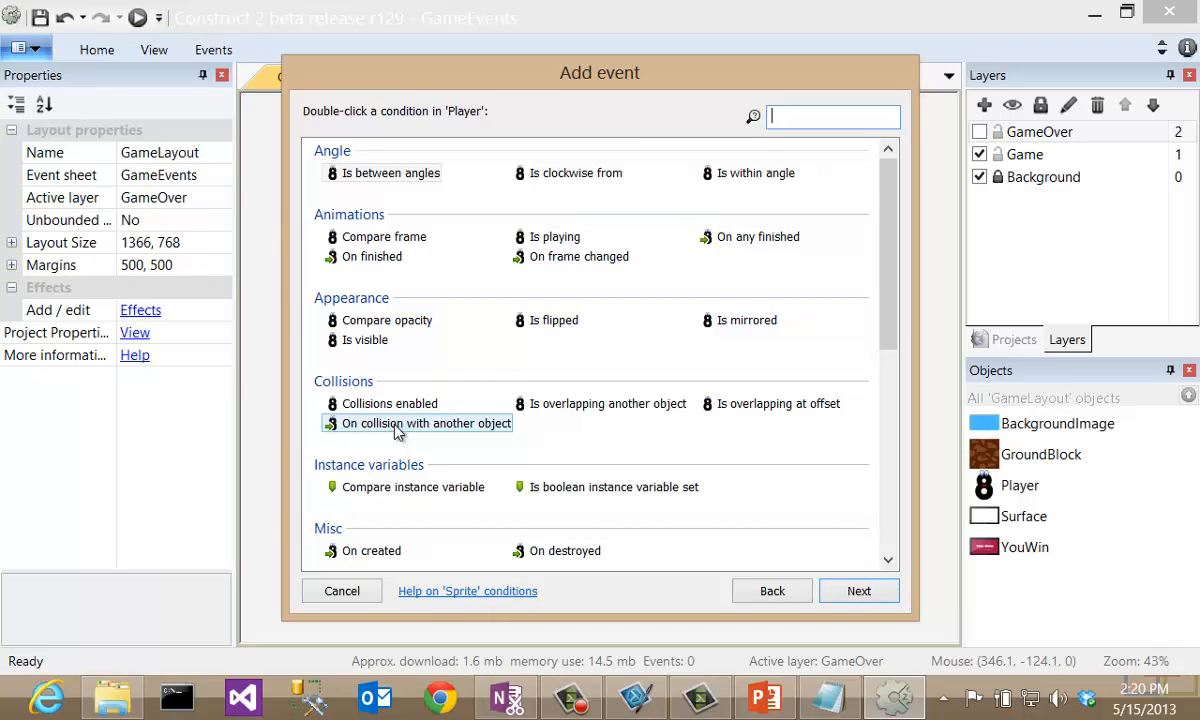
pyautogui.click(481, 426)
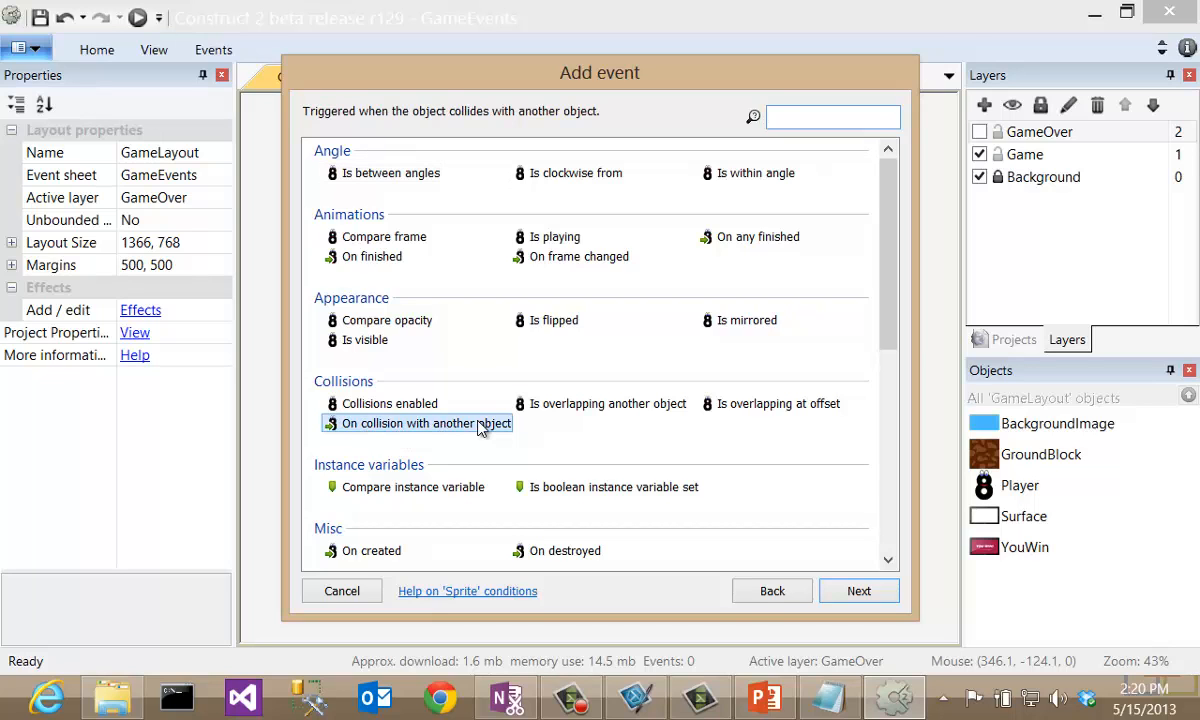
pyautogui.click(858, 591)
pyautogui.click(659, 350)
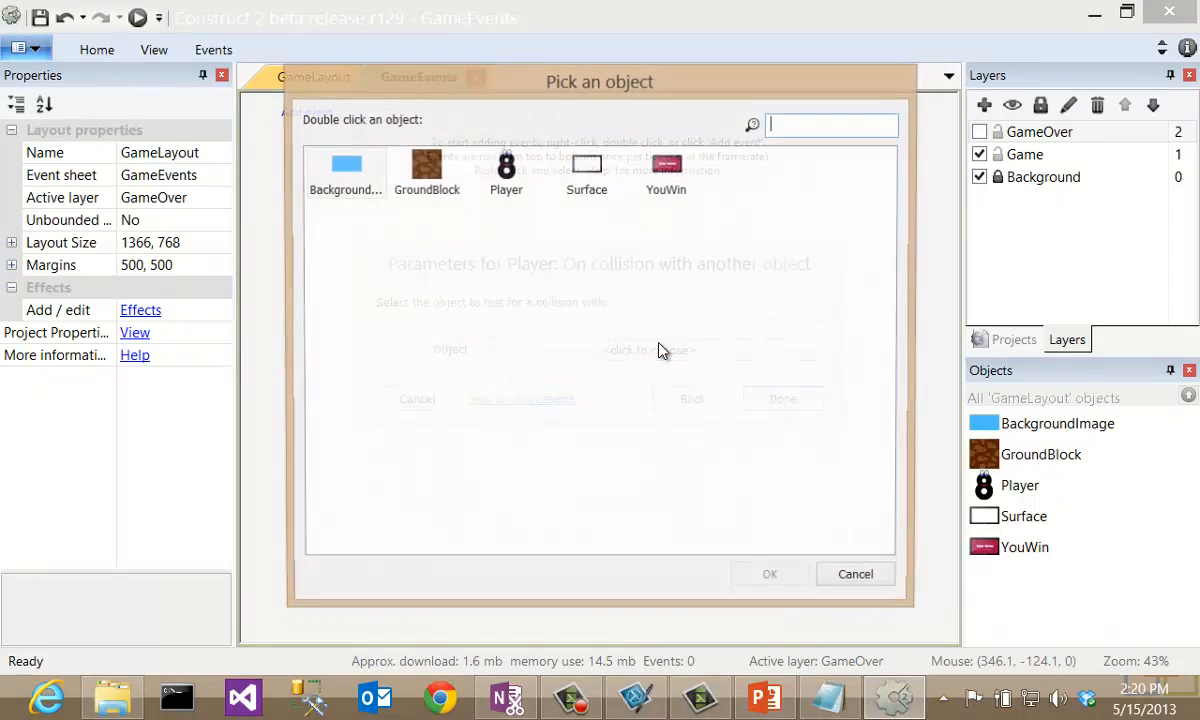
pyautogui.click(587, 172)
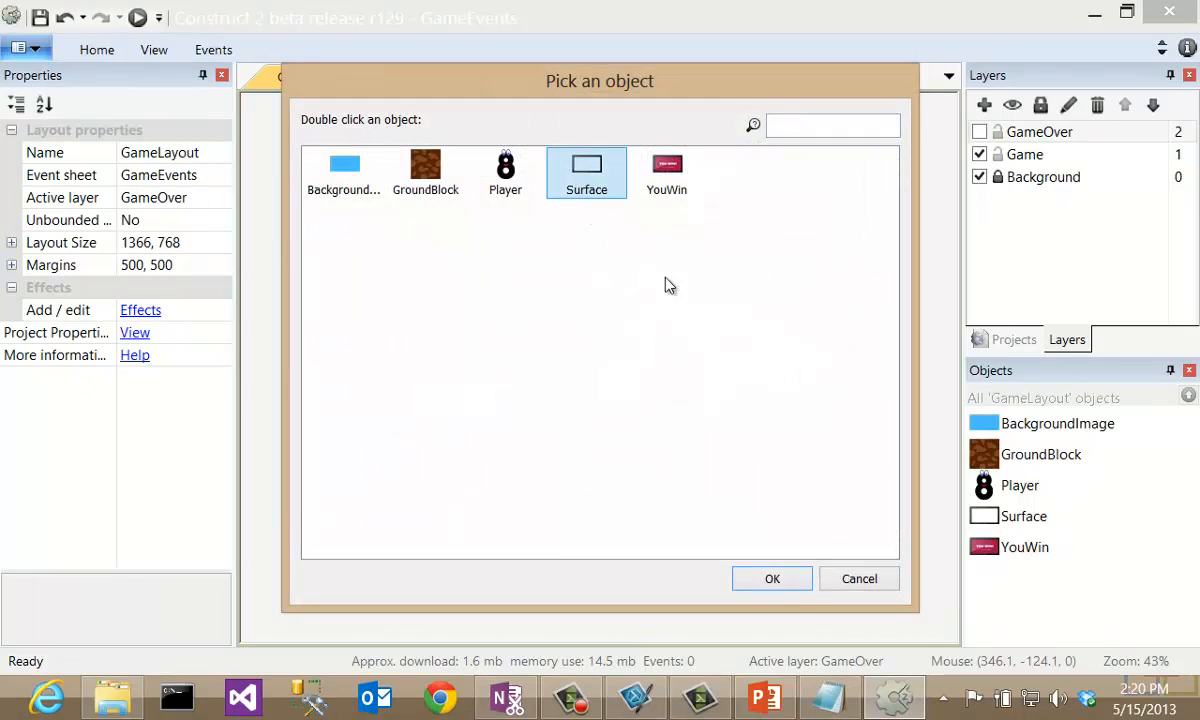
pyautogui.click(770, 578)
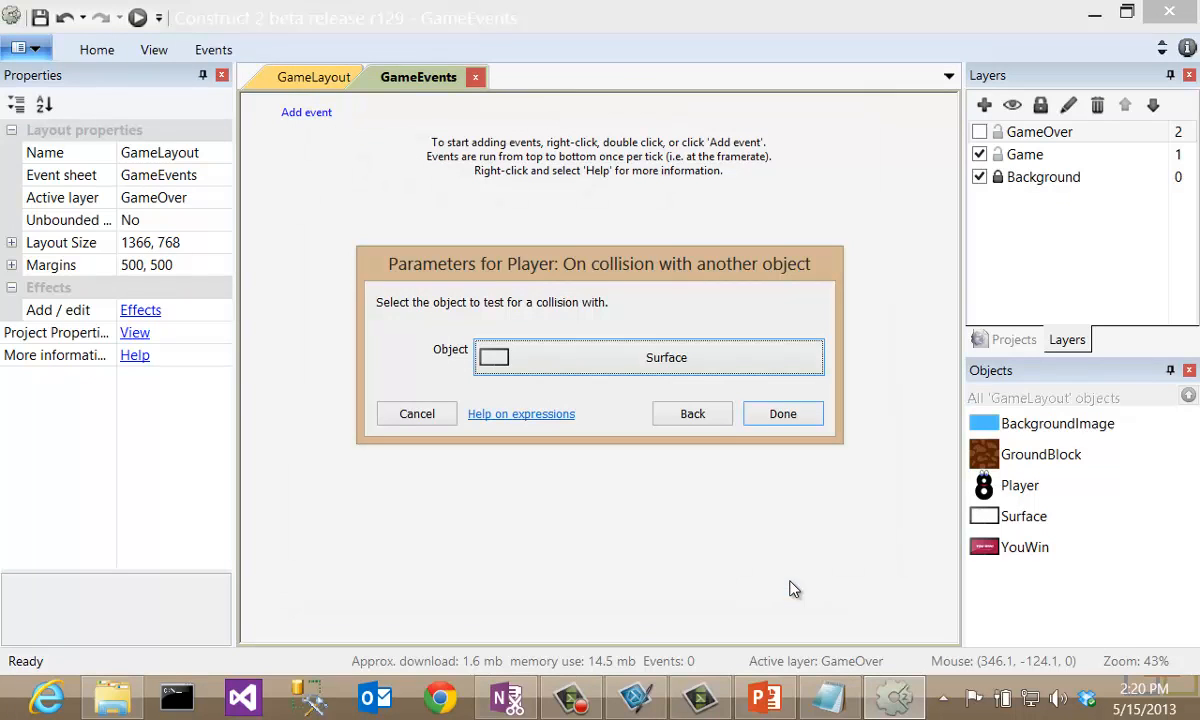
pyautogui.click(784, 414)
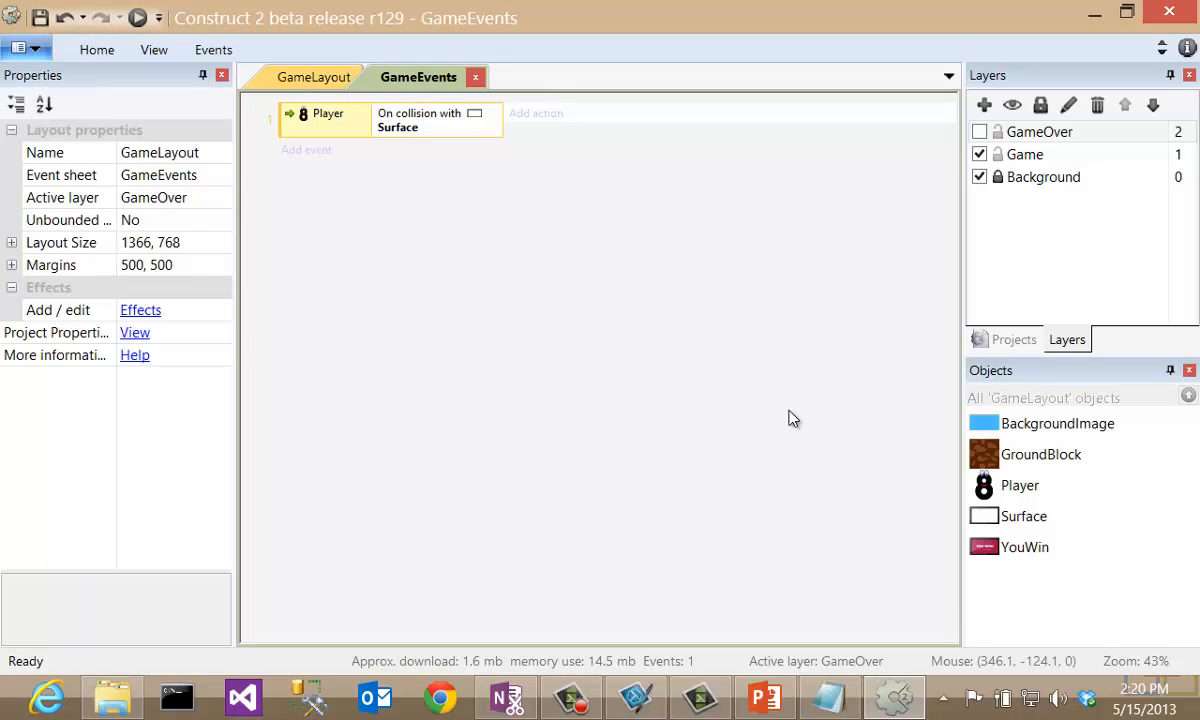
# Add an action to the collision event that sets the Surface sprite's animation frame to 1
pyautogui.click(540, 116)
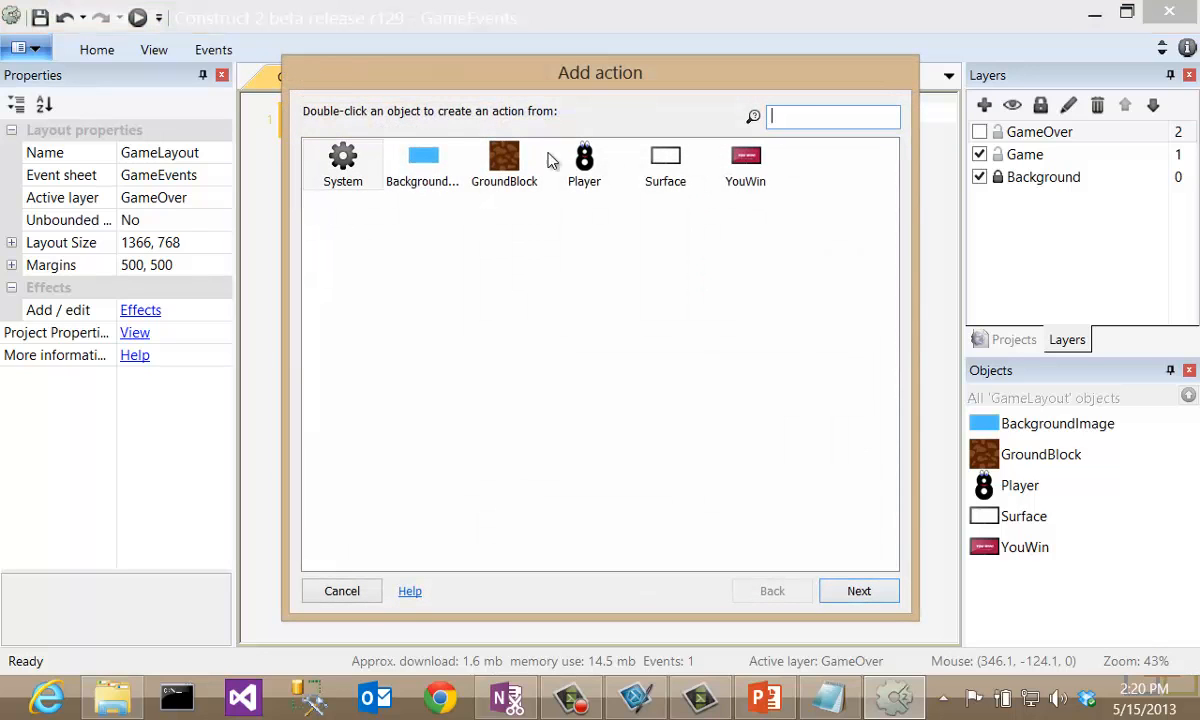
pyautogui.click(665, 168)
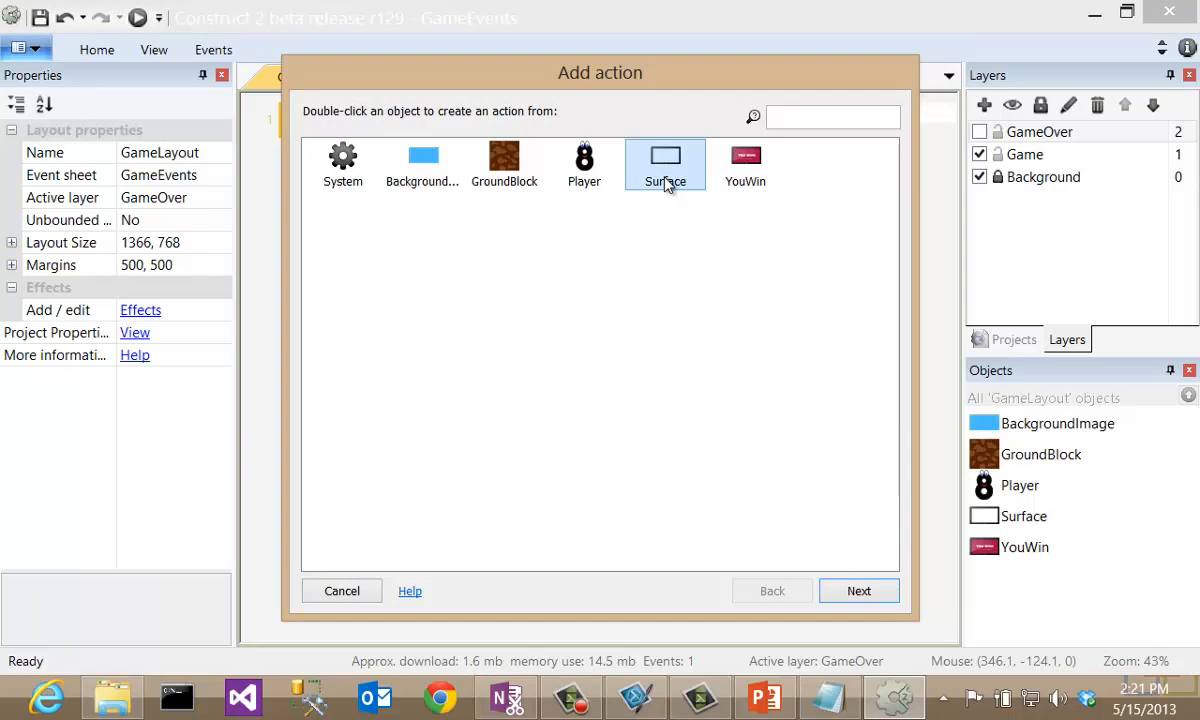
pyautogui.click(859, 591)
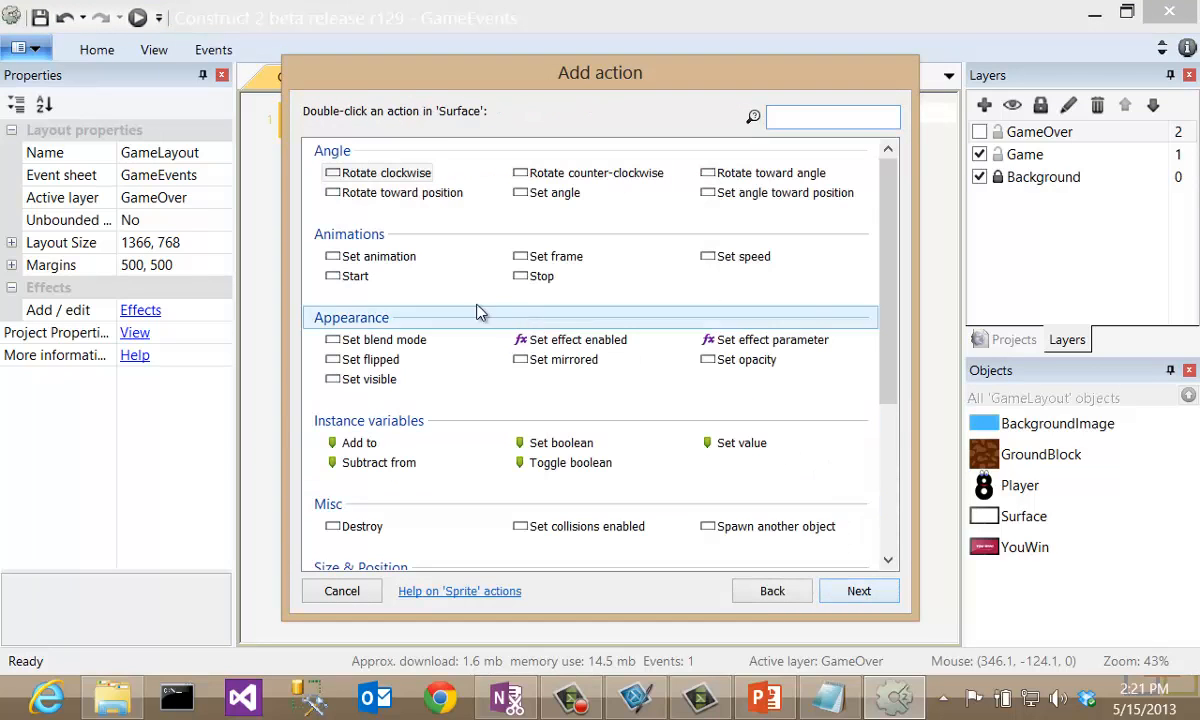
pyautogui.click(533, 262)
pyautogui.doubleClick(533, 262)
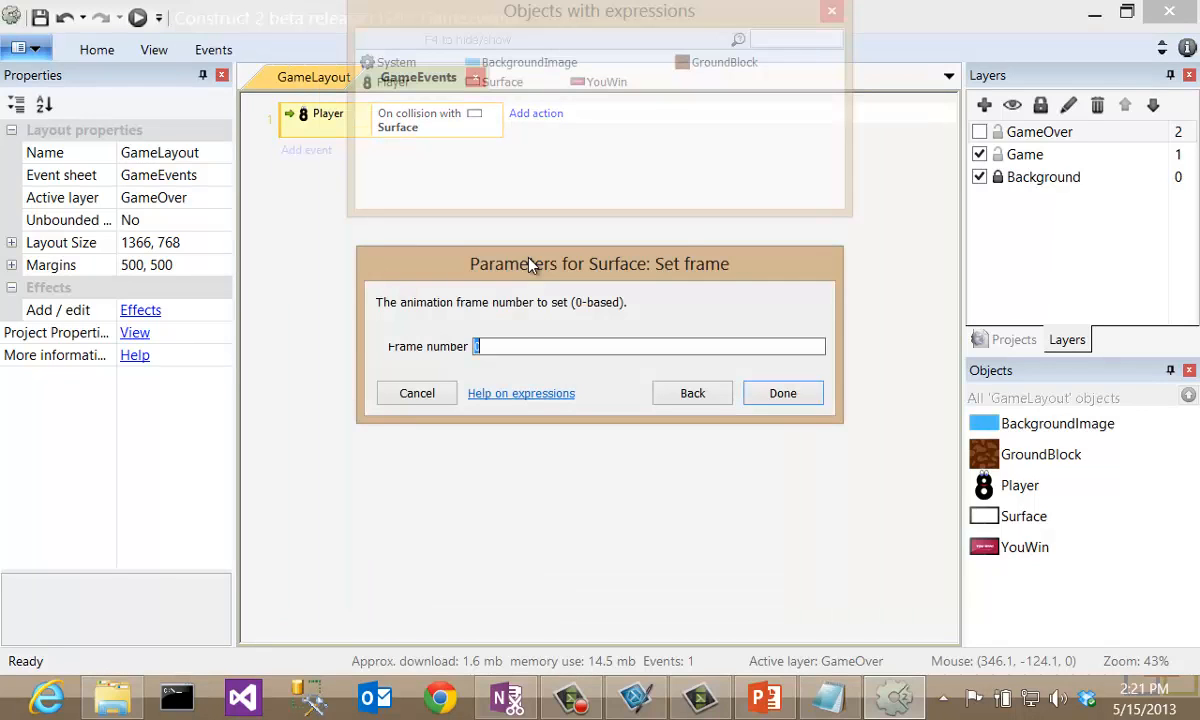
pyautogui.write('2')
pyautogui.press('BackSpace')
pyautogui.write('1')
pyautogui.click(783, 393)
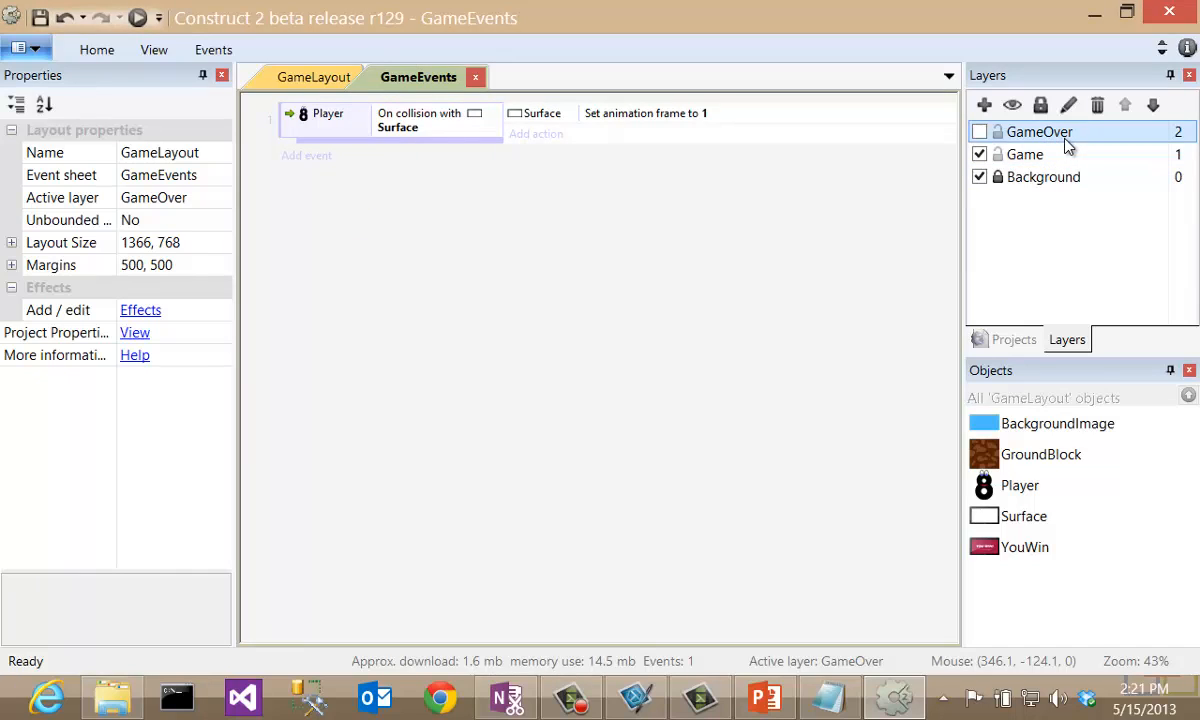
# Add a System action to the collision event that sets layer 2 to Visible
pyautogui.click(551, 143)
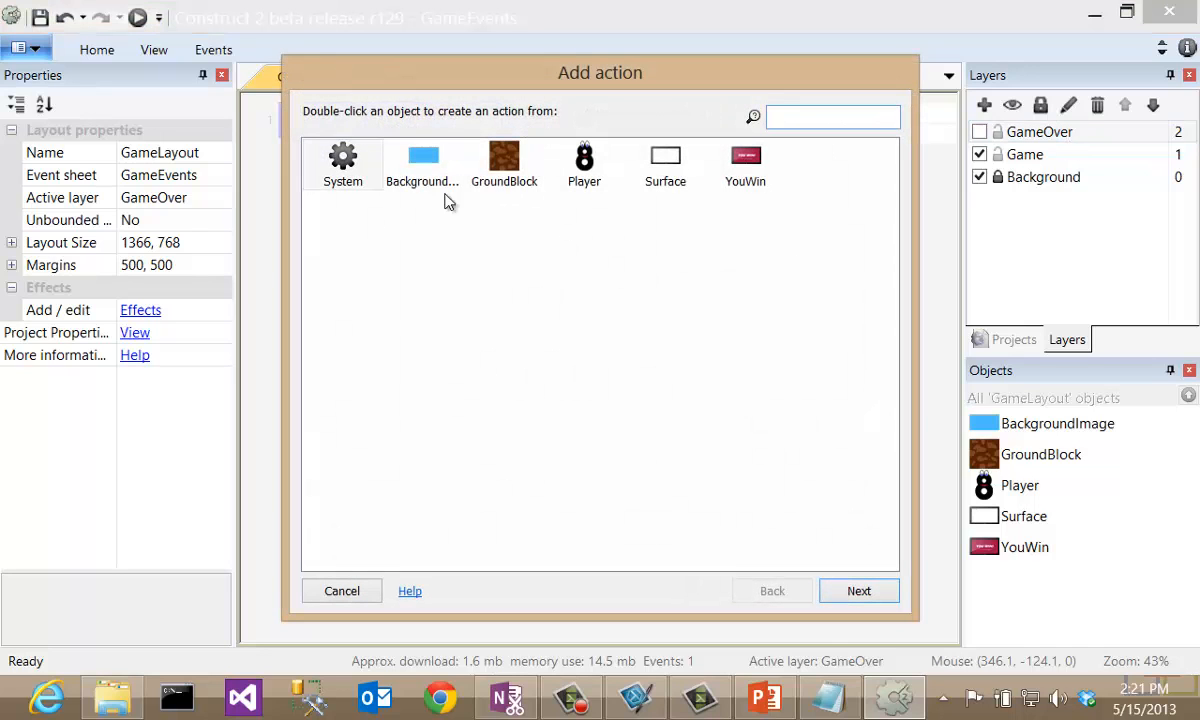
pyautogui.doubleClick(343, 160)
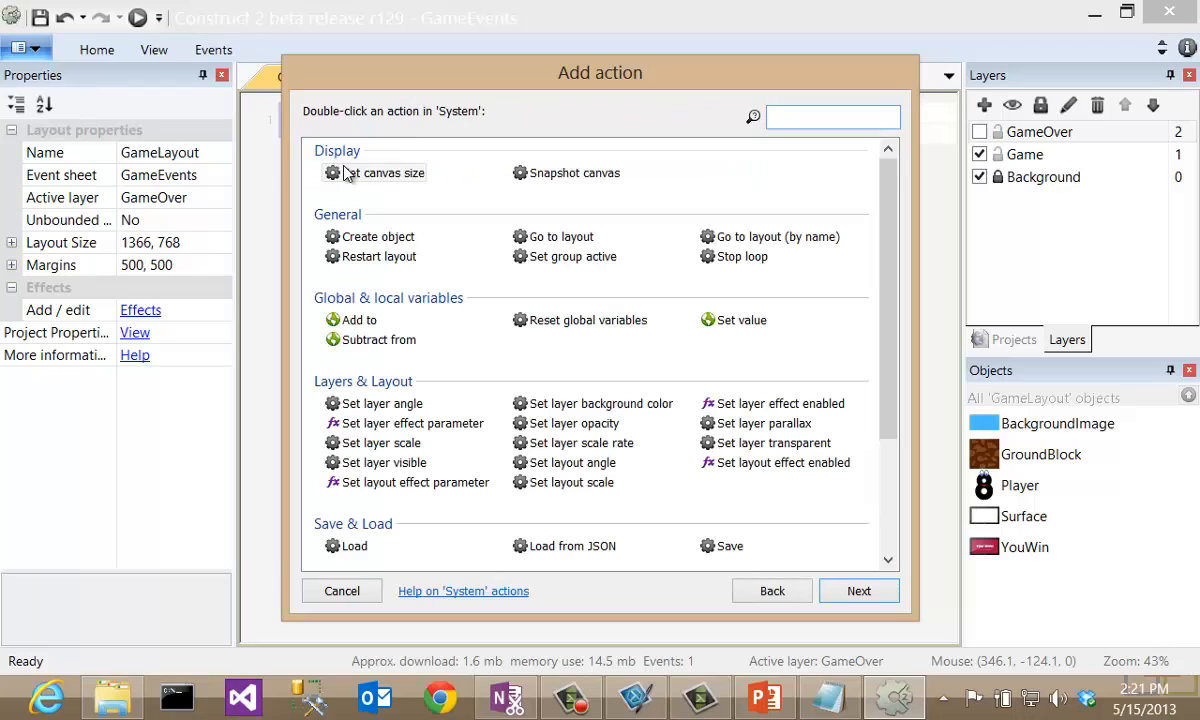
pyautogui.click(380, 462)
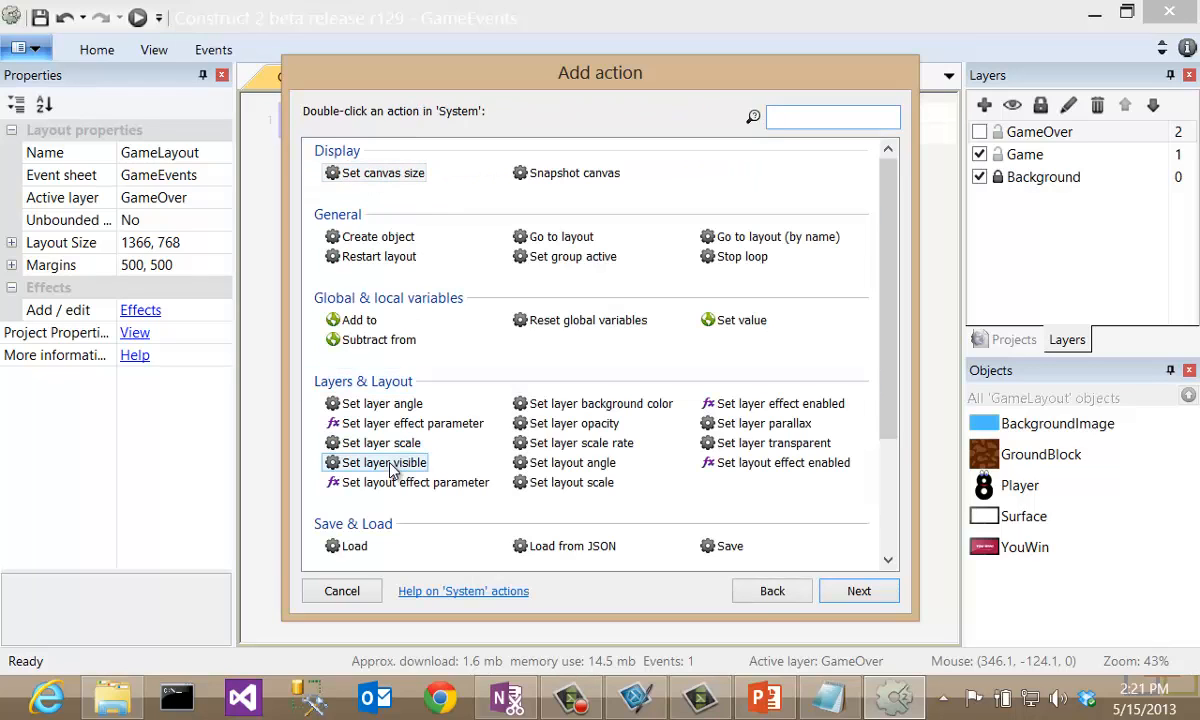
pyautogui.doubleClick(380, 462)
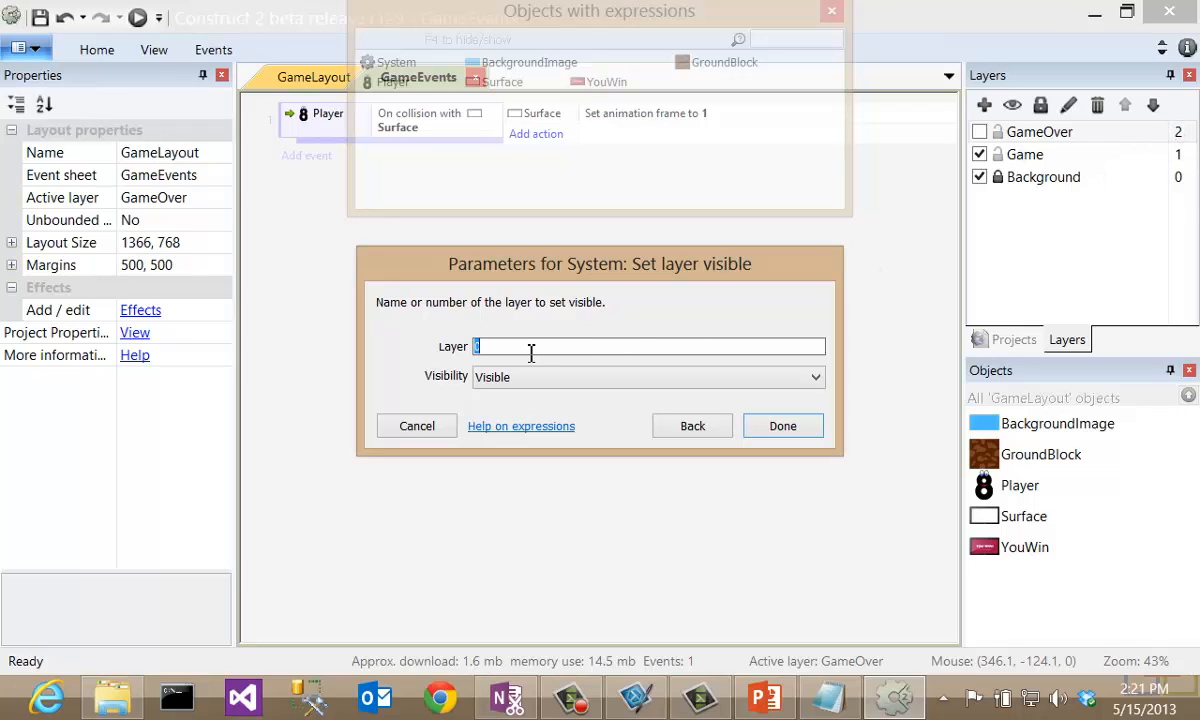
pyautogui.write('2')
pyautogui.click(795, 428)
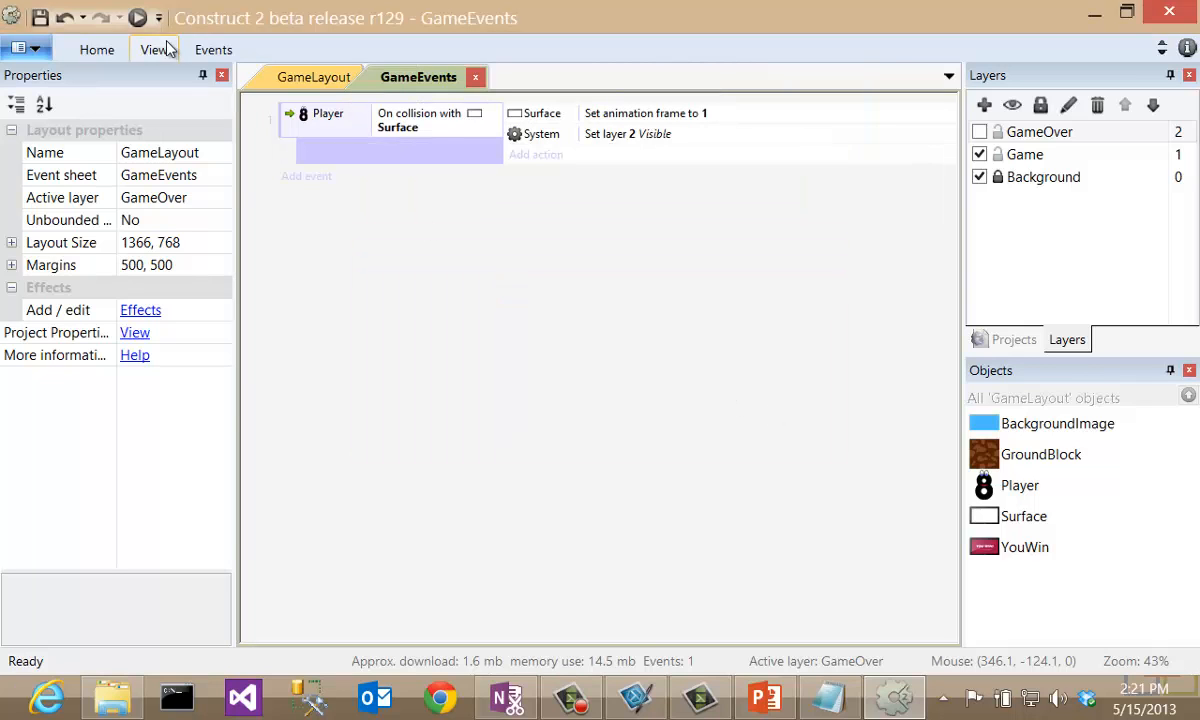
# Test the layout in the browser by jumping the player across the platforms to the Surface sprite, and close the preview
pyautogui.click(138, 17)
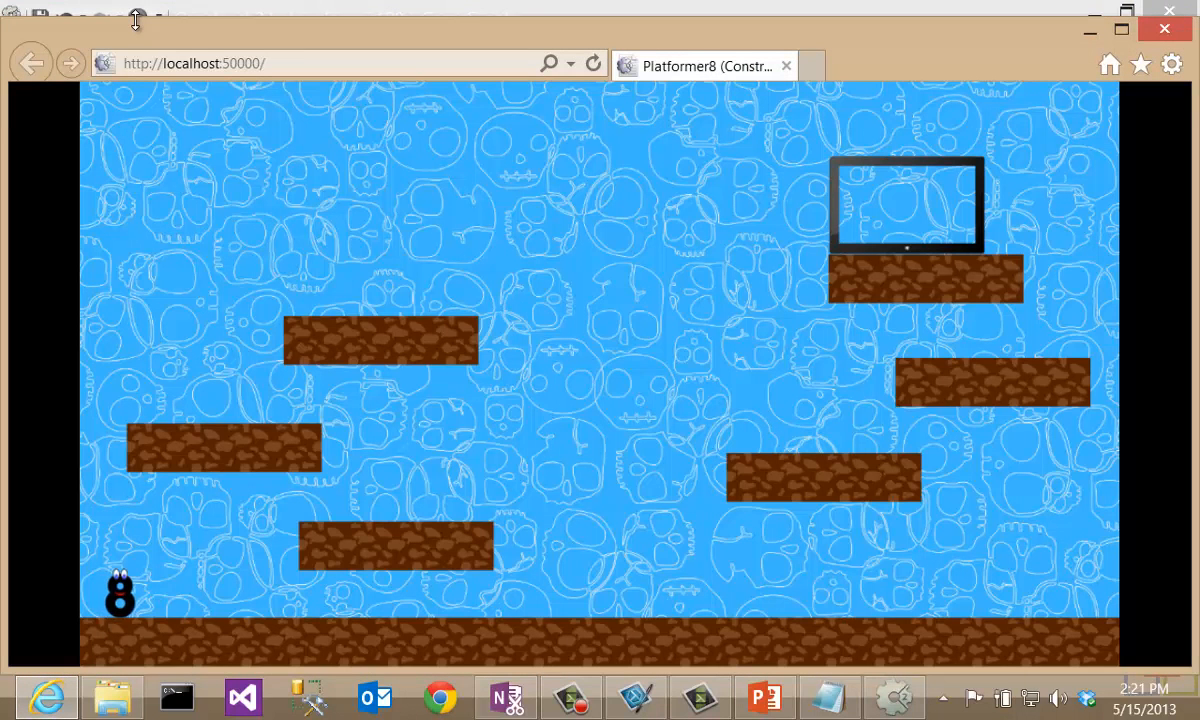
pyautogui.press('Right')
pyautogui.press('Up')
pyautogui.press('Up')
pyautogui.press('Left')
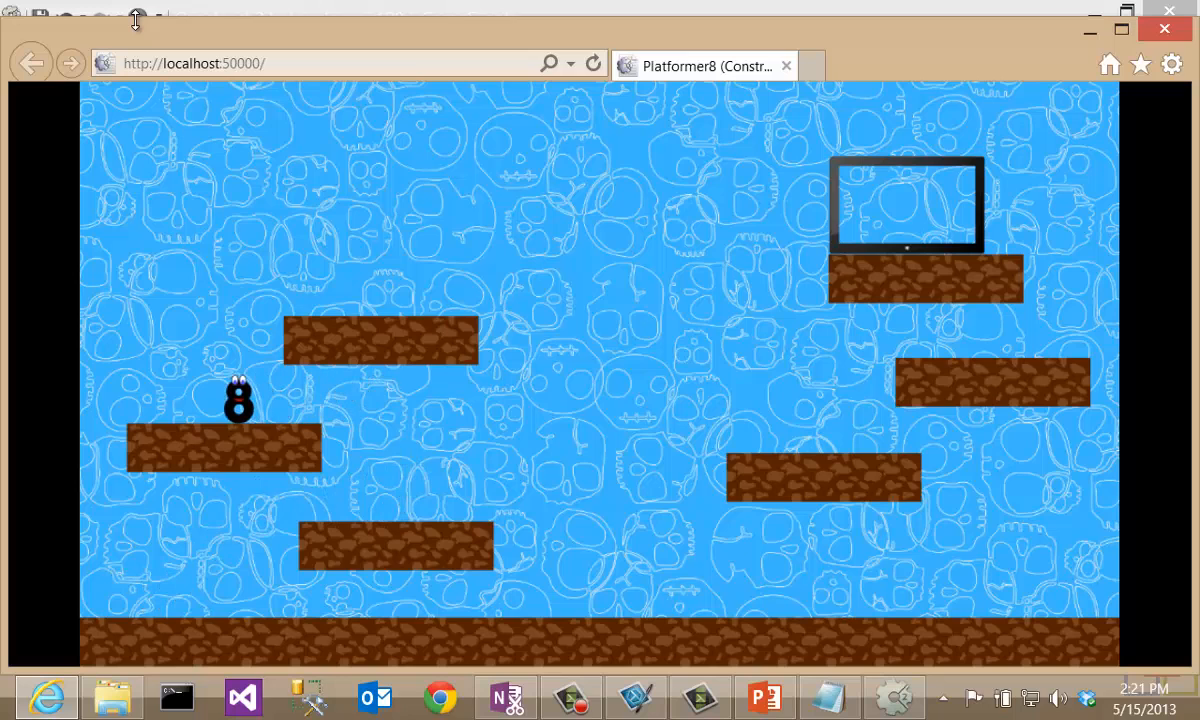
pyautogui.press('Up')
pyautogui.press('Right')
pyautogui.press('Up')
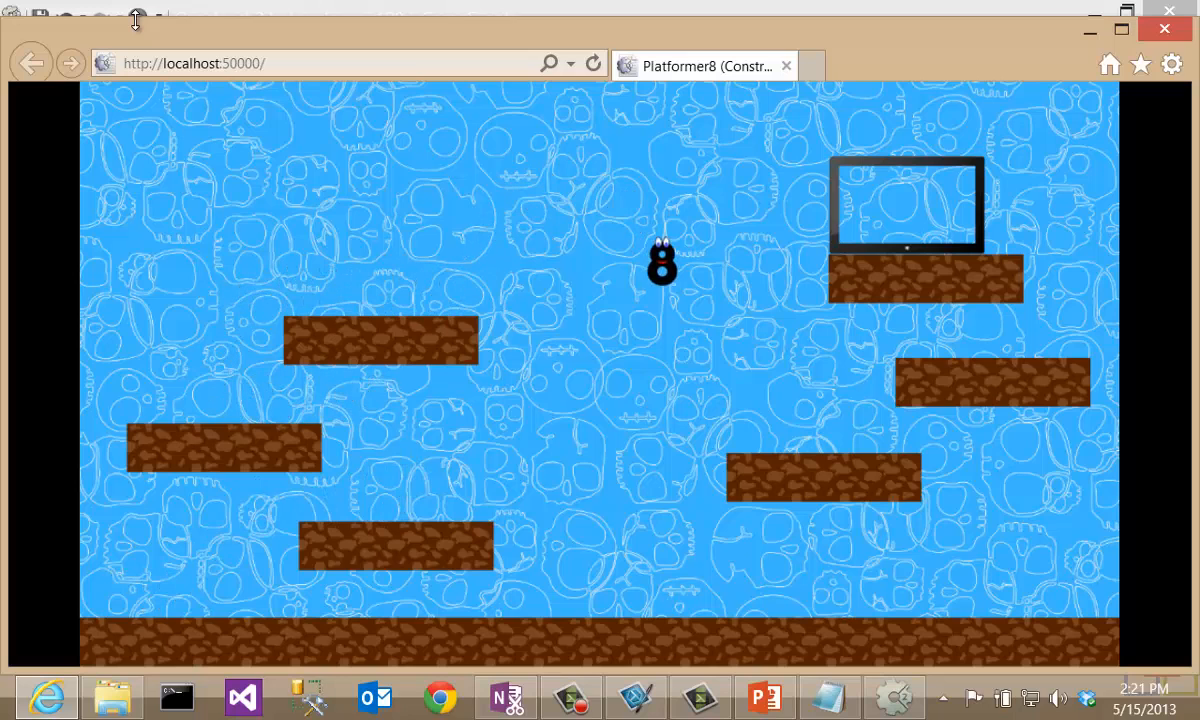
pyautogui.press('Up')
pyautogui.press('Up')
pyautogui.press('Left')
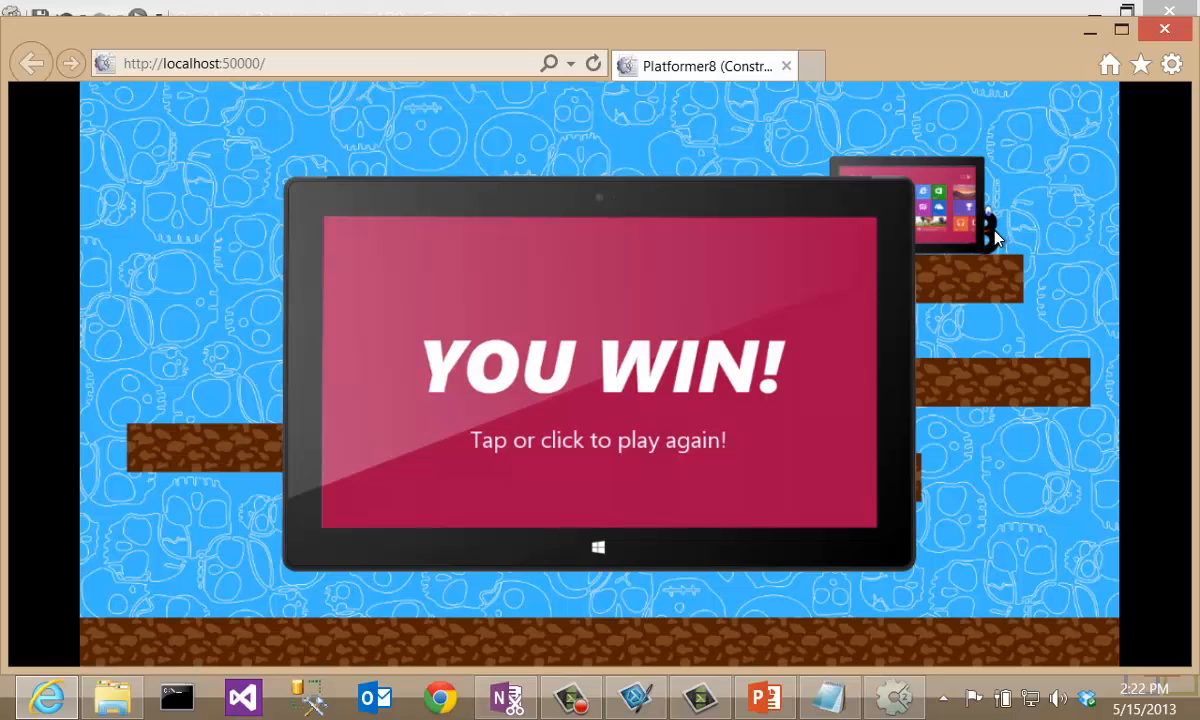
pyautogui.click(1030, 8)
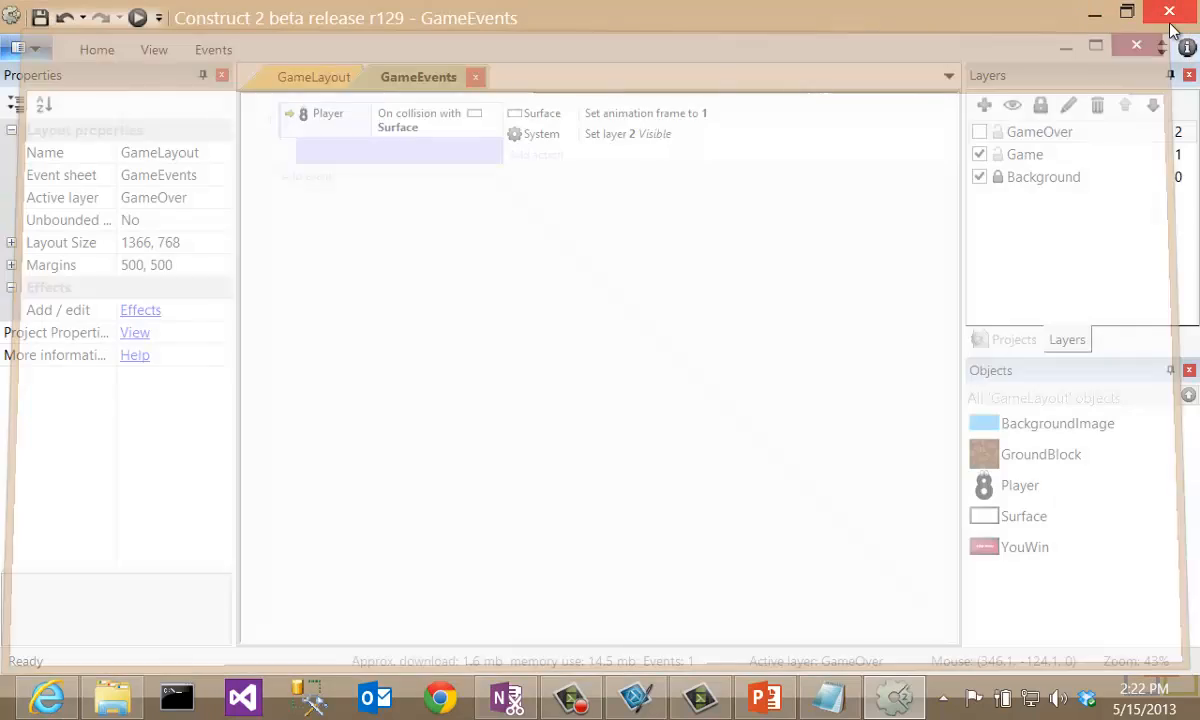
# In GameLayout, send the Surface sprite to the bottom of its layer's Z order
pyautogui.click(318, 76)
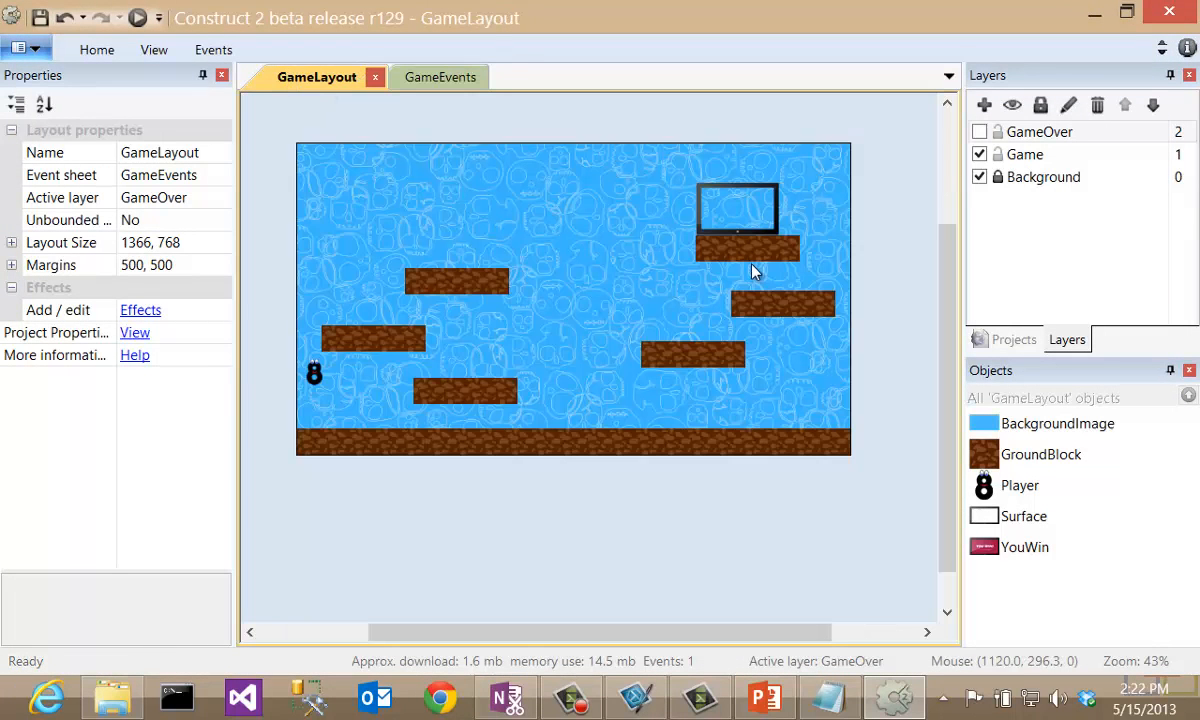
pyautogui.click(735, 200)
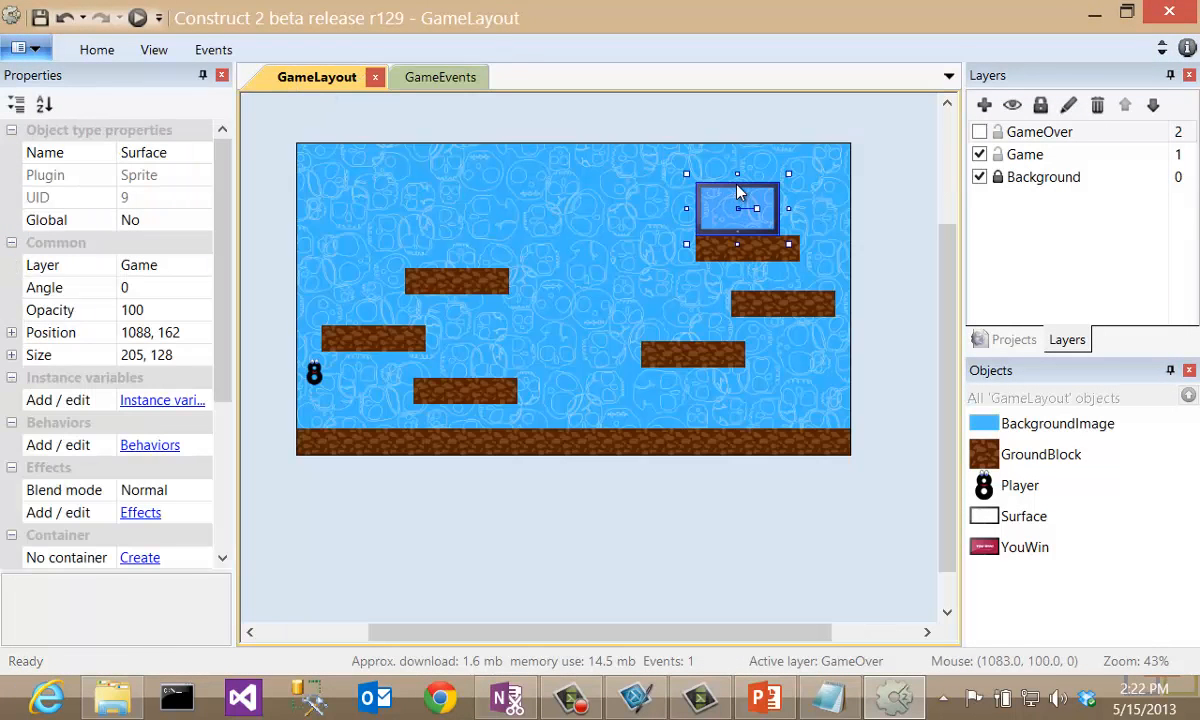
pyautogui.click(314, 383)
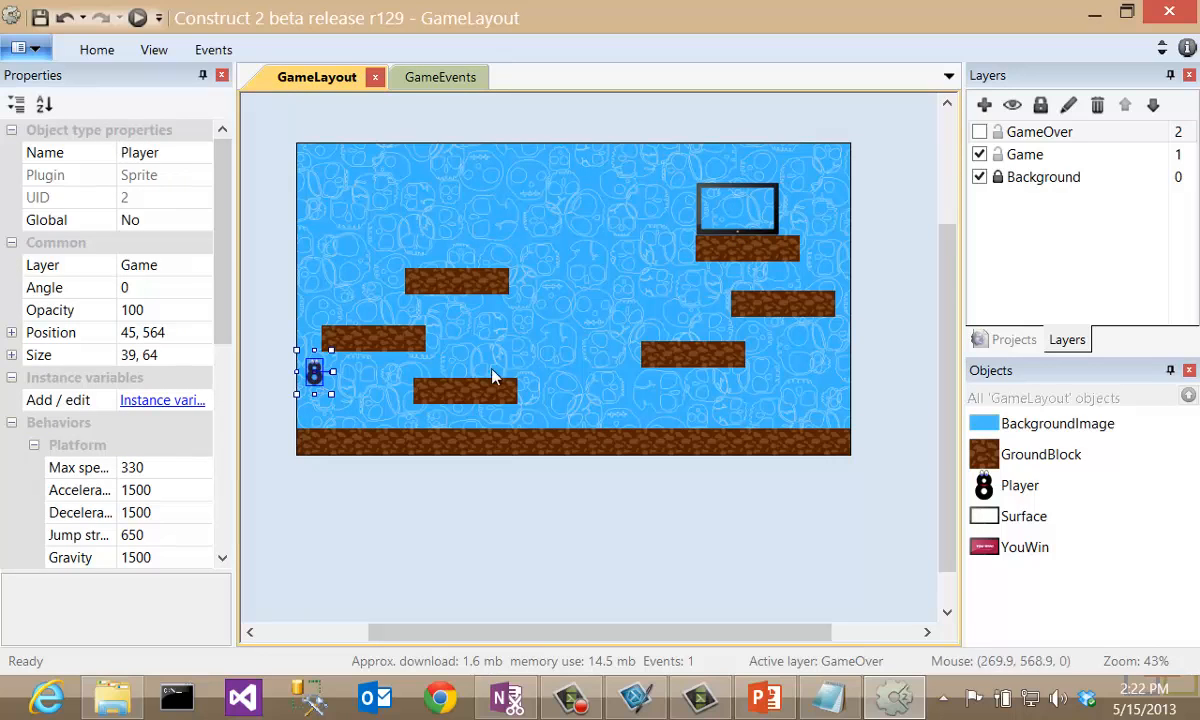
pyautogui.click(720, 222)
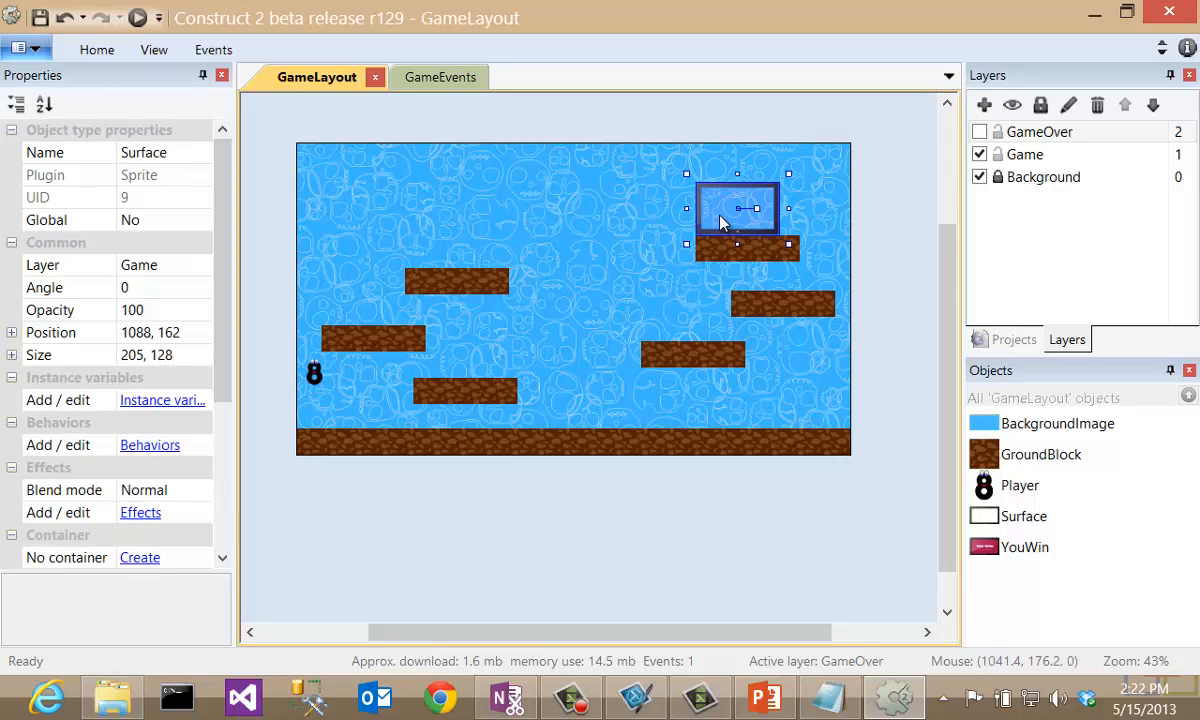
pyautogui.rightClick(720, 222)
pyautogui.moveTo(787, 348)
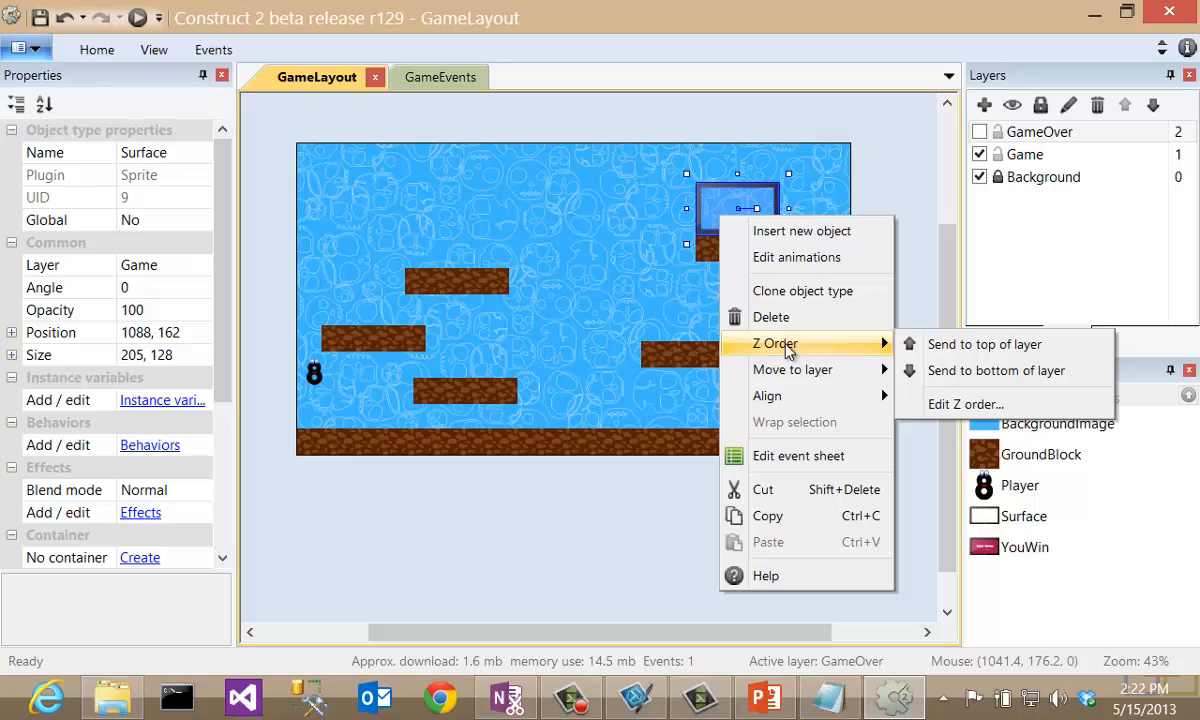
pyautogui.click(958, 370)
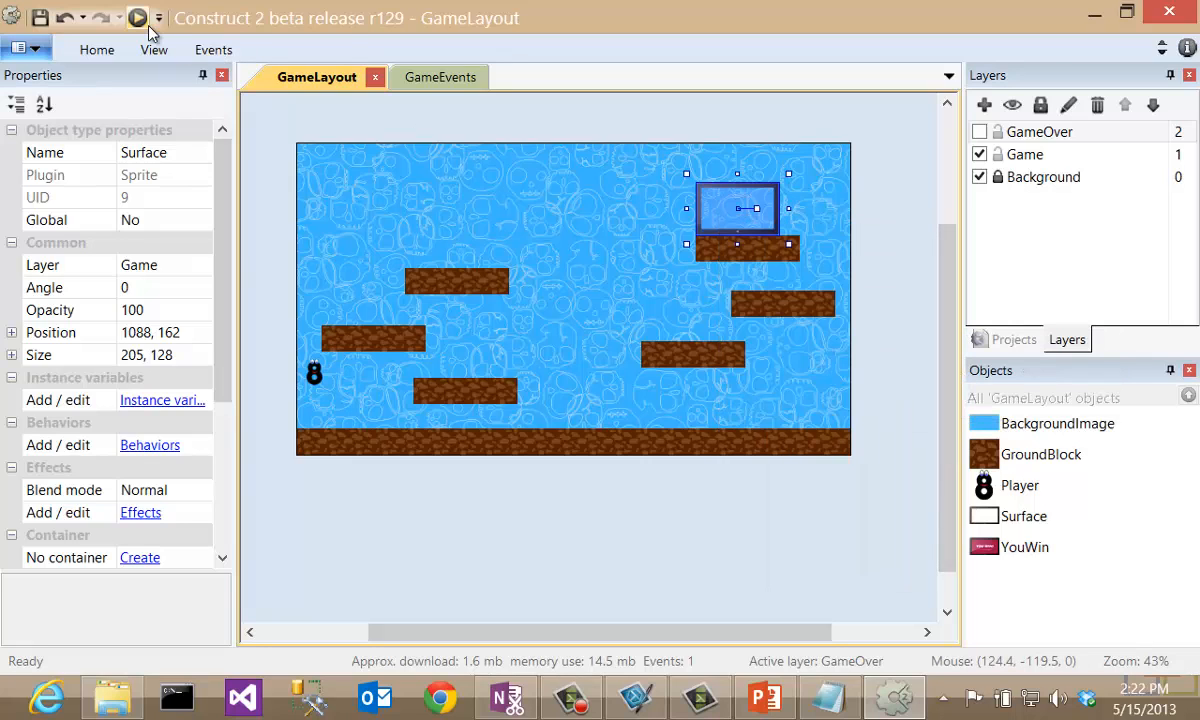
pyautogui.click(664, 568)
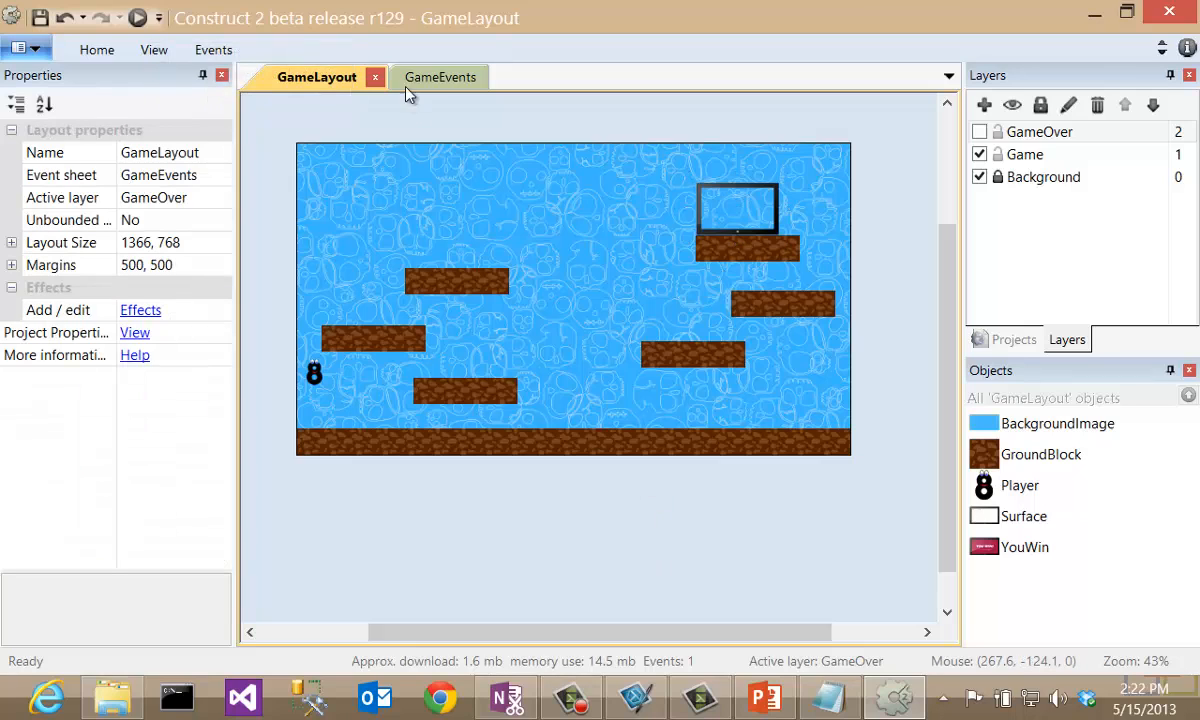
pyautogui.click(436, 80)
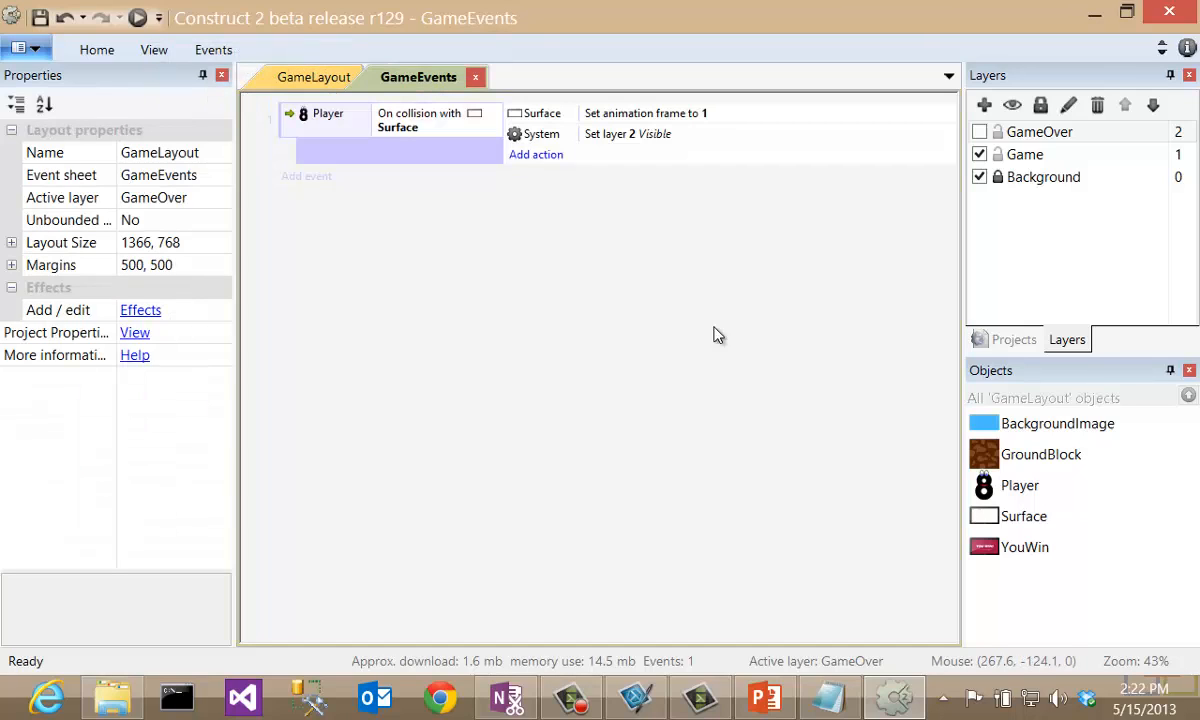
pyautogui.click(294, 180)
pyautogui.doubleClick(342, 170)
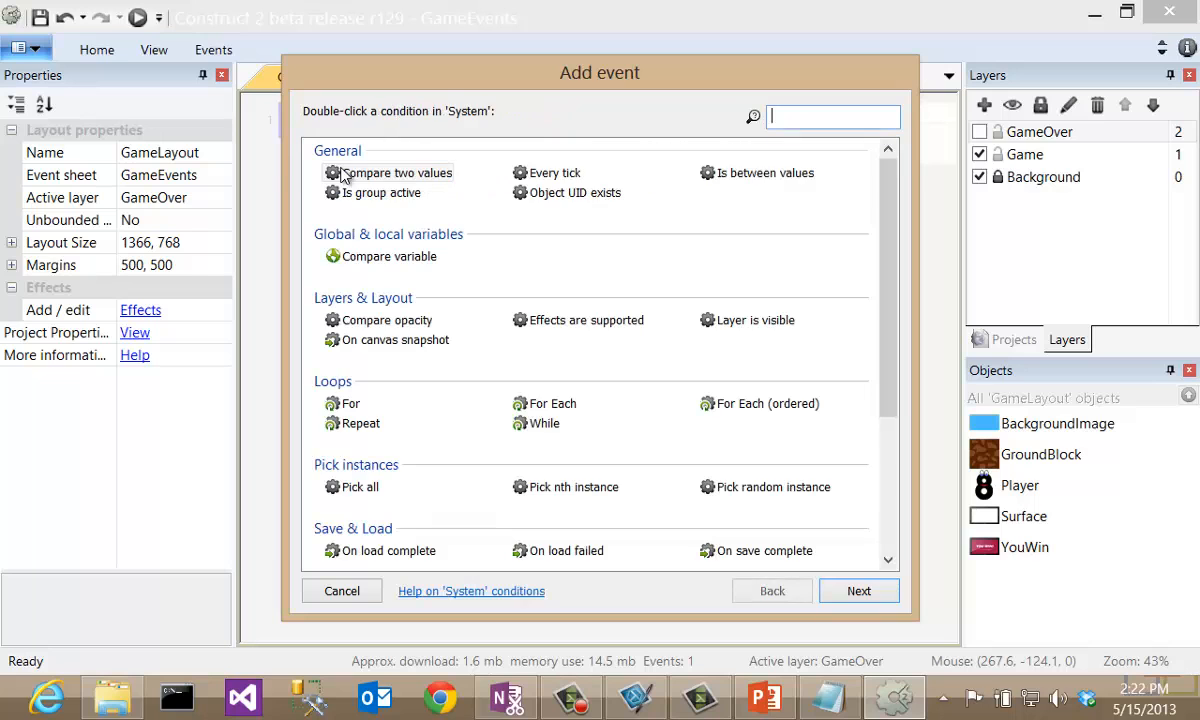
pyautogui.moveTo(880, 313); pyautogui.dragTo(892, 447)
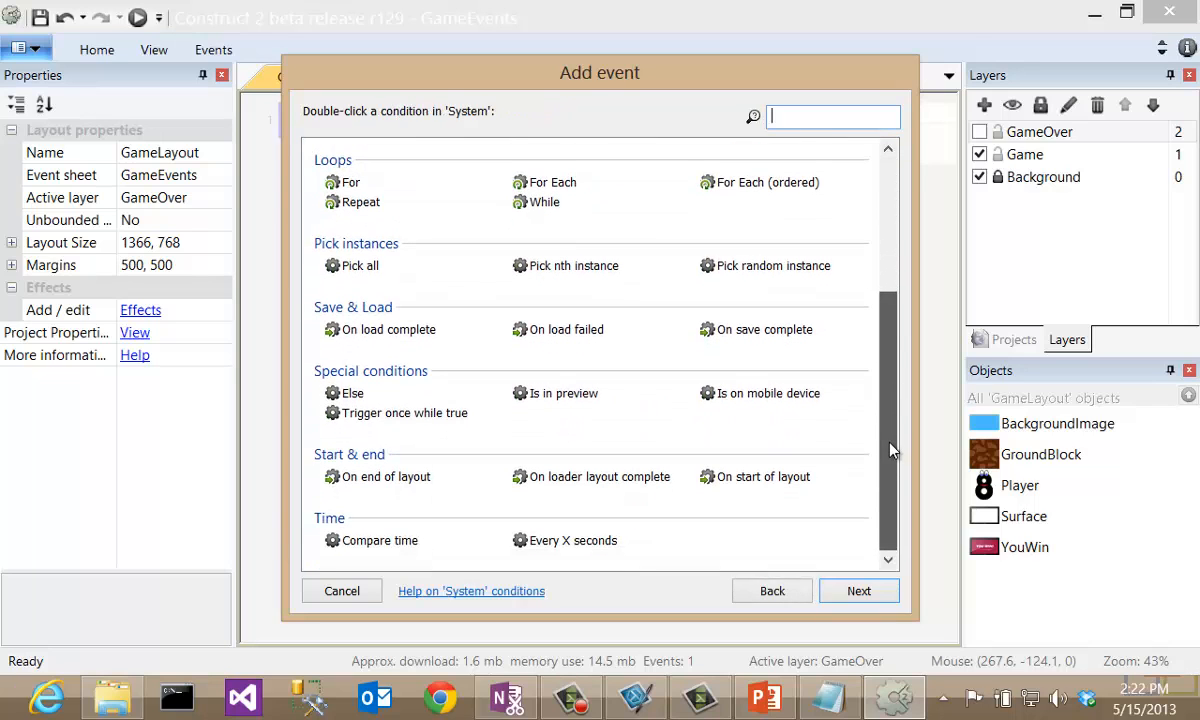
pyautogui.click(341, 591)
# Insert a Touch input object named Touch into the project from GameLayout
pyautogui.click(316, 77)
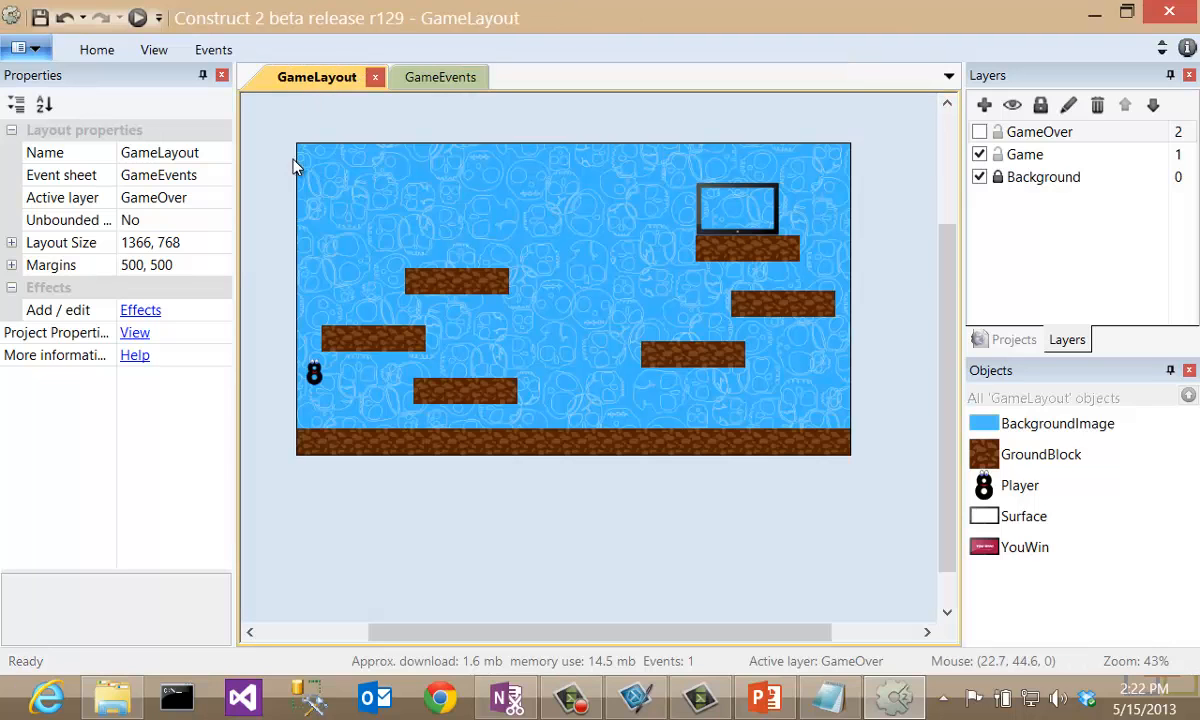
pyautogui.rightClick(358, 164)
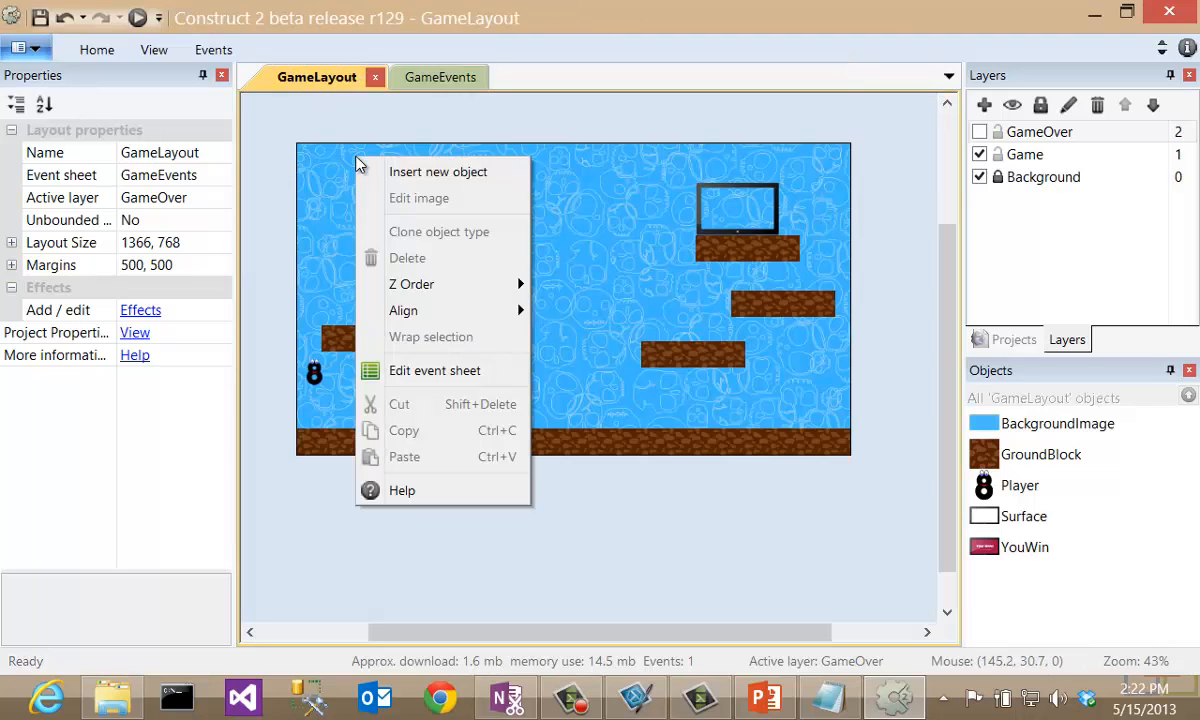
pyautogui.click(447, 175)
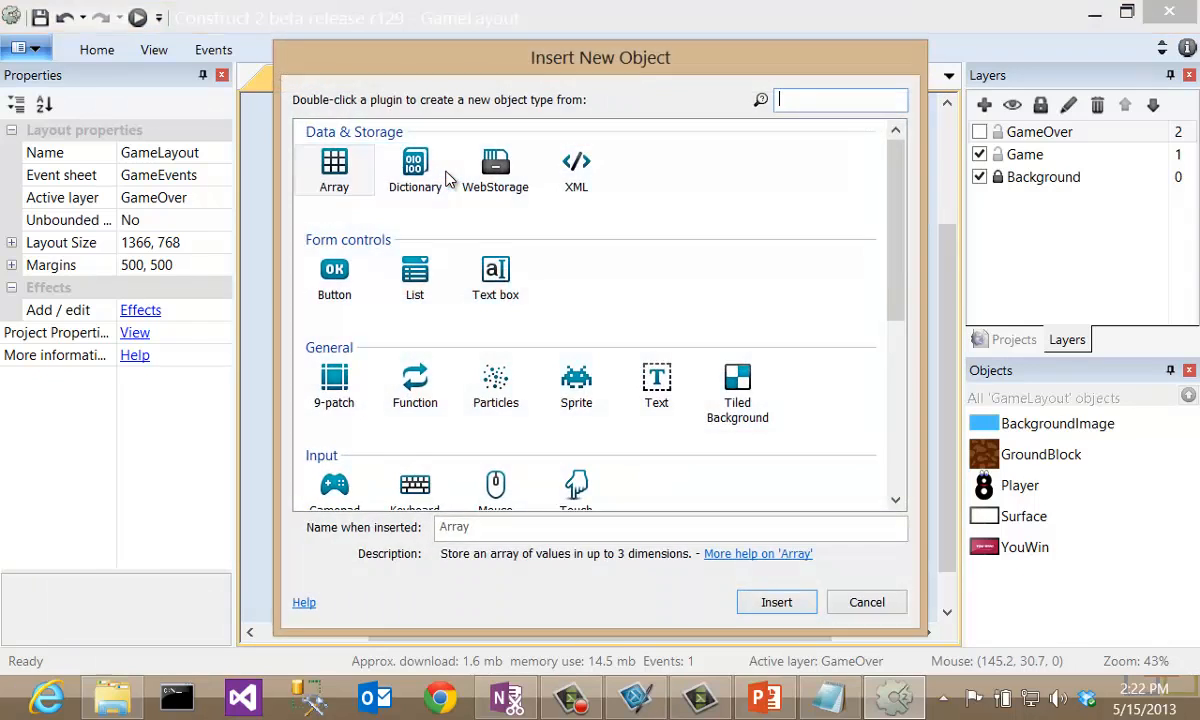
pyautogui.scroll(-5, 897, 340)
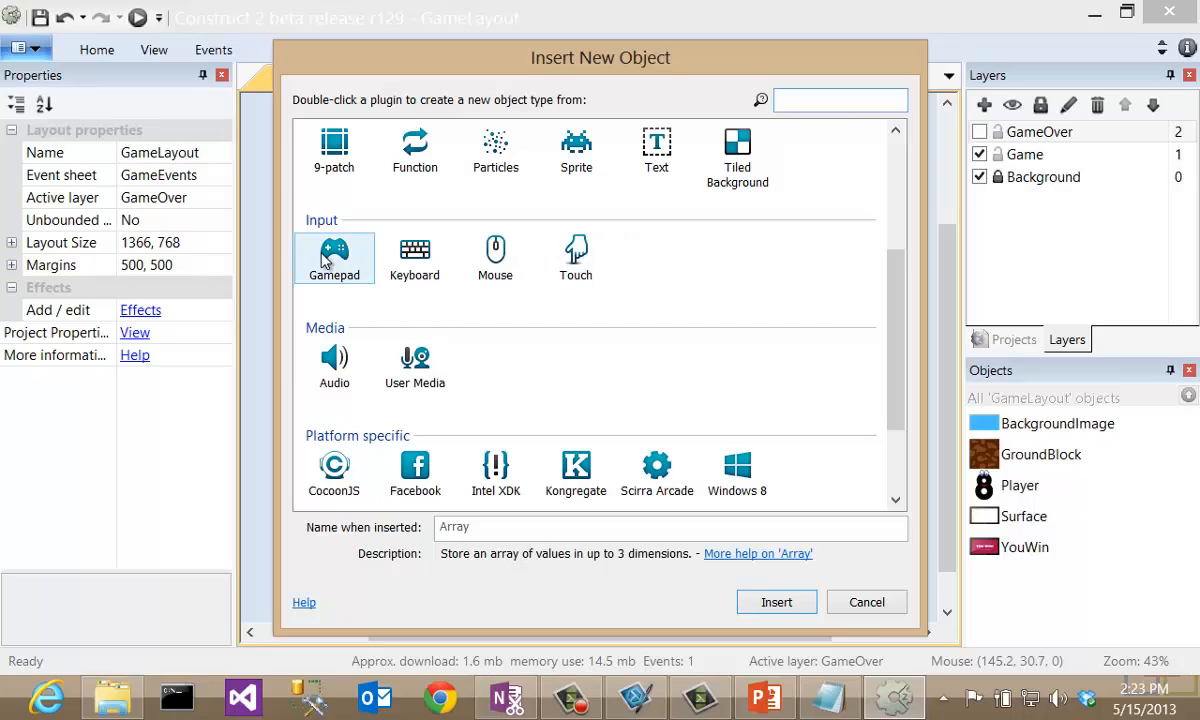
pyautogui.click(571, 255)
pyautogui.click(488, 532)
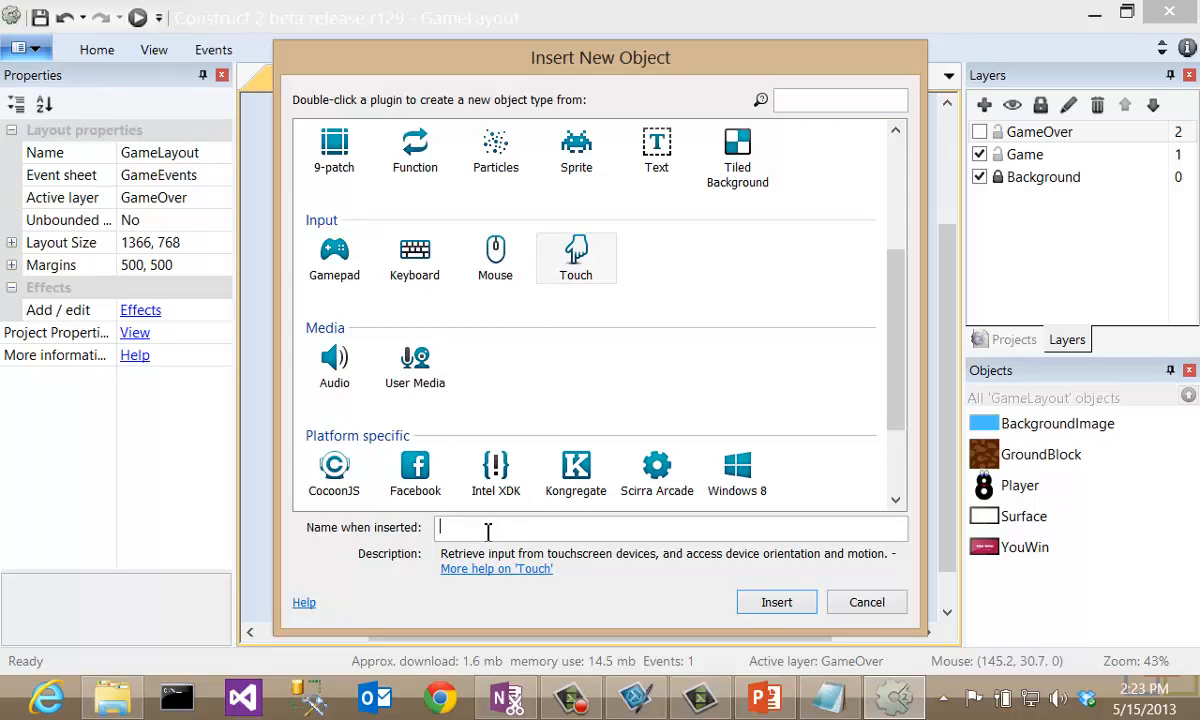
pyautogui.write('Touch')
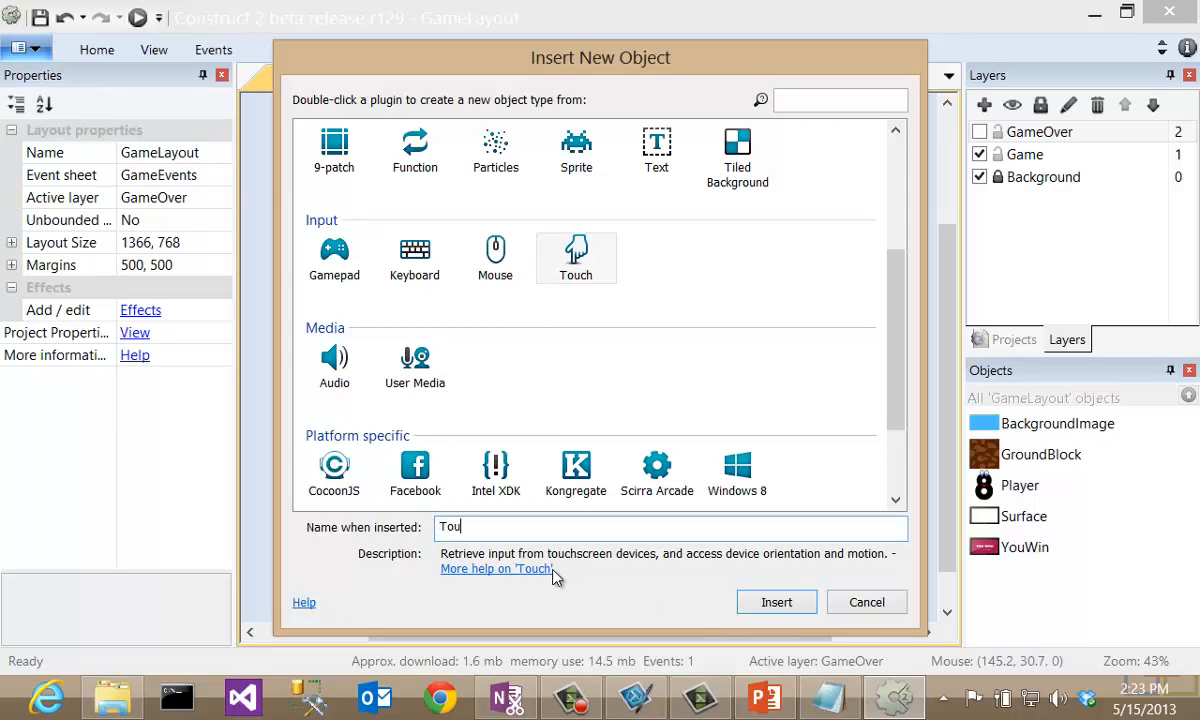
pyautogui.click(785, 604)
# Add an event to the GameEvents sheet with the Touch condition Is touching object, choosing YouWin as the object
pyautogui.click(462, 113)
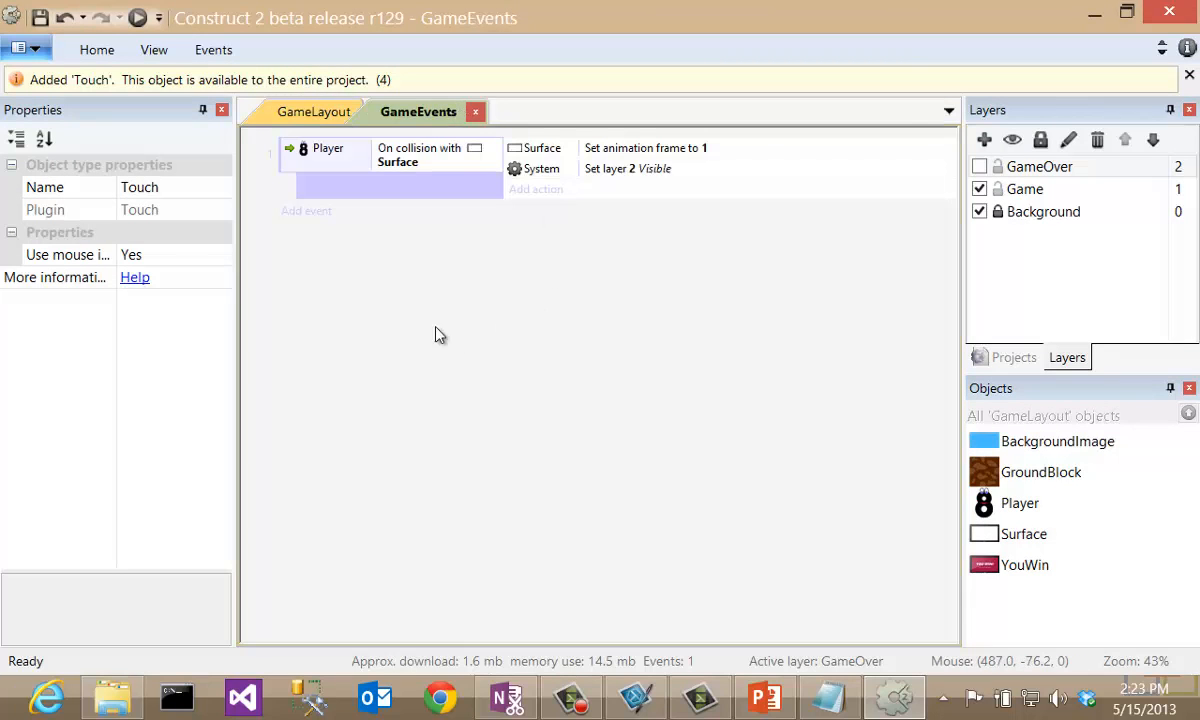
pyautogui.click(306, 212)
pyautogui.click(741, 182)
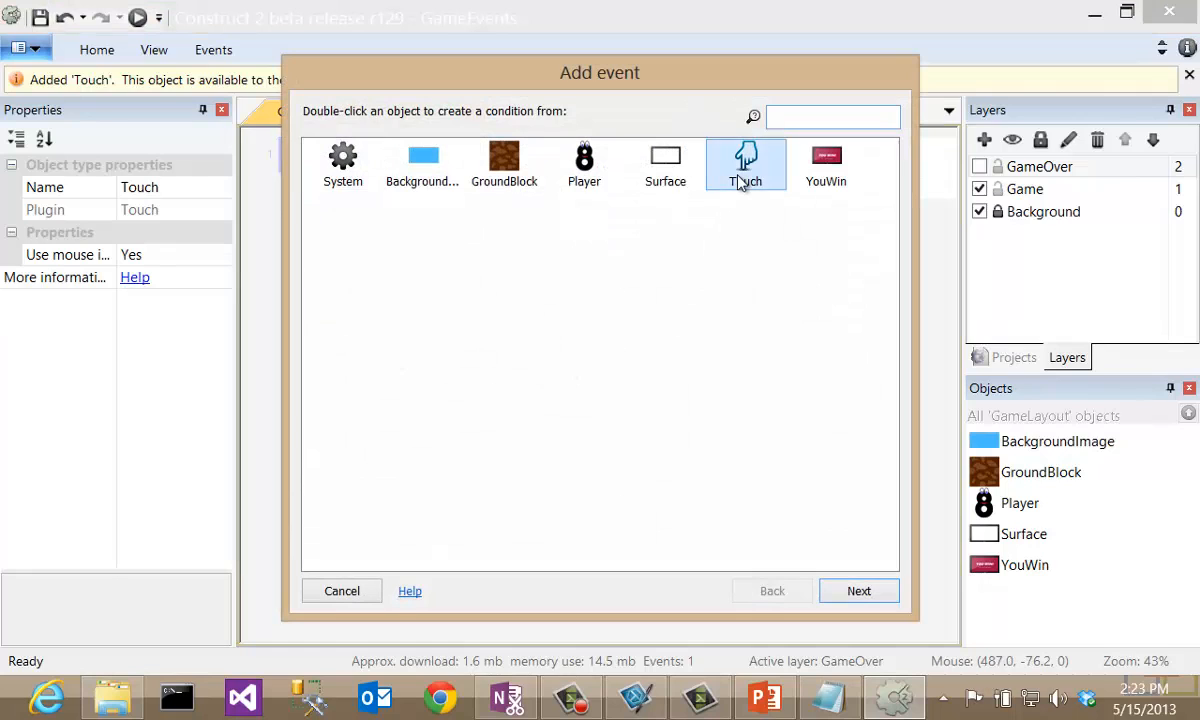
pyautogui.click(855, 590)
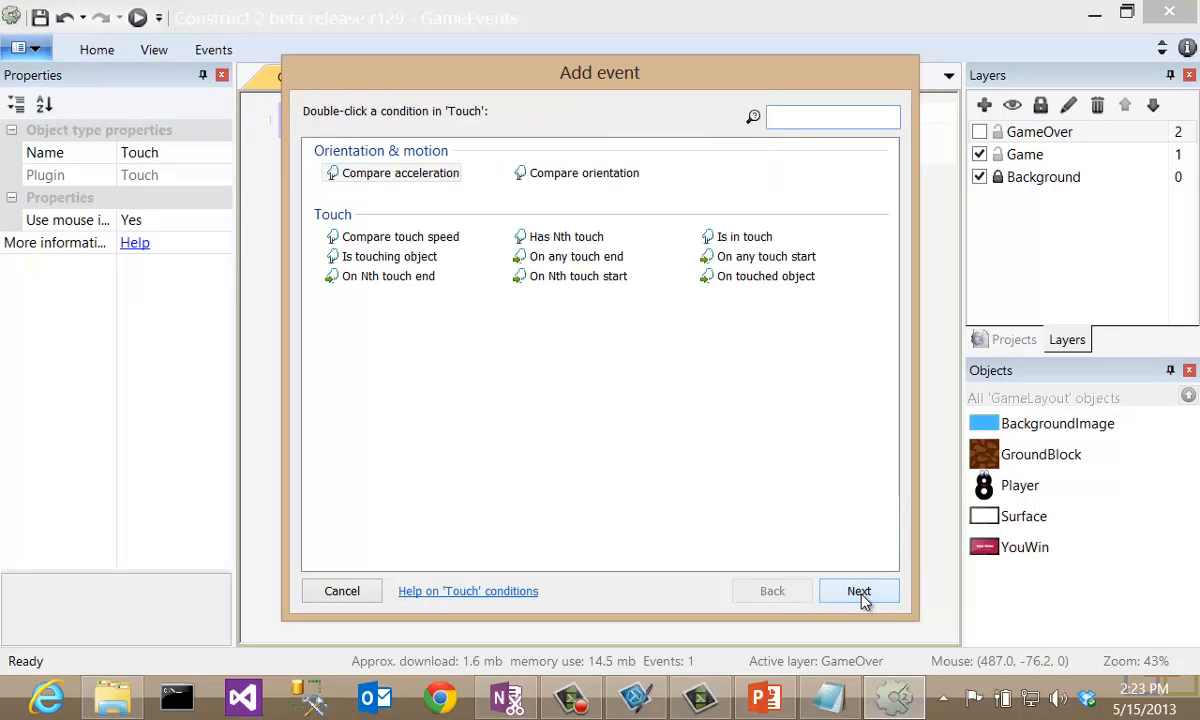
pyautogui.click(358, 262)
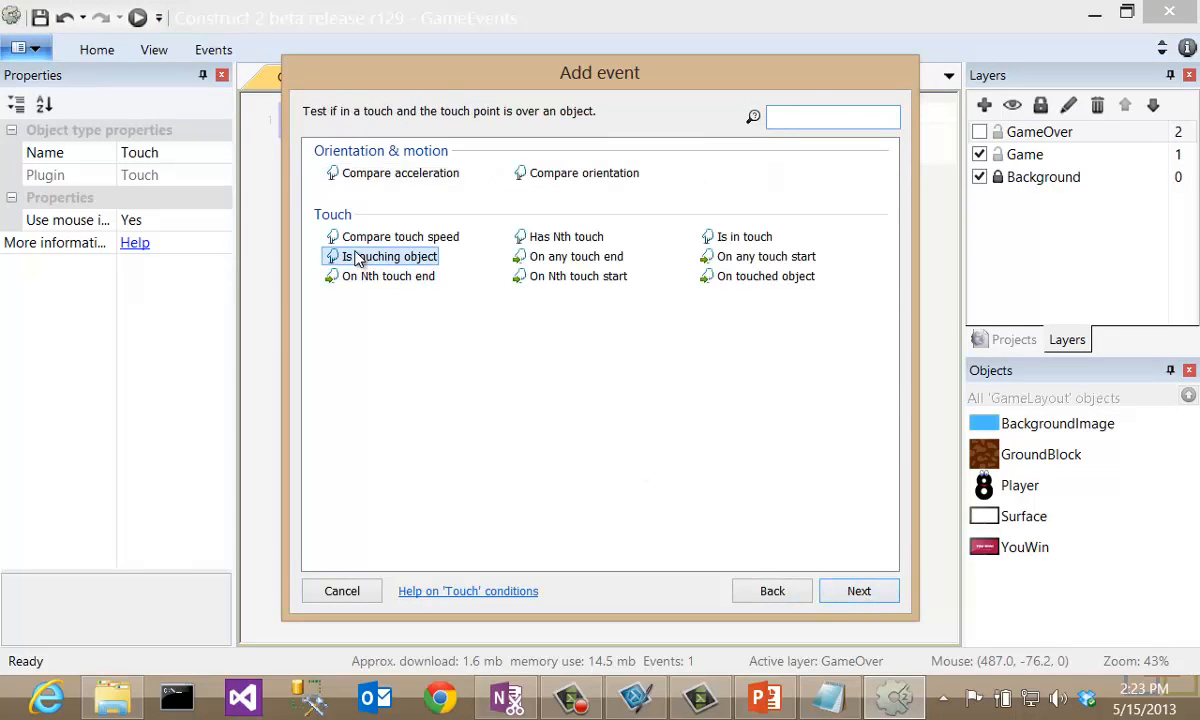
pyautogui.click(855, 590)
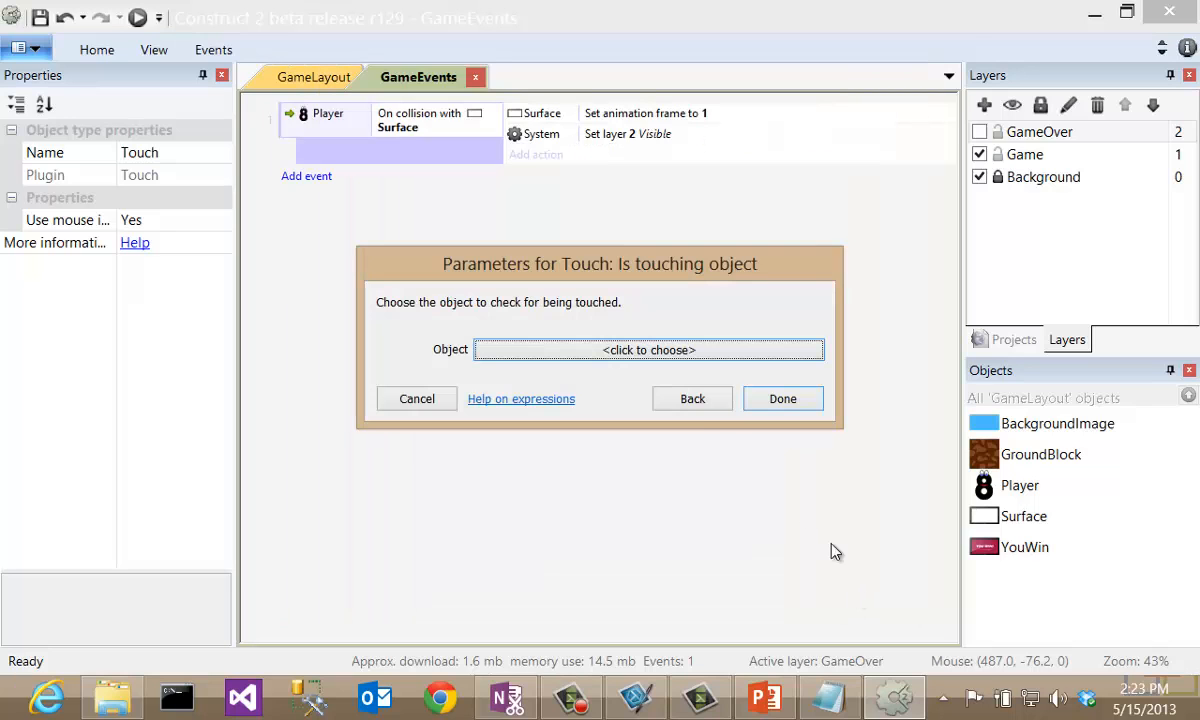
pyautogui.click(643, 358)
pyautogui.click(668, 185)
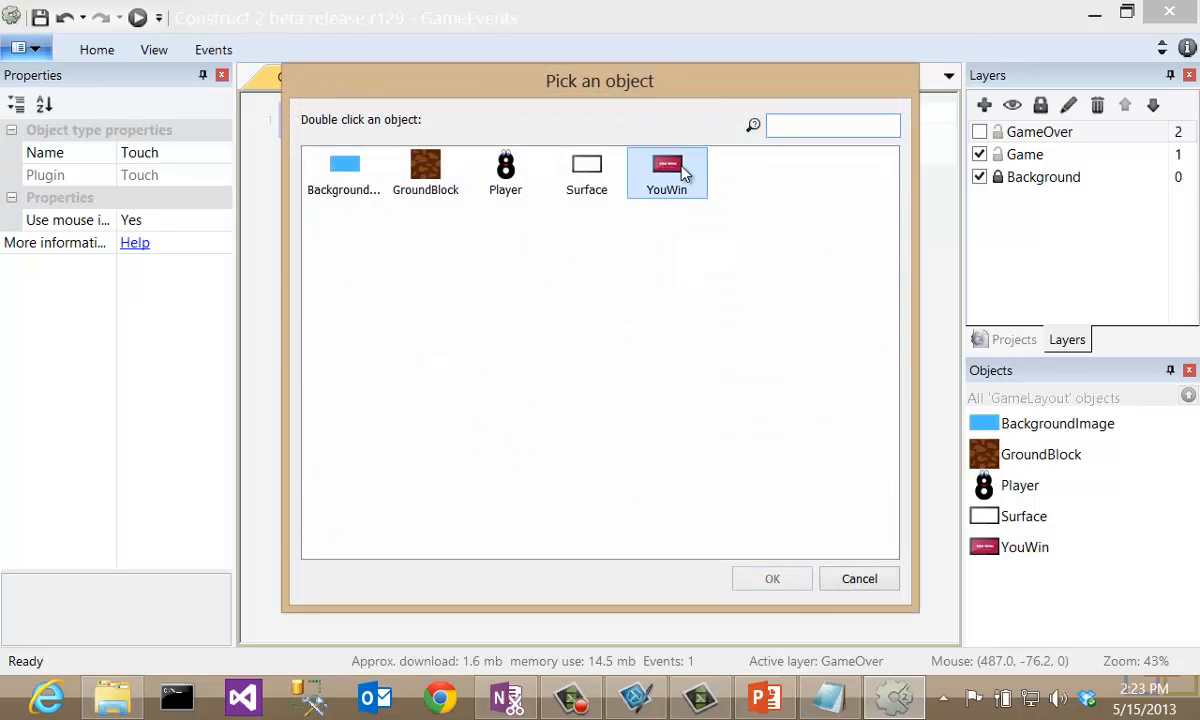
pyautogui.click(800, 577)
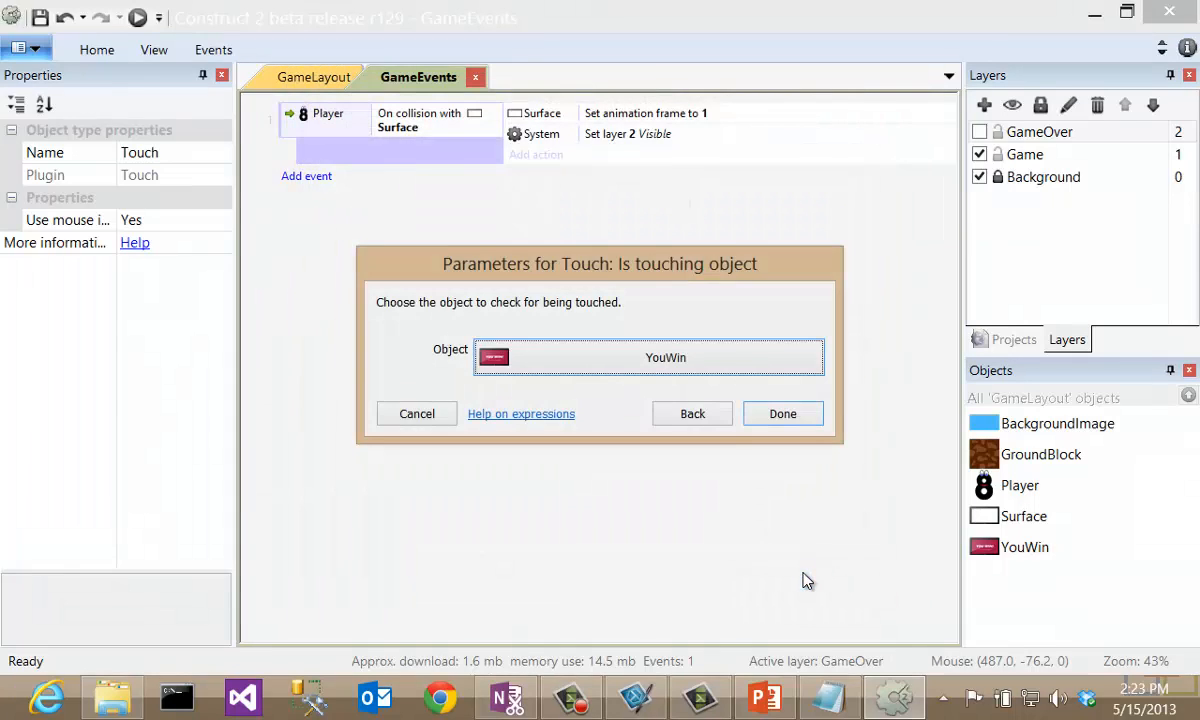
pyautogui.click(791, 420)
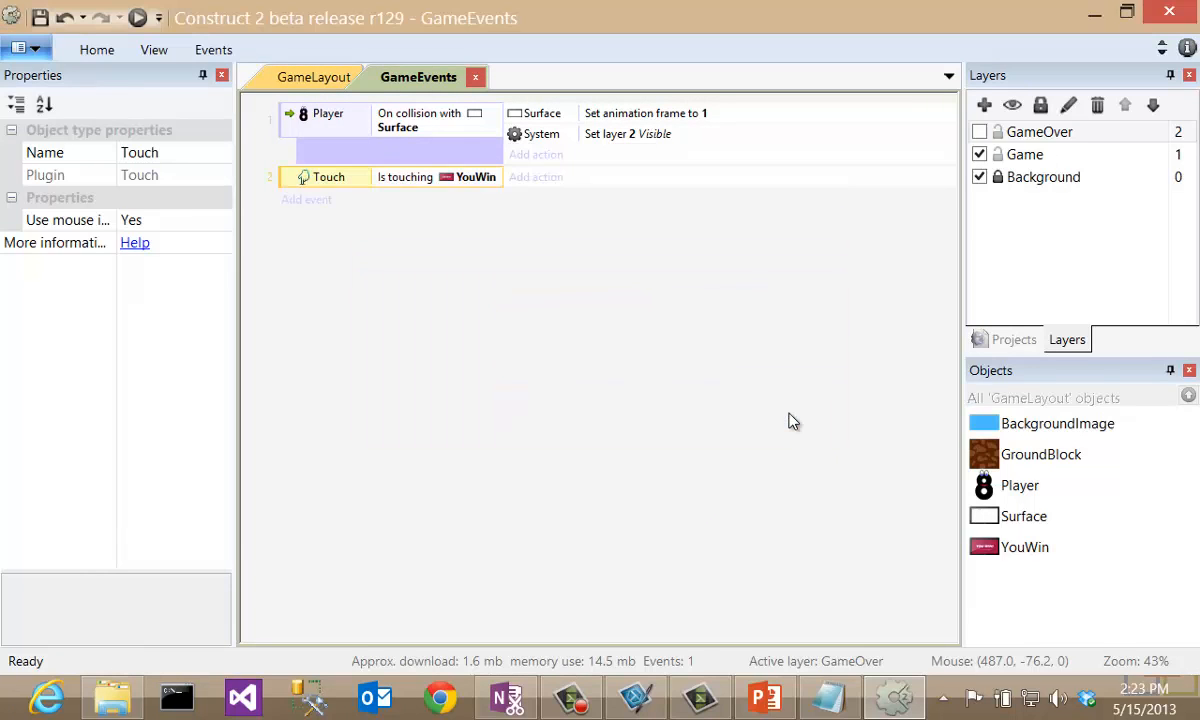
# Add a System action to the YouWin touch event that sets layer 2 to Invisible
pyautogui.click(530, 180)
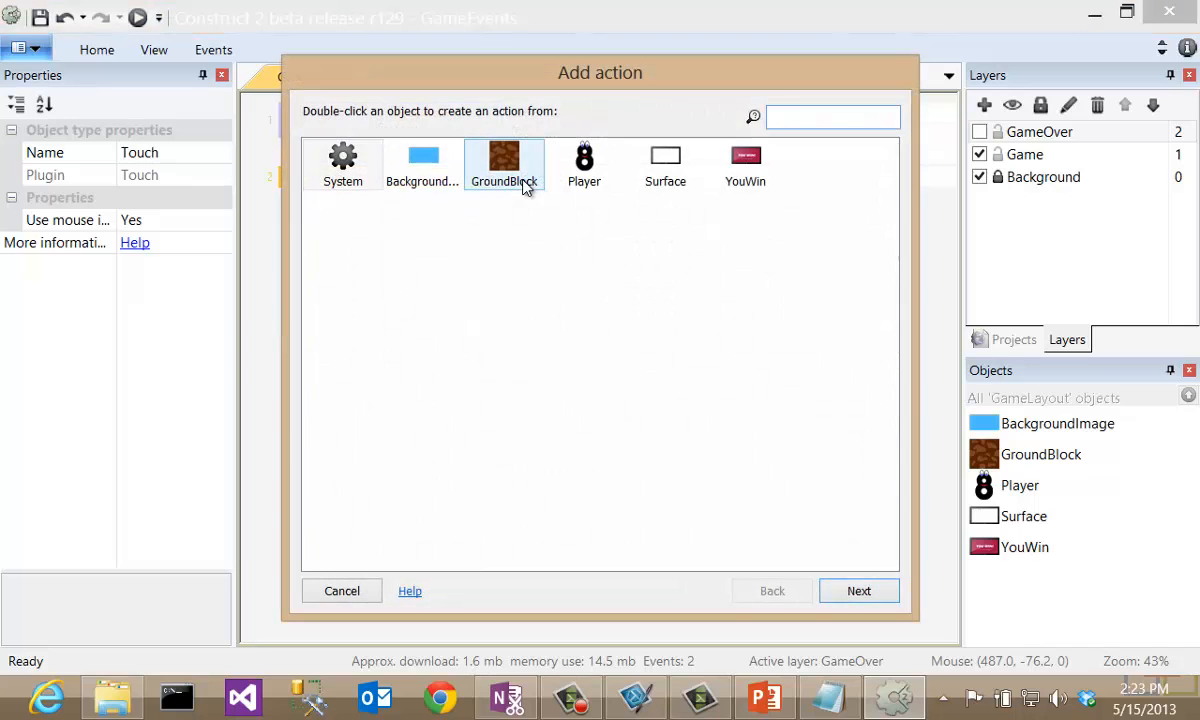
pyautogui.doubleClick(342, 165)
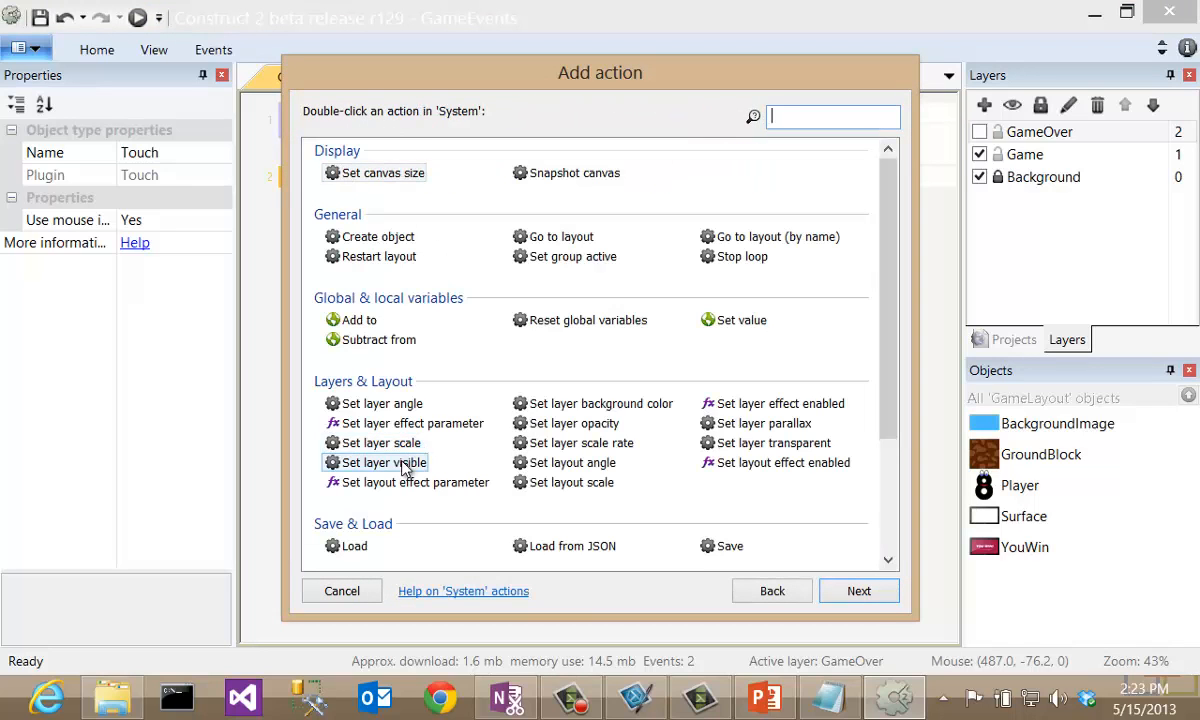
pyautogui.doubleClick(342, 462)
pyautogui.write('2')
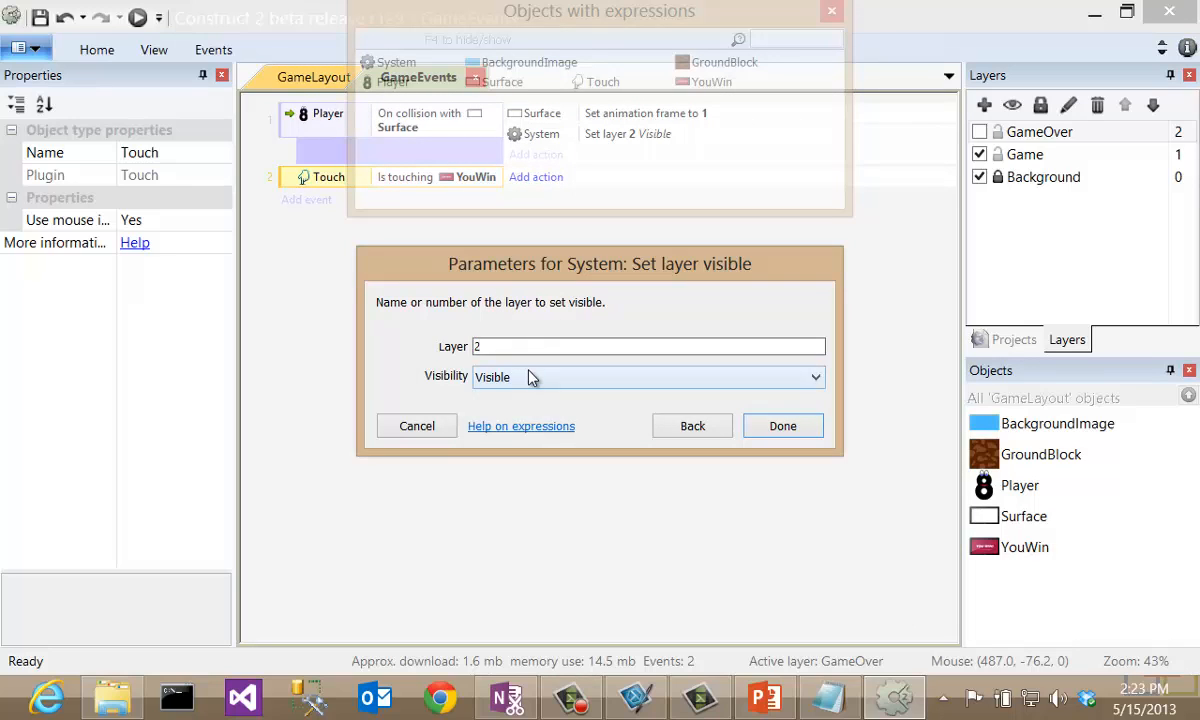
pyautogui.click(525, 376)
pyautogui.click(523, 400)
pyautogui.click(785, 428)
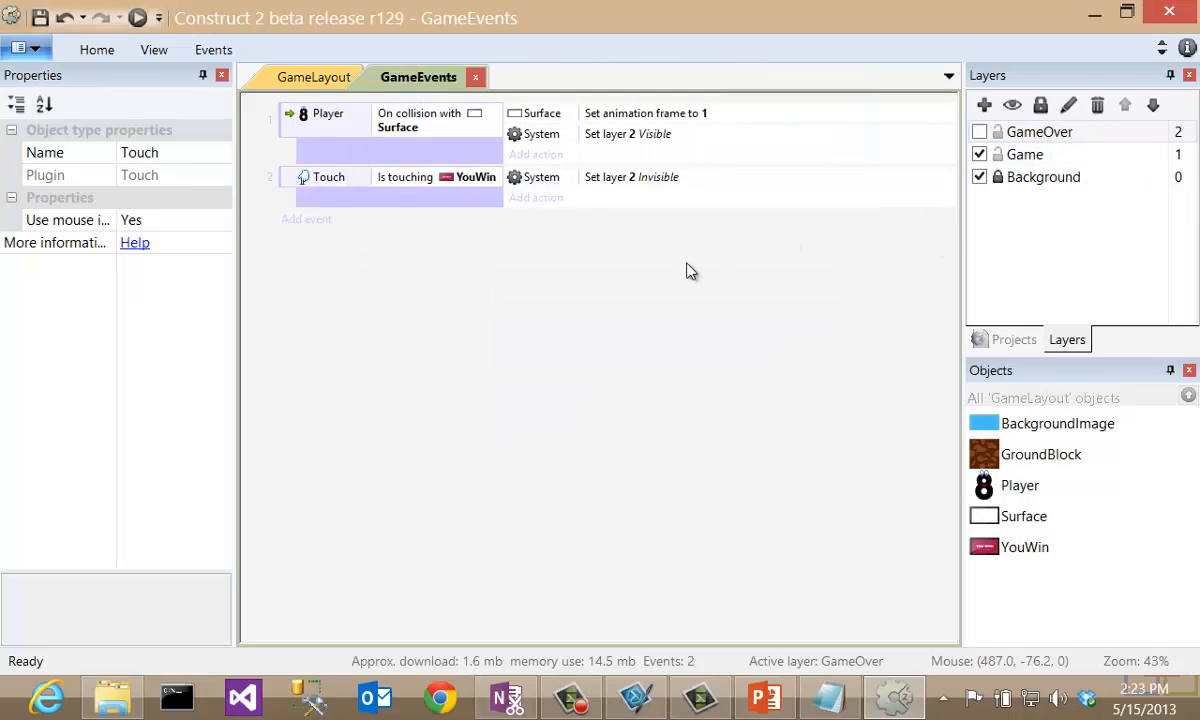
# Add the System action Restart layout to the YouWin touch event
pyautogui.click(557, 204)
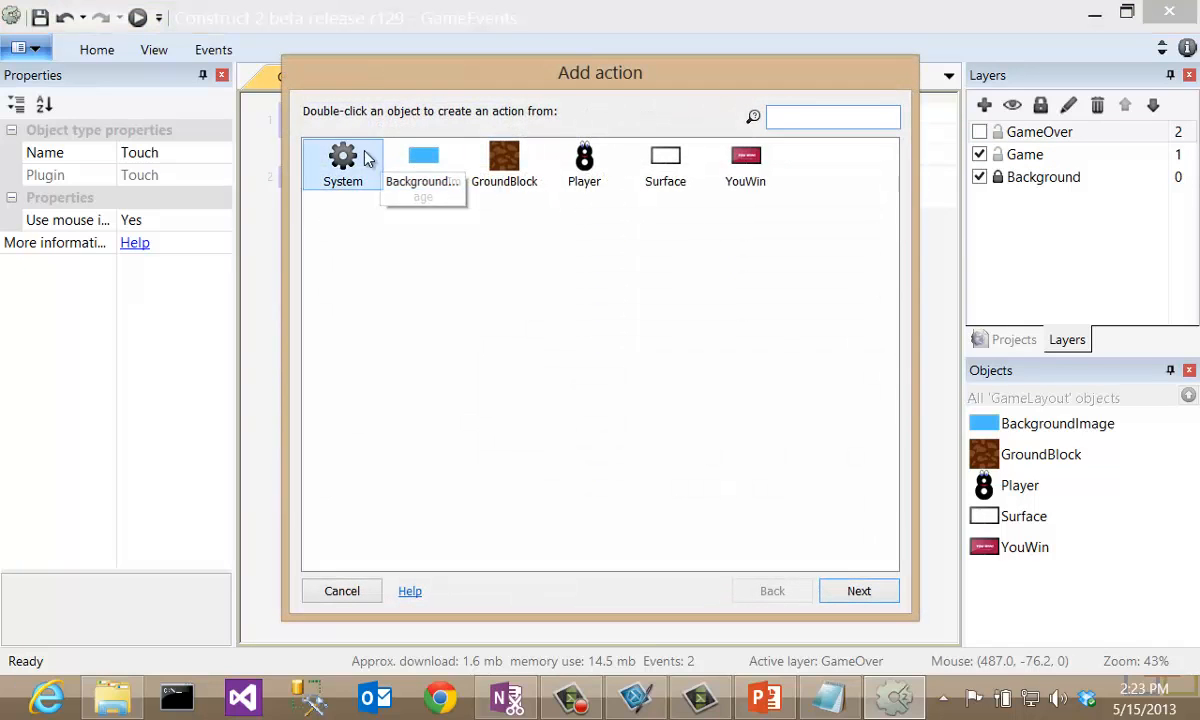
pyautogui.doubleClick(340, 160)
pyautogui.click(405, 178)
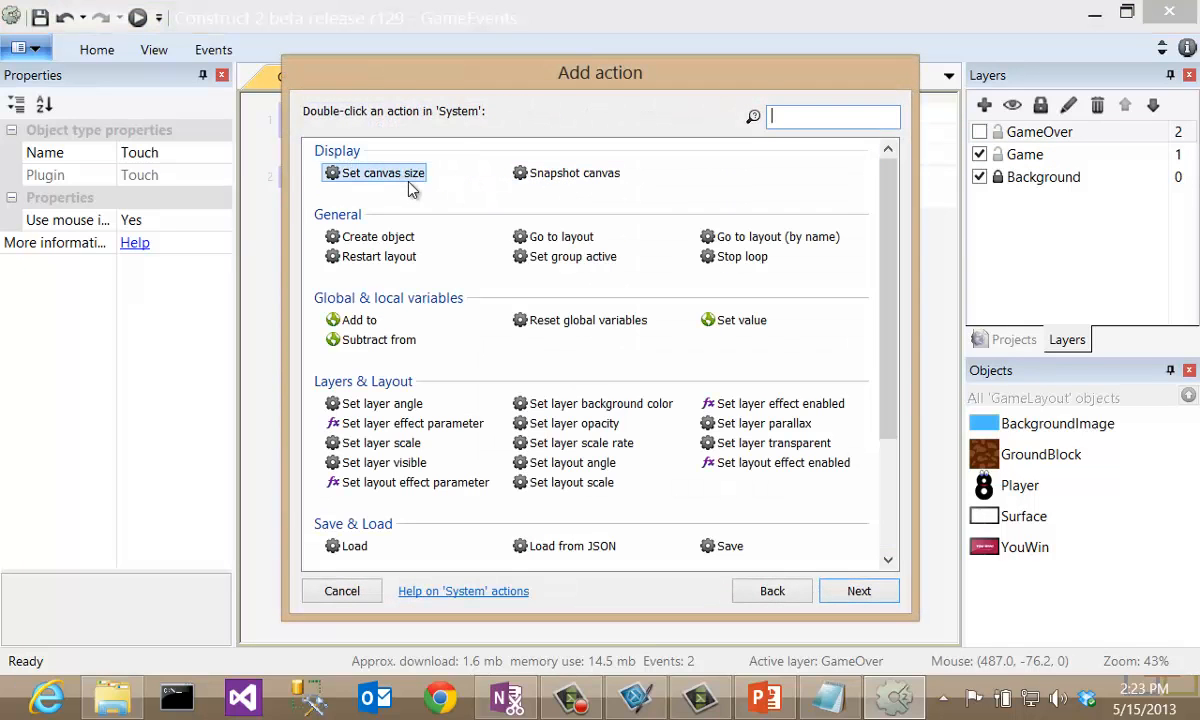
pyautogui.click(376, 258)
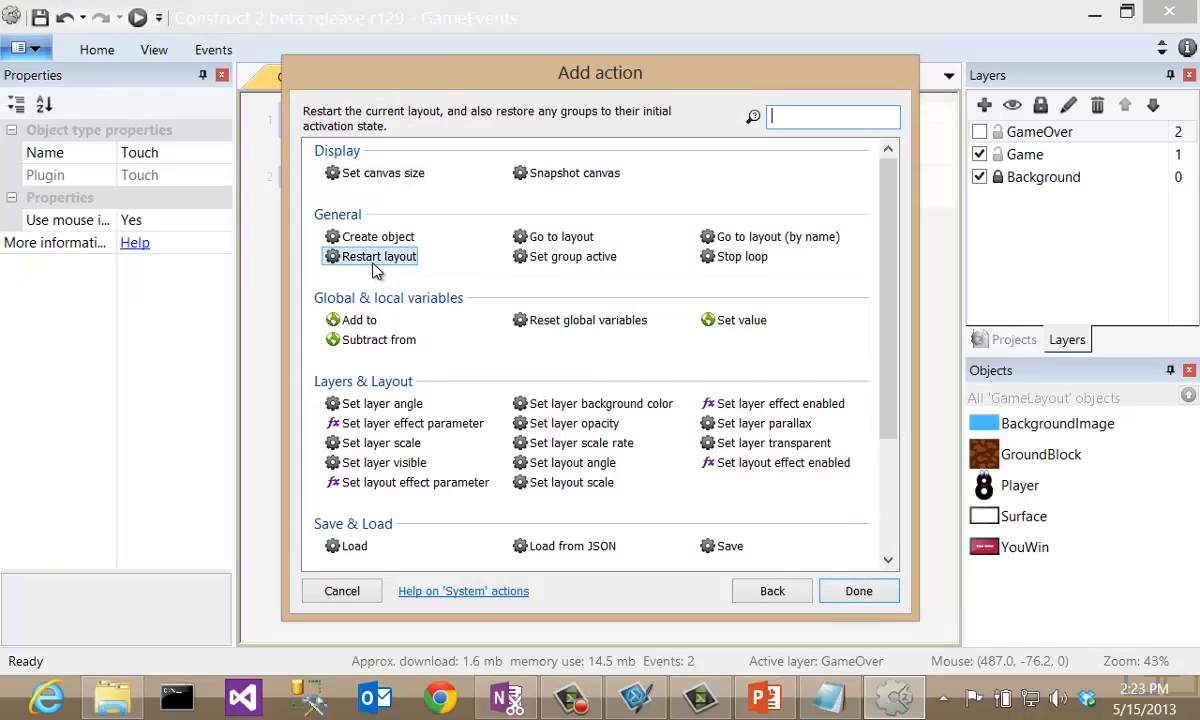
pyautogui.click(858, 592)
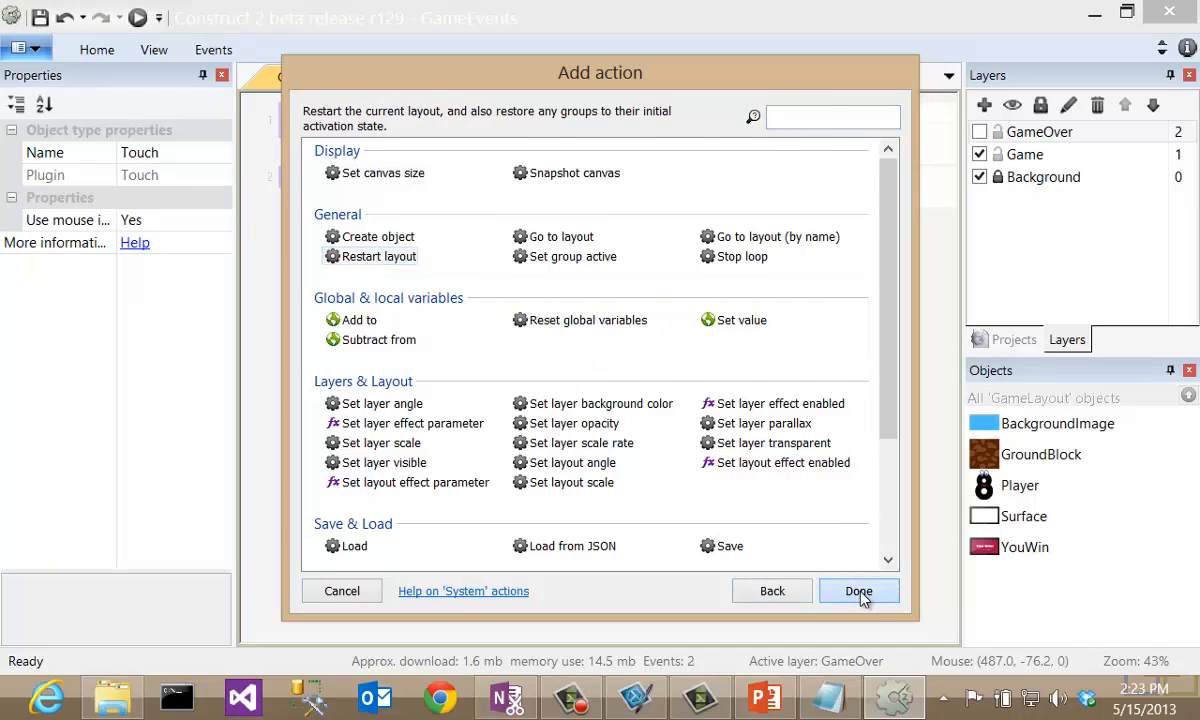
# Preview the game in the browser, jump the player across the platforms to the Surface, and restart from the You Win image
pyautogui.click(137, 19)
pyautogui.press('Right')
pyautogui.press('Up')
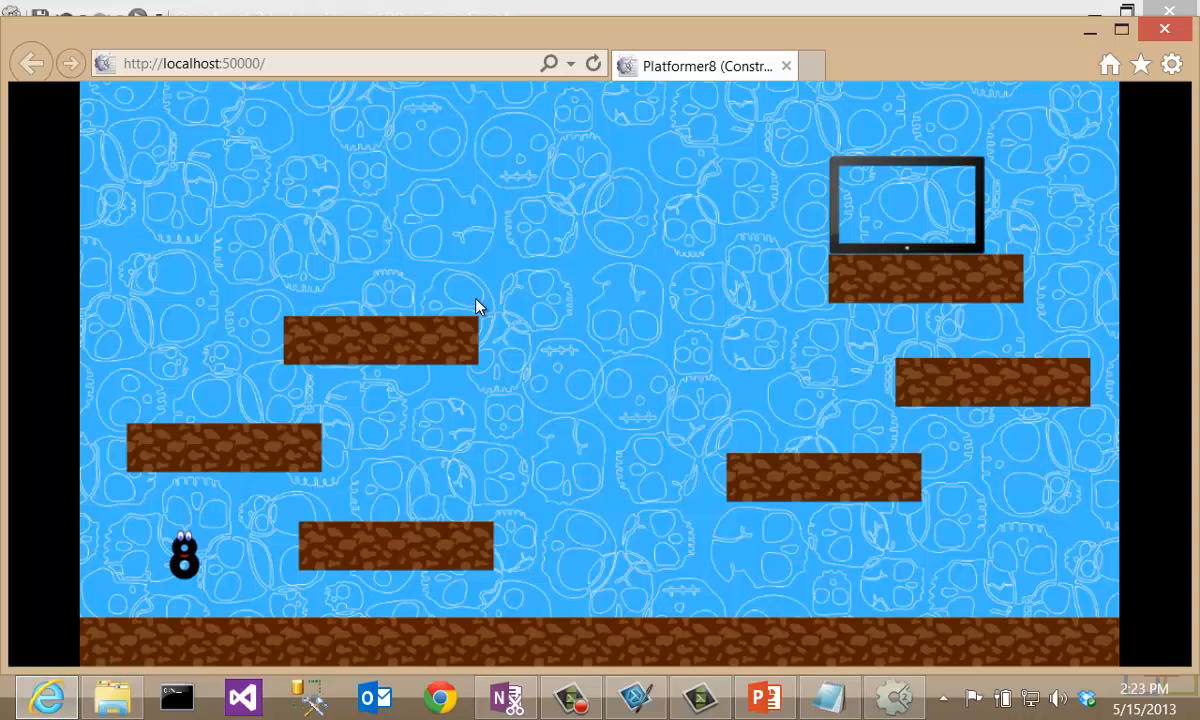
pyautogui.press('Right')
pyautogui.press('Left')
pyautogui.press('Up')
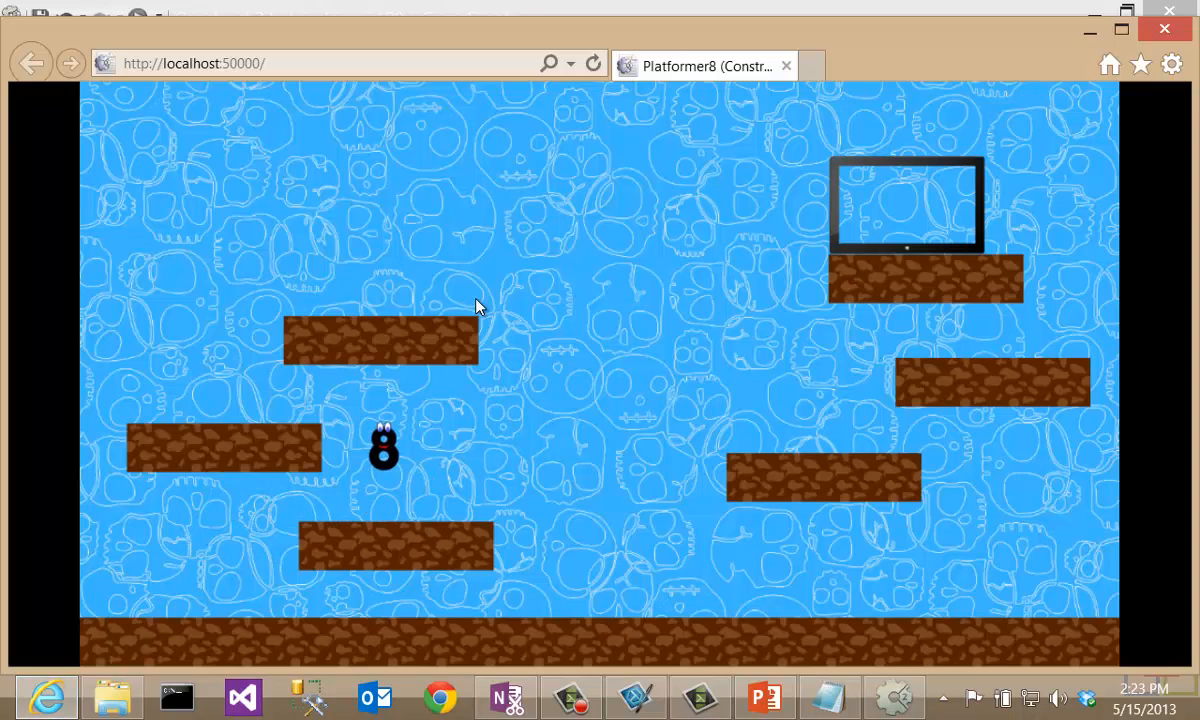
pyautogui.press('Up')
pyautogui.press('Right')
pyautogui.press('Up')
pyautogui.press('Right')
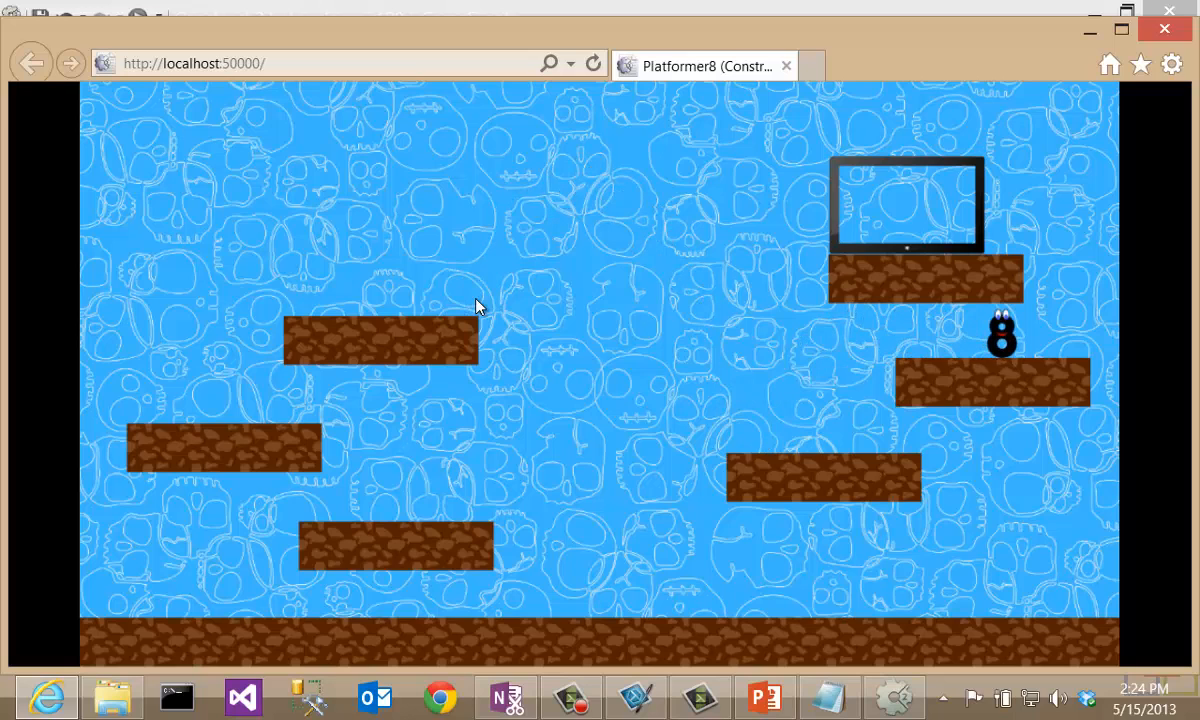
pyautogui.press('Up')
pyautogui.press('Left')
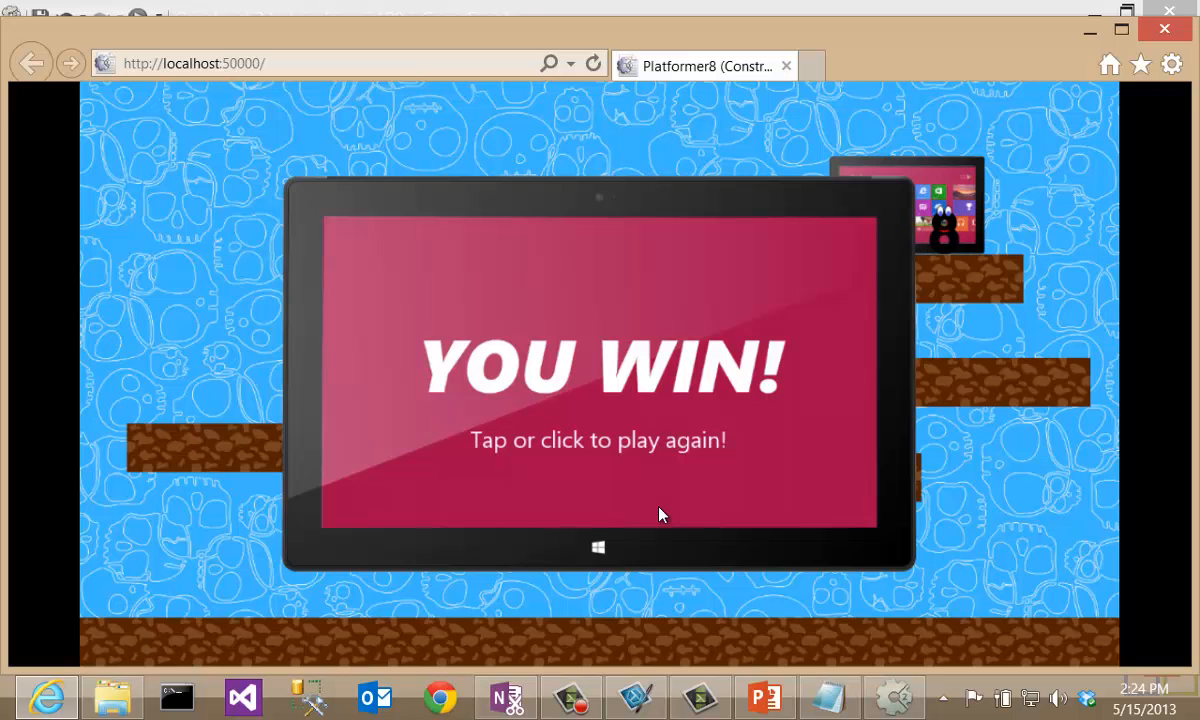
pyautogui.click(662, 452)
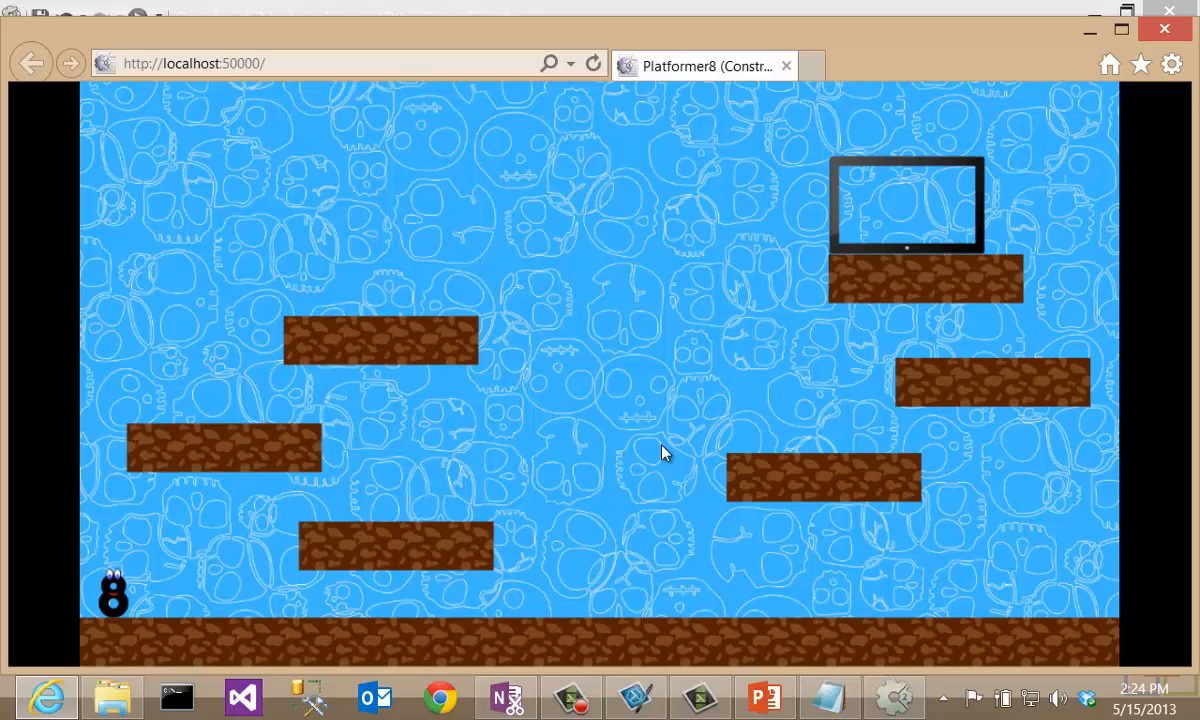
# Play the restarted level through to the Surface a second time and trigger the play-again restart once more
pyautogui.press('Right')
pyautogui.press('Up')
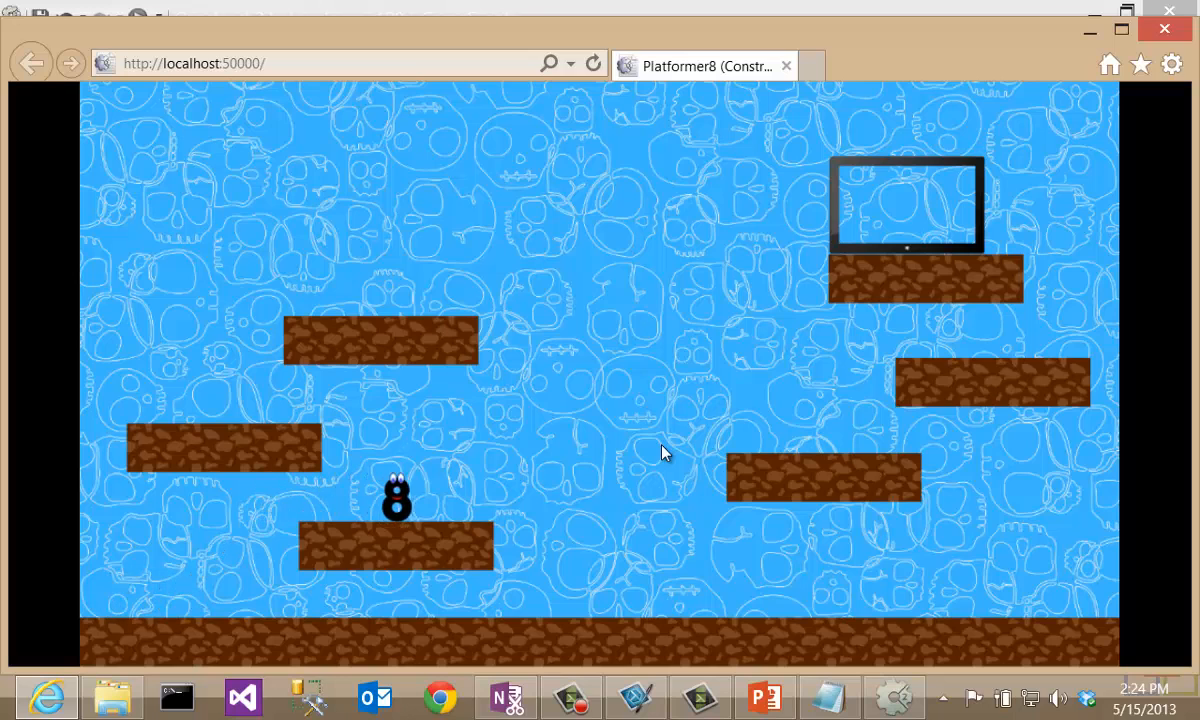
pyautogui.press('Left')
pyautogui.press('Up')
pyautogui.press('Right')
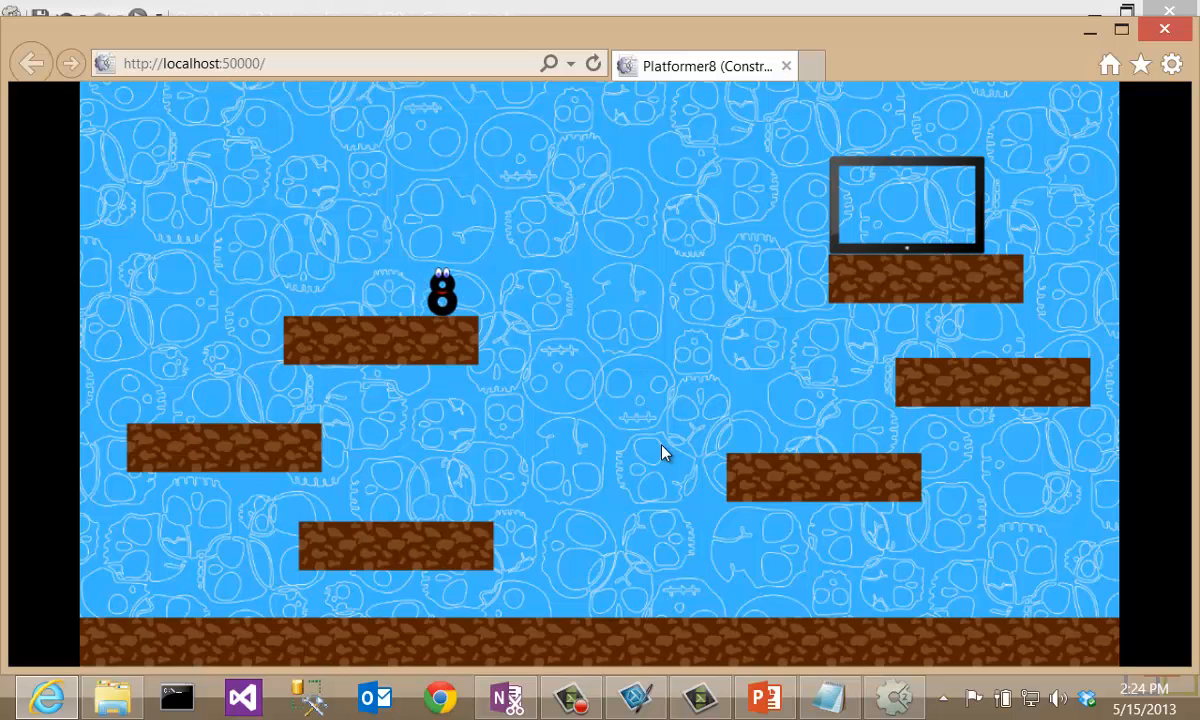
pyautogui.press('Up')
pyautogui.press('Up')
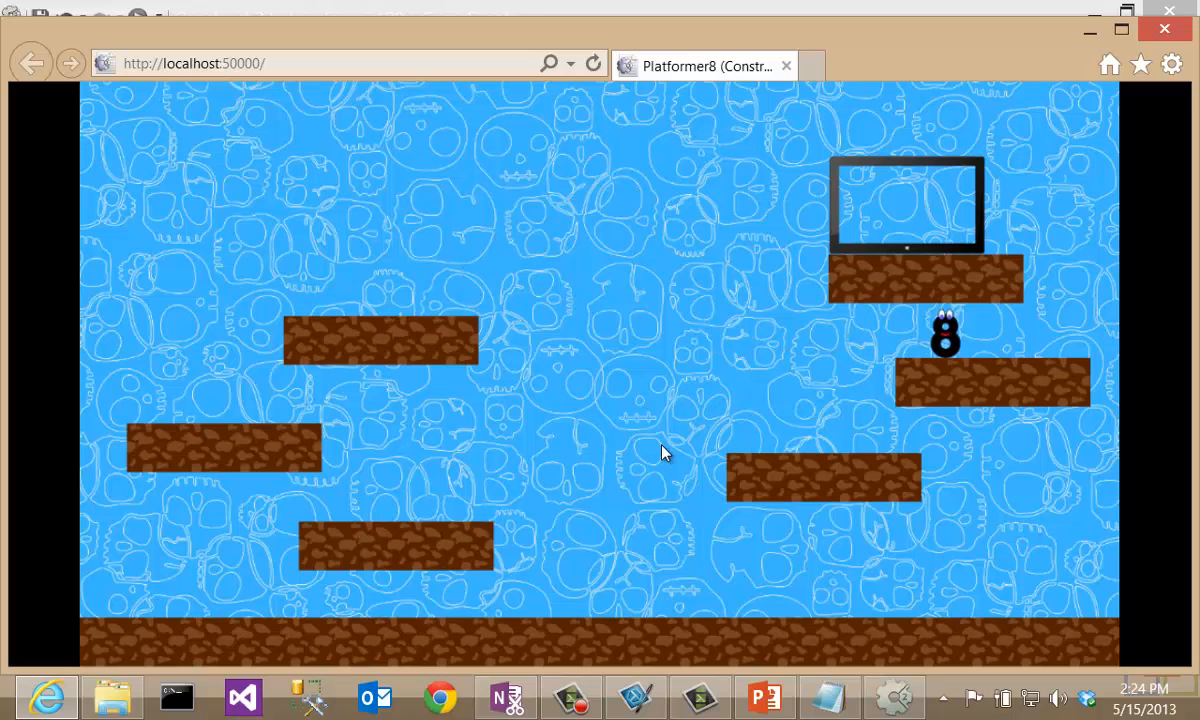
pyautogui.press('Up')
pyautogui.press('Left')
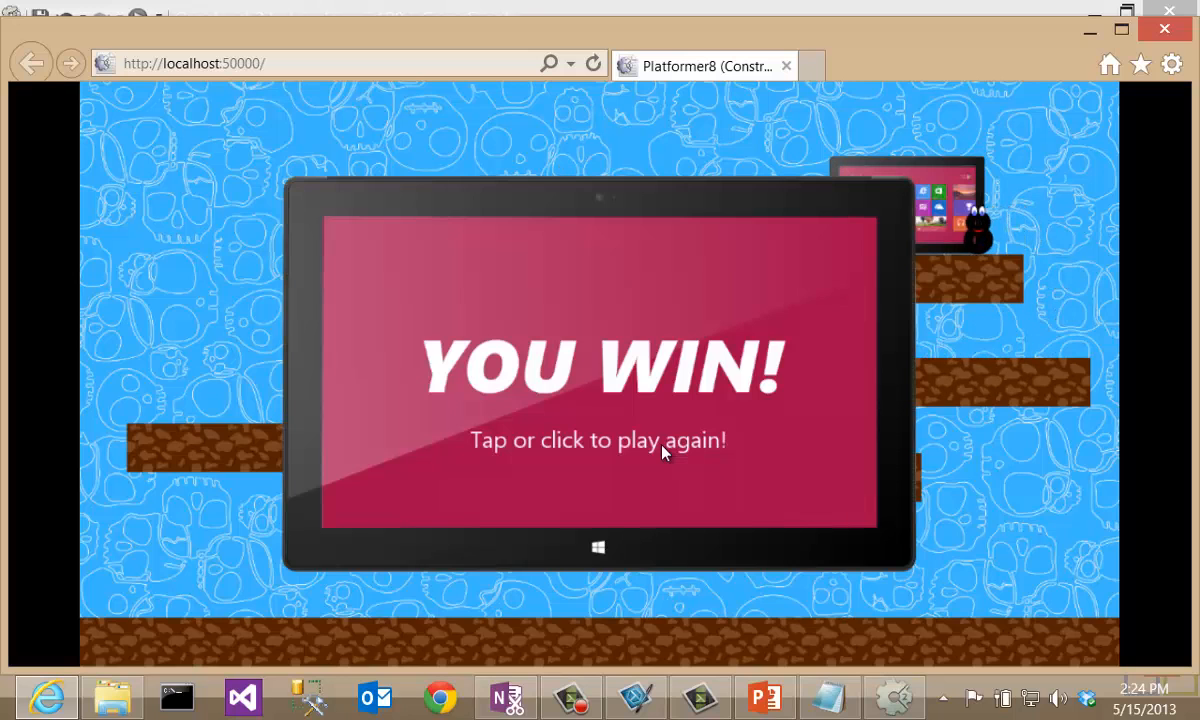
pyautogui.click(658, 448)
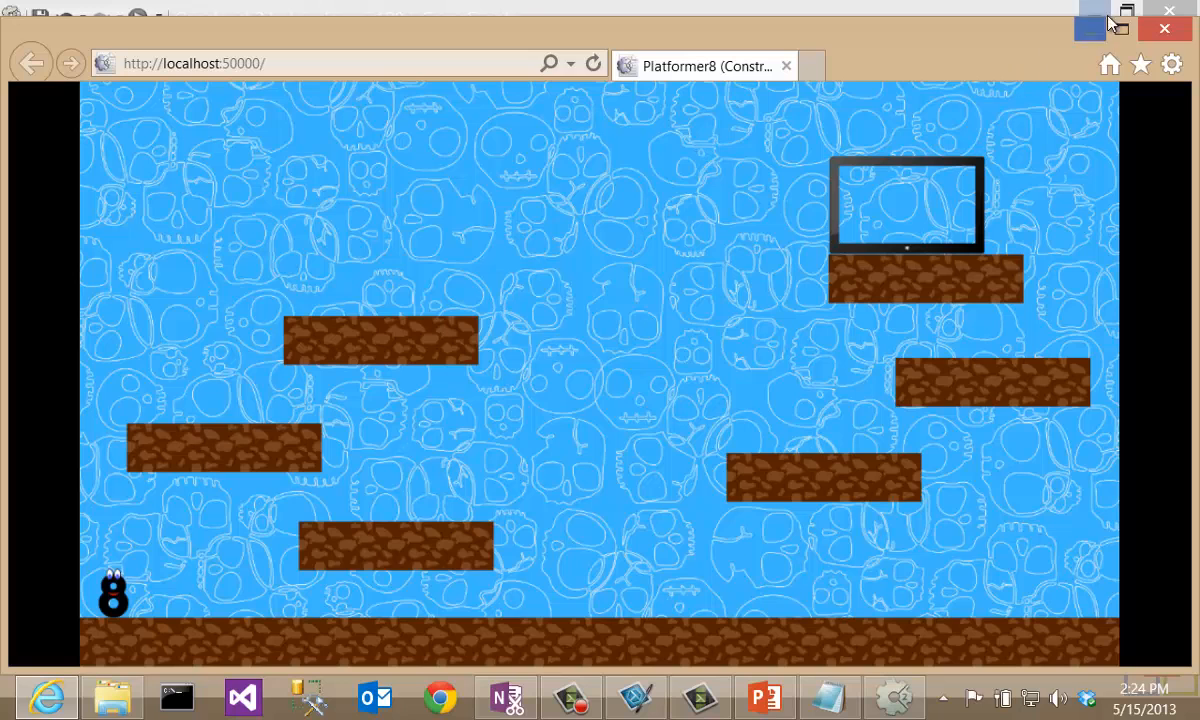
# Close the game preview and insert a Windows 8 object into the project from the layout
pyautogui.click(1165, 29)
pyautogui.click(305, 78)
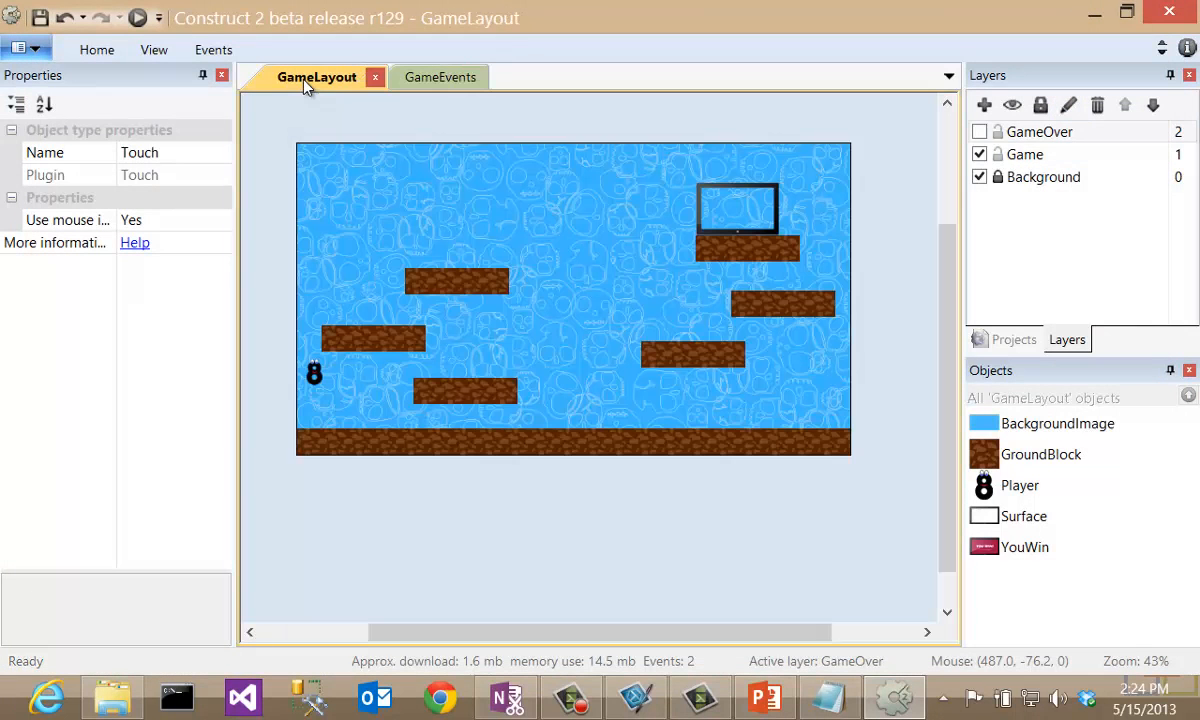
pyautogui.rightClick(256, 230)
pyautogui.click(360, 246)
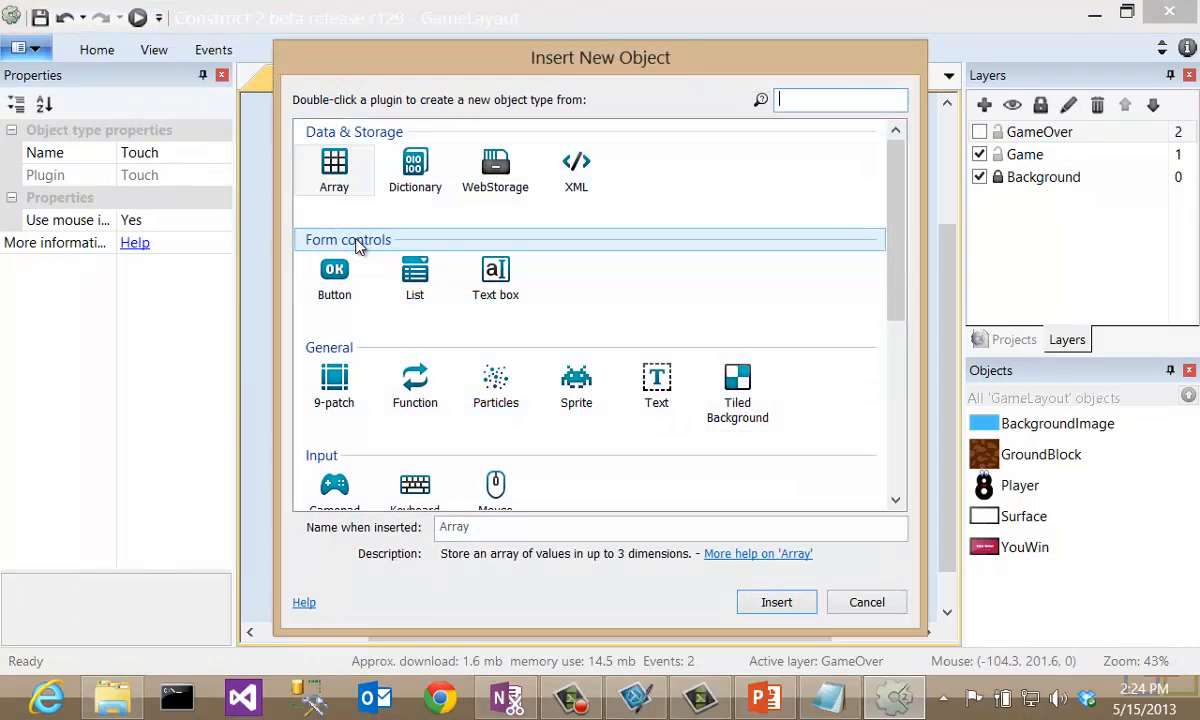
pyautogui.moveTo(886, 249); pyautogui.dragTo(918, 372)
pyautogui.scroll(-2, 900, 370)
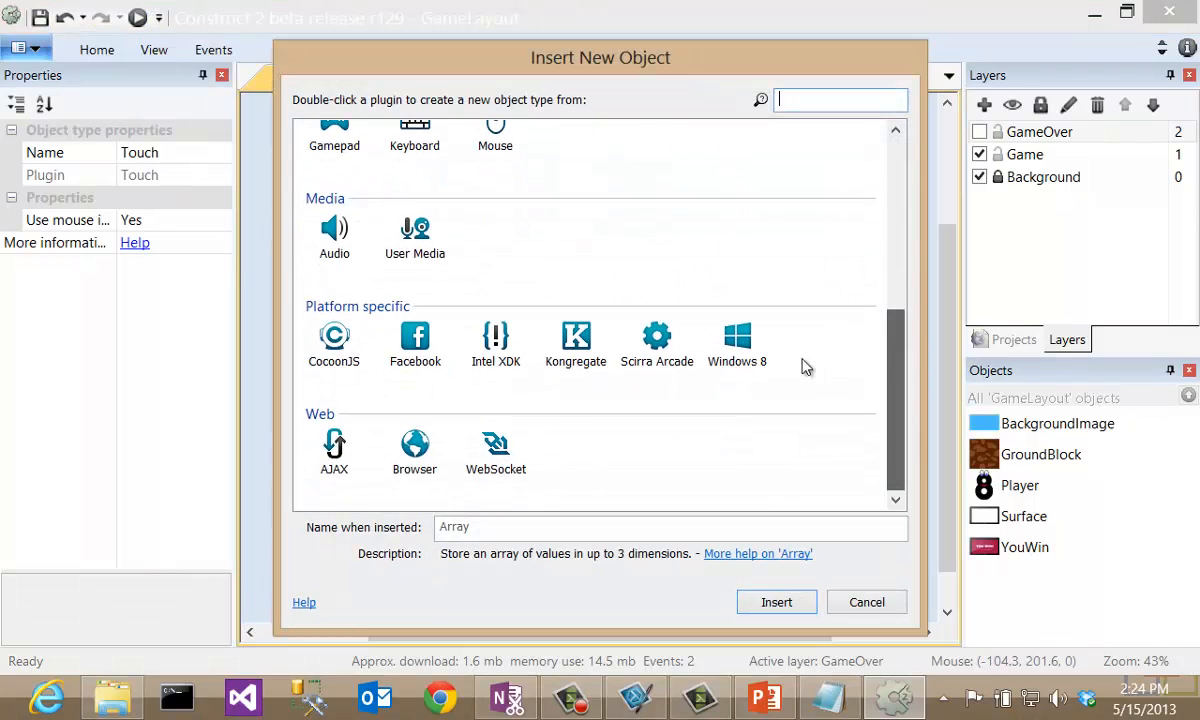
pyautogui.click(740, 345)
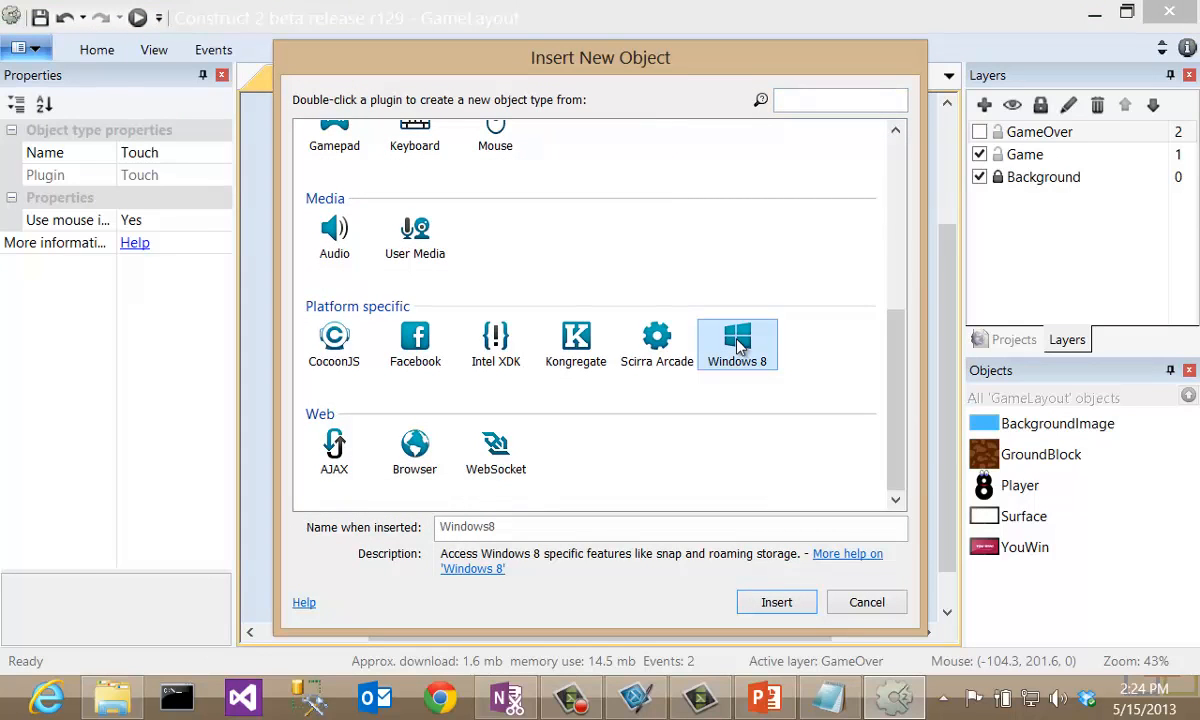
pyautogui.click(765, 602)
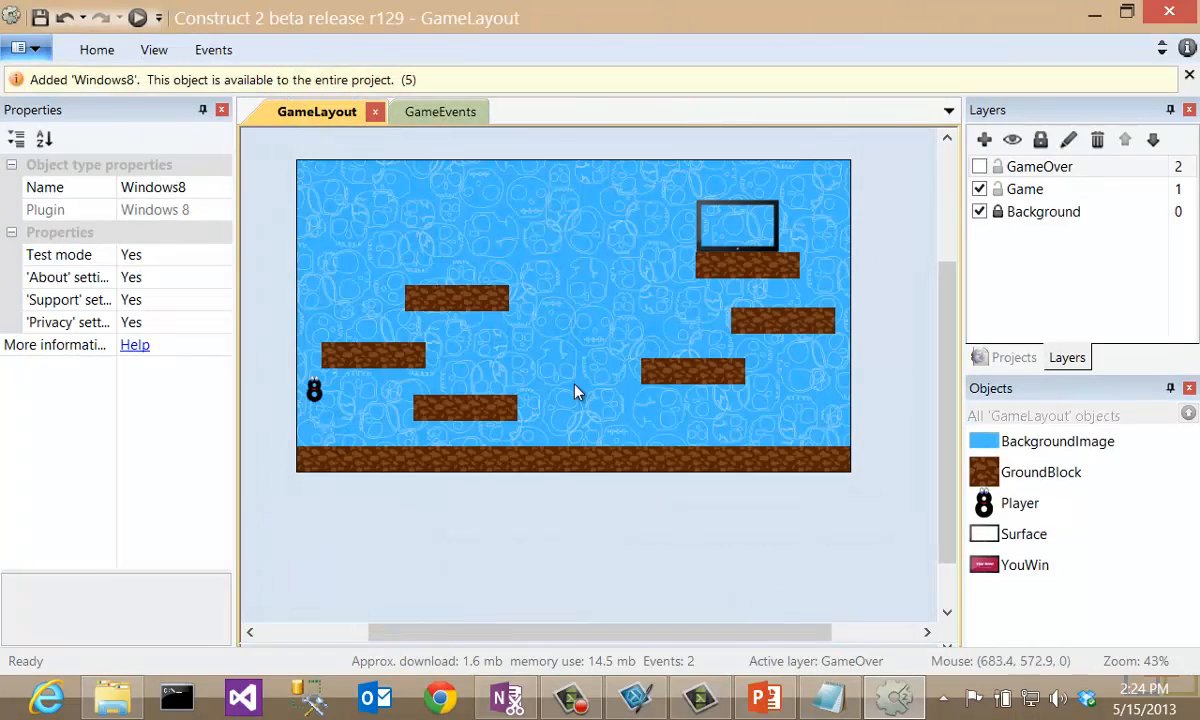
# Set the Windows8 object's Test mode to No
pyautogui.click(65, 258)
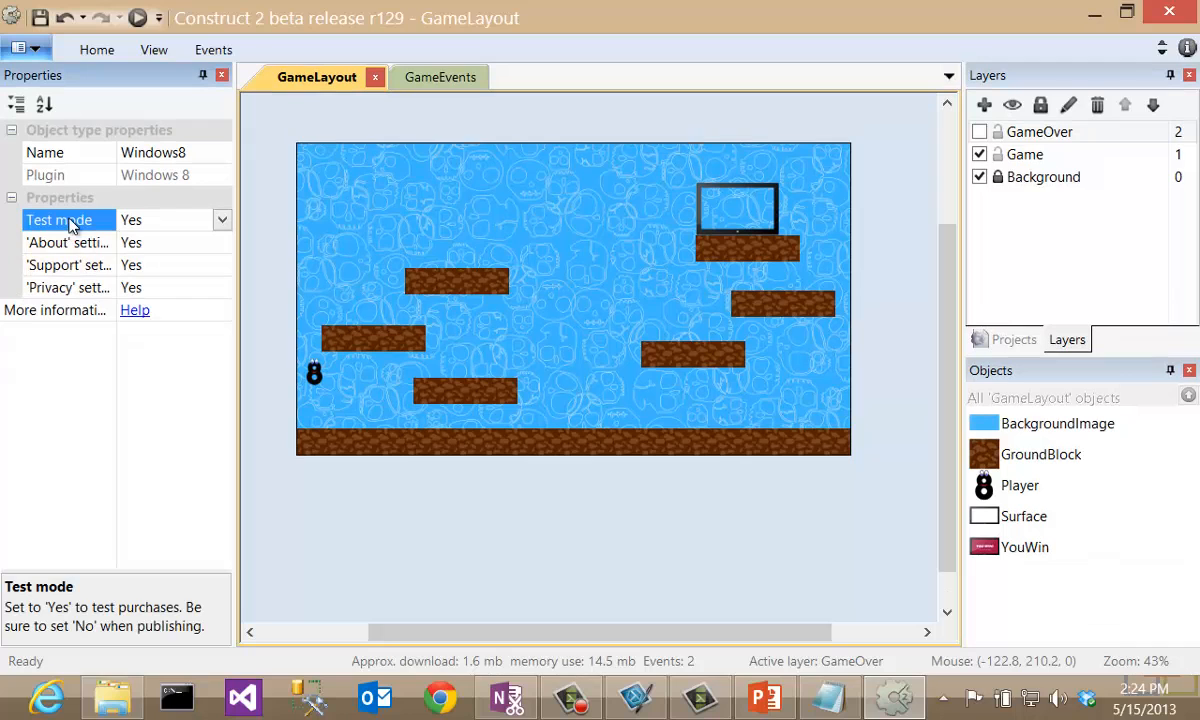
pyautogui.doubleClick(70, 226)
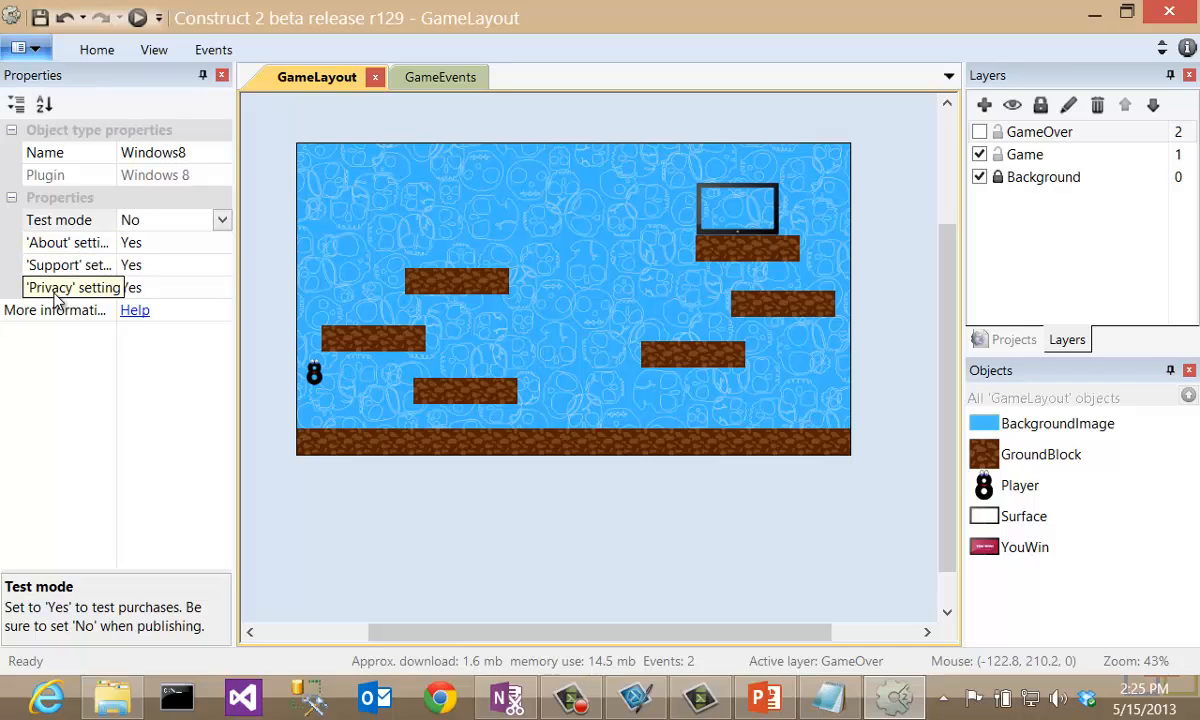
pyautogui.click(298, 548)
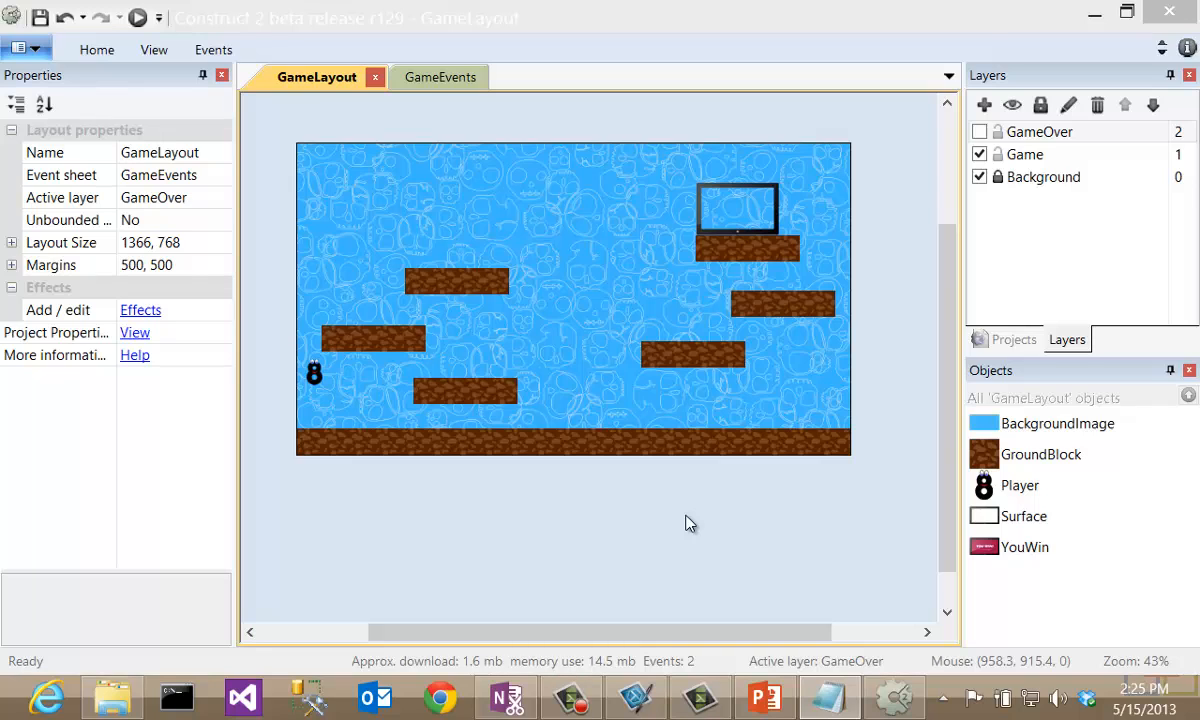
# Add a new layer above GameOver and name it GamePaused
pyautogui.click(983, 107)
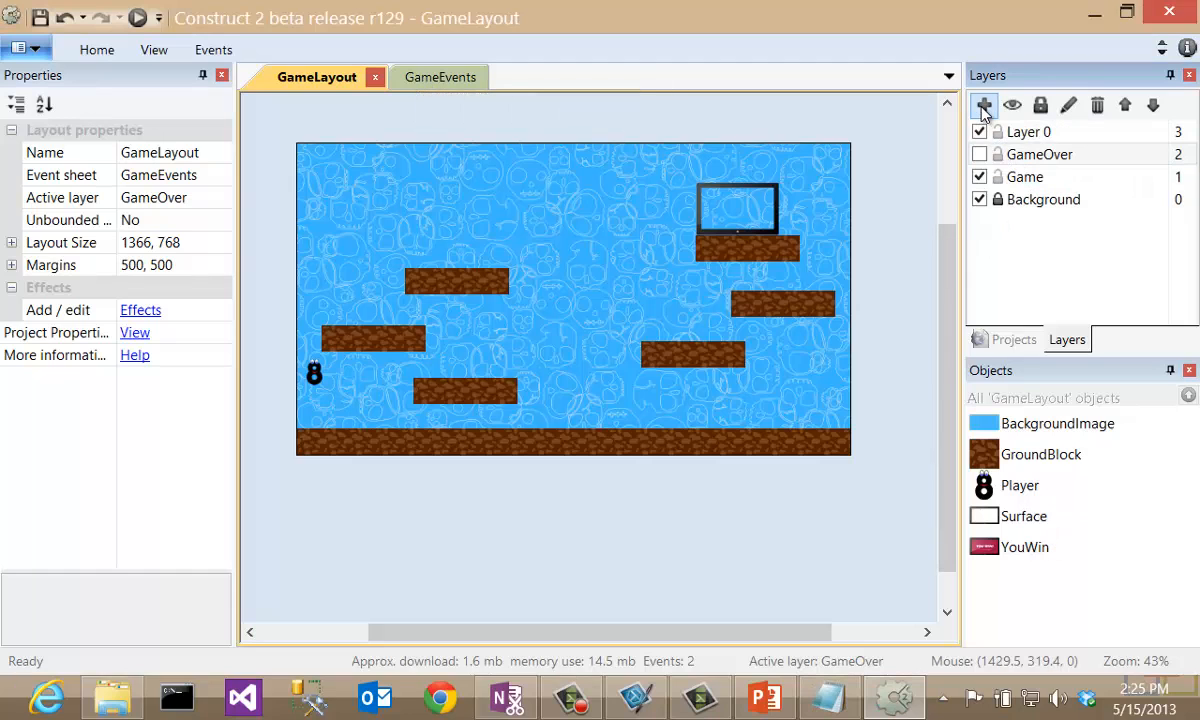
pyautogui.click(1034, 130)
pyautogui.click(1069, 107)
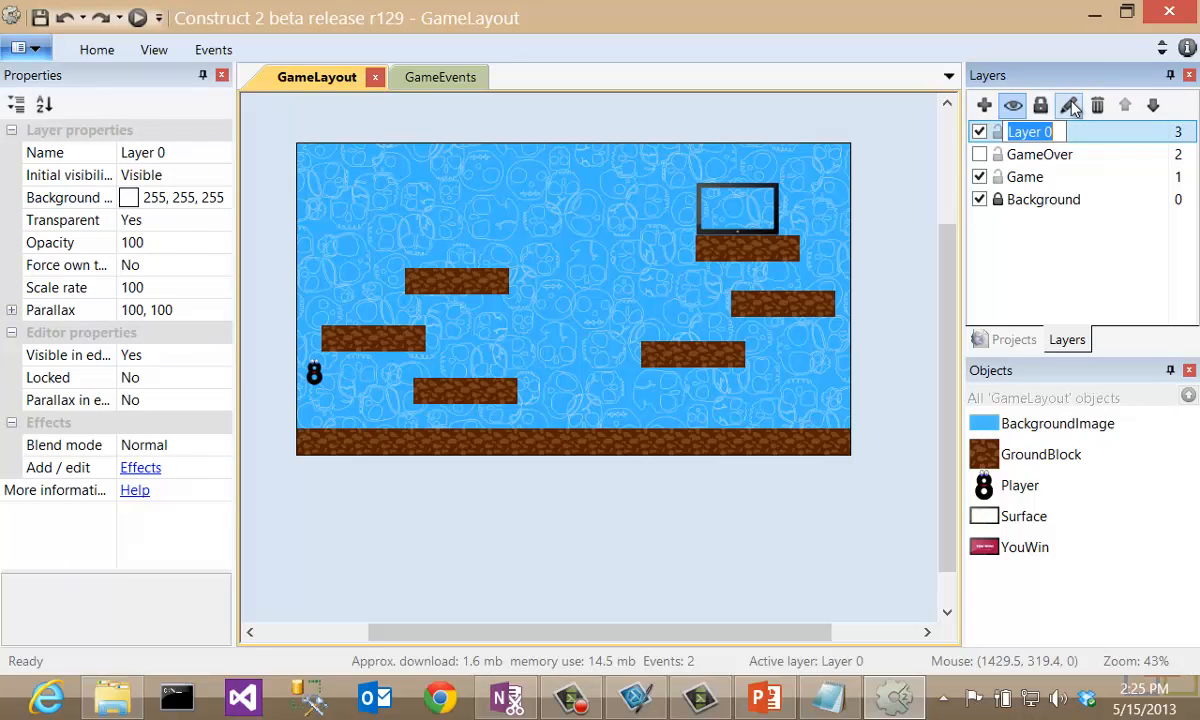
pyautogui.write('GamePaused')
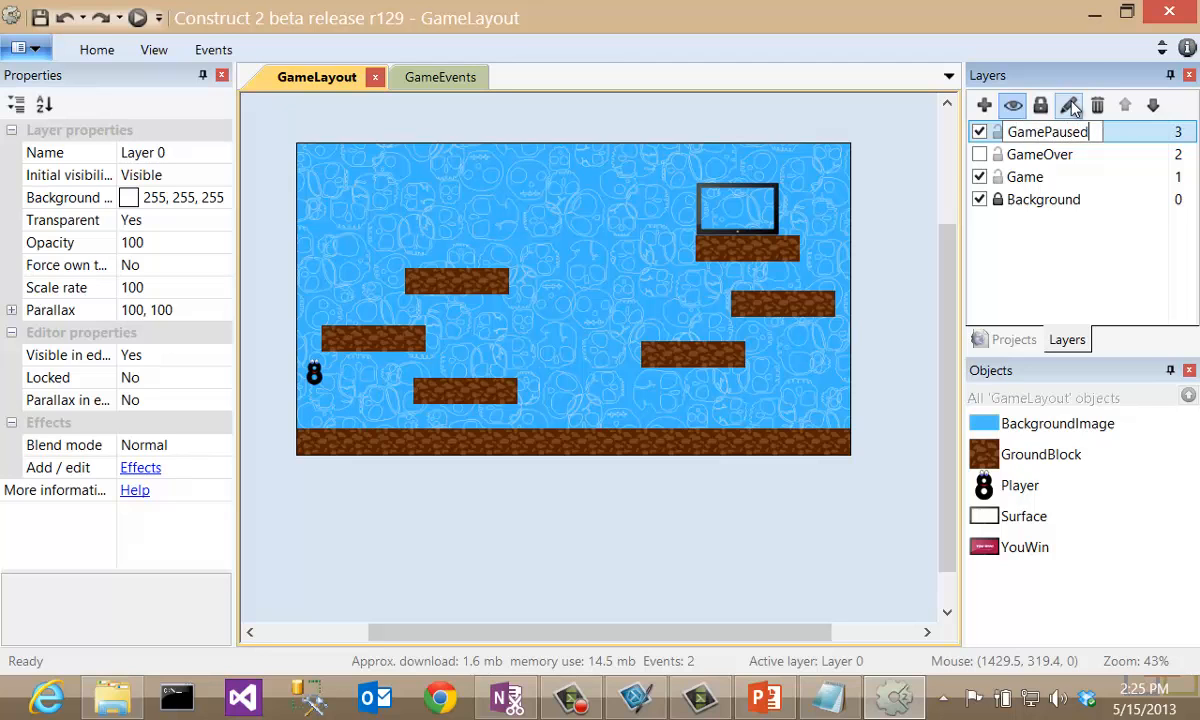
pyautogui.press('Return')
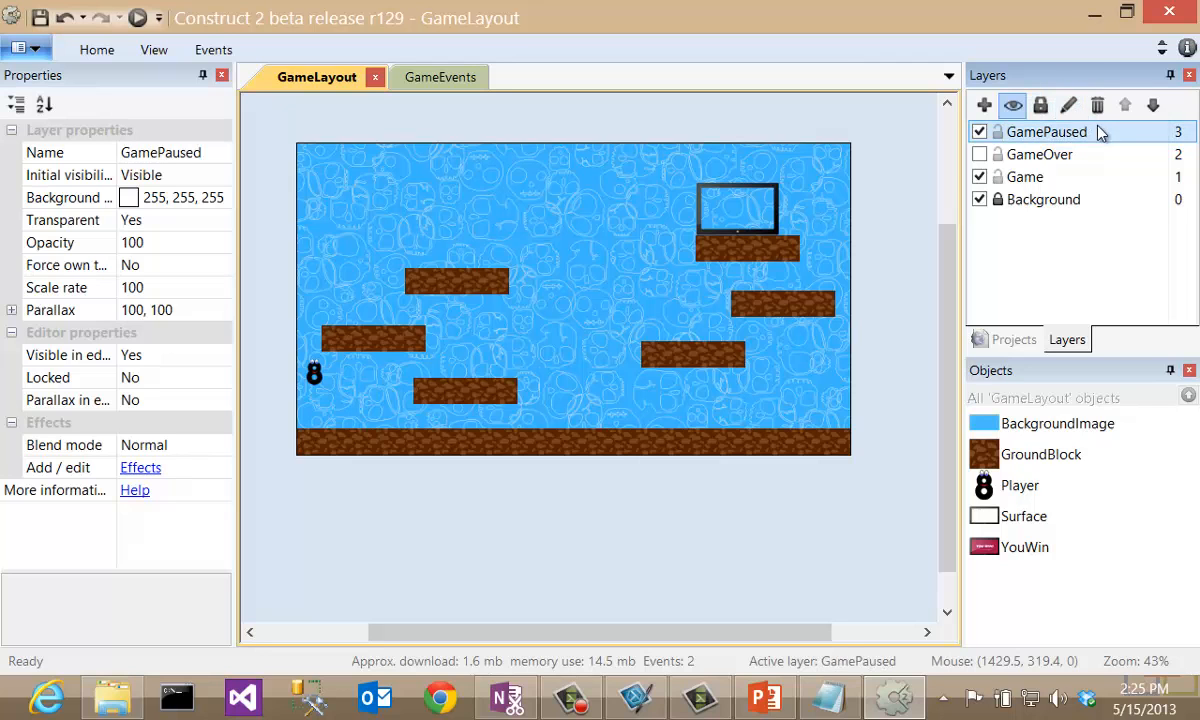
# Insert a Sprite object named Paused on the GamePaused layer, placed near the layout's upper-left corner
pyautogui.rightClick(419, 162)
pyautogui.click(468, 175)
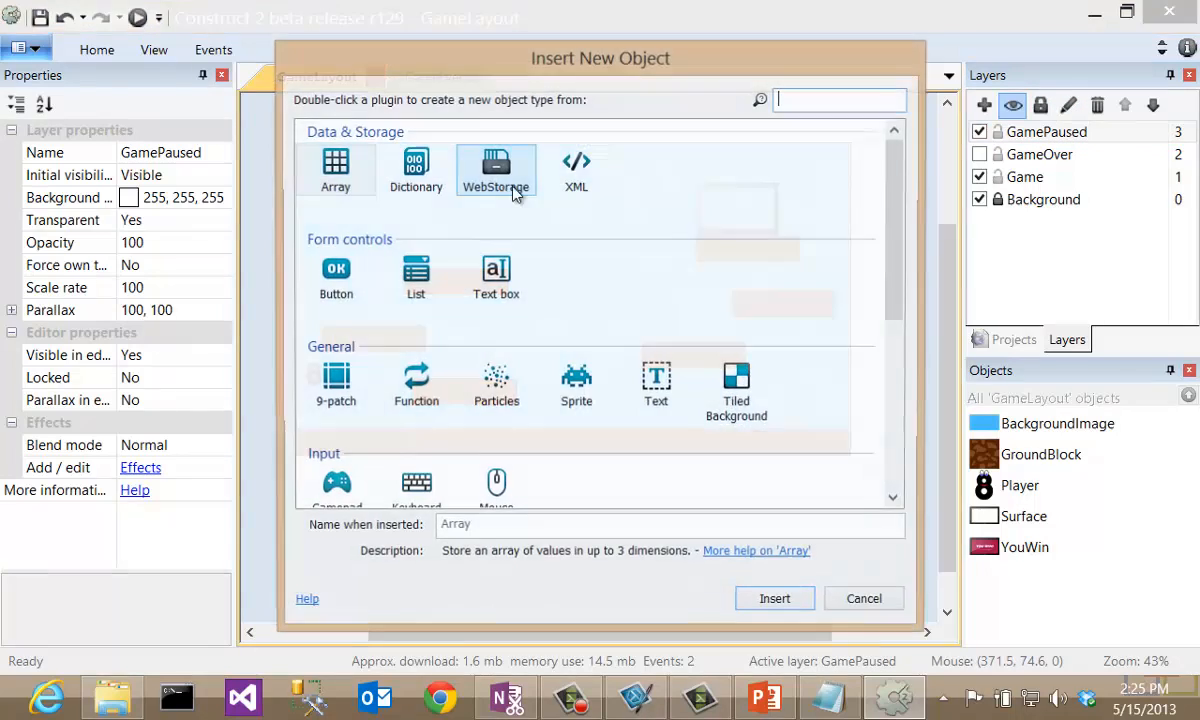
pyautogui.click(576, 385)
pyautogui.doubleClick(493, 531)
pyautogui.press('BackSpace')
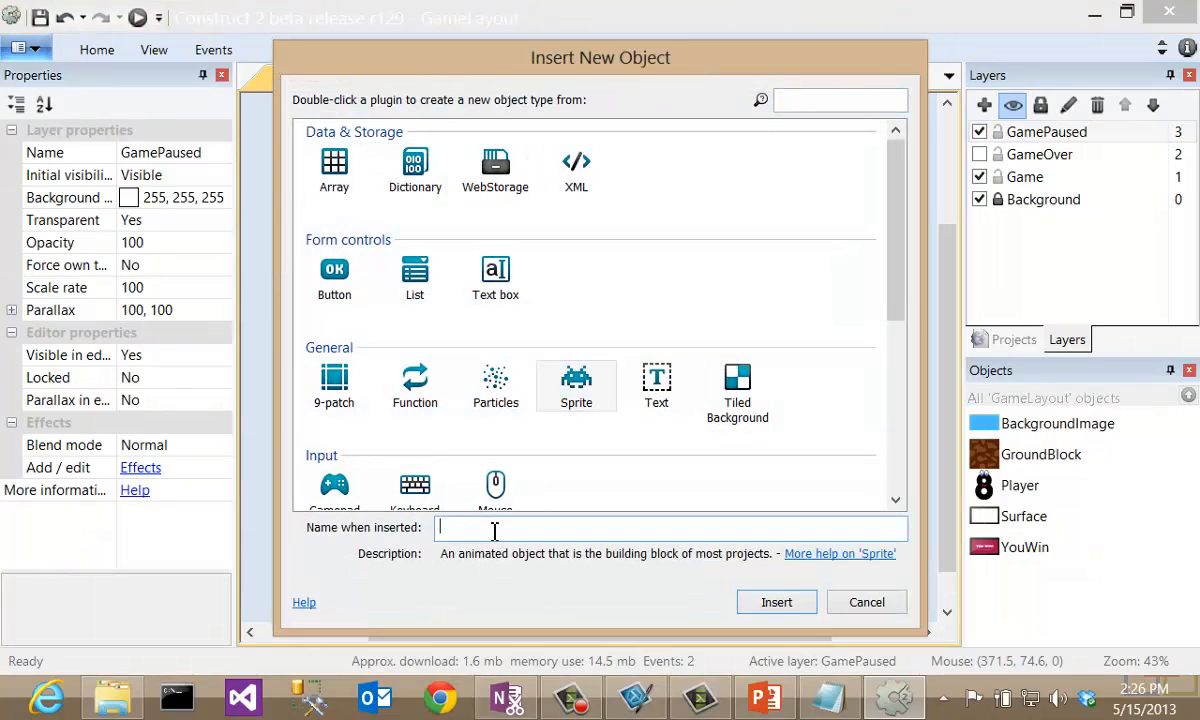
pyautogui.write('Paused')
pyautogui.click(778, 602)
pyautogui.click(455, 193)
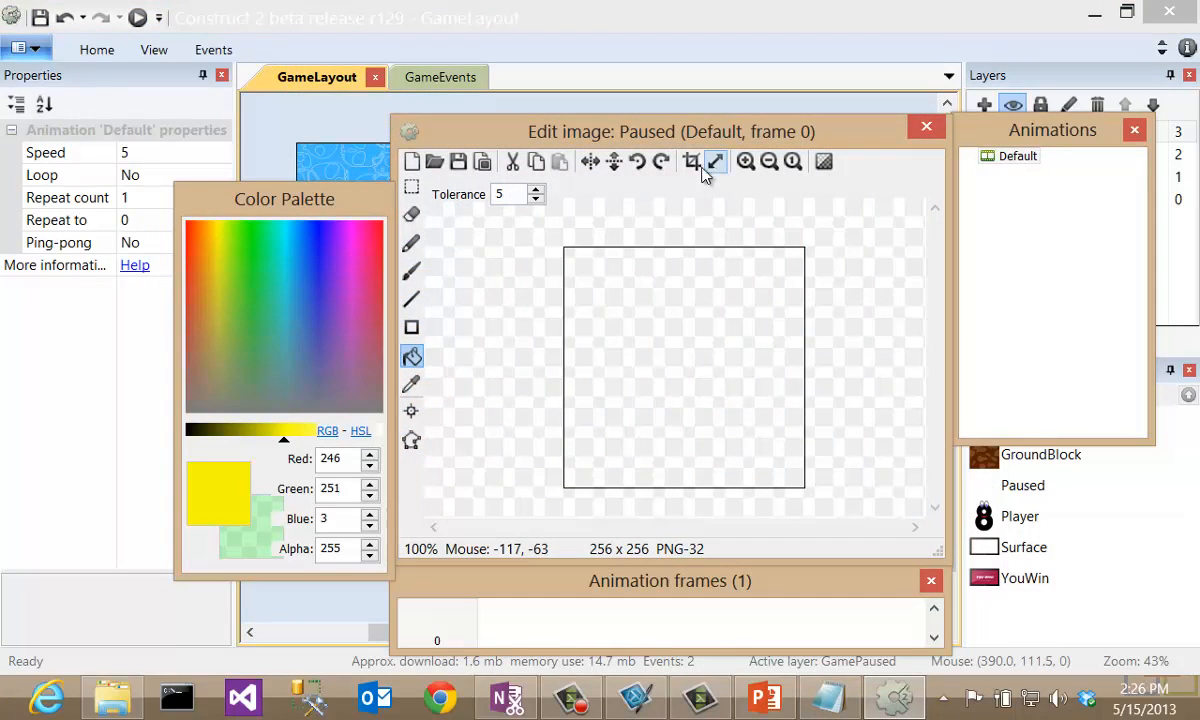
# Load Paused.png as the Paused sprite's image and close the image editor
pyautogui.click(434, 161)
pyautogui.doubleClick(778, 228)
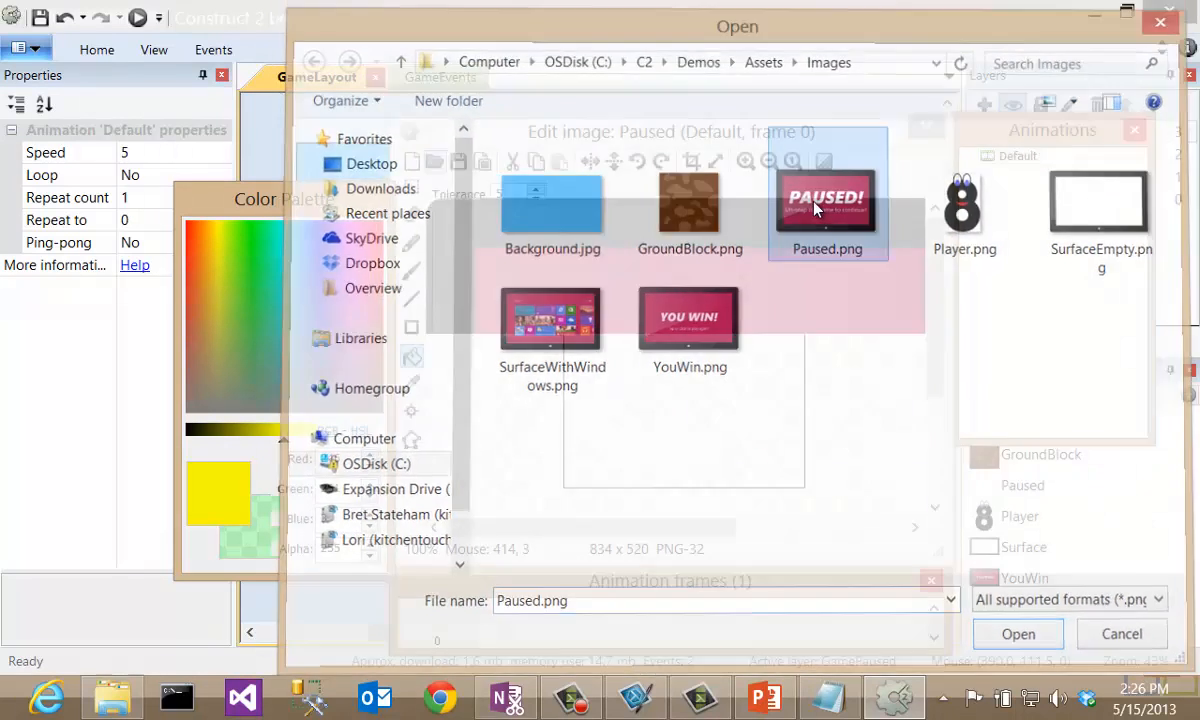
pyautogui.click(927, 130)
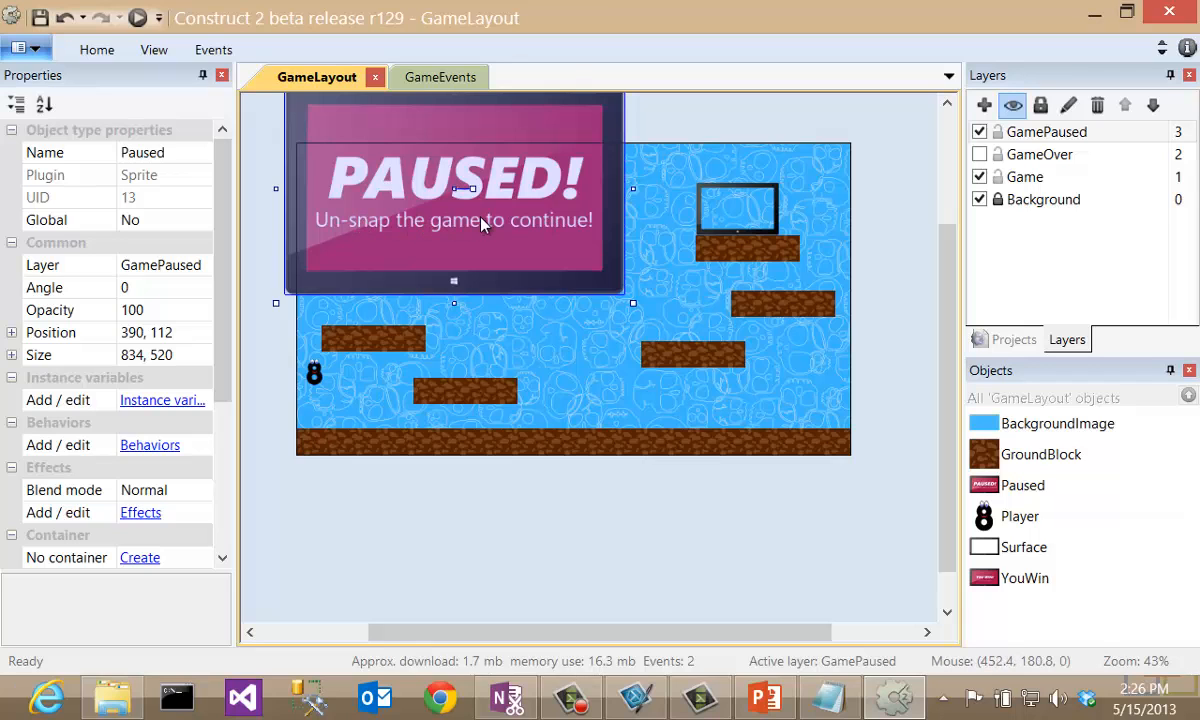
# Align the Paused sprite to the horizontal and vertical centre of the game window
pyautogui.rightClick(542, 122)
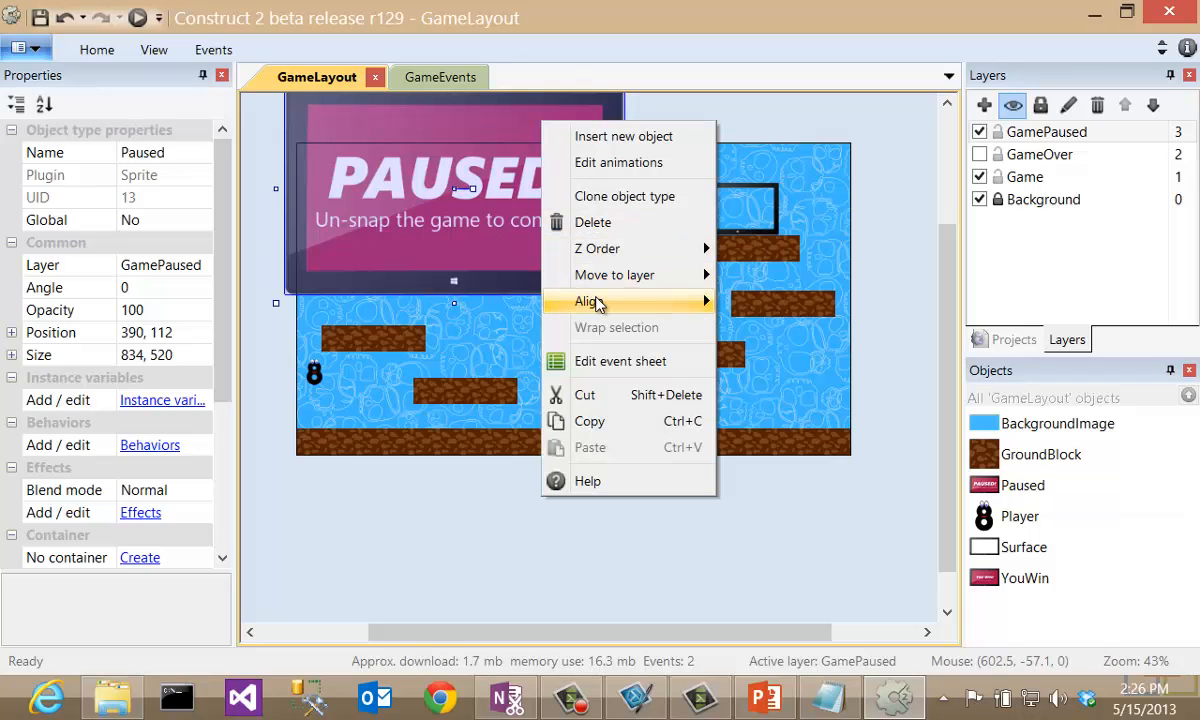
pyautogui.moveTo(597, 302)
pyautogui.moveTo(785, 303)
pyautogui.click(905, 413)
pyautogui.rightClick(666, 213)
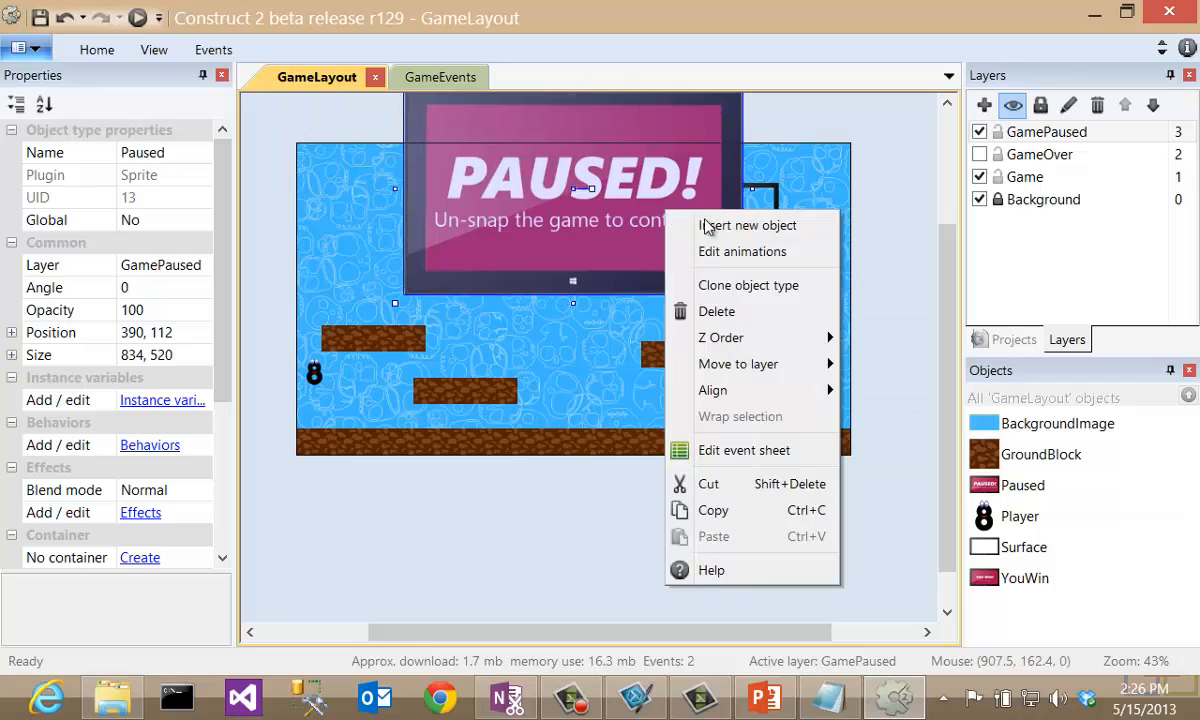
pyautogui.moveTo(775, 338)
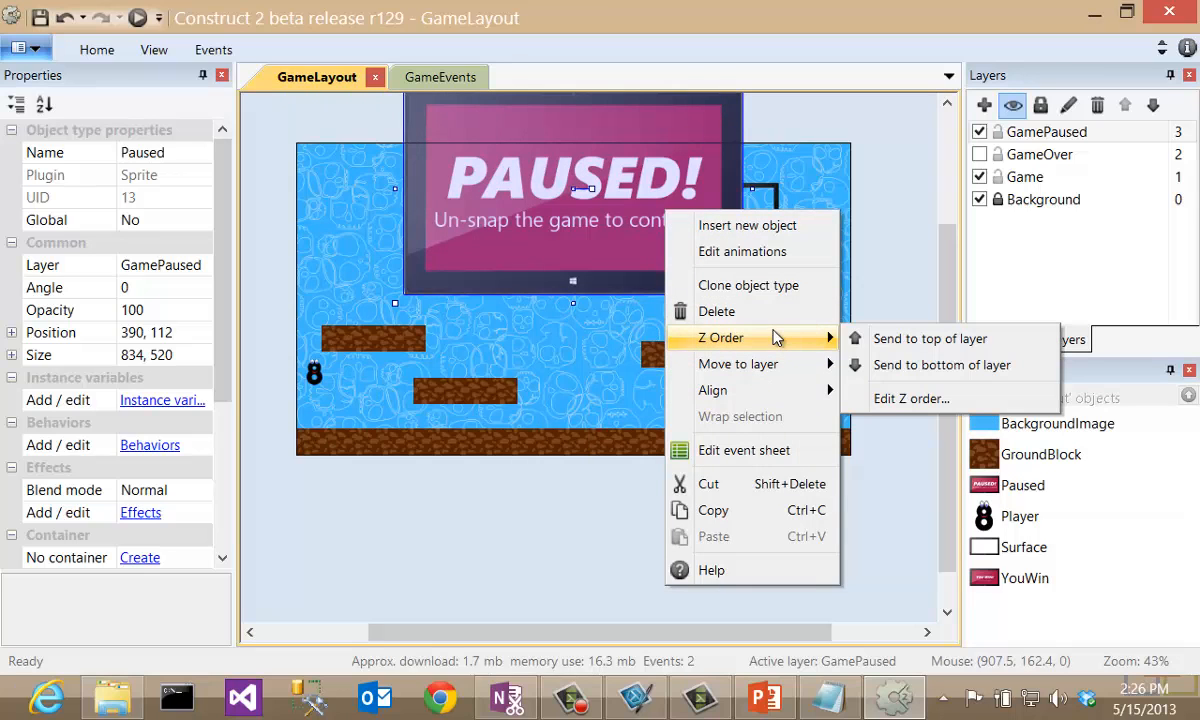
pyautogui.moveTo(772, 391)
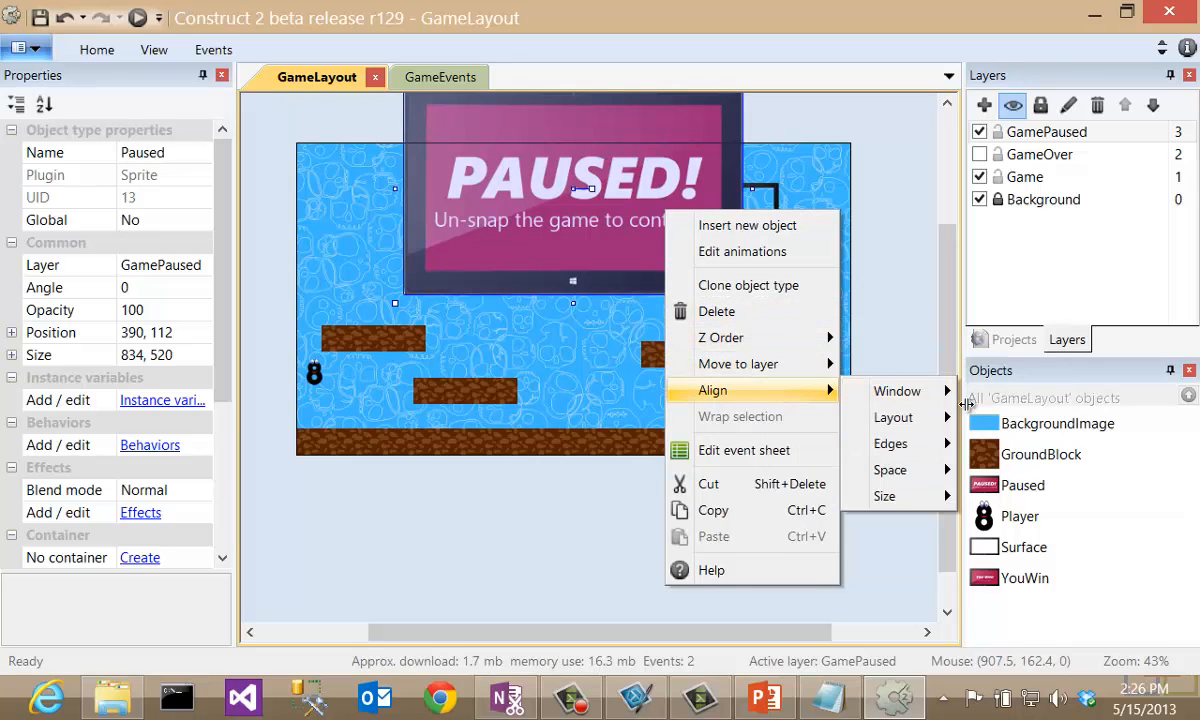
pyautogui.moveTo(893, 391)
pyautogui.click(1015, 525)
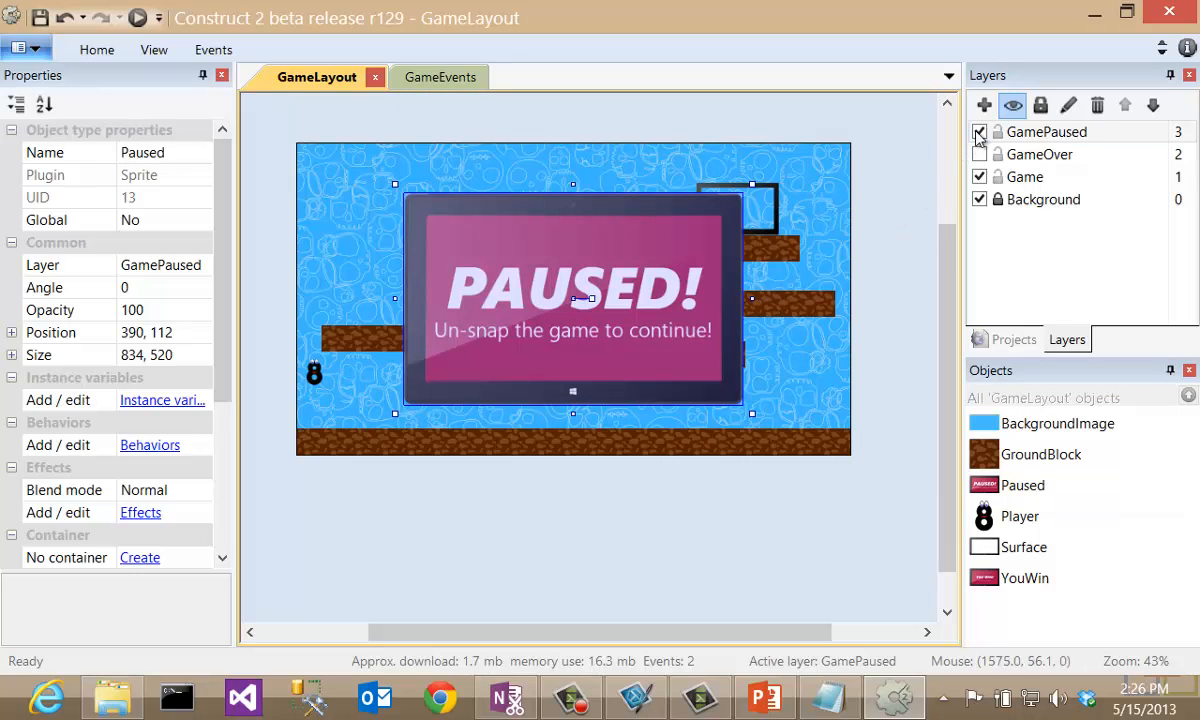
# Hide the GamePaused layer in the editor and set its initial visibility to Invisible
pyautogui.click(979, 133)
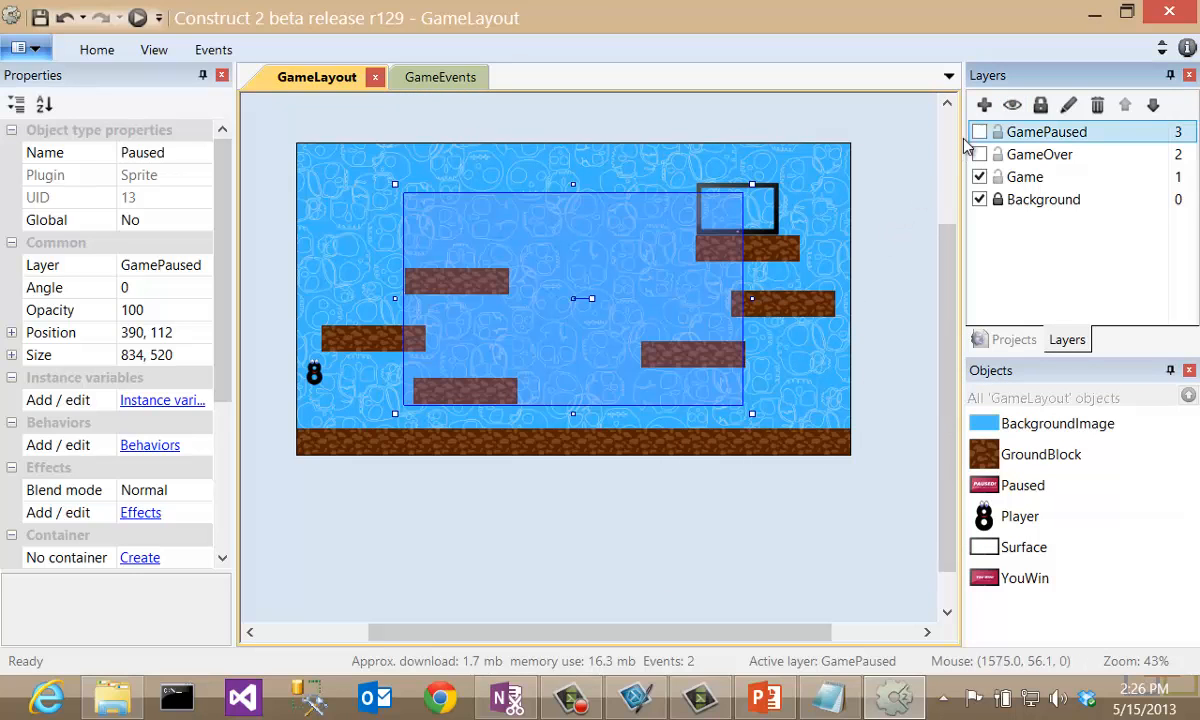
pyautogui.click(893, 167)
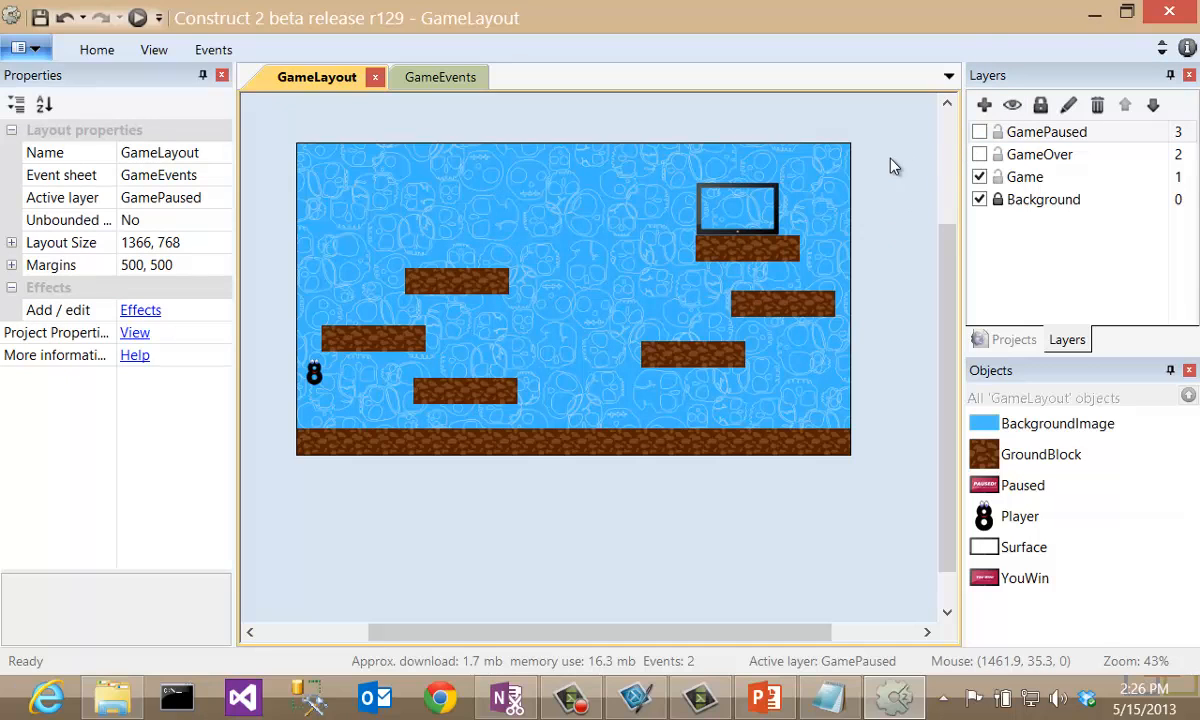
pyautogui.click(1058, 142)
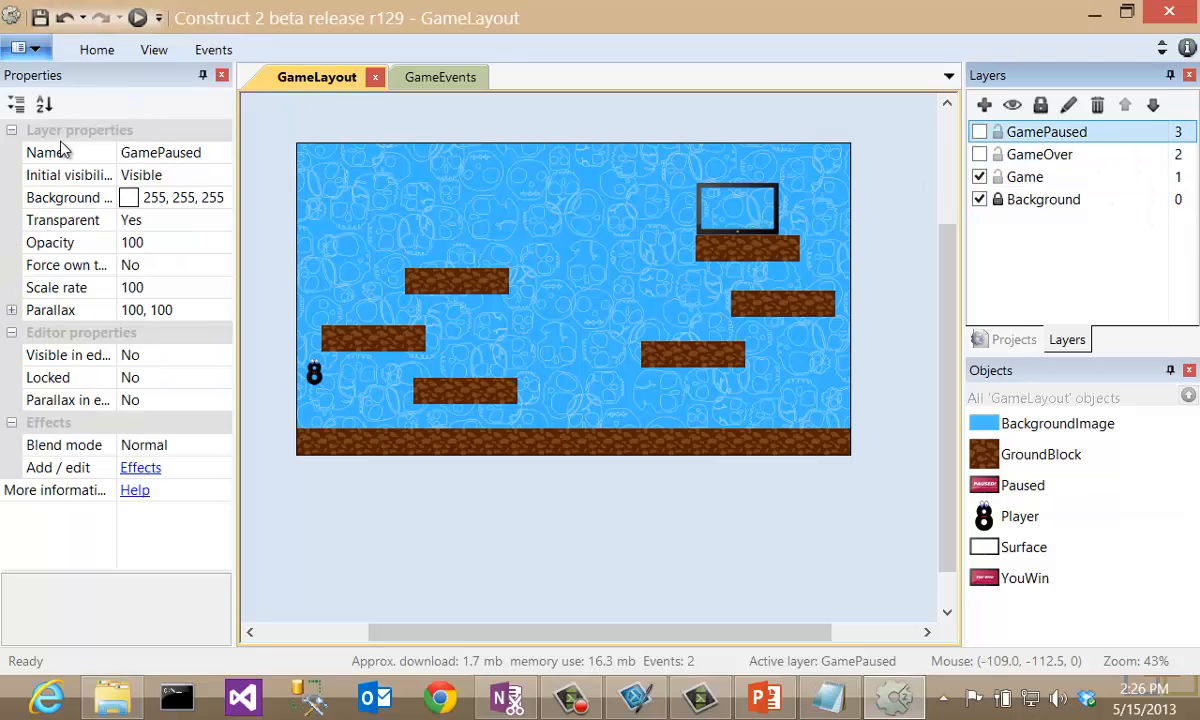
pyautogui.doubleClick(50, 176)
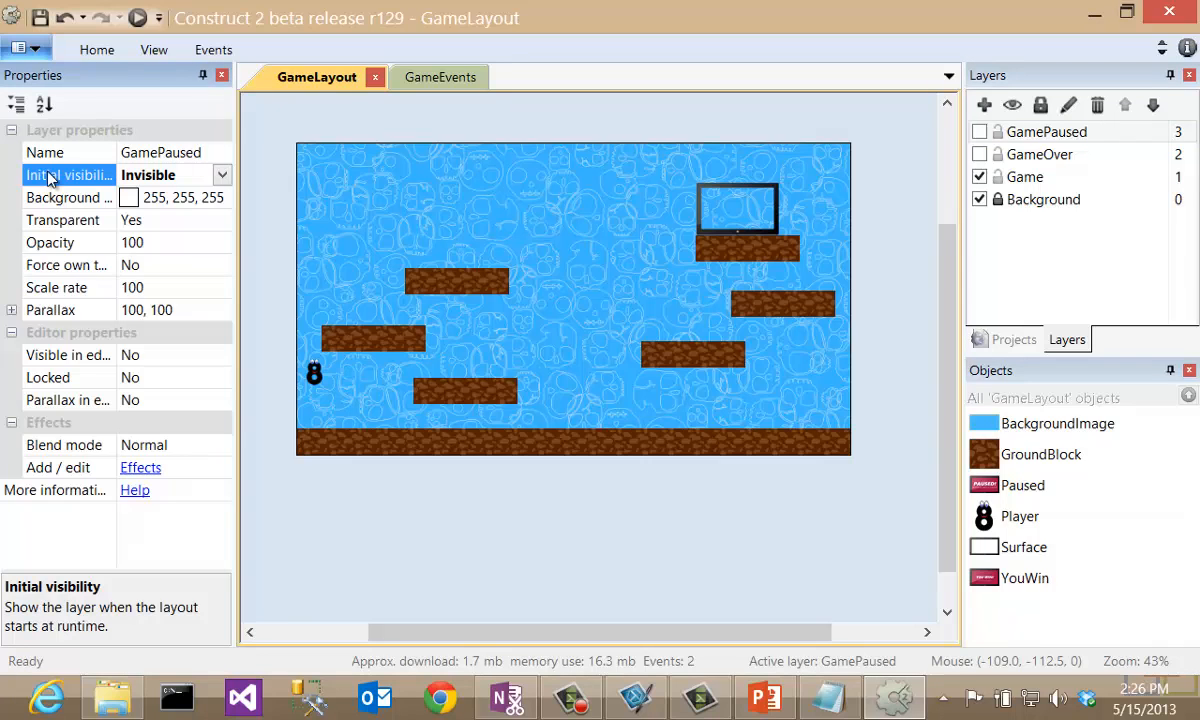
# Add an event to GameEvents with the Windows8 condition Compare view state, with the state set to snapped
pyautogui.click(433, 75)
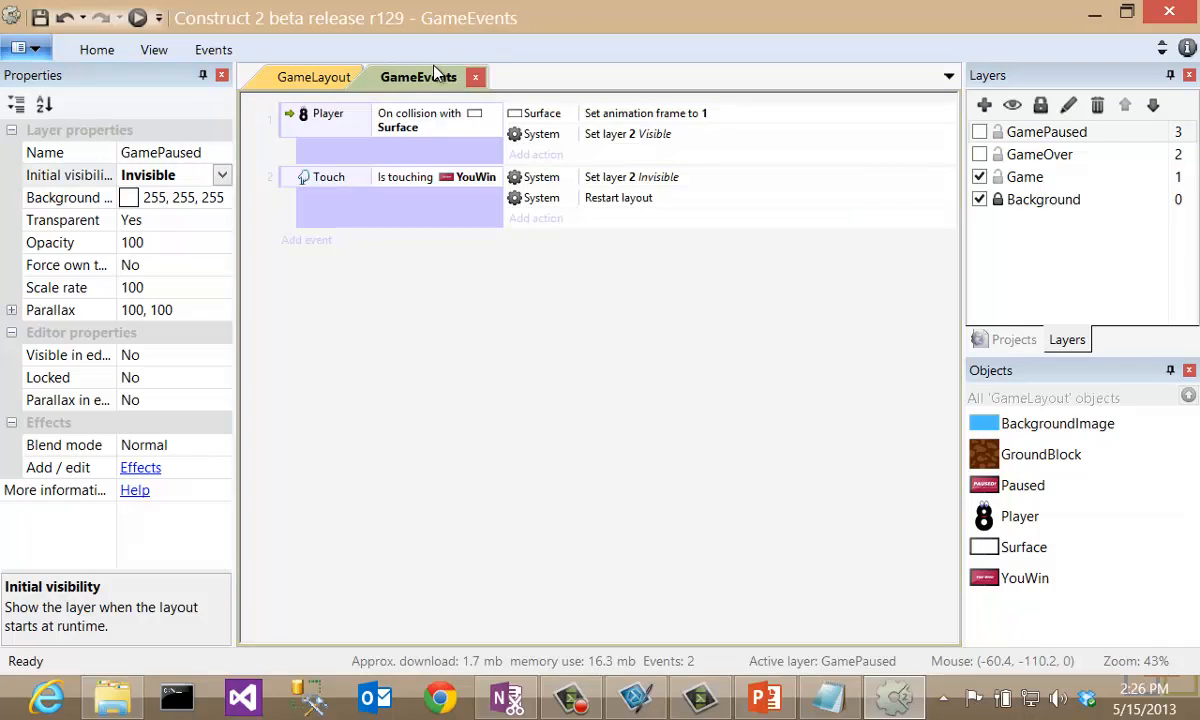
pyautogui.click(318, 238)
pyautogui.click(350, 262)
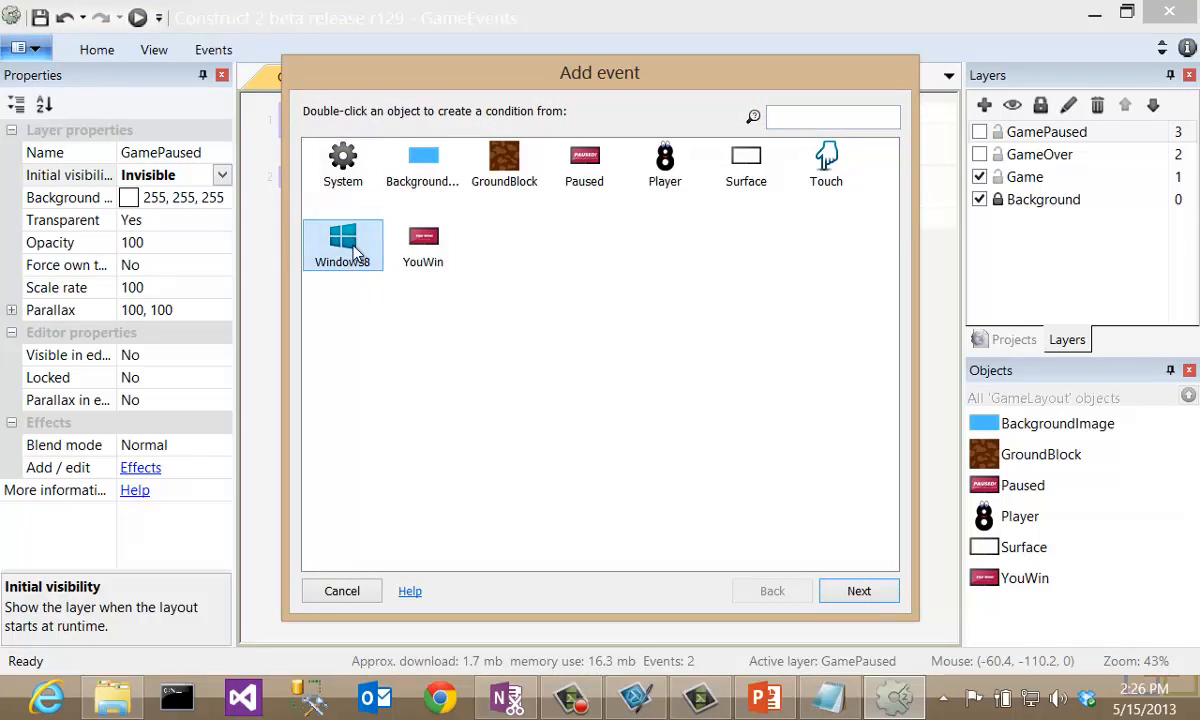
pyautogui.click(858, 591)
pyautogui.click(398, 406)
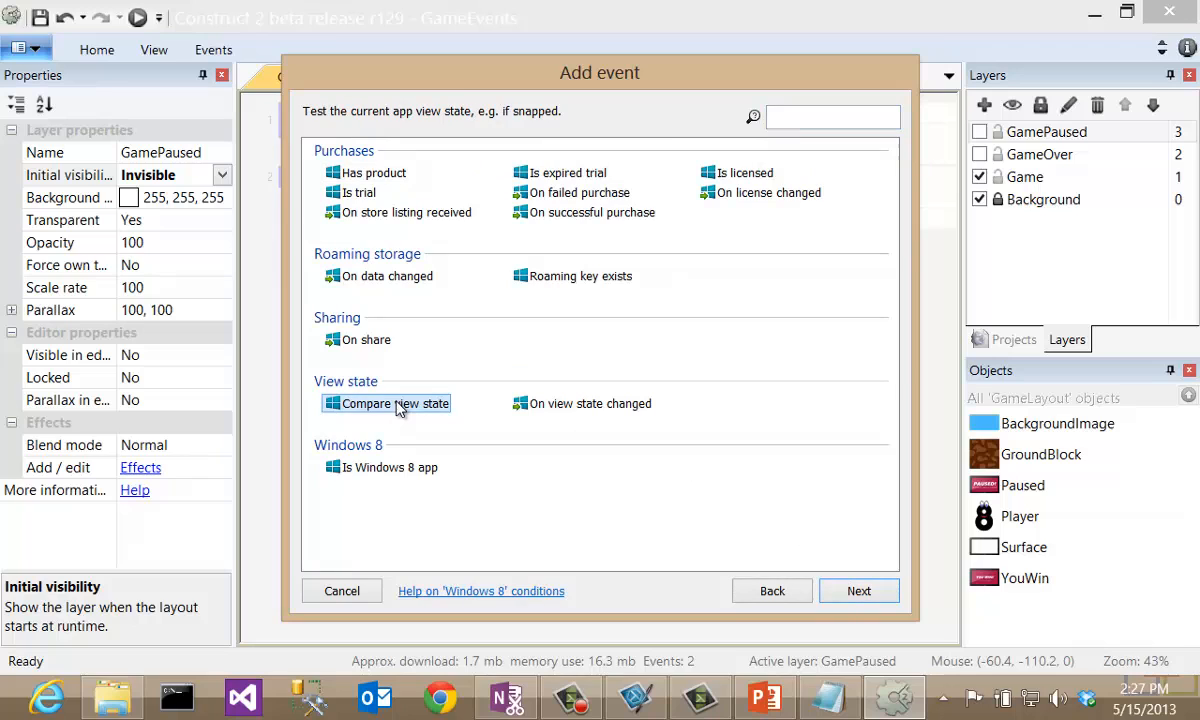
pyautogui.doubleClick(398, 405)
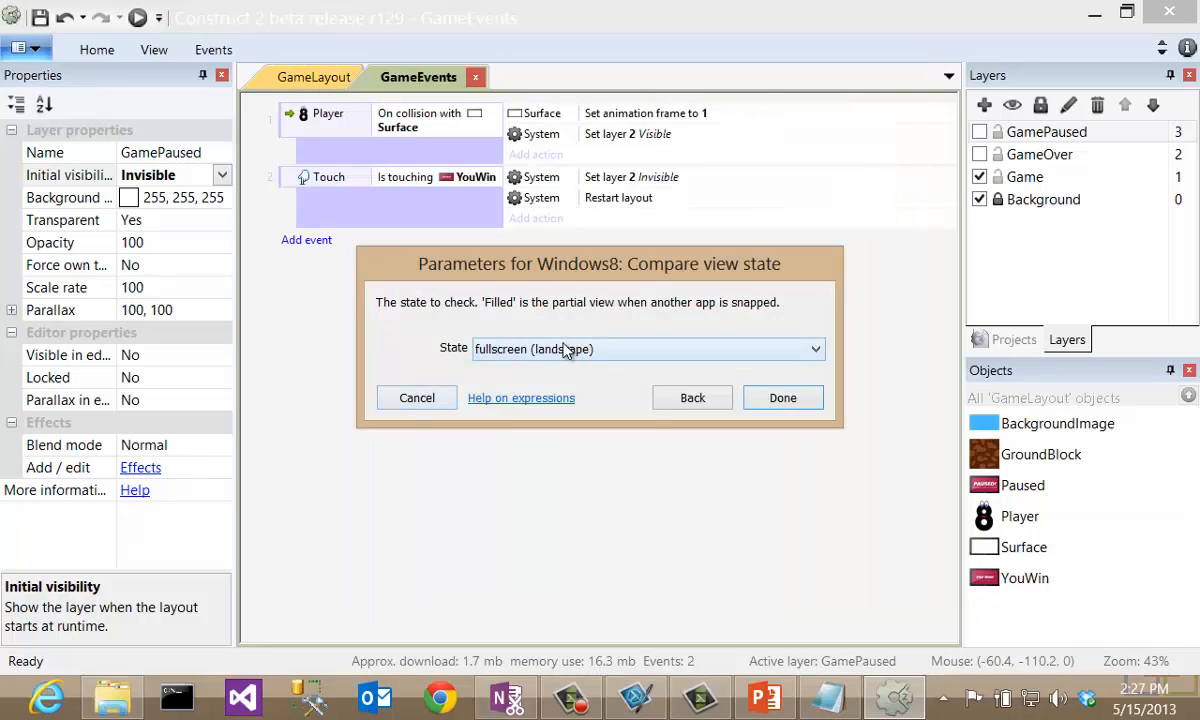
pyautogui.click(565, 348)
pyautogui.click(505, 405)
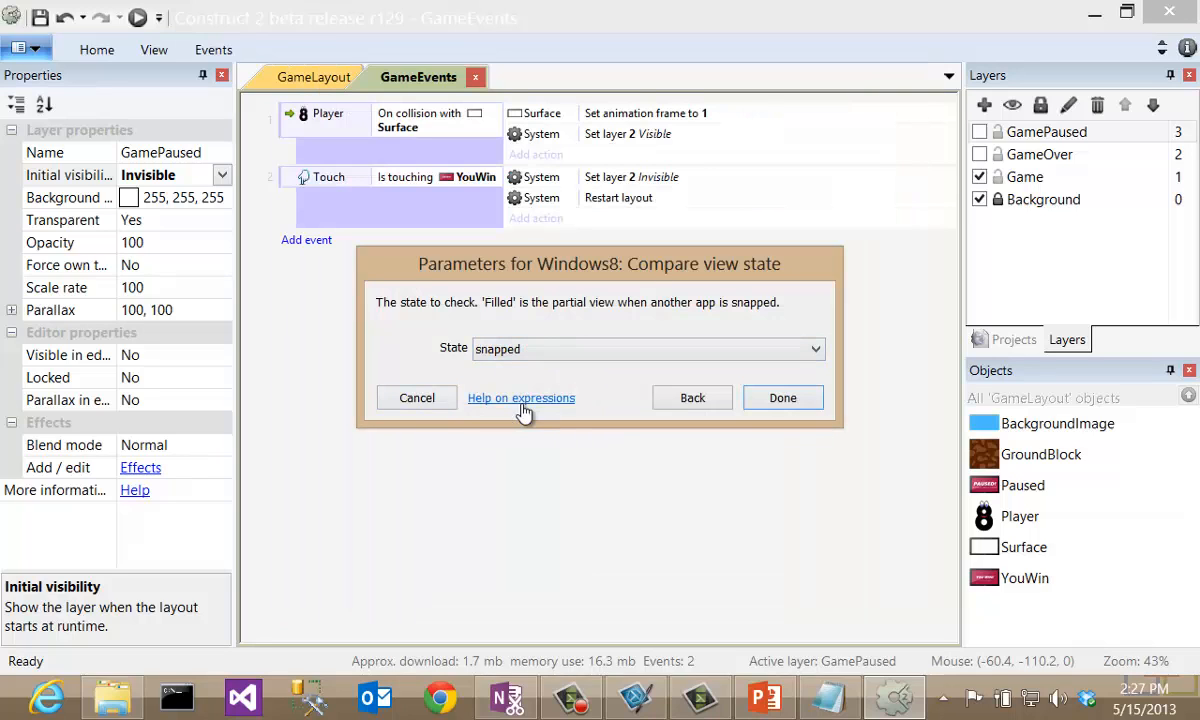
pyautogui.click(783, 399)
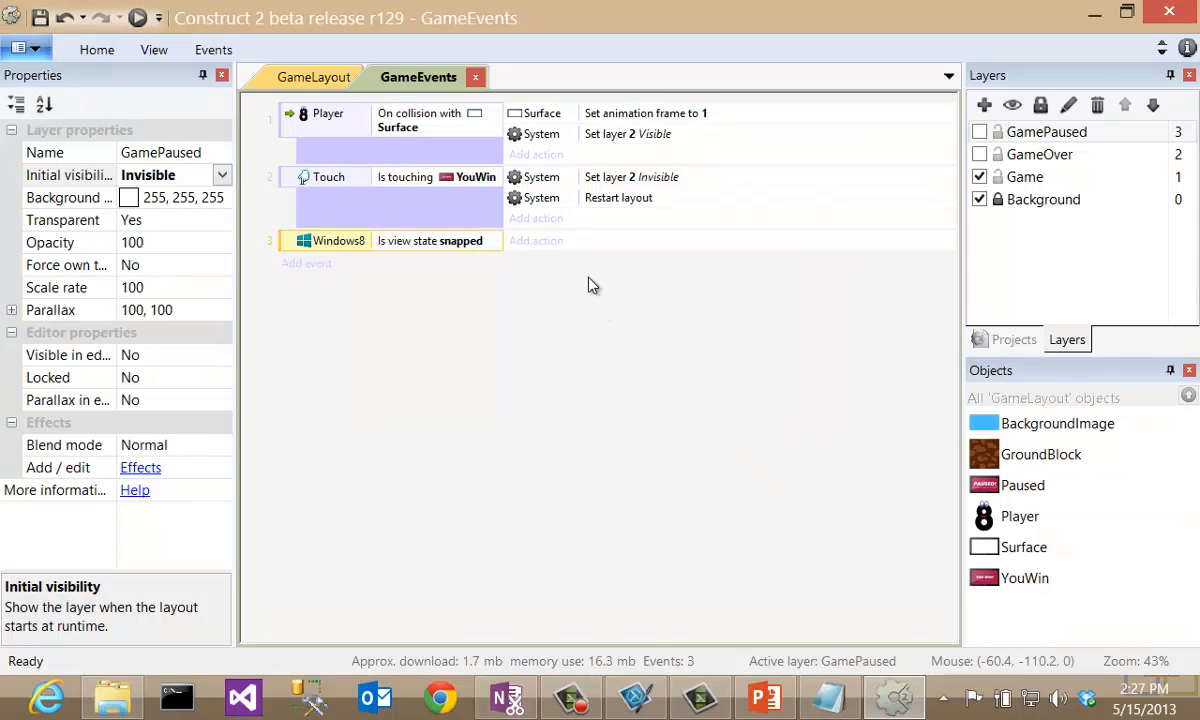
# Add a System Set layer visible action to the snapped view state event, making layer 3 Visible
pyautogui.click(545, 243)
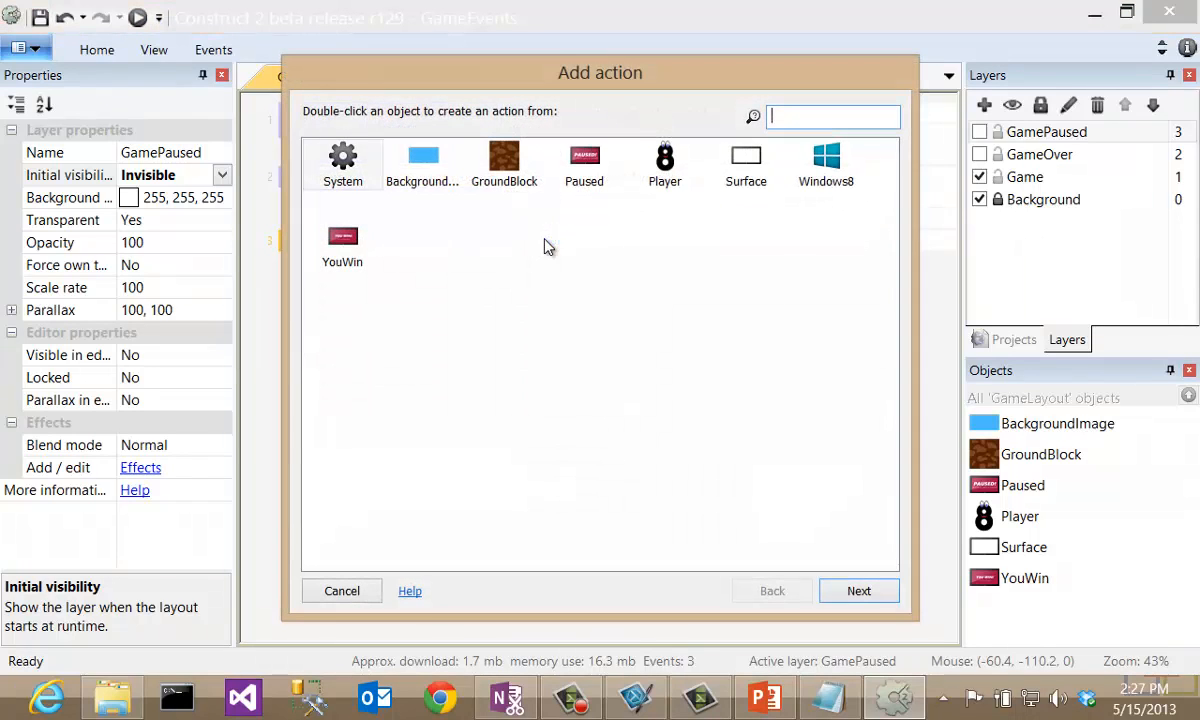
pyautogui.doubleClick(342, 165)
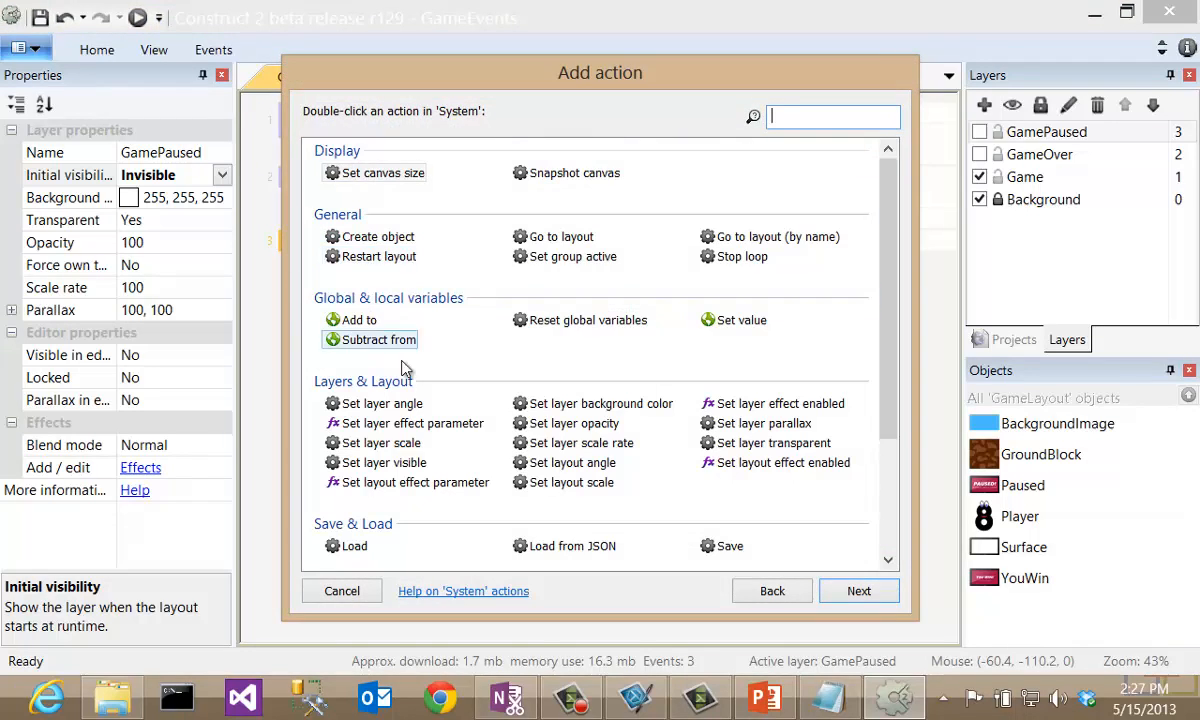
pyautogui.doubleClick(382, 463)
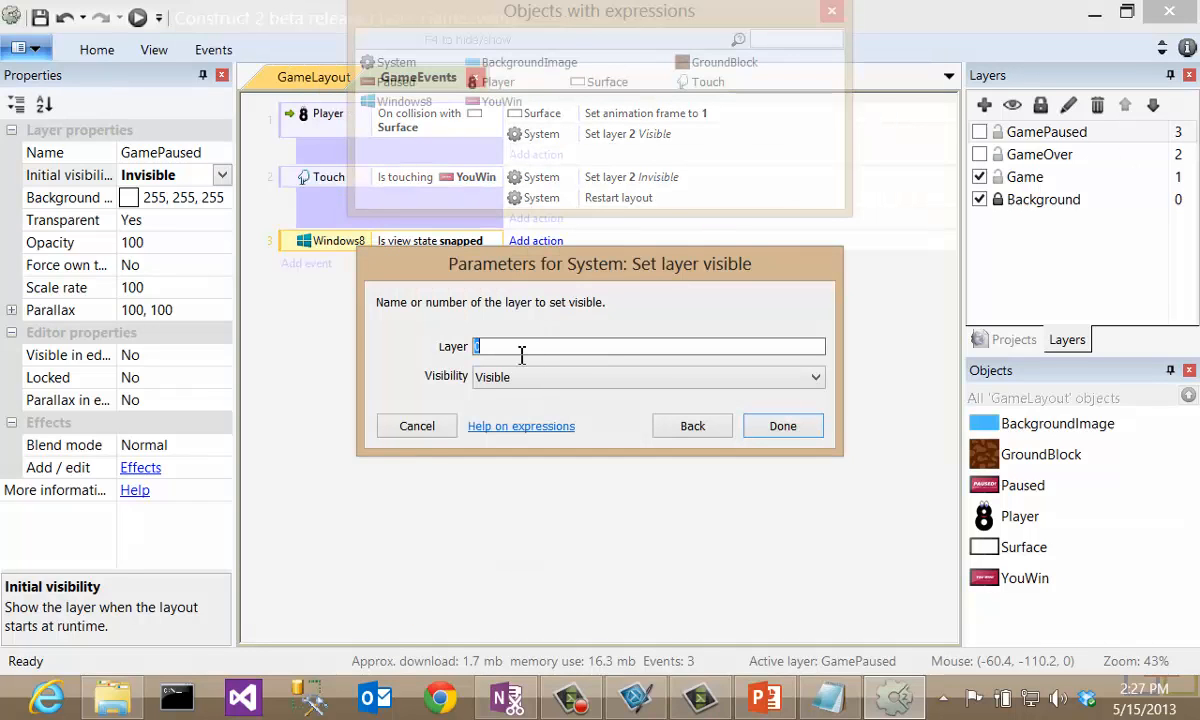
pyautogui.click(788, 425)
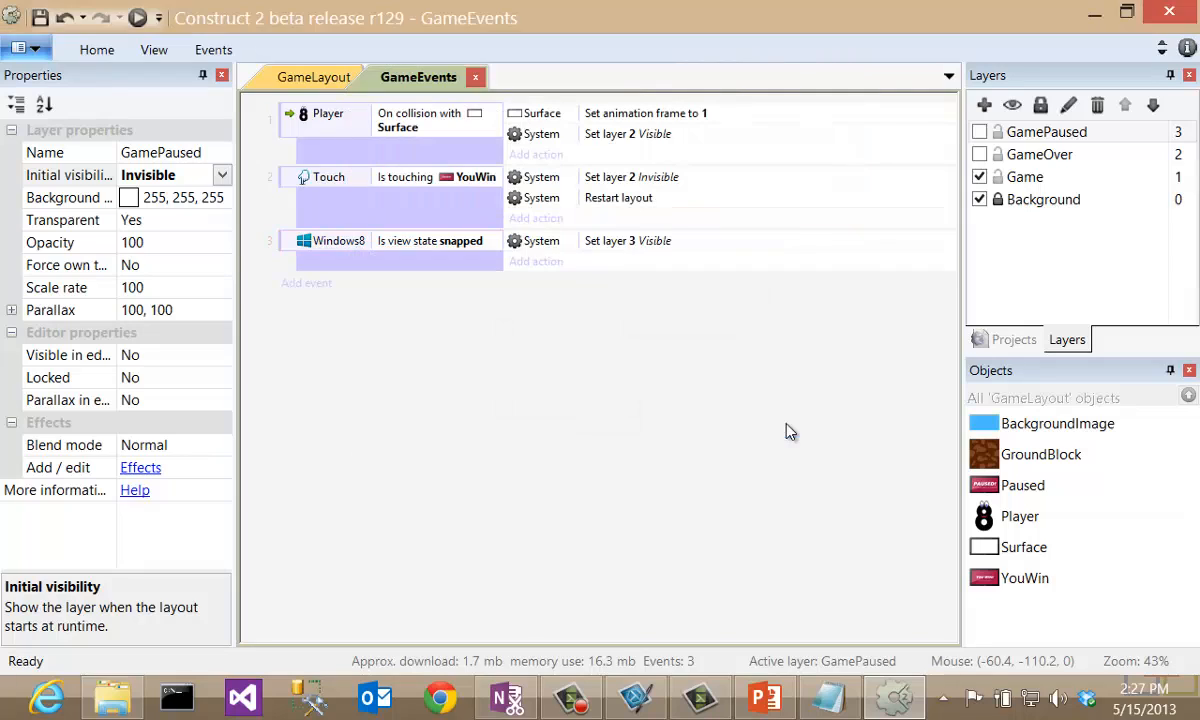
# Add a System Set time scale action with a time scale of 0 to the snapped view state event
pyautogui.click(536, 262)
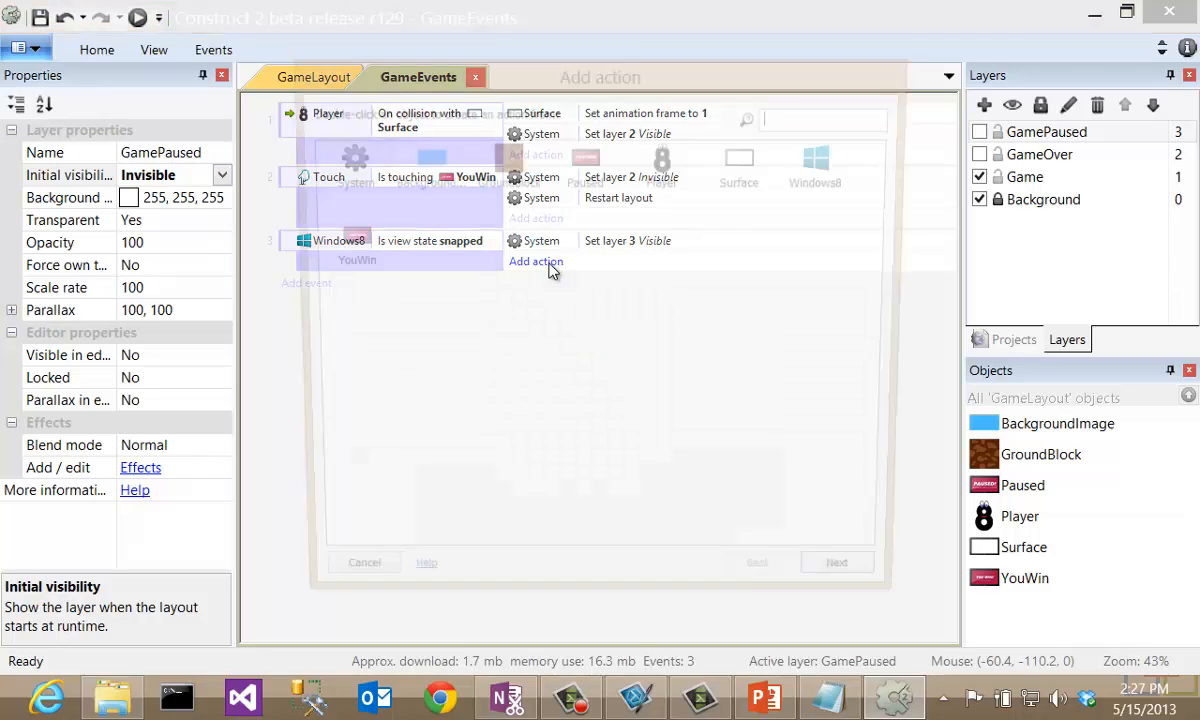
pyautogui.doubleClick(340, 160)
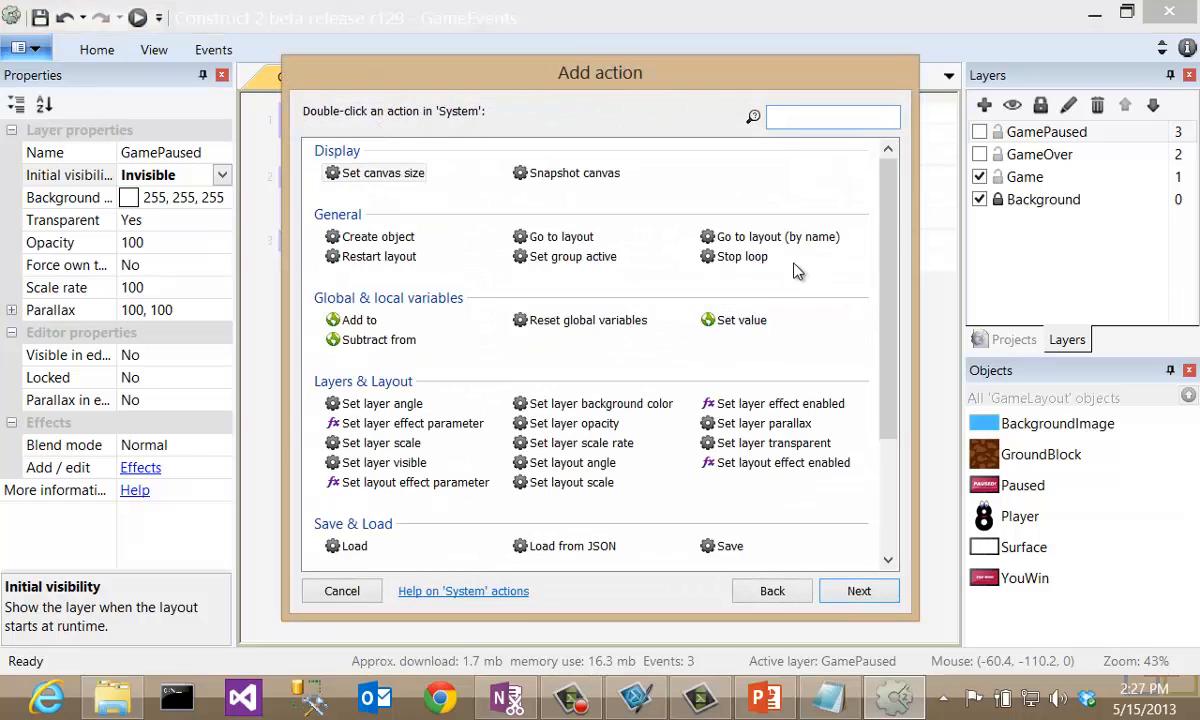
pyautogui.moveTo(893, 216); pyautogui.dragTo(886, 442)
pyautogui.click(740, 521)
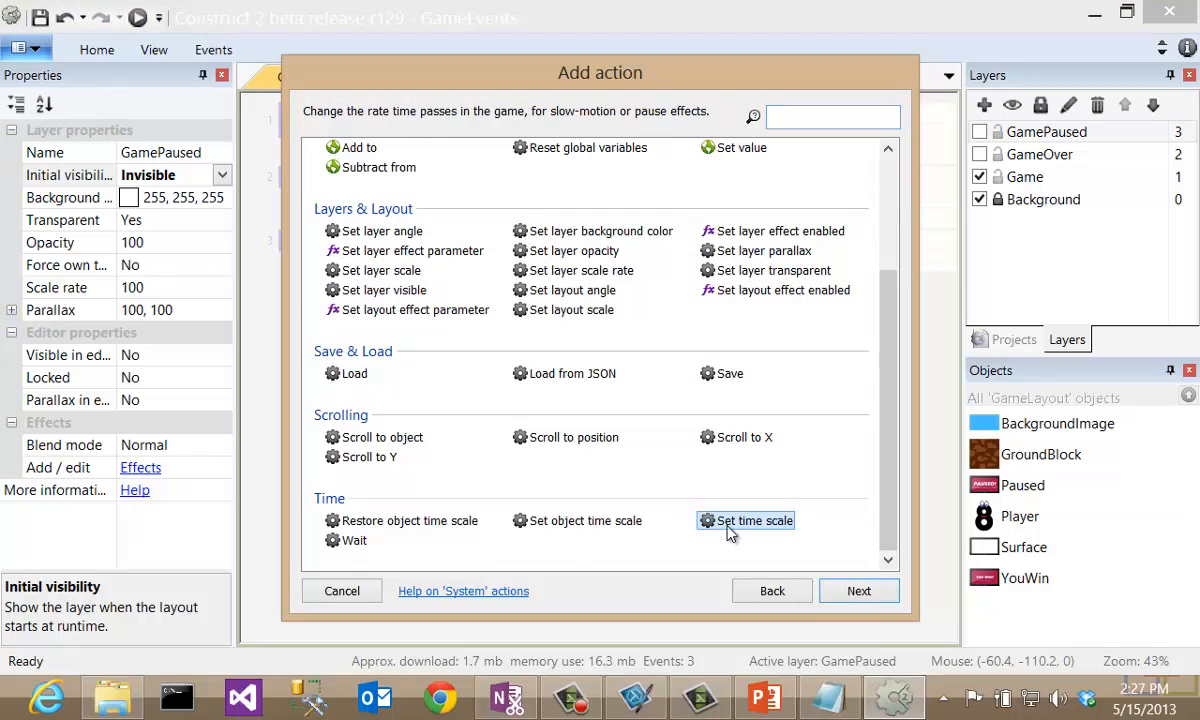
pyautogui.click(858, 591)
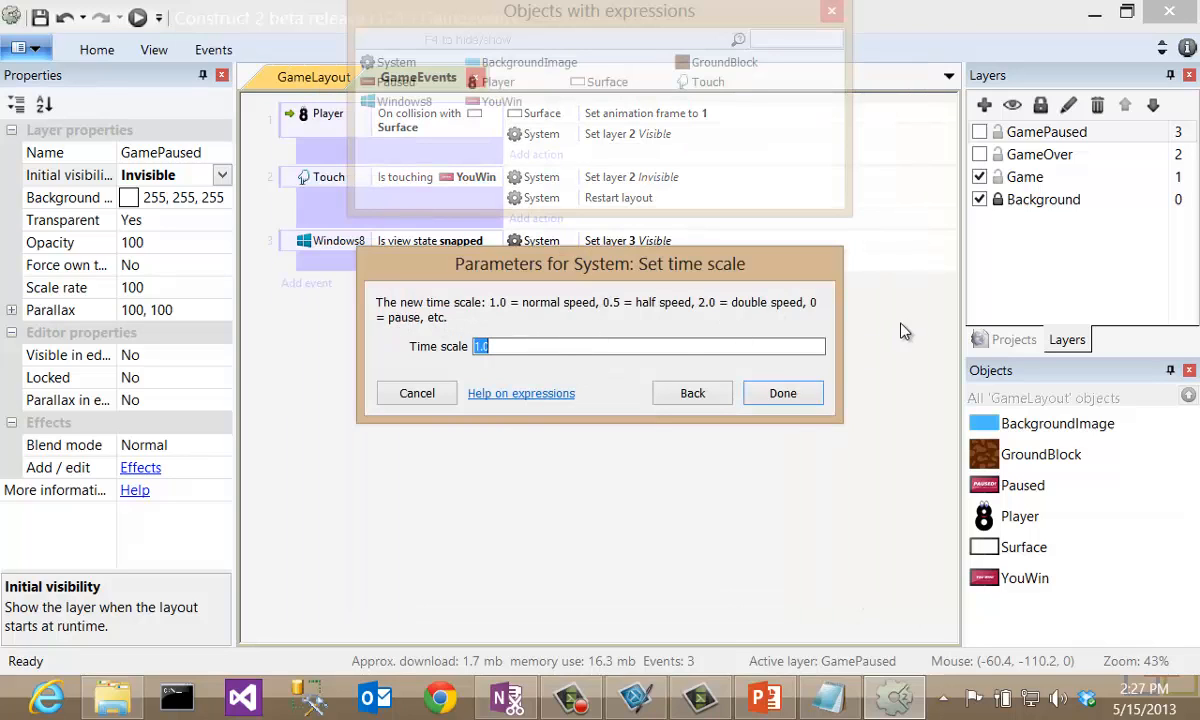
pyautogui.write('0')
pyautogui.click(783, 393)
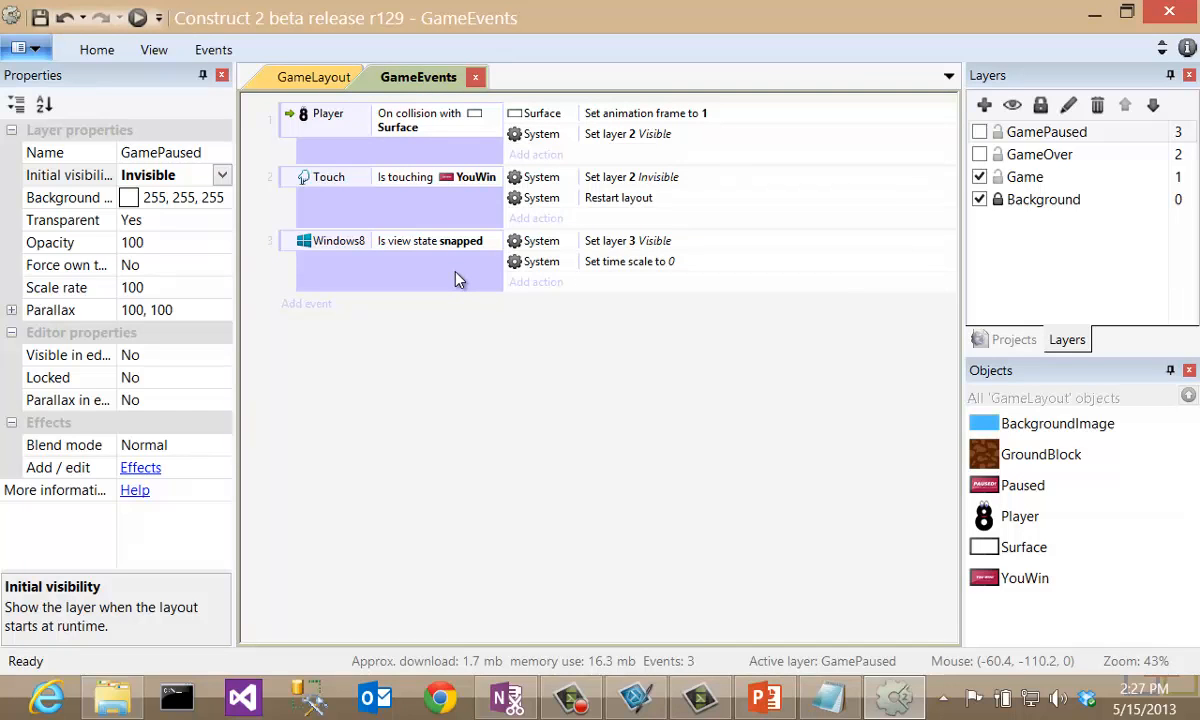
# Add an Else event directly below the Windows8 snapped view state event
pyautogui.click(283, 249)
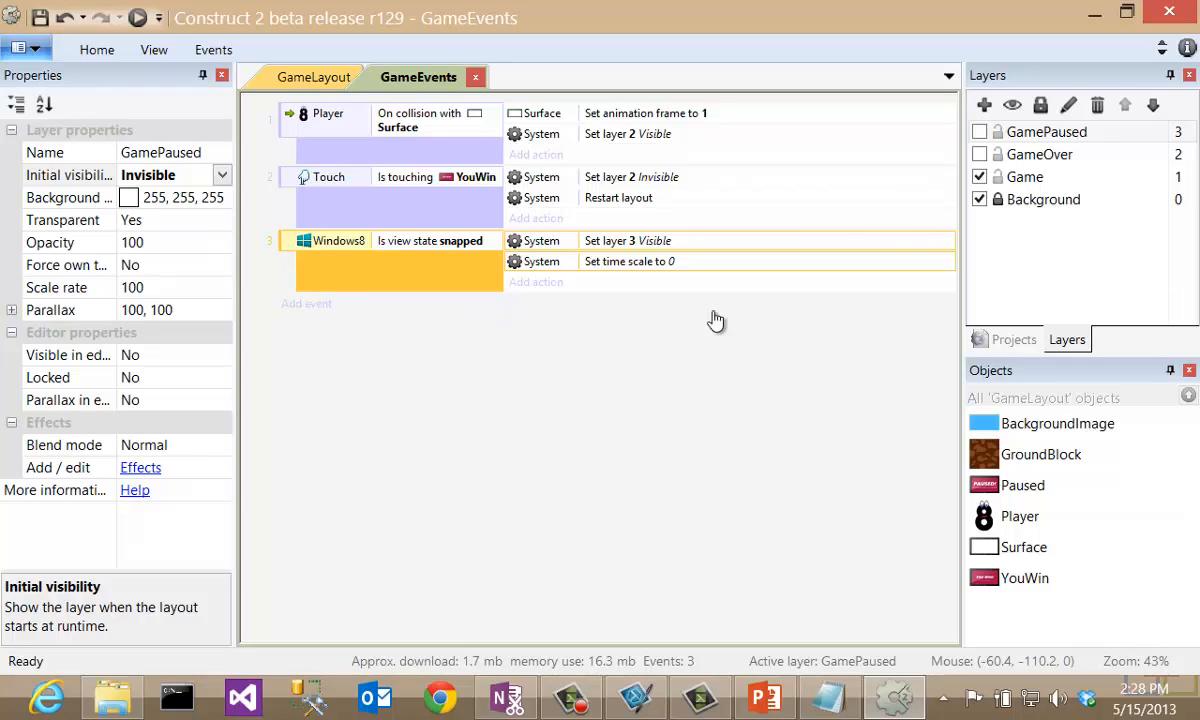
pyautogui.rightClick(285, 246)
pyautogui.moveTo(330, 258)
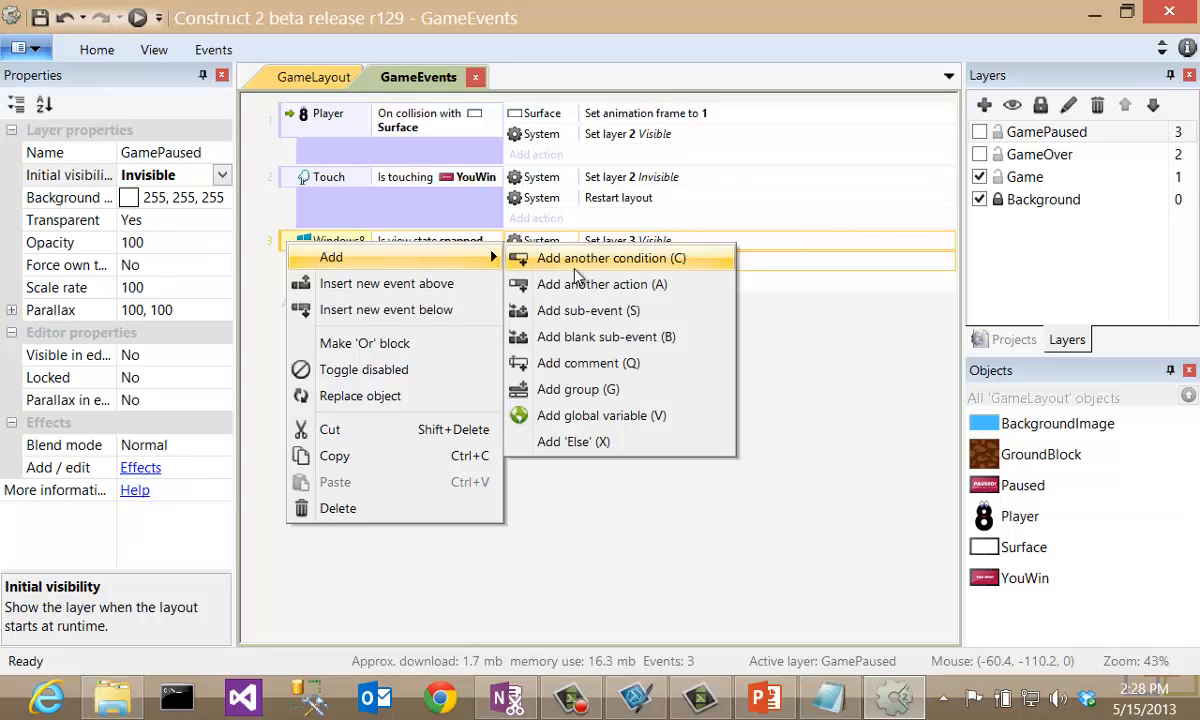
pyautogui.click(573, 440)
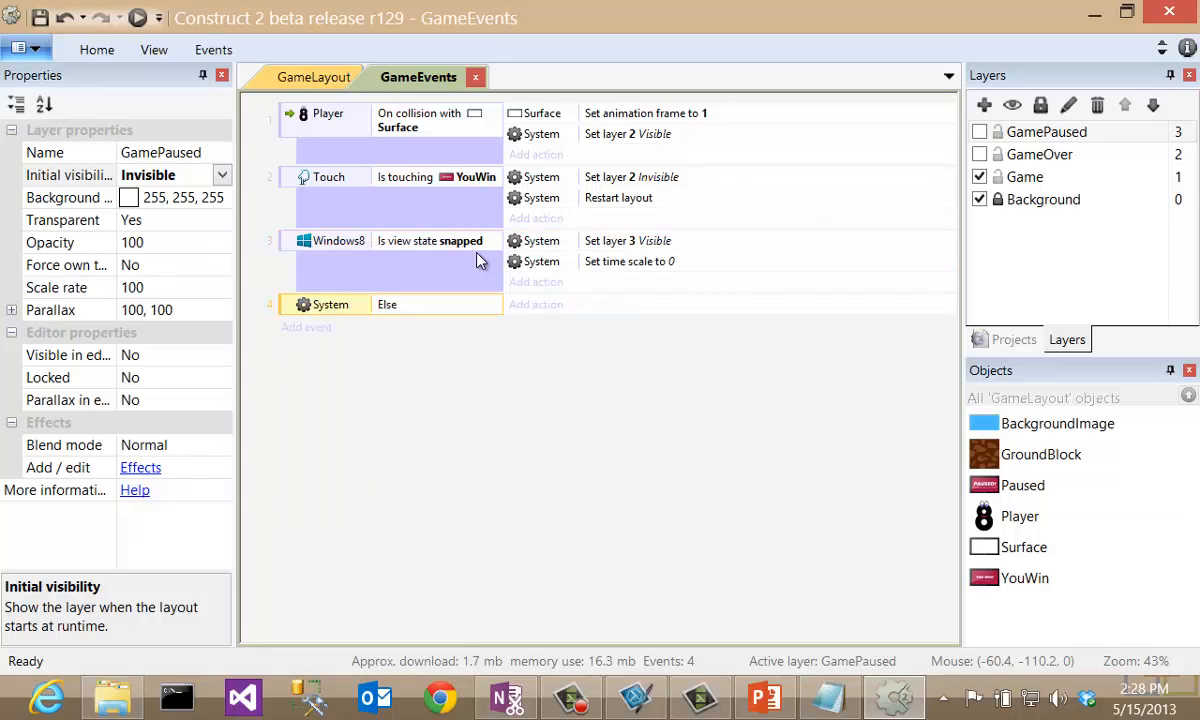
# Add a System Set layer visible action to the Else event, making layer 3 Invisible
pyautogui.click(554, 311)
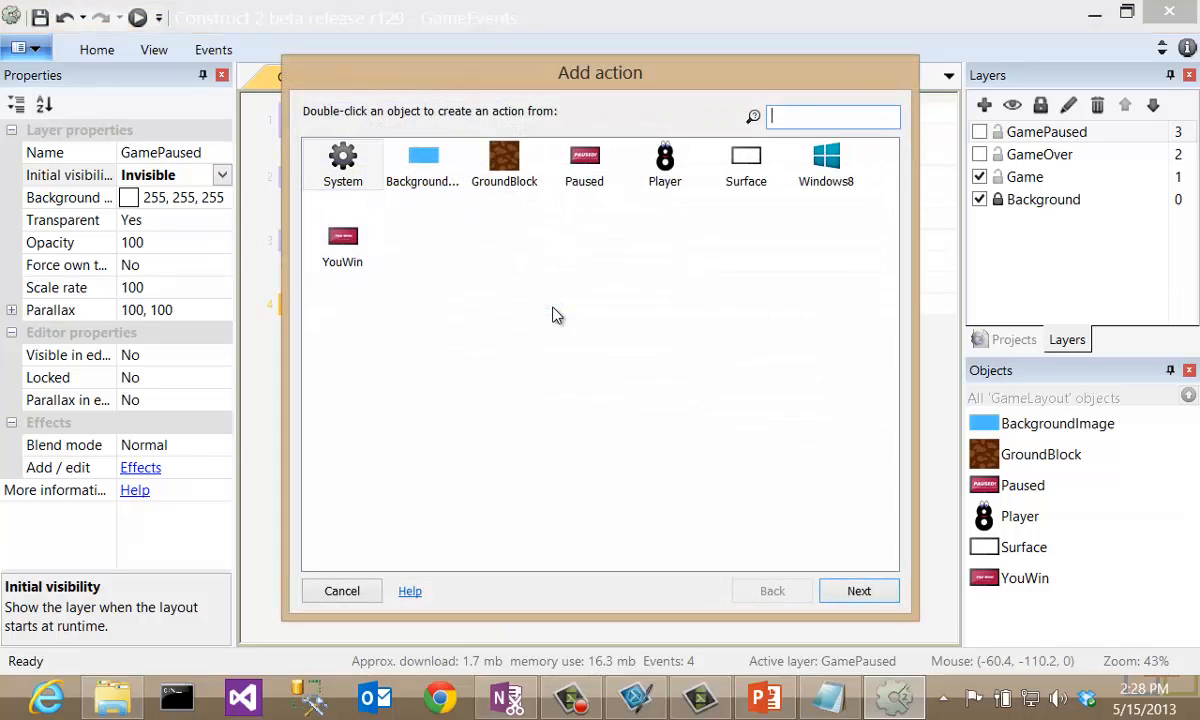
pyautogui.doubleClick(343, 162)
pyautogui.click(383, 464)
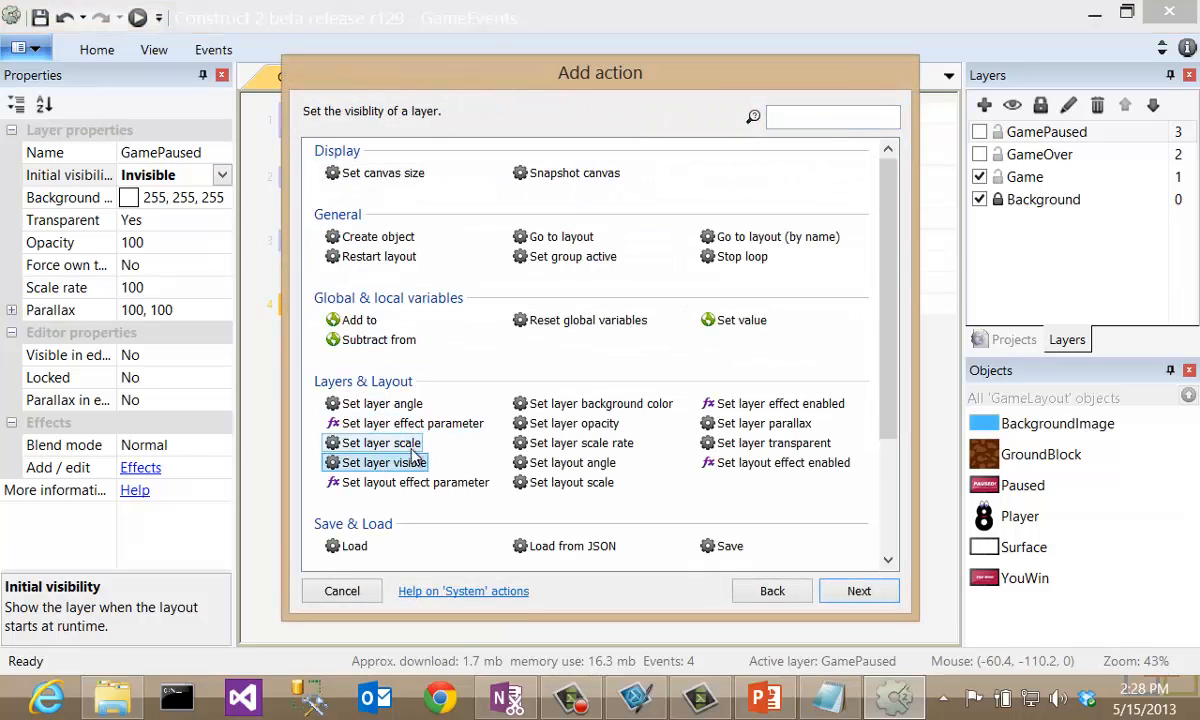
pyautogui.doubleClick(383, 464)
pyautogui.write('3')
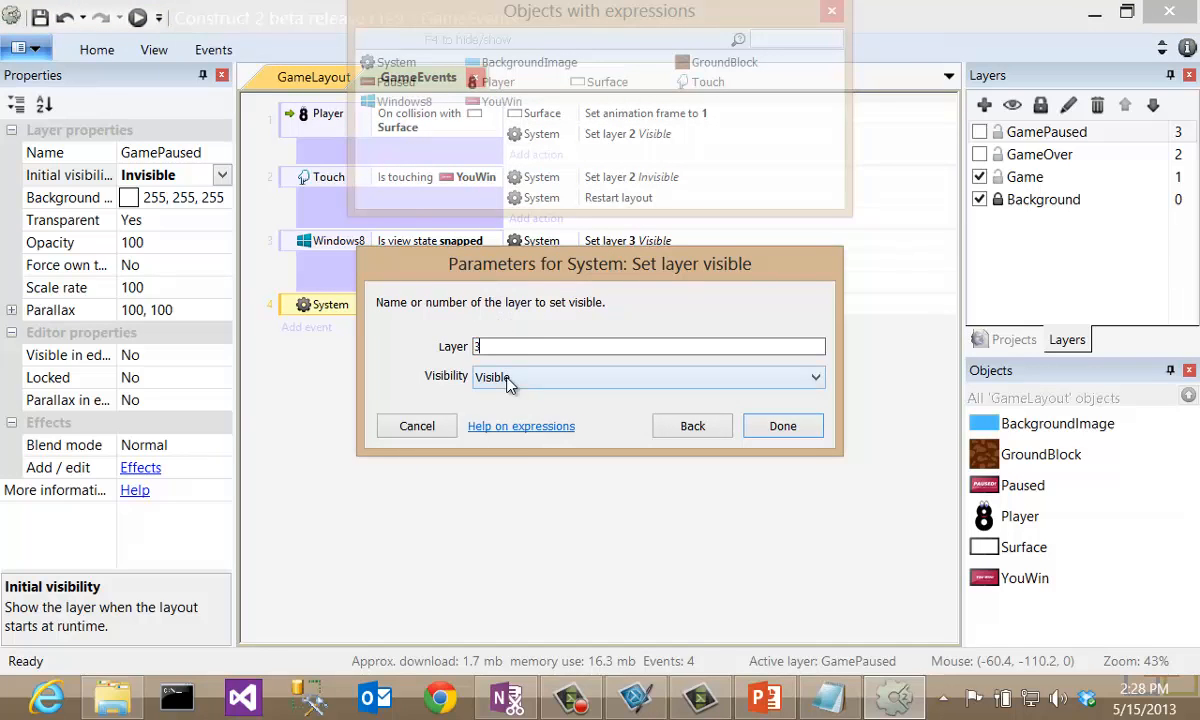
pyautogui.click(474, 377)
pyautogui.click(545, 413)
pyautogui.click(783, 426)
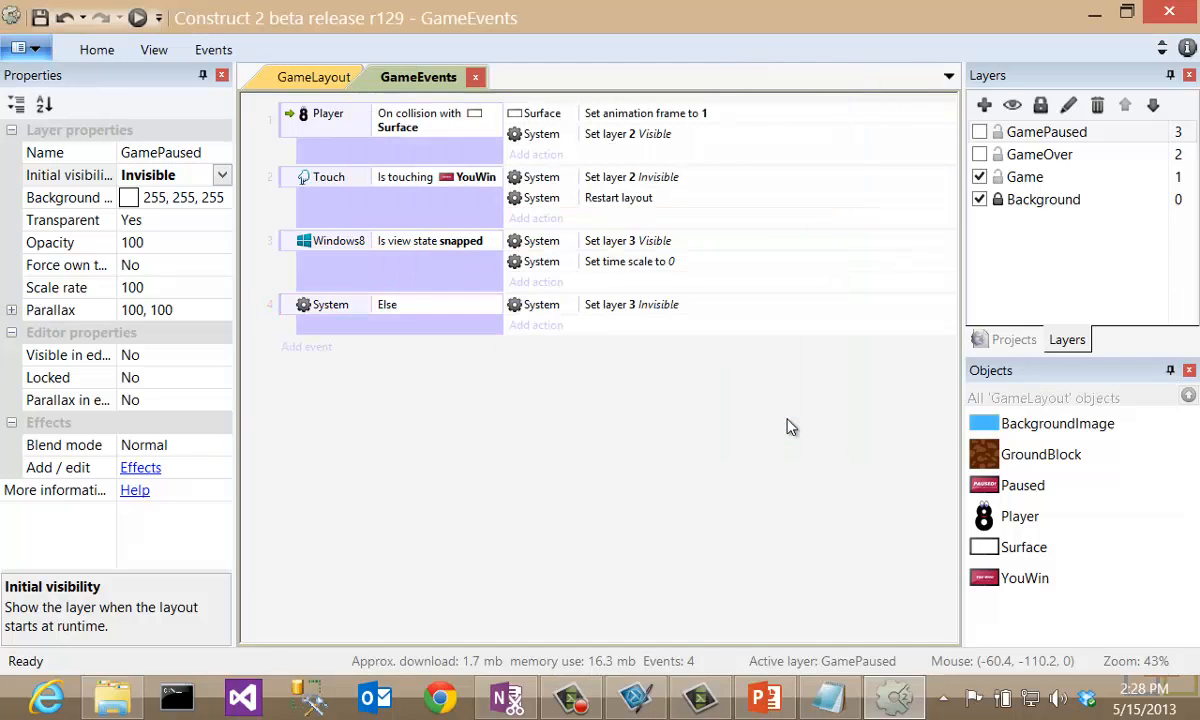
# Add a System Set time scale action with a time scale of 1.0 to the Else event
pyautogui.click(540, 325)
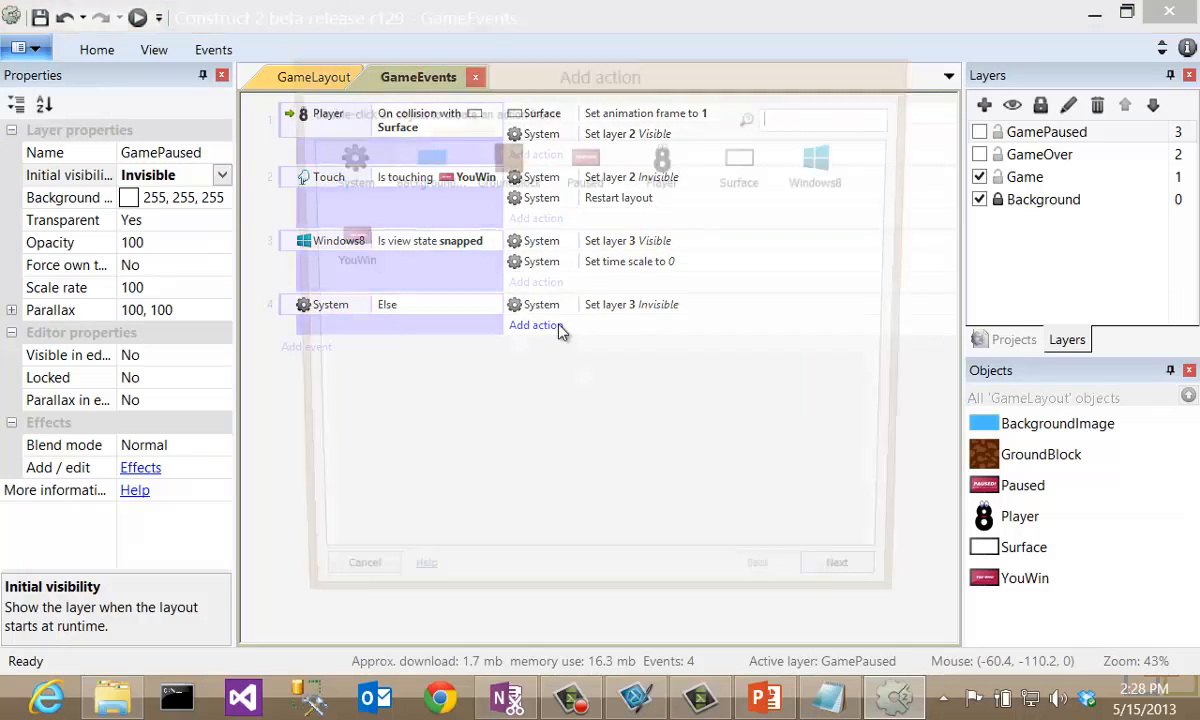
pyautogui.doubleClick(322, 155)
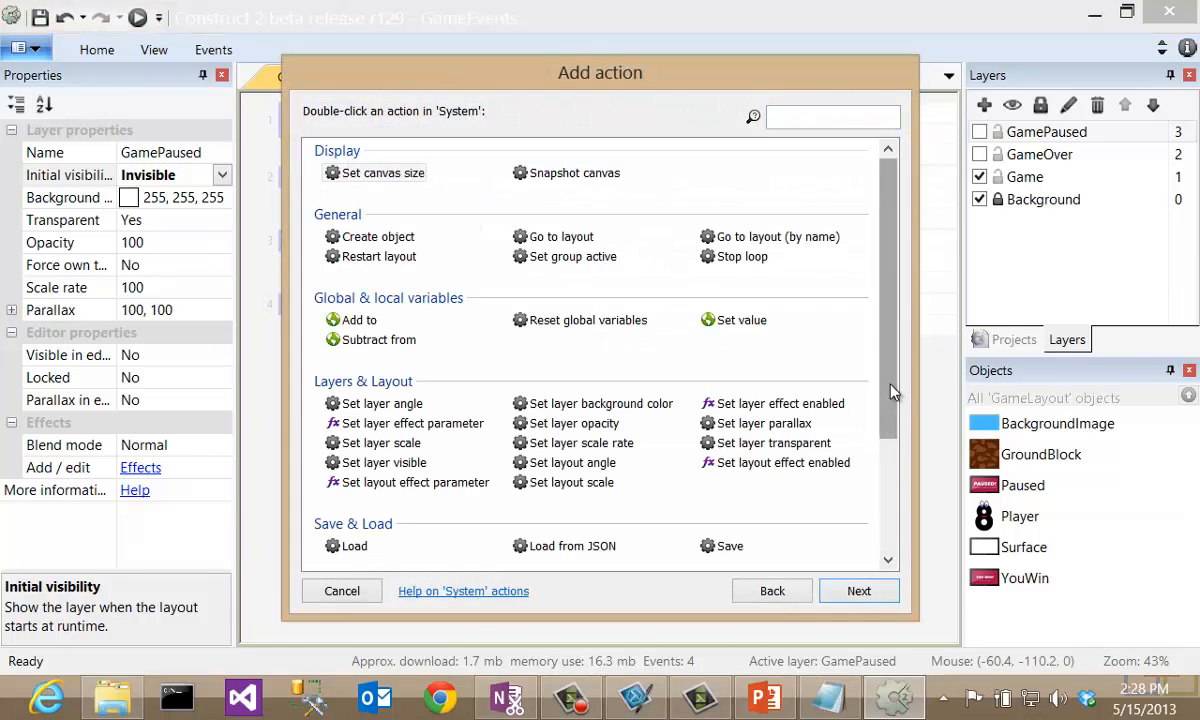
pyautogui.scroll(-3, 880, 420)
pyautogui.doubleClick(745, 527)
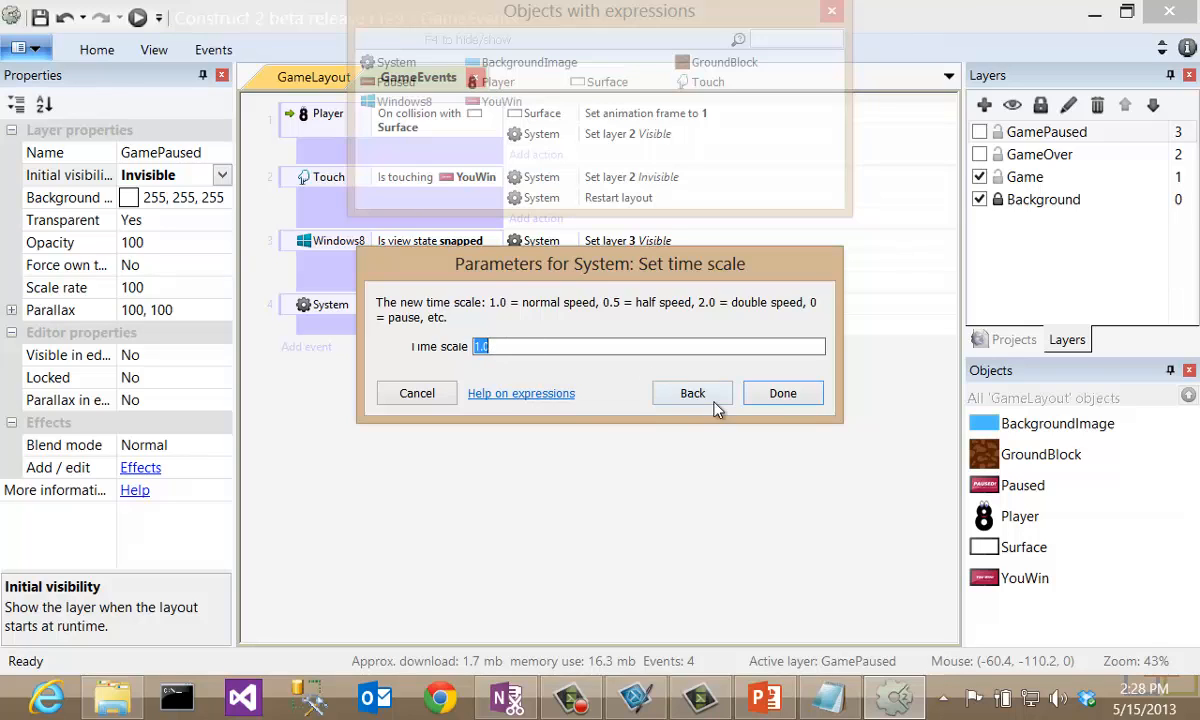
pyautogui.click(782, 392)
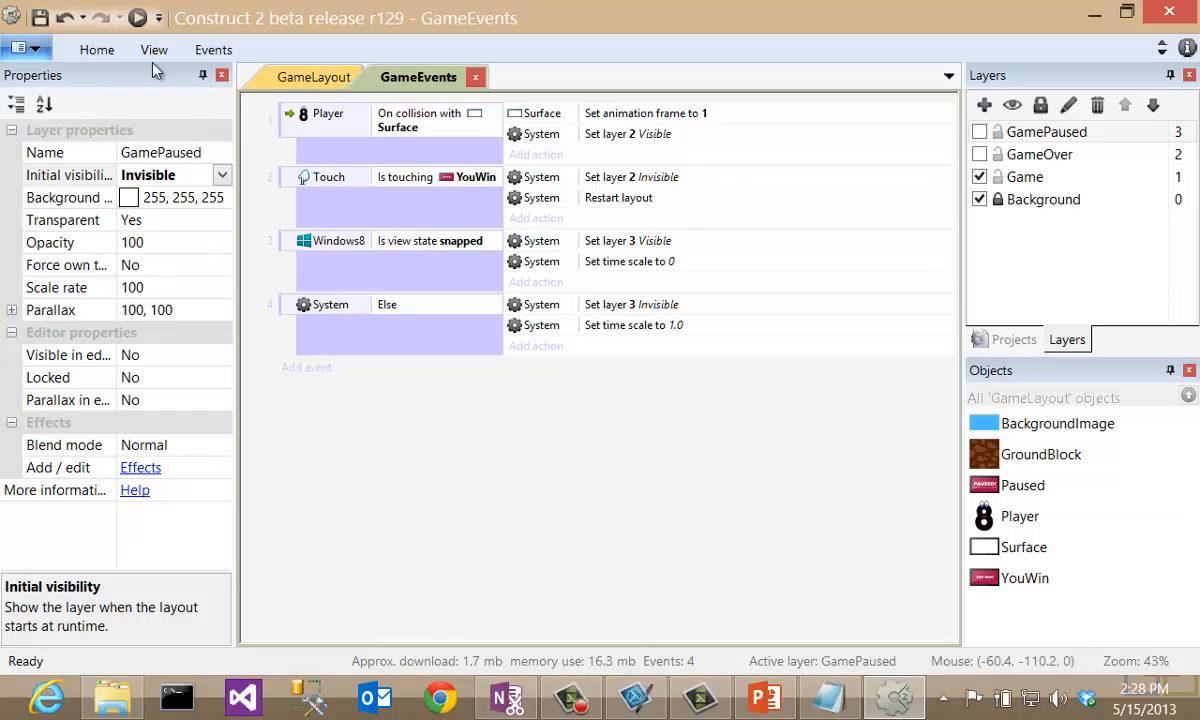
# Start exporting the project with Windows 8 as the target platform and proceed to the export options
pyautogui.click(96, 50)
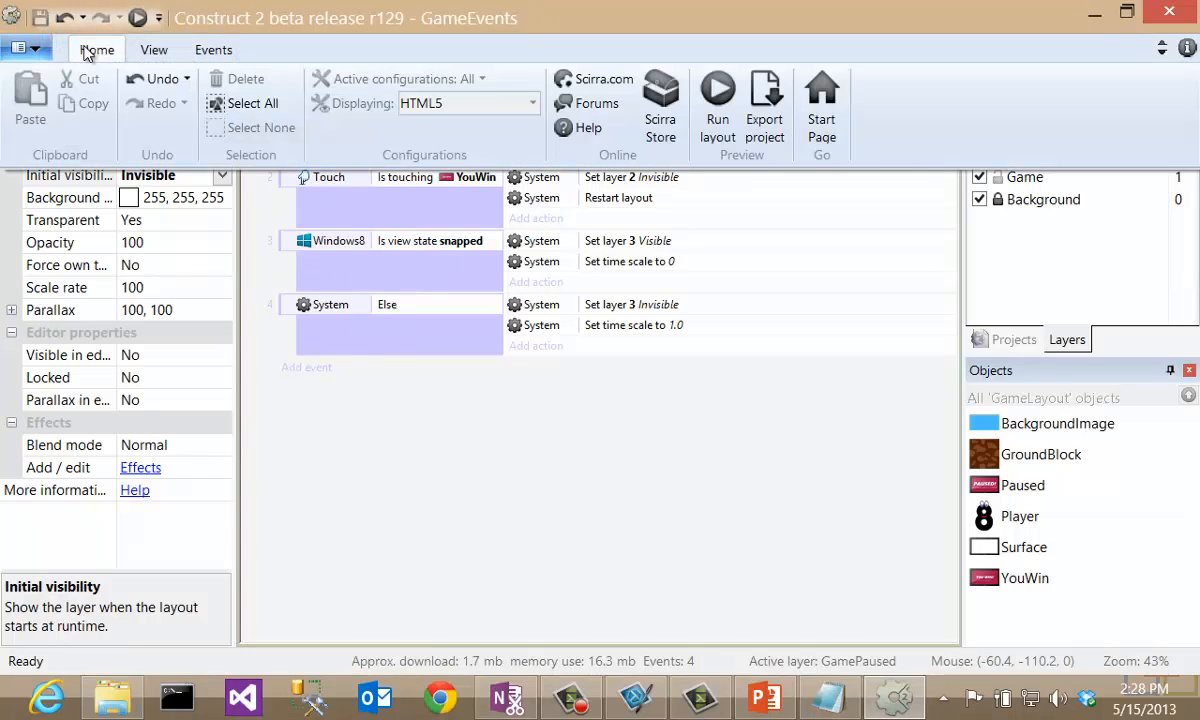
pyautogui.click(764, 100)
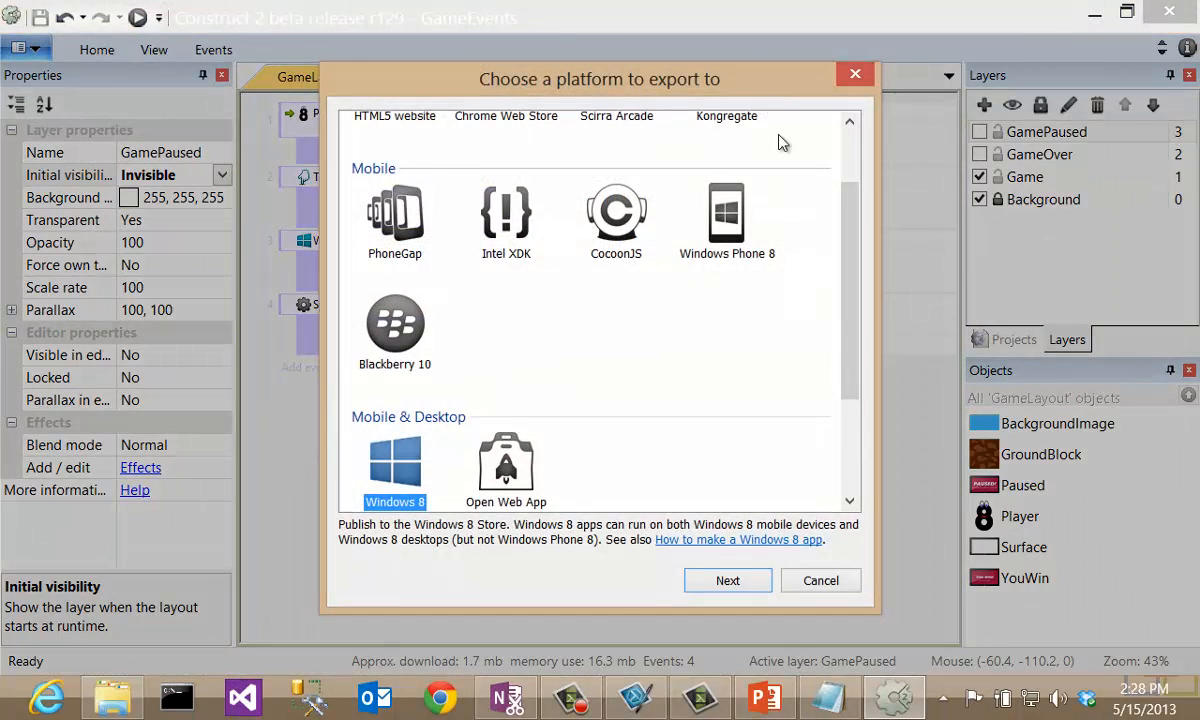
pyautogui.click(719, 586)
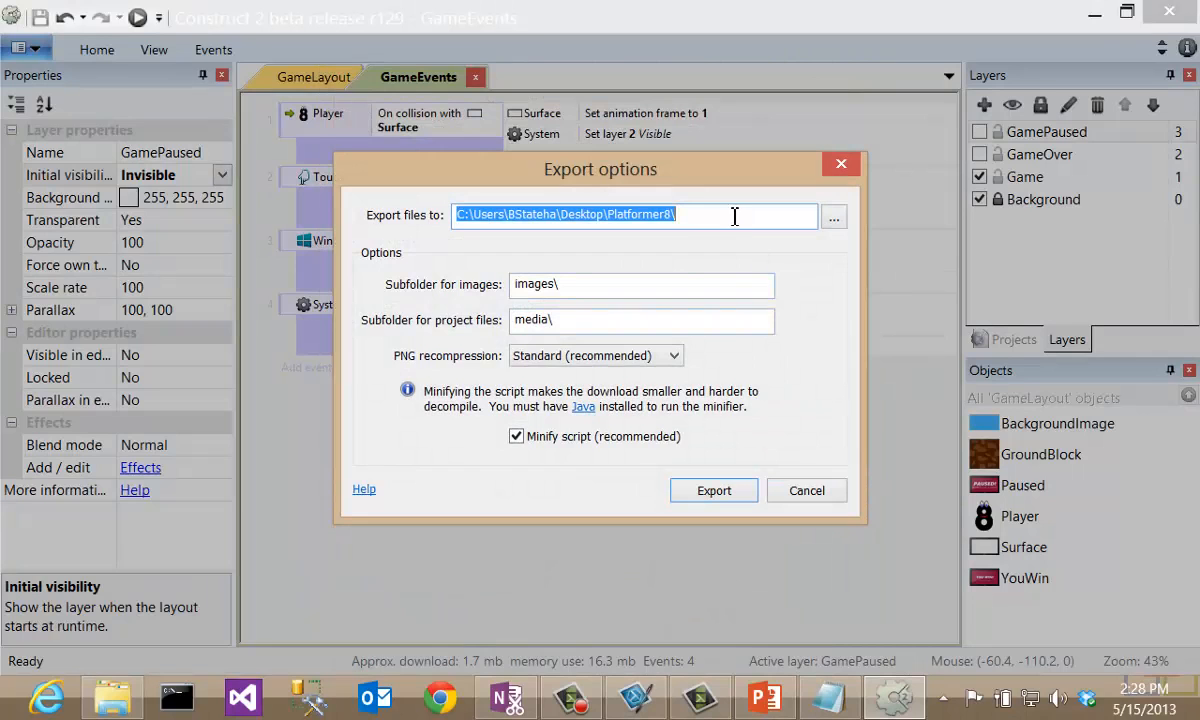
# Create a new folder named Platformer8Win8 in C:\C2\Demos\Before and choose it as the export destination
pyautogui.click(834, 220)
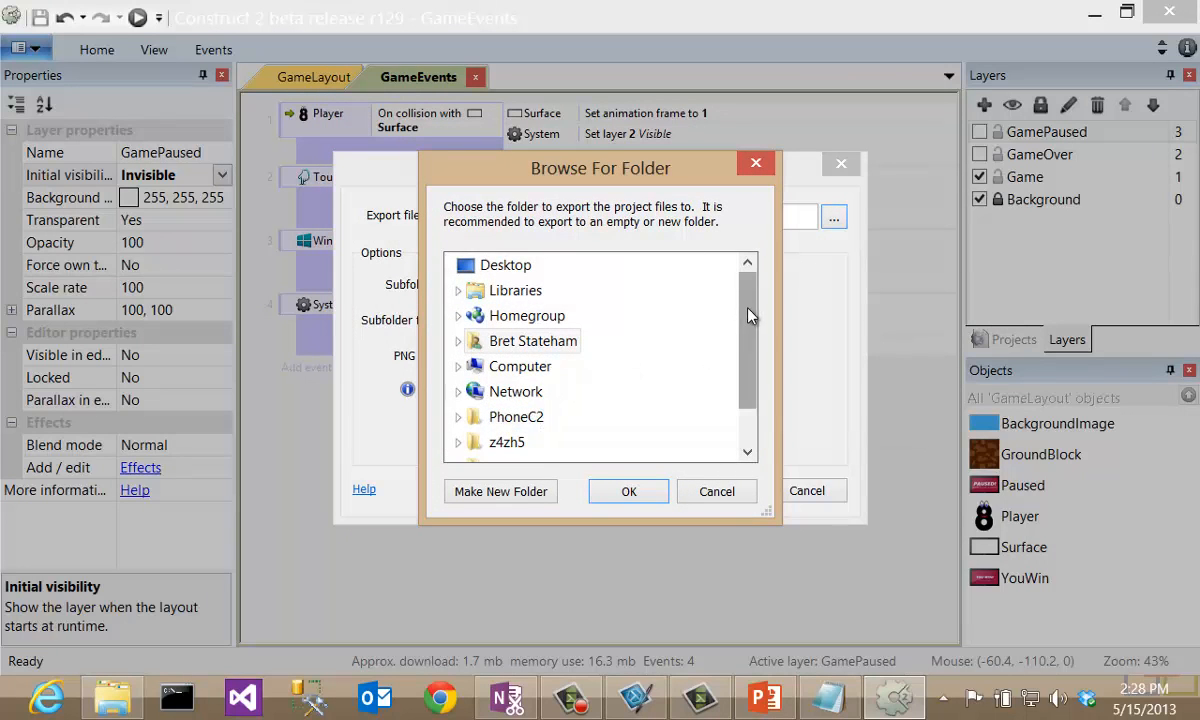
pyautogui.scroll(-1, 698, 330)
pyautogui.click(533, 317)
pyautogui.doubleClick(536, 327)
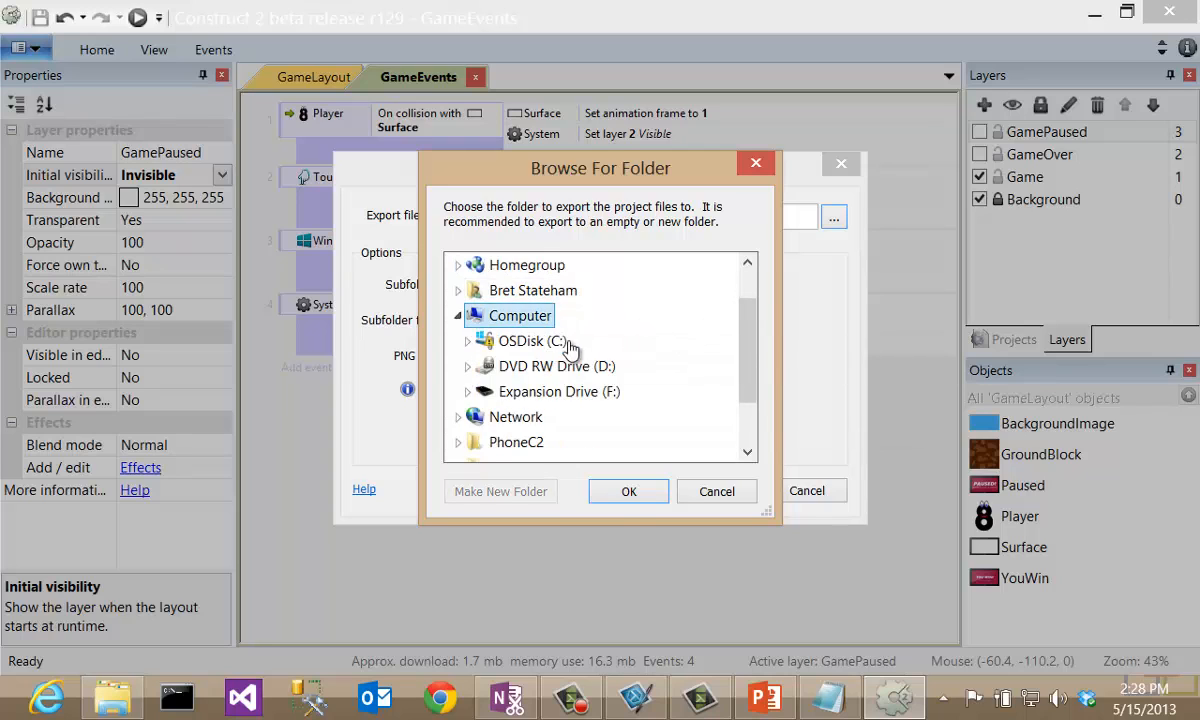
pyautogui.doubleClick(547, 342)
pyautogui.click(537, 366)
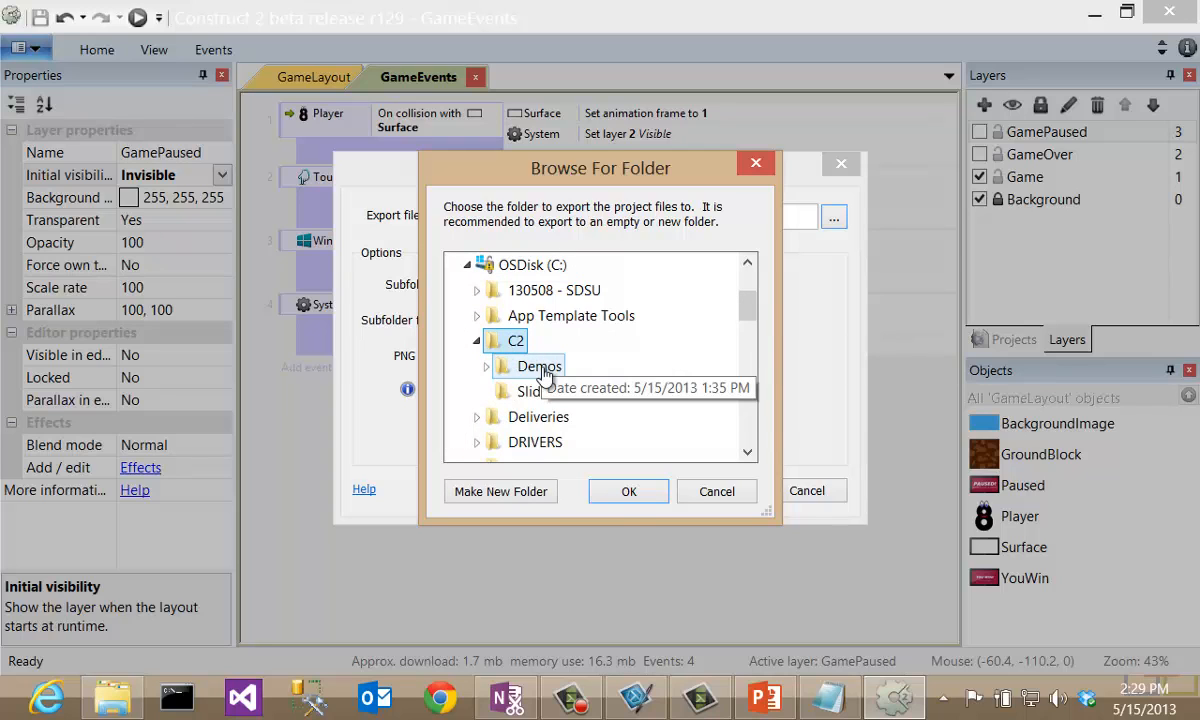
pyautogui.click(546, 442)
pyautogui.click(533, 490)
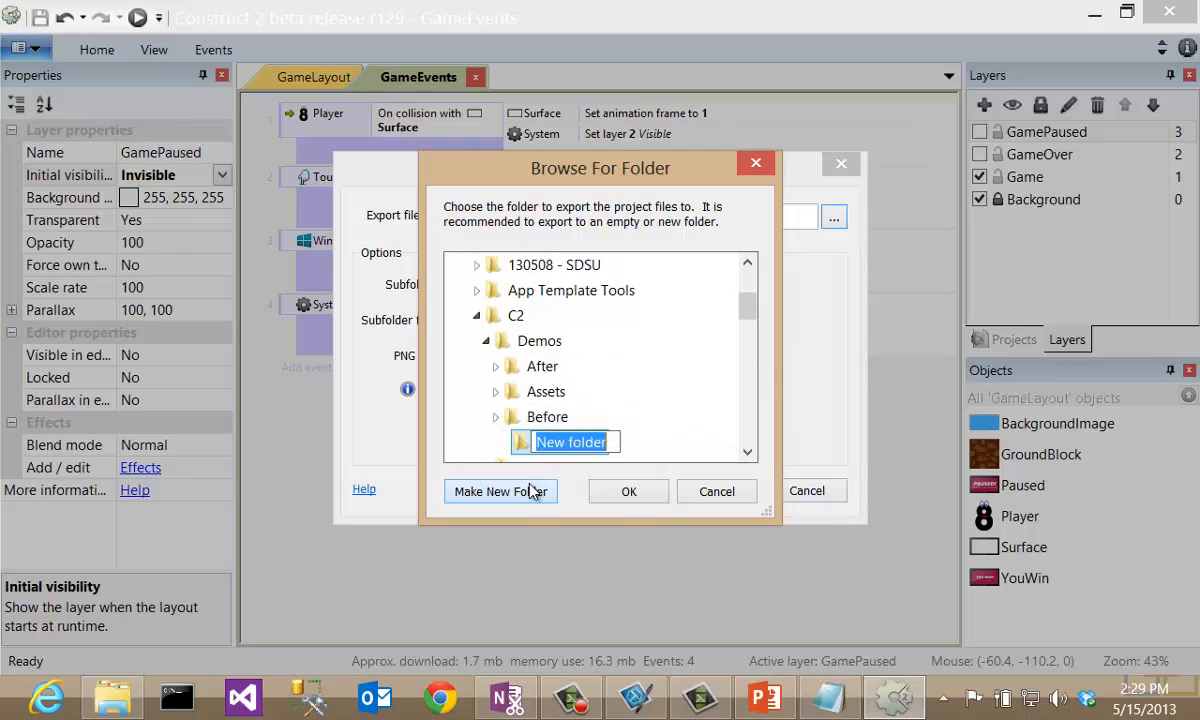
pyautogui.write('Plat')
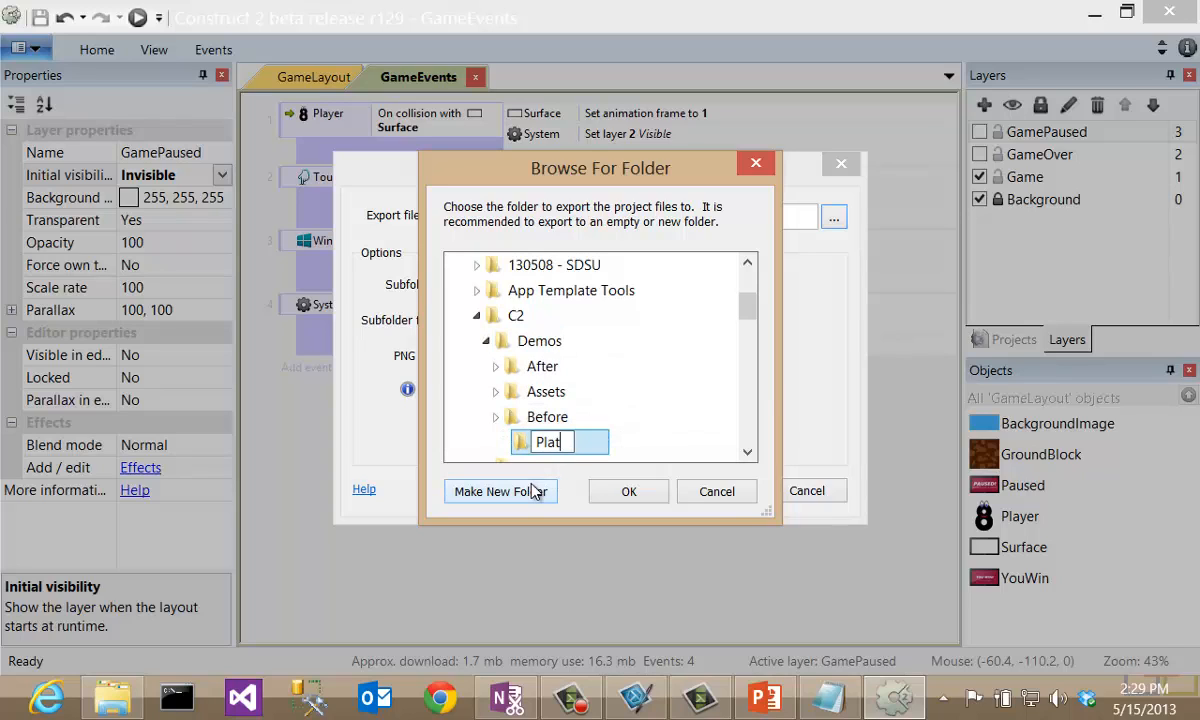
pyautogui.write('former8Win8')
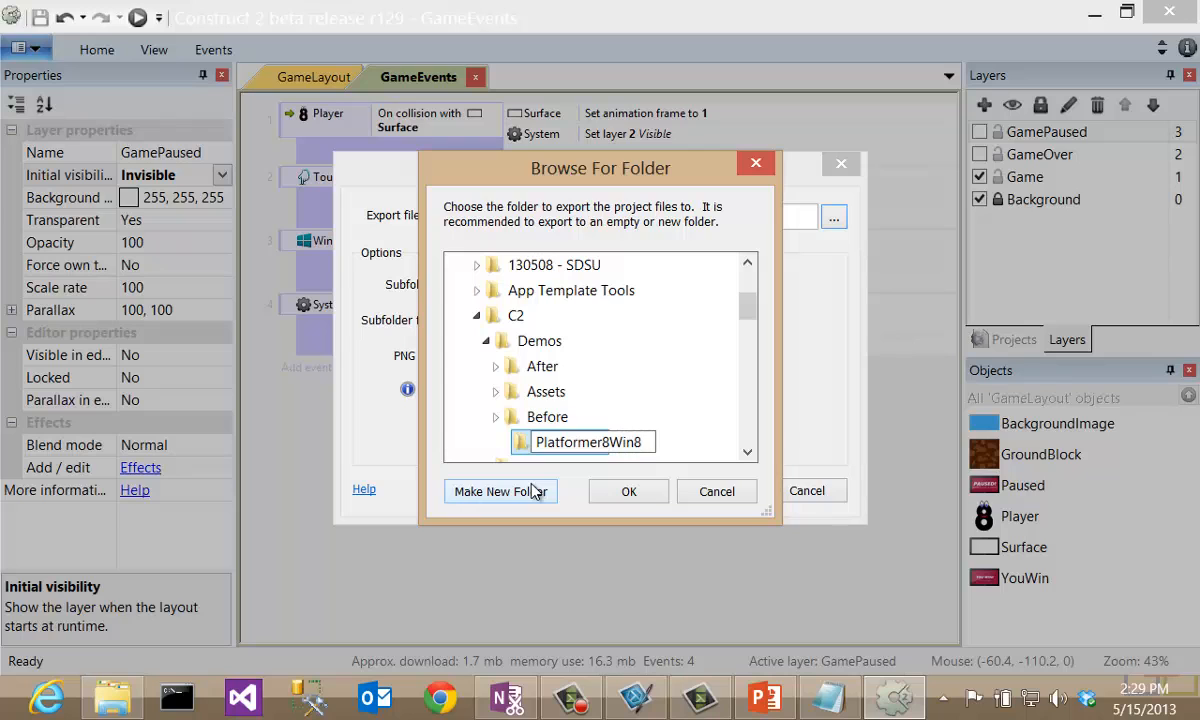
pyautogui.press('Return')
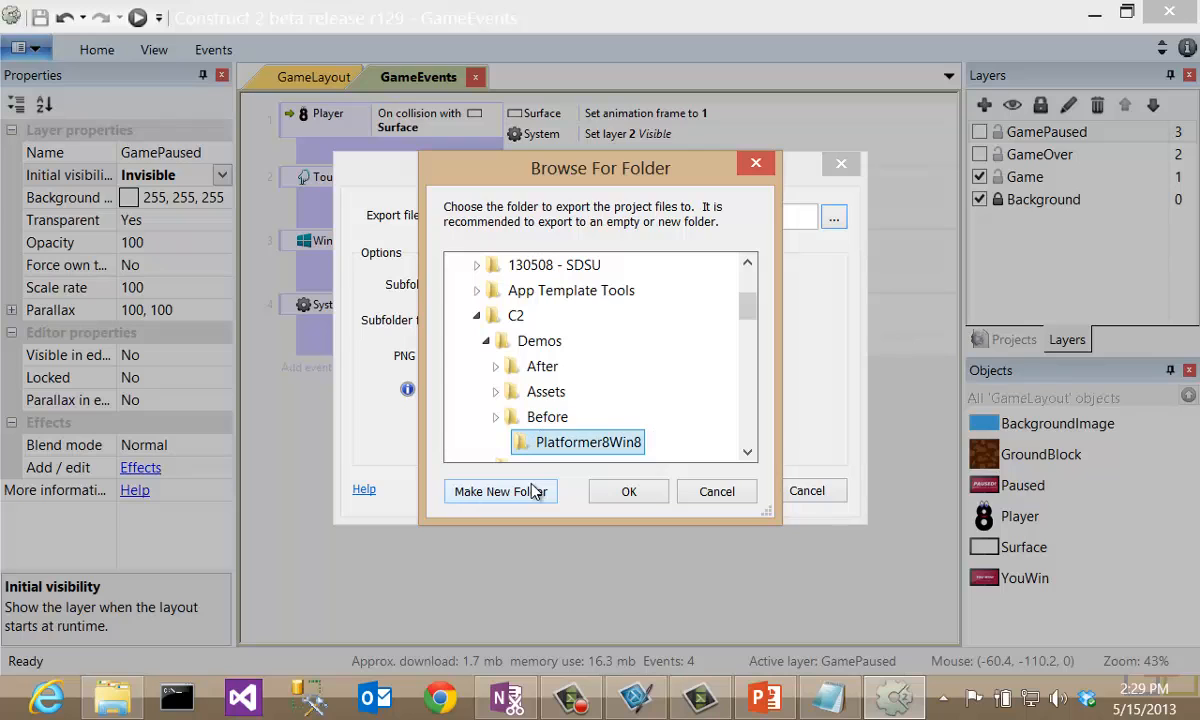
pyautogui.click(630, 492)
# Export the project with script minification turned off and open the destination folder to view the exported files
pyautogui.click(576, 318)
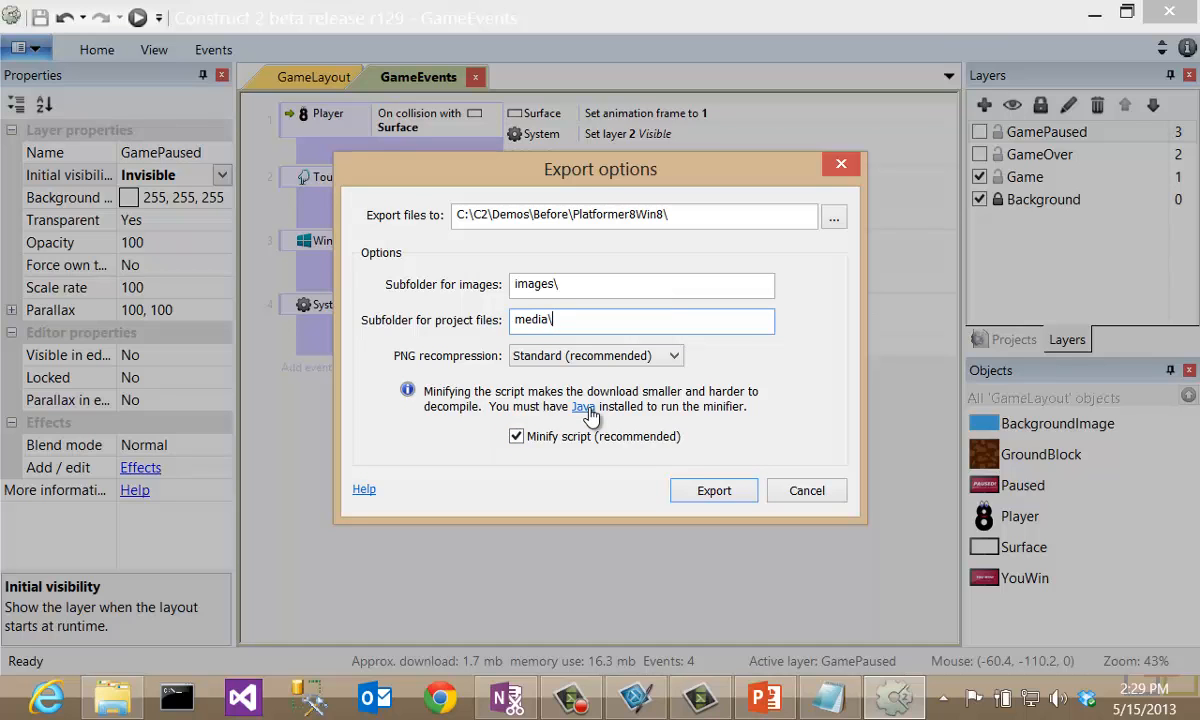
pyautogui.click(516, 437)
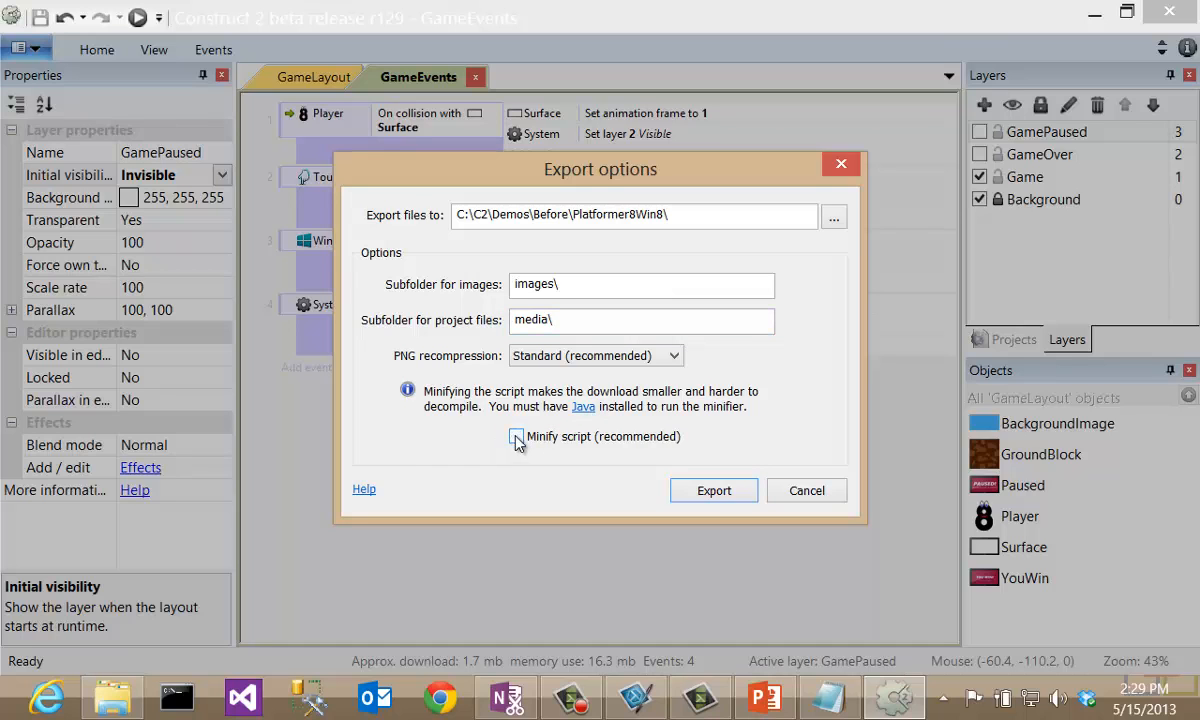
pyautogui.click(705, 490)
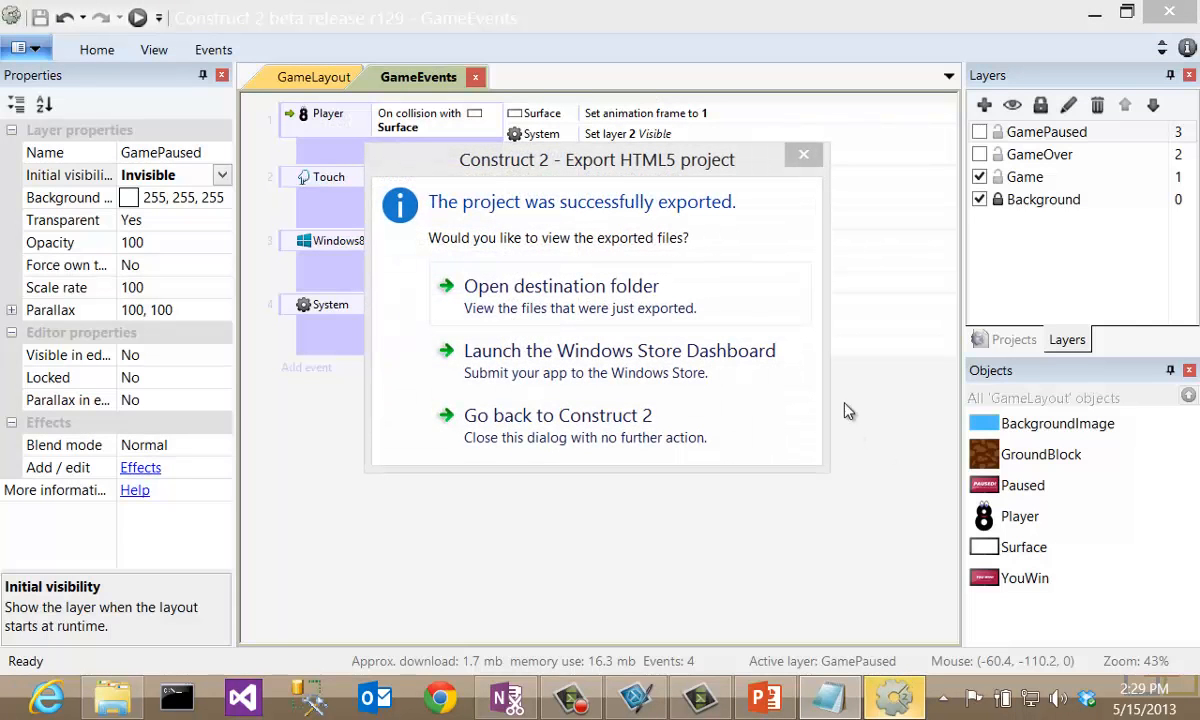
pyautogui.click(625, 290)
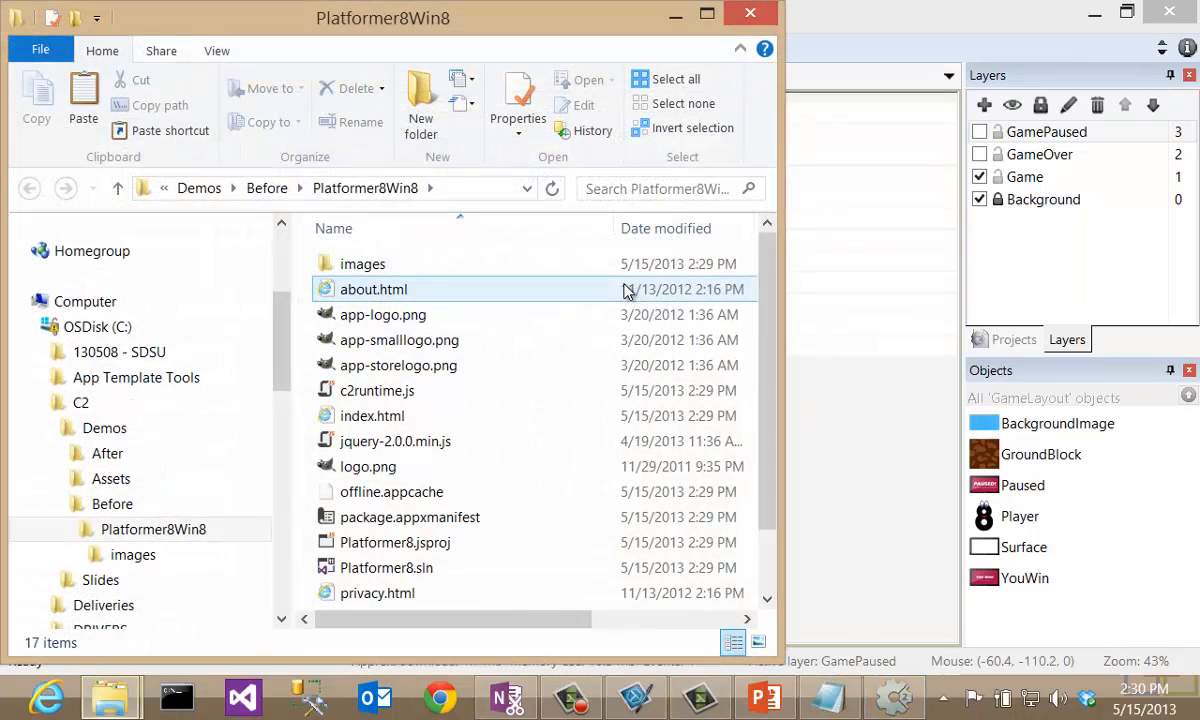
pyautogui.scroll(-1, 716, 300)
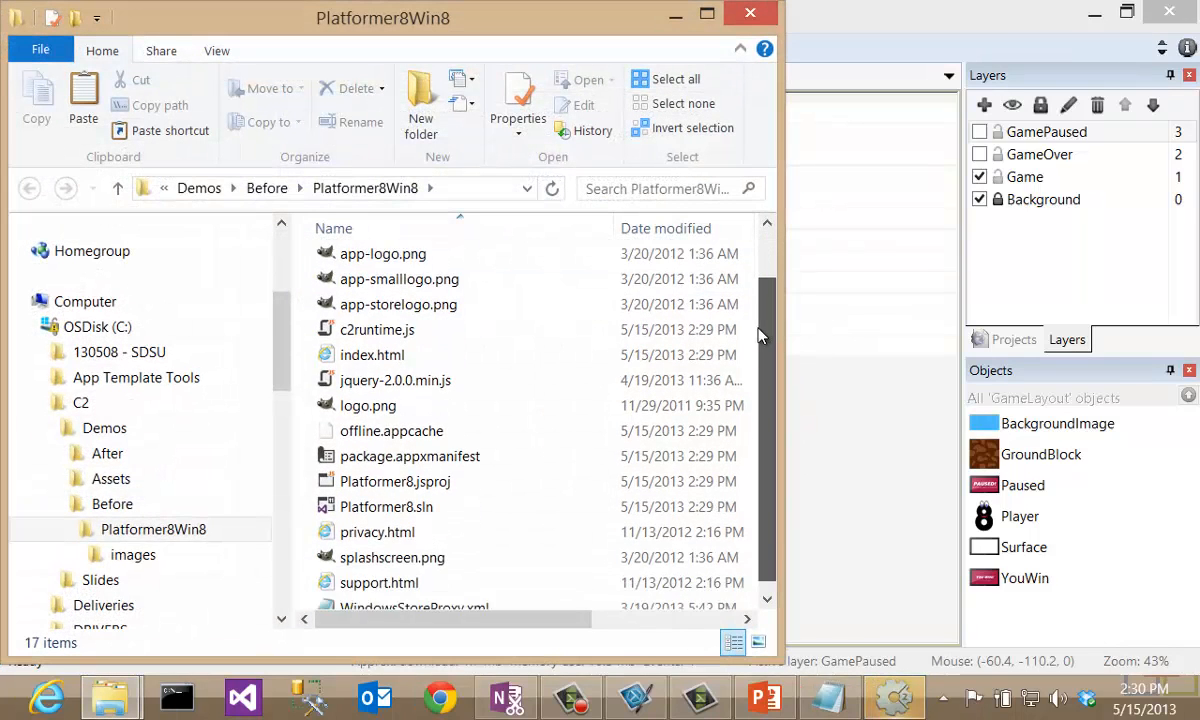
# Open the Platformer8.sln solution in Visual Studio and look through the code in c2runtime.js
pyautogui.doubleClick(372, 500)
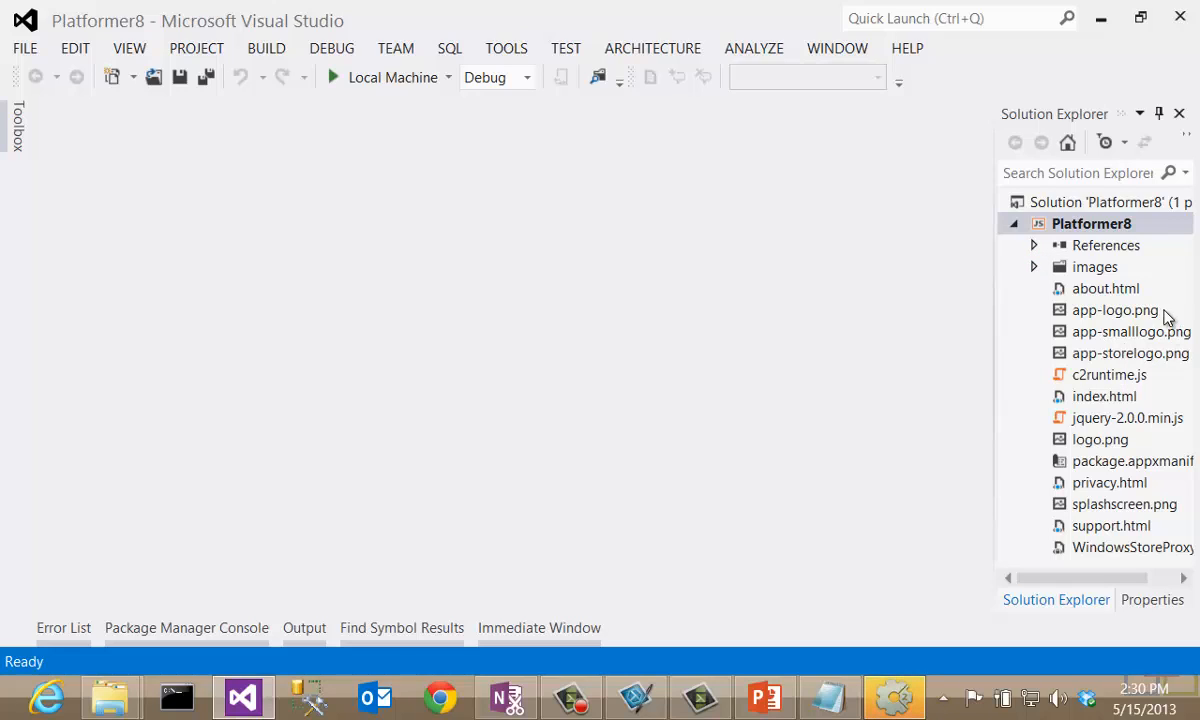
pyautogui.click(1048, 375)
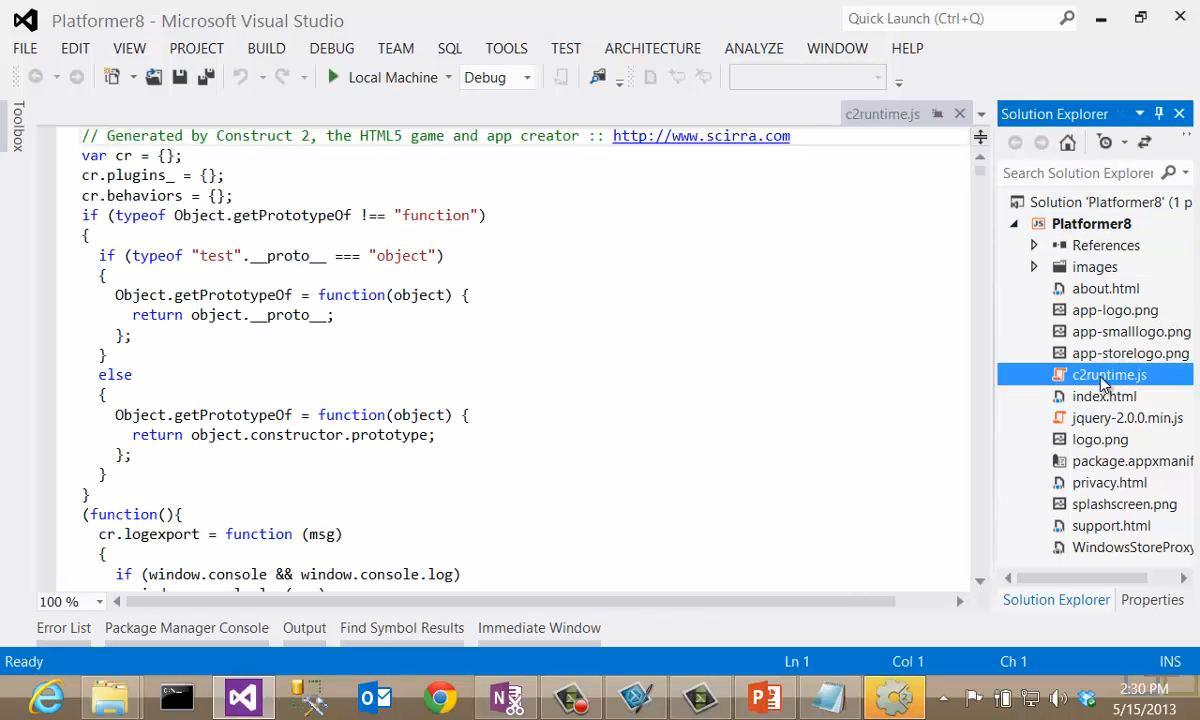
pyautogui.click(711, 276)
pyautogui.scroll(-20, 709, 274)
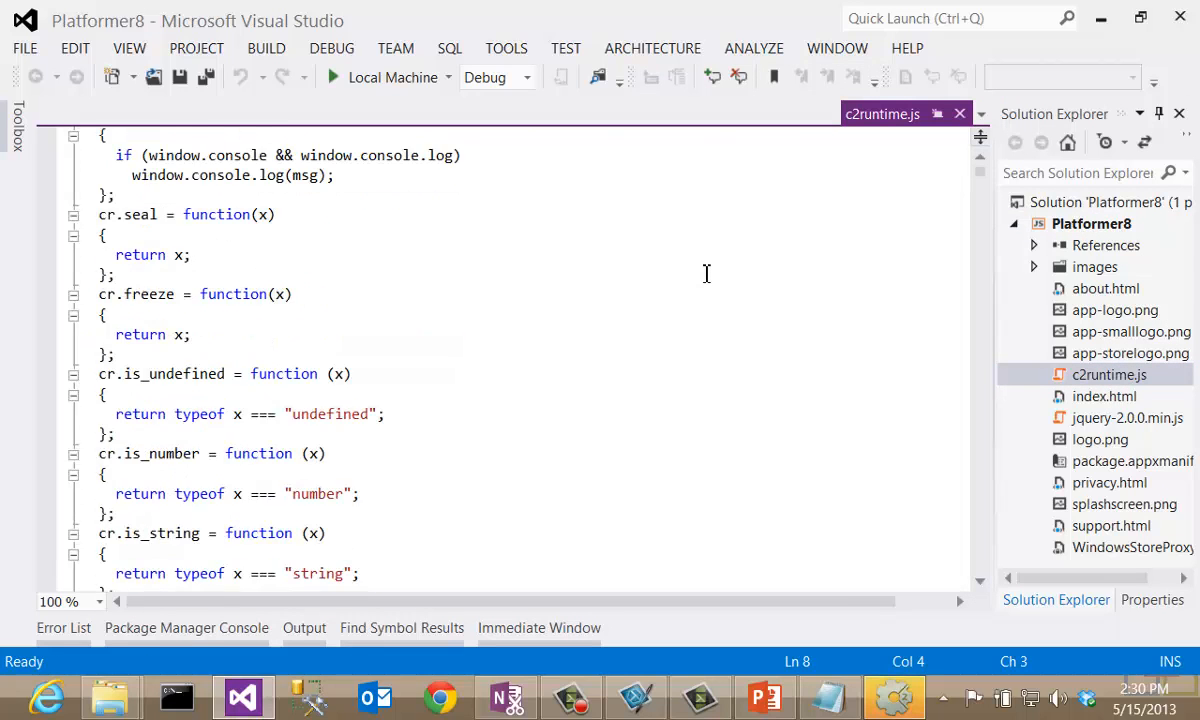
pyautogui.scroll(-7, 707, 272)
# Examine the WinJS references and the c2canvasdiv element in index.html, and close both open code files
pyautogui.click(1104, 396)
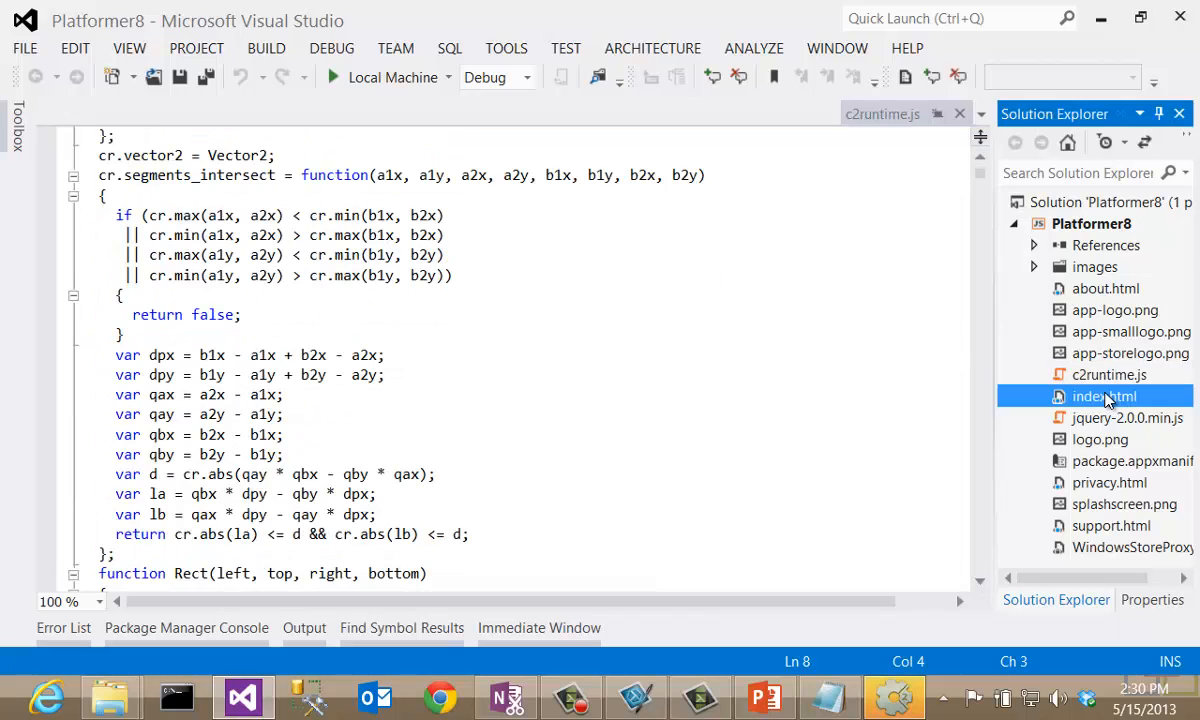
pyautogui.click(643, 378)
pyautogui.scroll(-6, 644, 378)
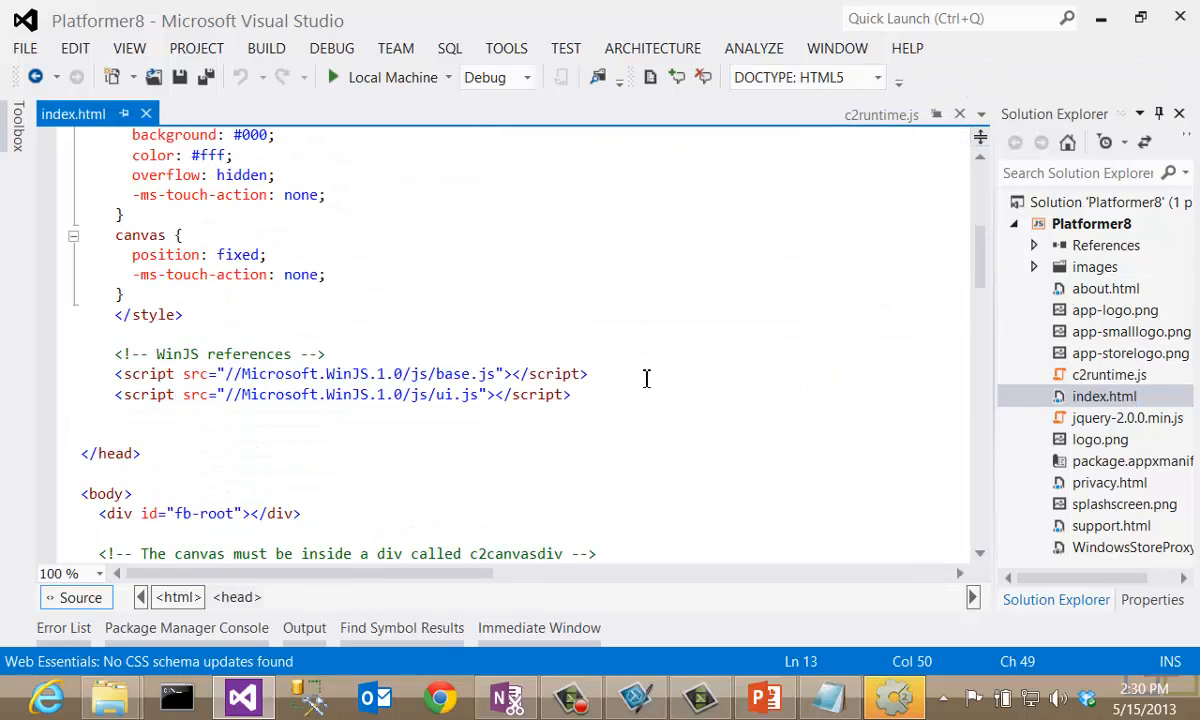
pyautogui.scroll(-4, 399, 382)
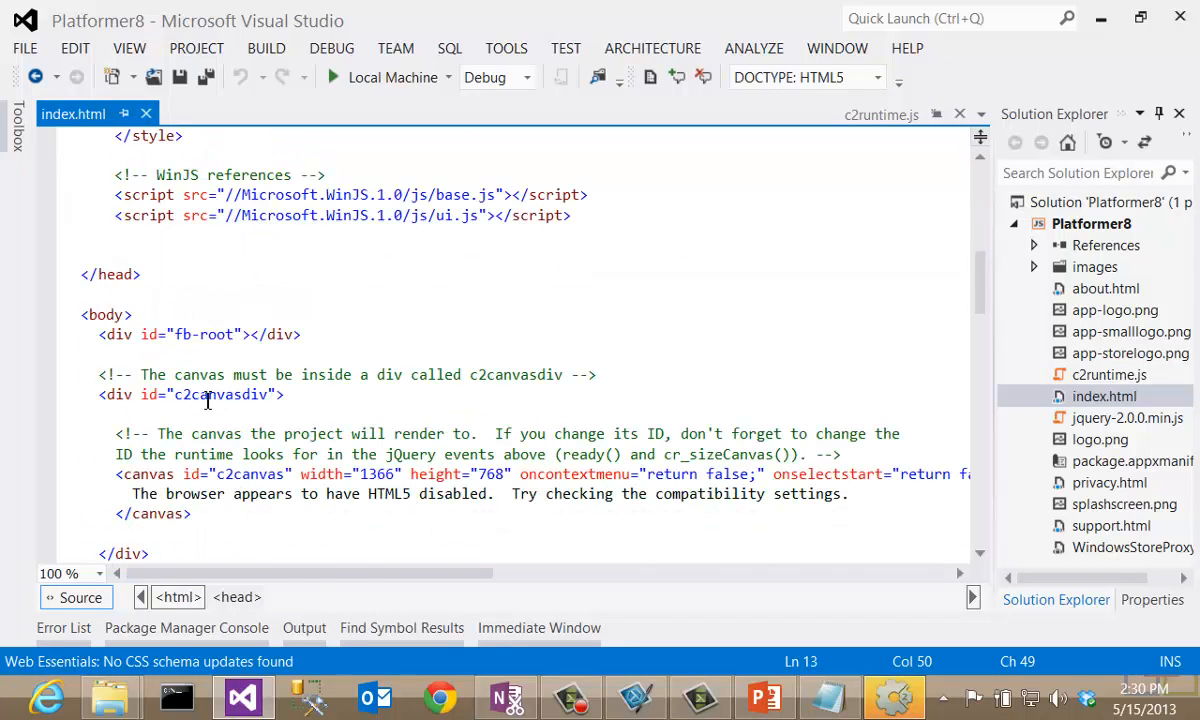
pyautogui.doubleClick(208, 398)
pyautogui.click(389, 402)
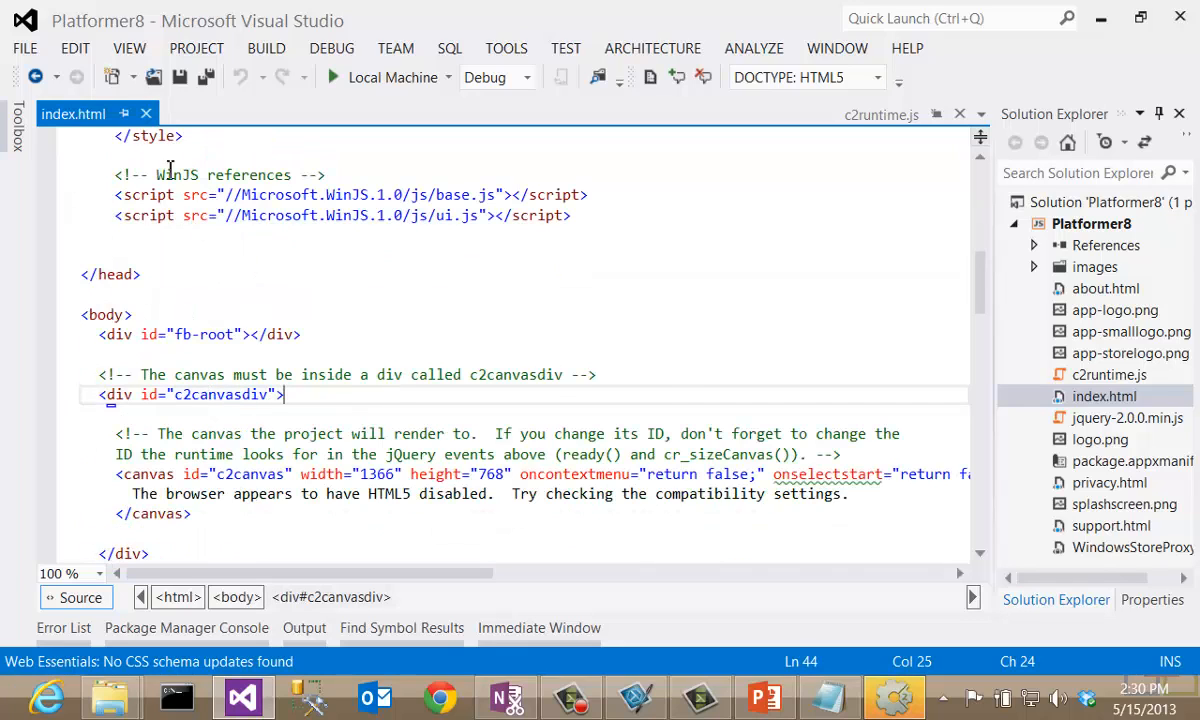
pyautogui.click(146, 114)
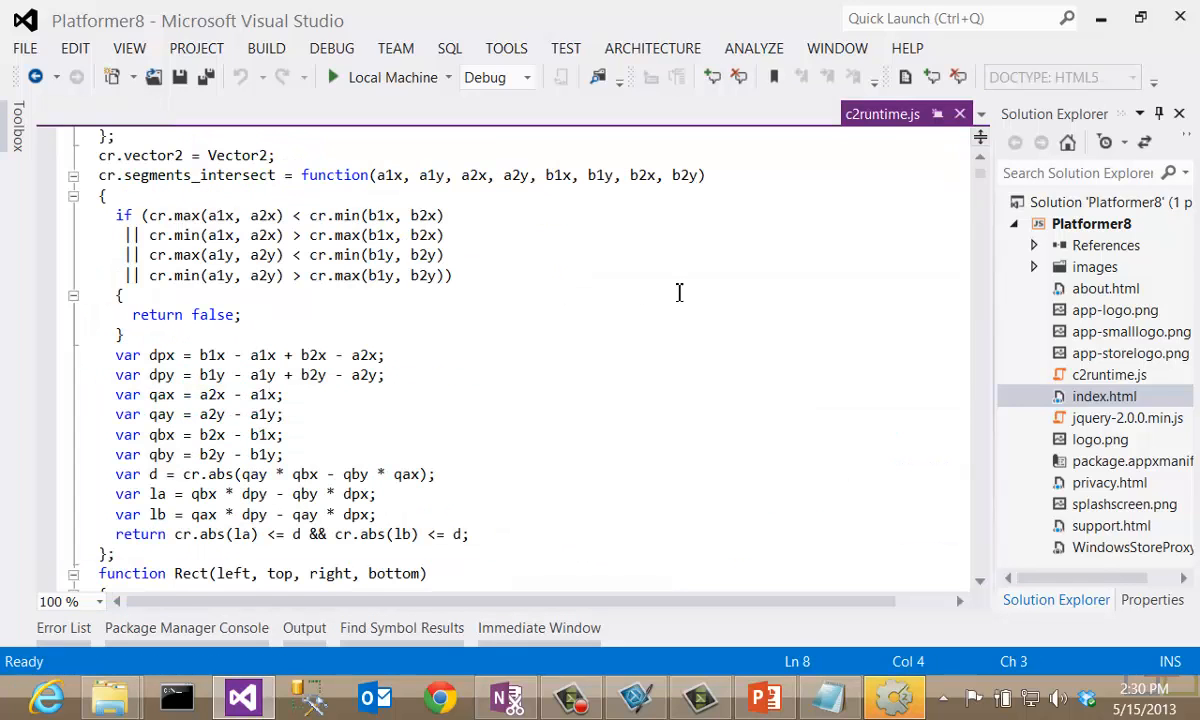
pyautogui.click(910, 114)
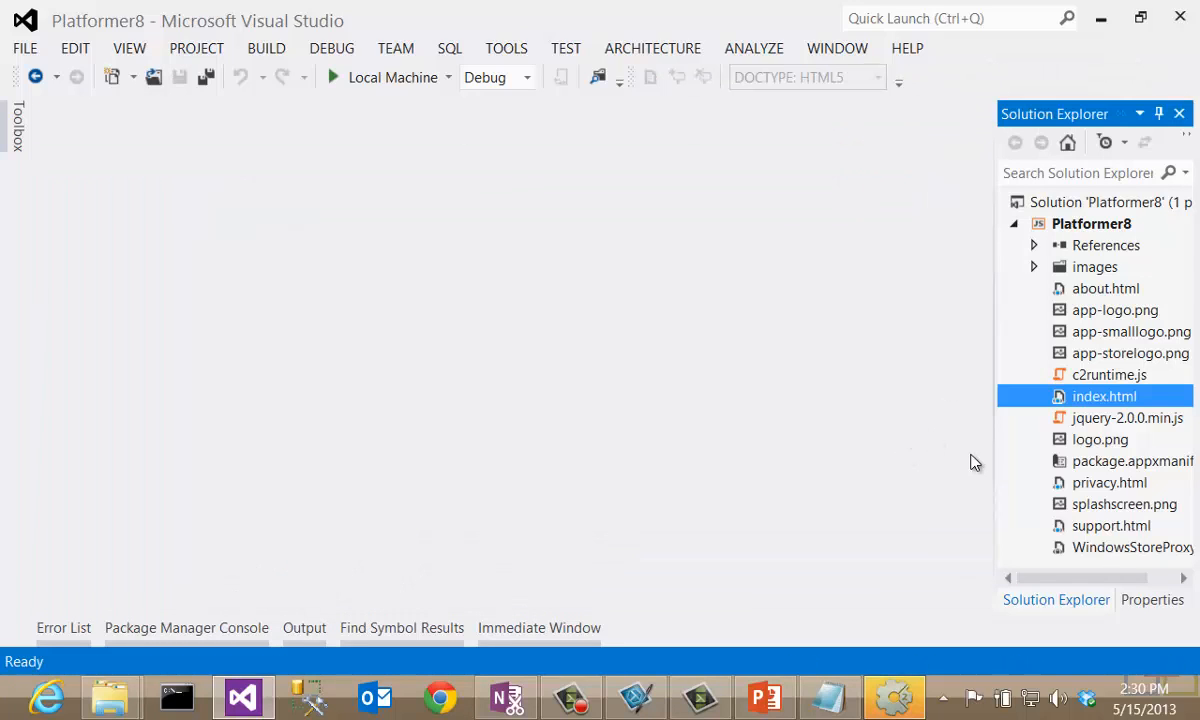
# Create a test certificate without a password for the publisher in package.appxmanifest, and save and close the manifest
pyautogui.doubleClick(1140, 462)
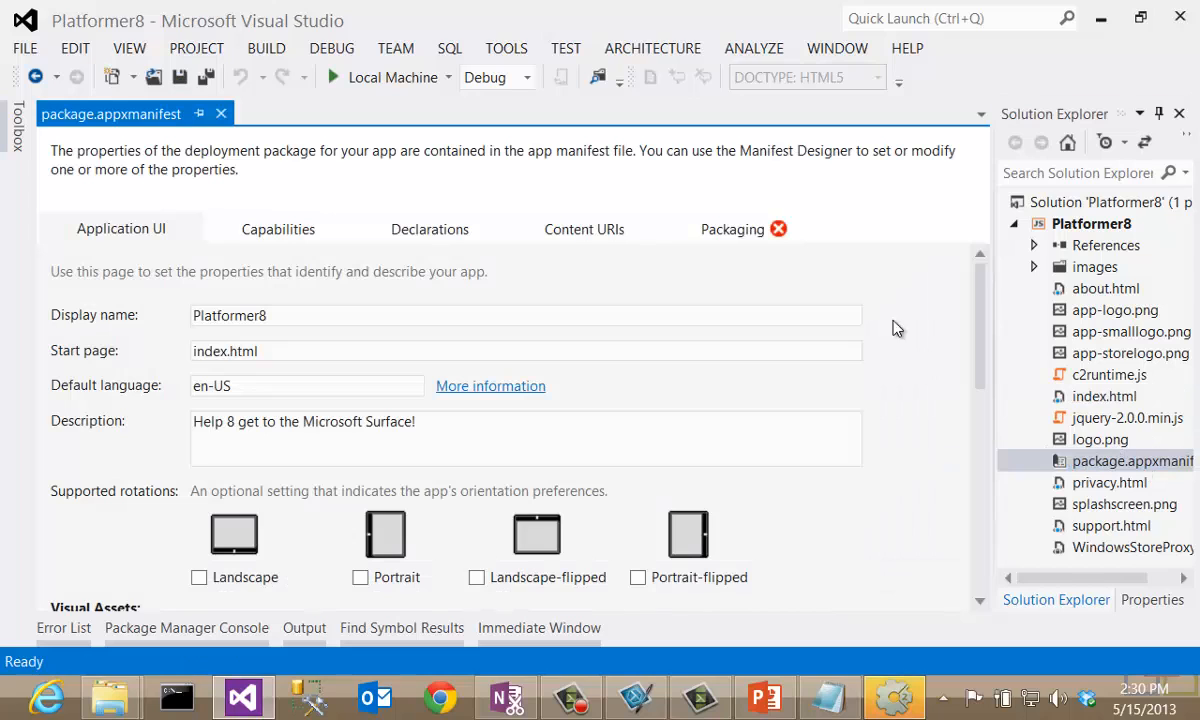
pyautogui.click(715, 233)
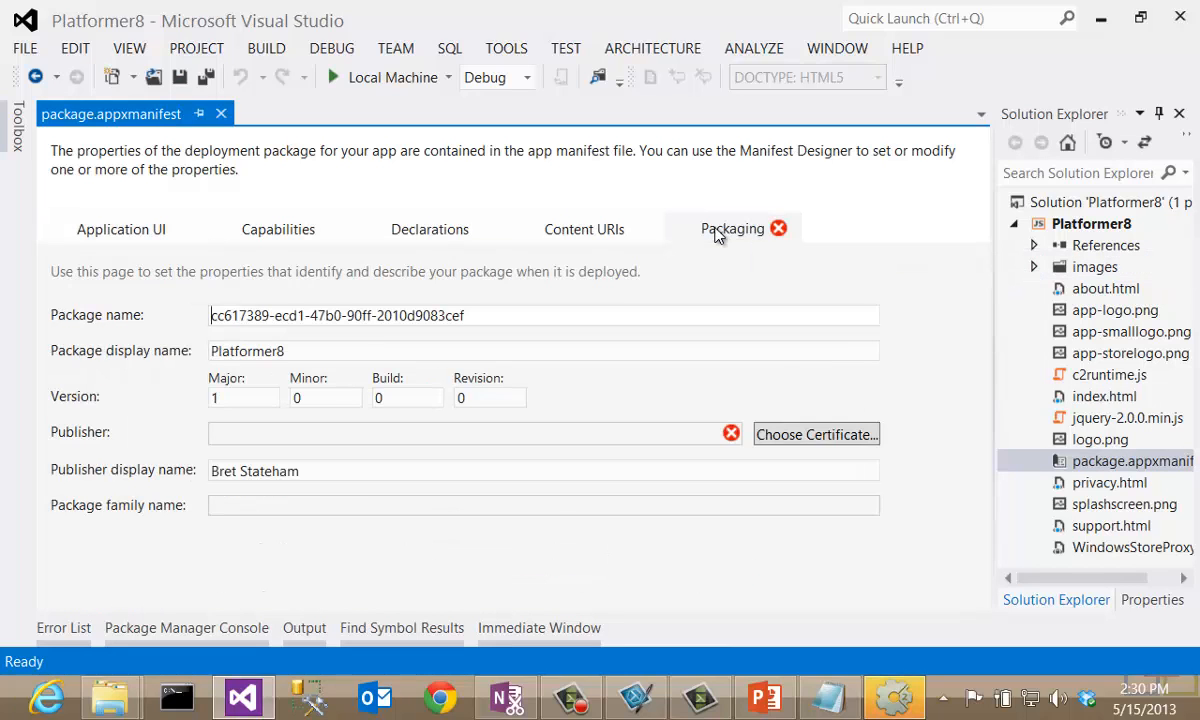
pyautogui.click(784, 432)
pyautogui.click(557, 376)
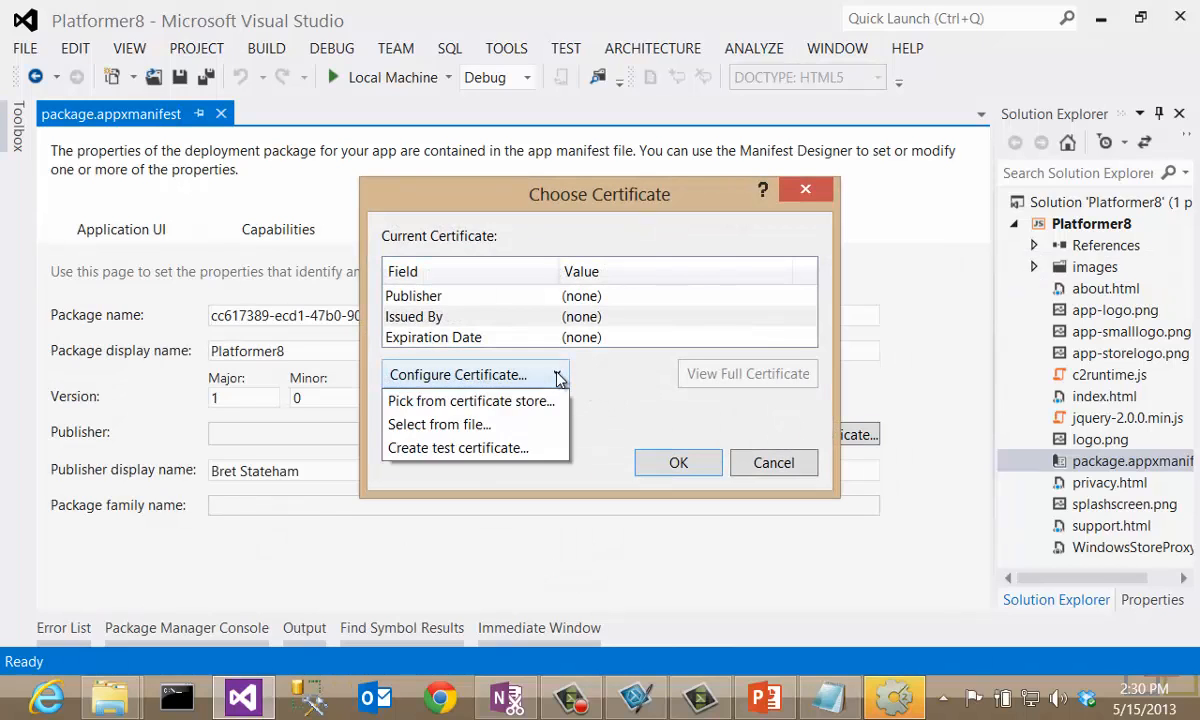
pyautogui.click(490, 455)
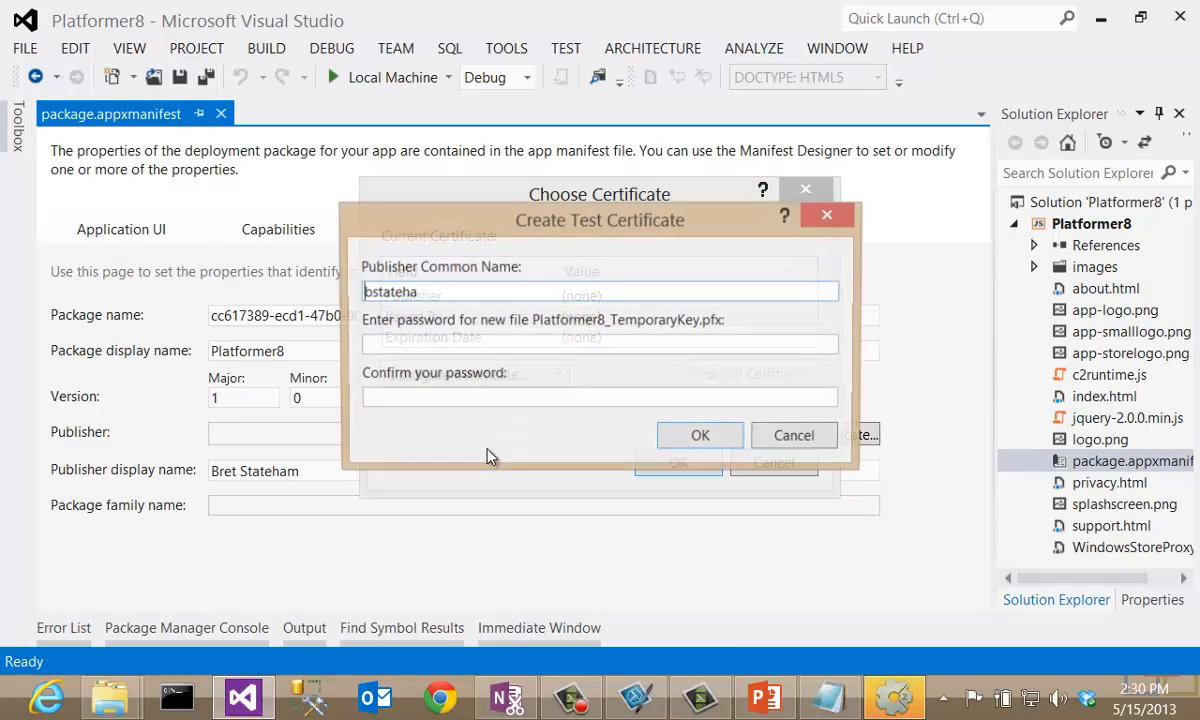
pyautogui.click(683, 442)
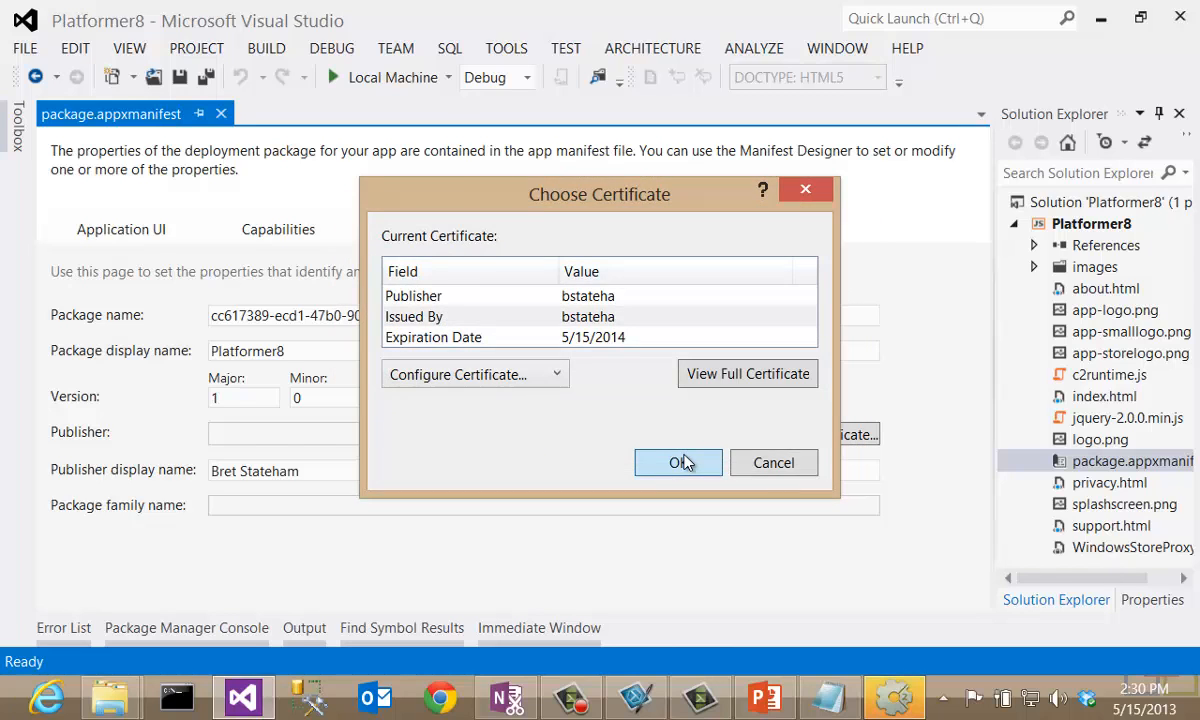
pyautogui.click(683, 462)
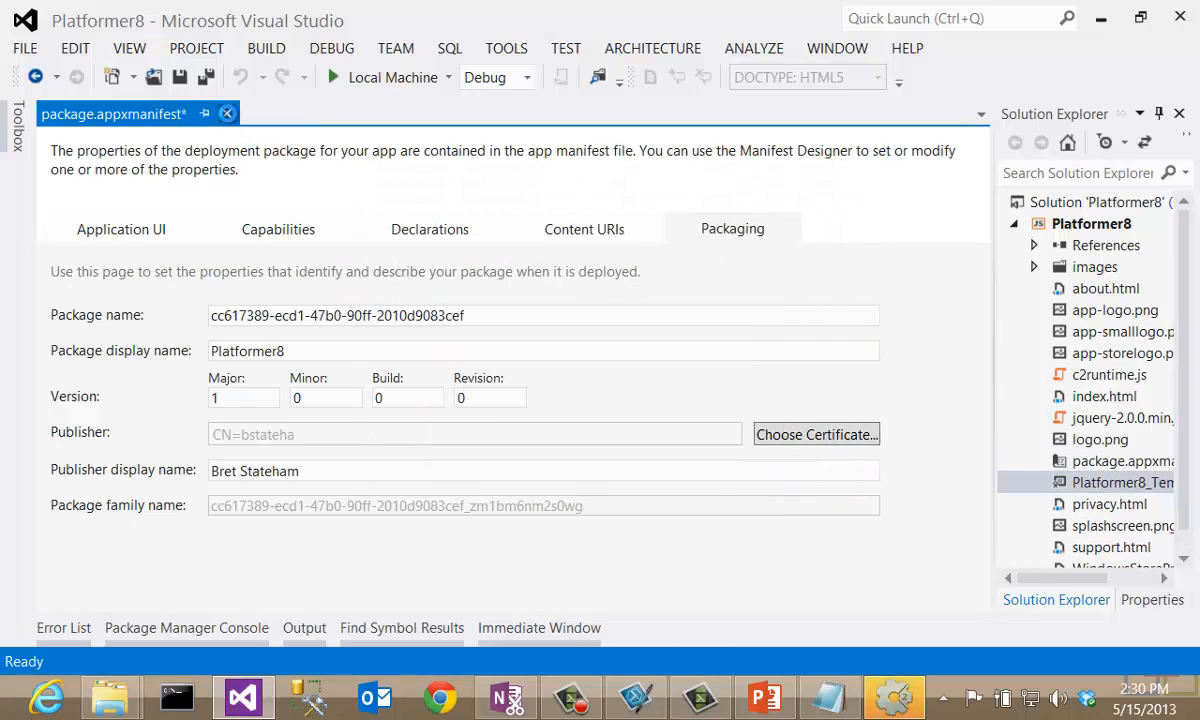
pyautogui.click(227, 113)
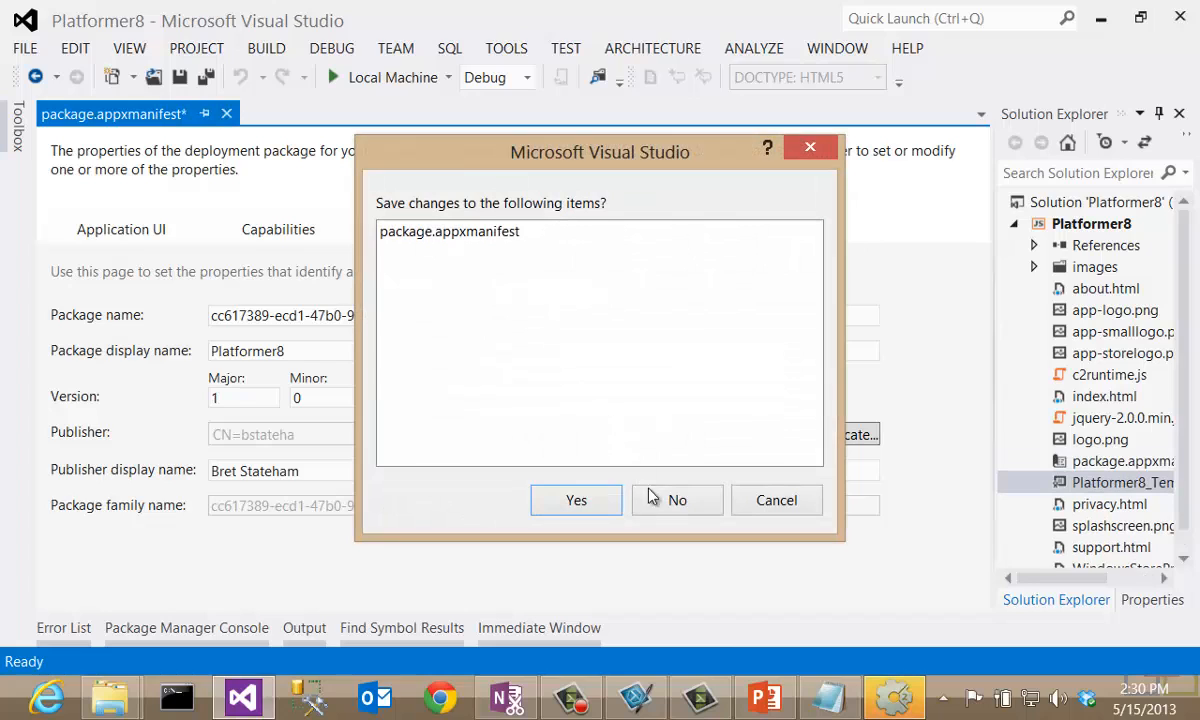
pyautogui.click(589, 509)
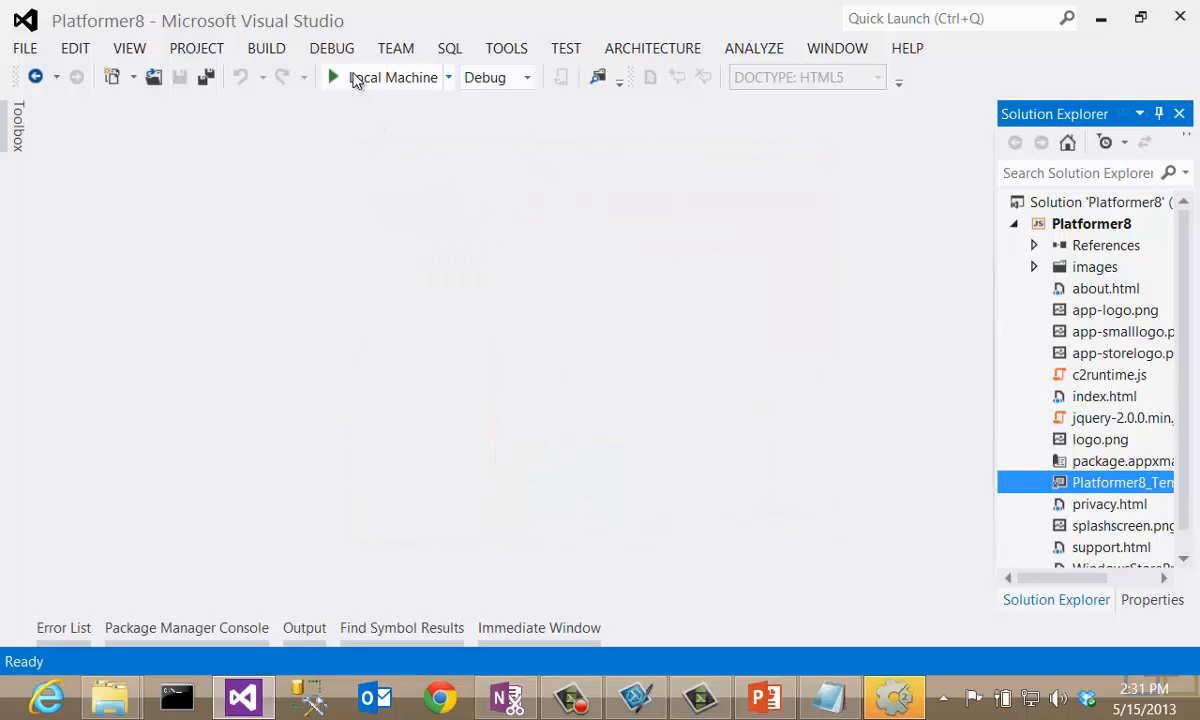
# Run the game on the local machine, guide the player up the platforms to the Surface and restart play
pyautogui.click(353, 78)
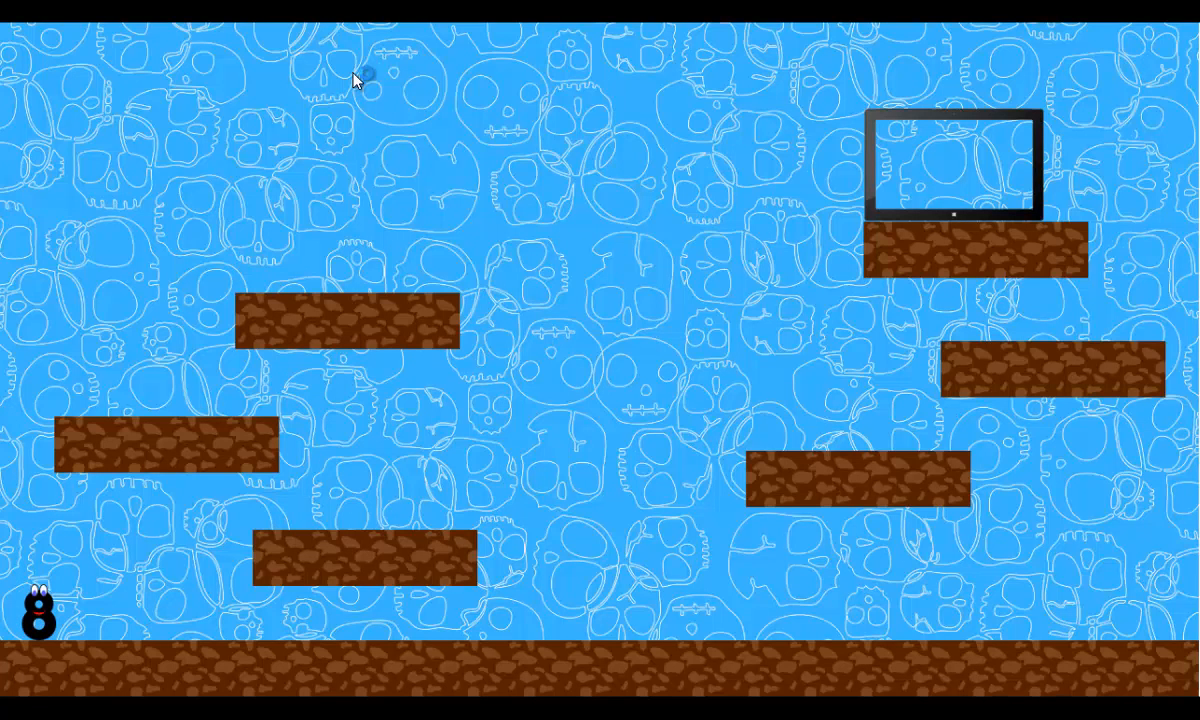
pyautogui.press('Right')
pyautogui.press('Up')
pyautogui.press('Left')
pyautogui.press('Up')
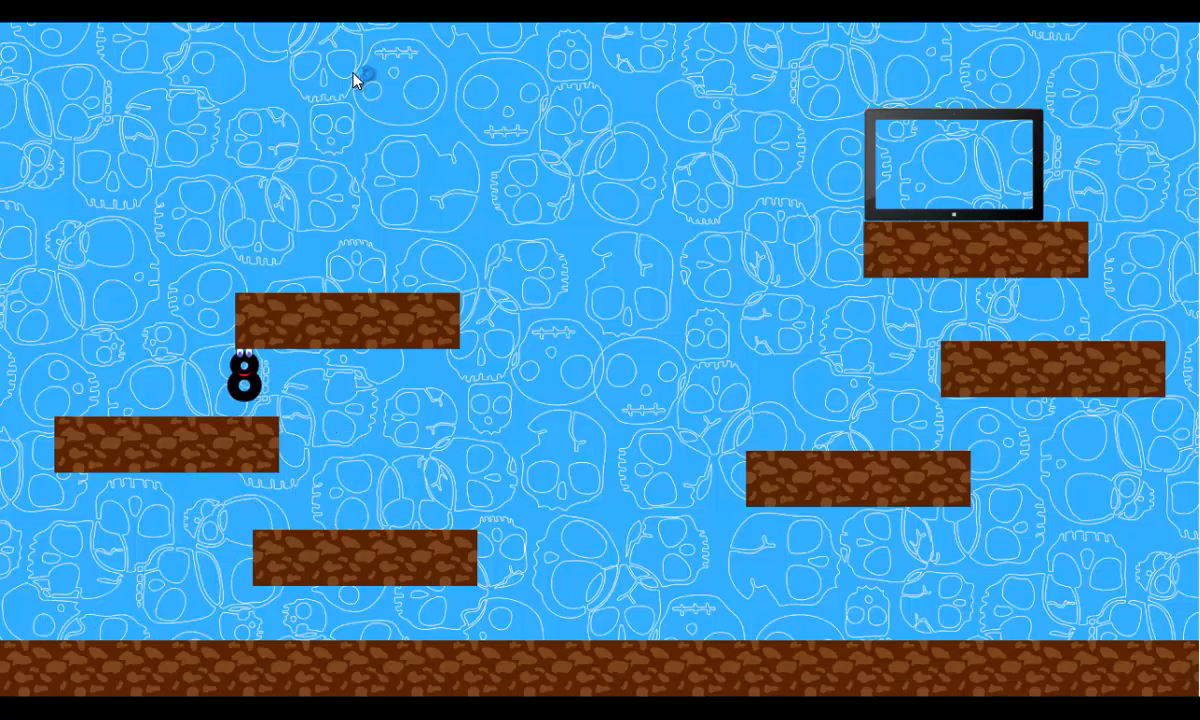
pyautogui.press('Up')
pyautogui.press('Right')
pyautogui.press('Right')
pyautogui.press('Up')
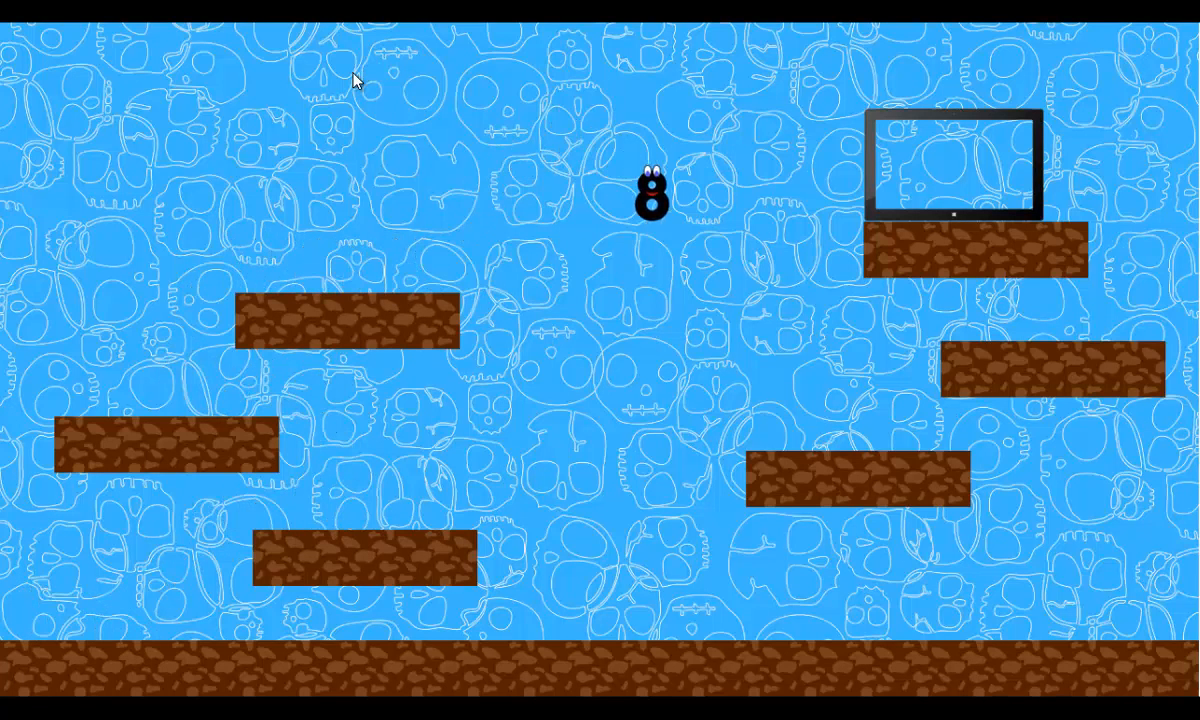
pyautogui.press('Up')
pyautogui.press('Right')
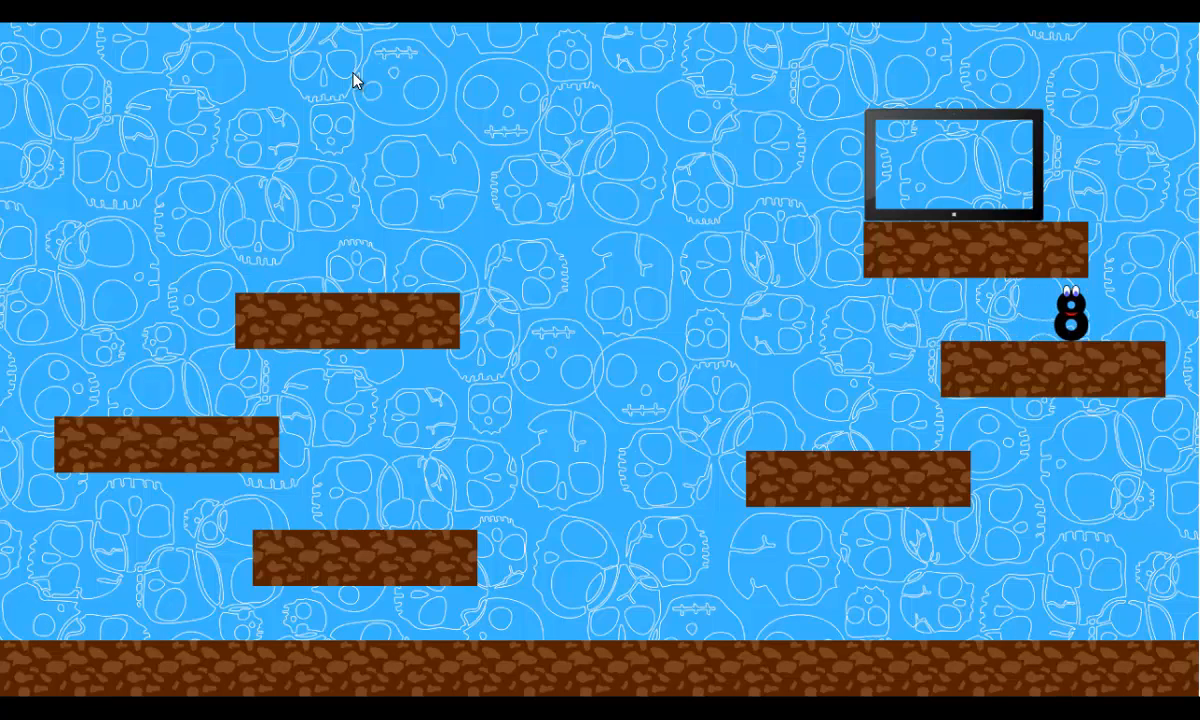
pyautogui.press('Up')
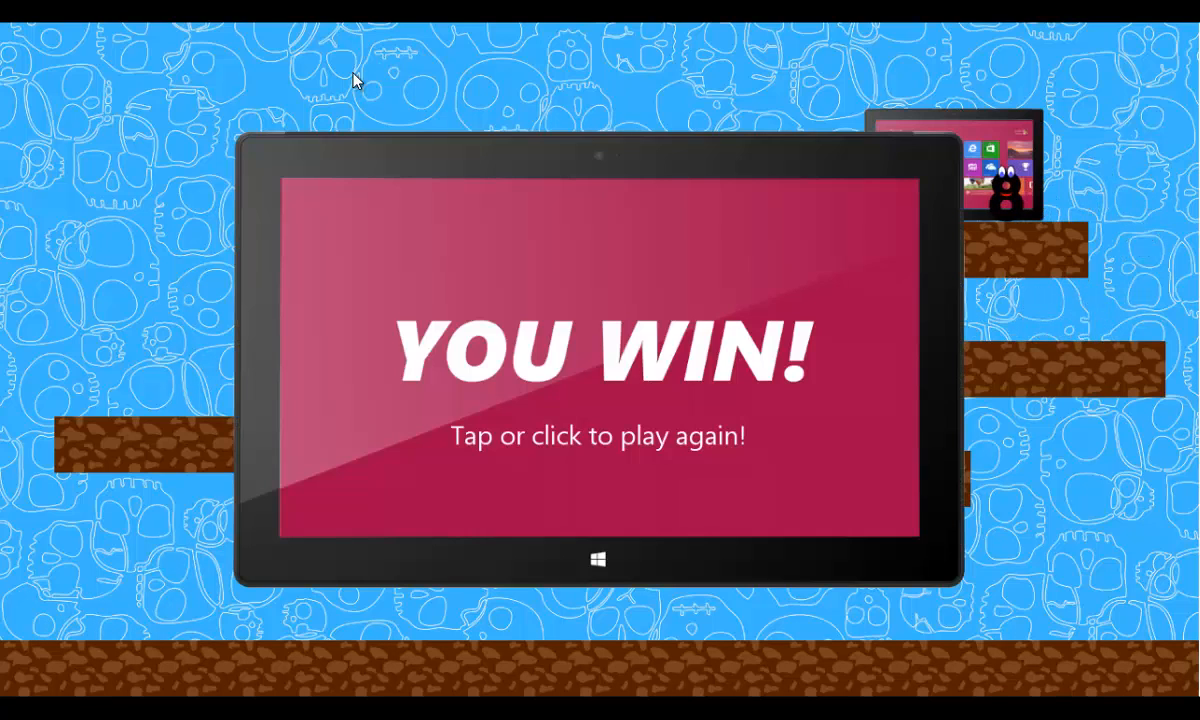
pyautogui.click(600, 347)
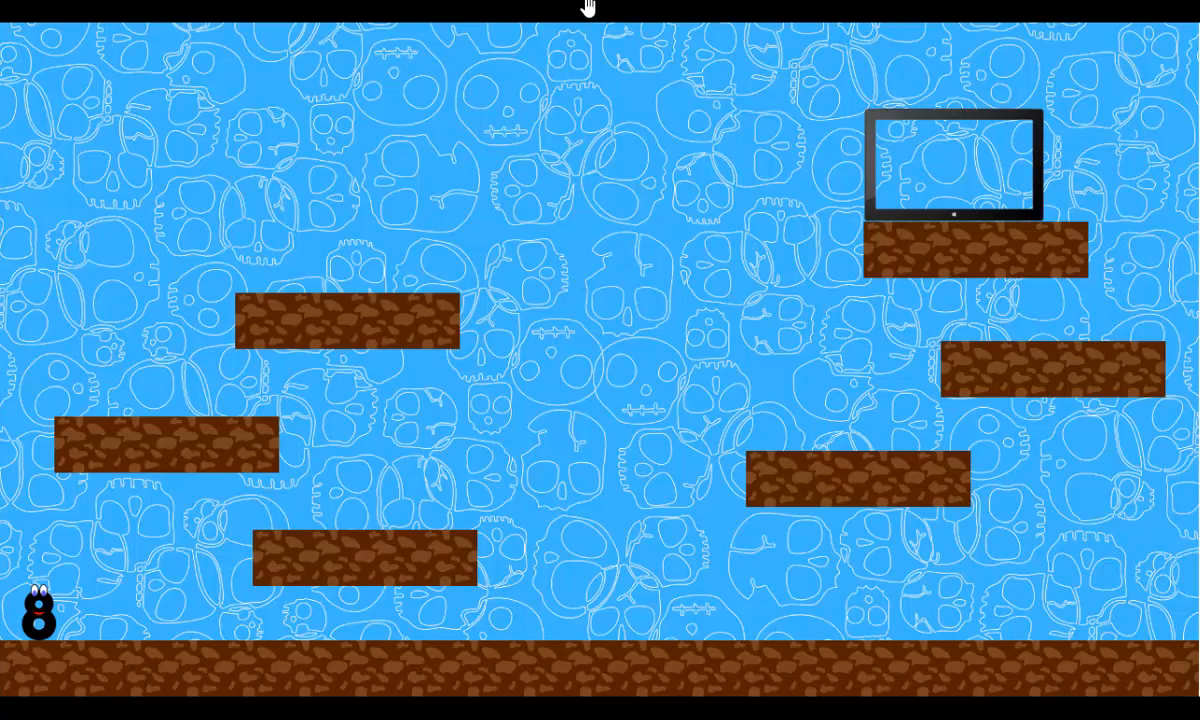
# Close the running game and stop the debugging session in Visual Studio from the desktop
pyautogui.moveTo(588, 7); pyautogui.dragTo(600, 700)
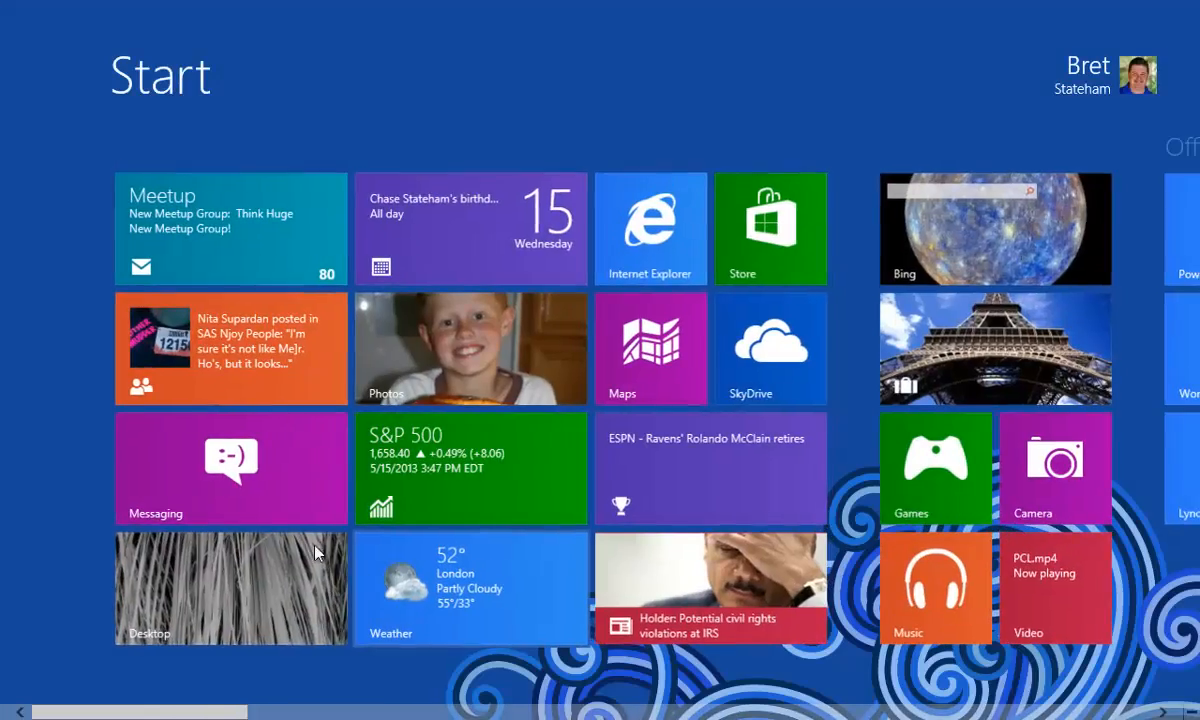
pyautogui.click(249, 562)
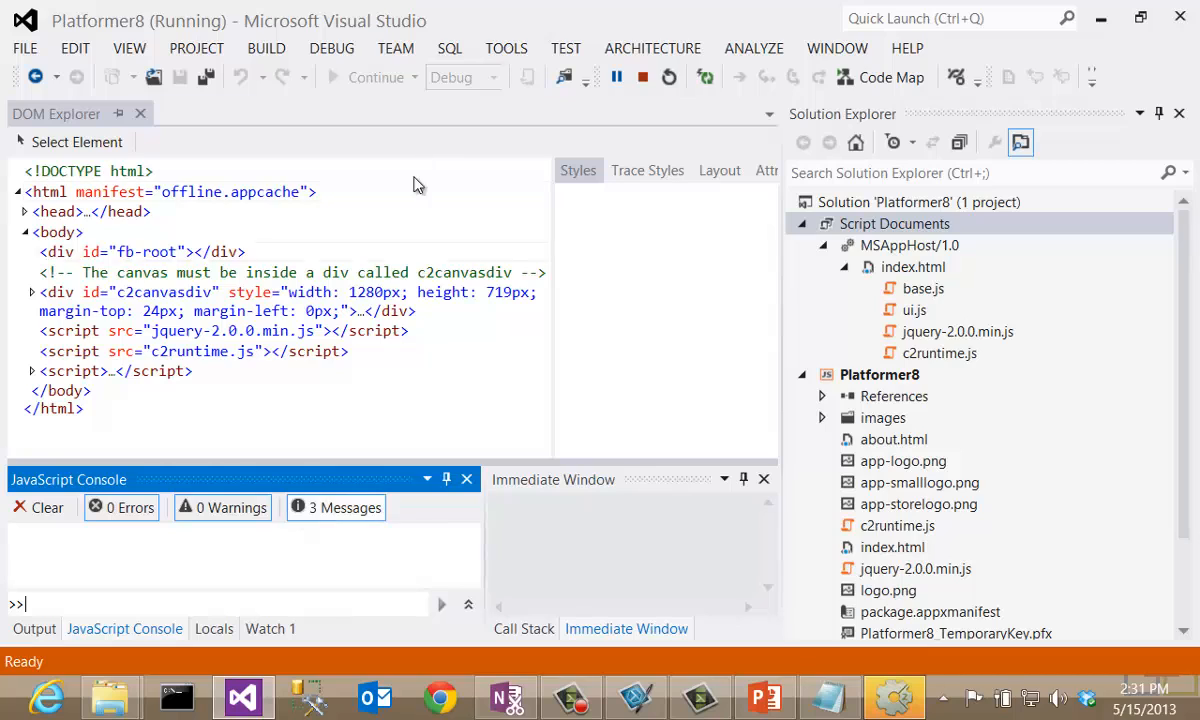
pyautogui.click(645, 78)
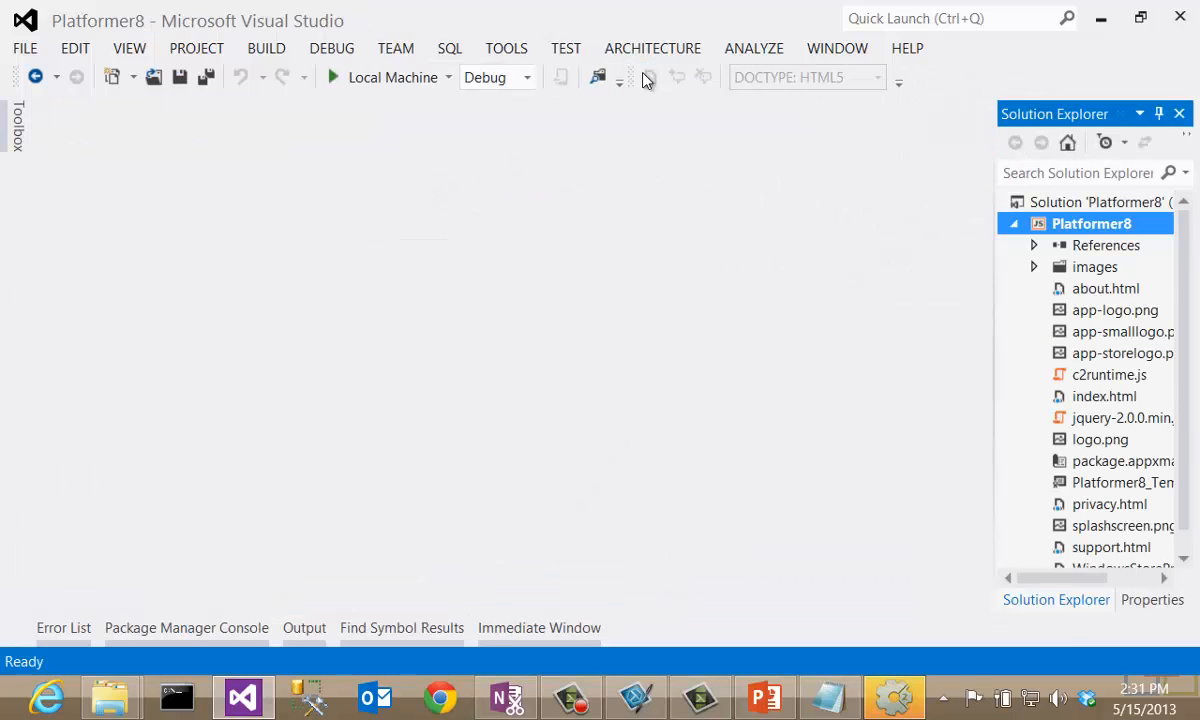
# Run the game in the Simulator and guide the player up to the highest platform on the left
pyautogui.click(448, 79)
pyautogui.click(414, 140)
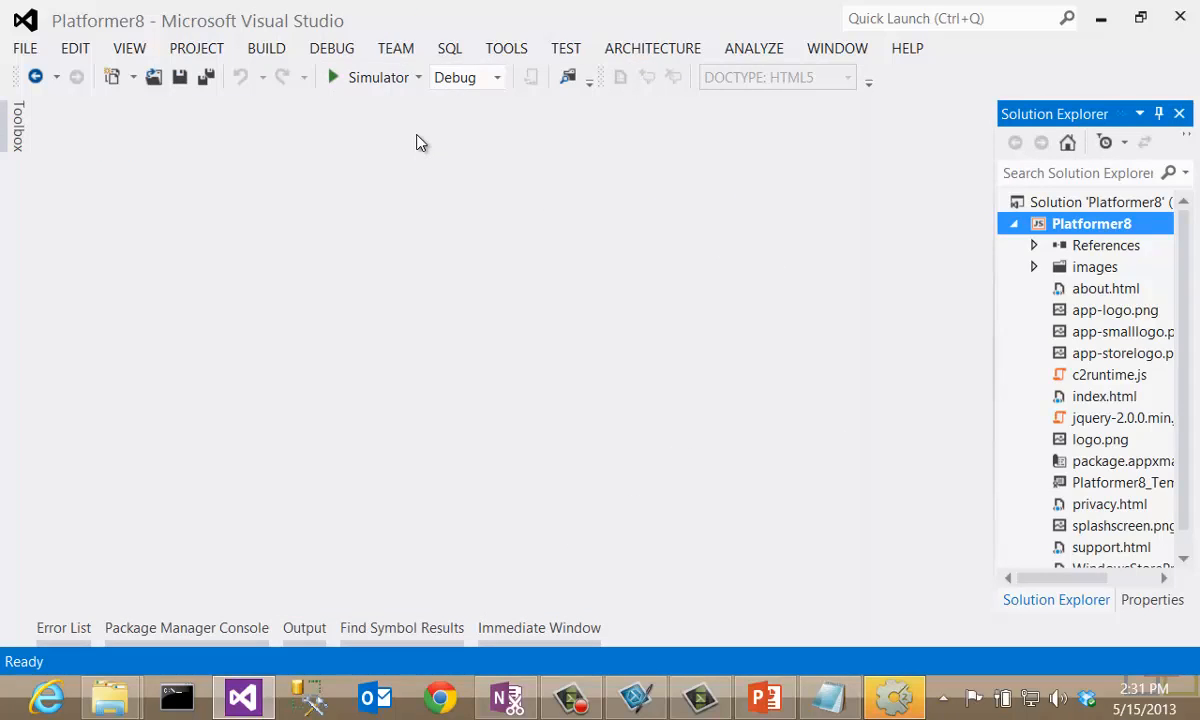
pyautogui.click(335, 77)
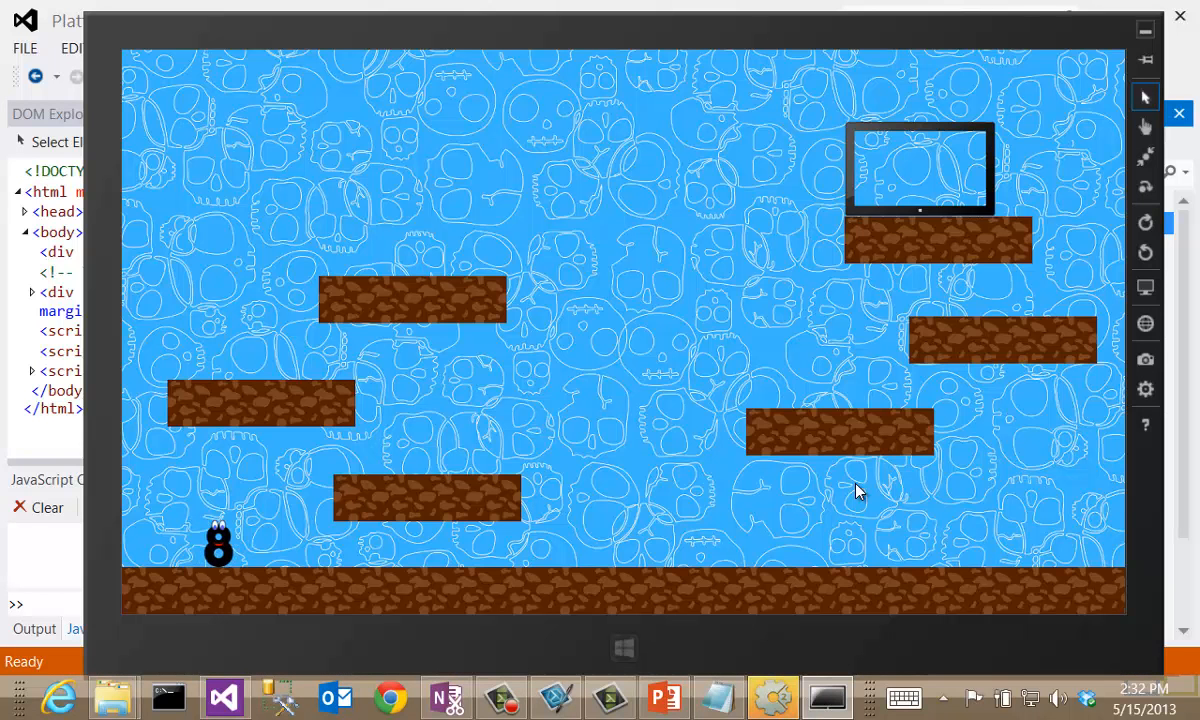
pyautogui.press('Right')
pyautogui.press('Up')
pyautogui.press('Up')
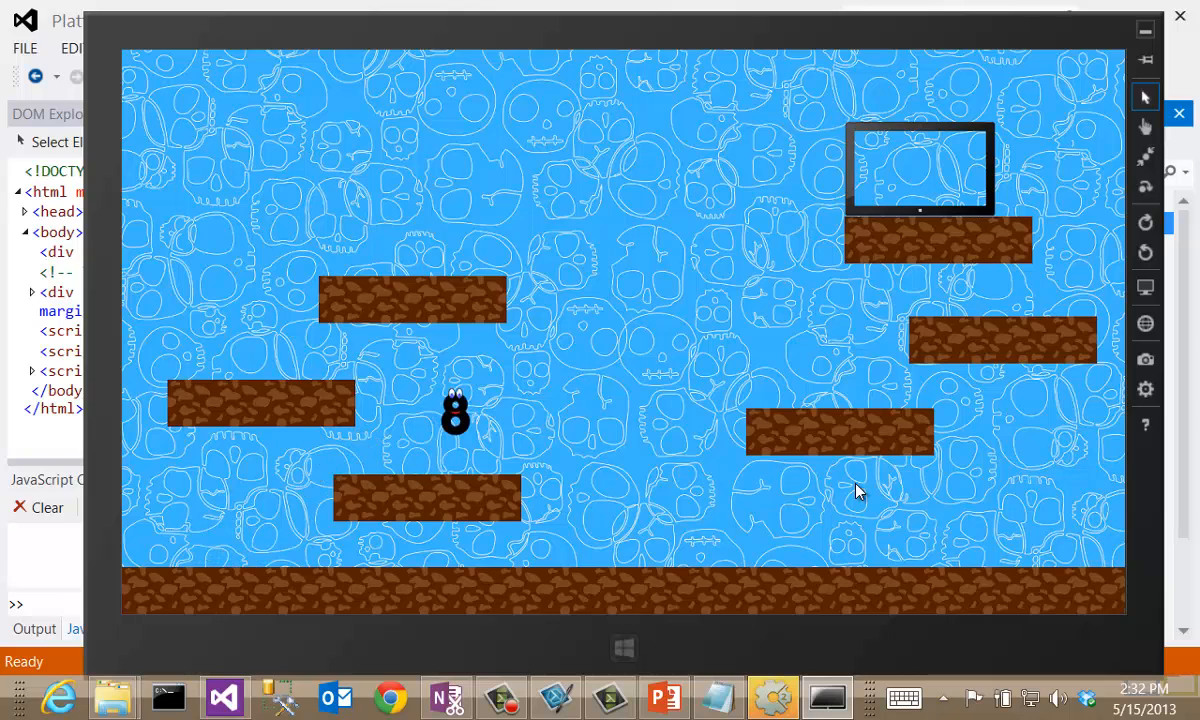
pyautogui.press('Left')
pyautogui.press('Up')
pyautogui.press('Right')
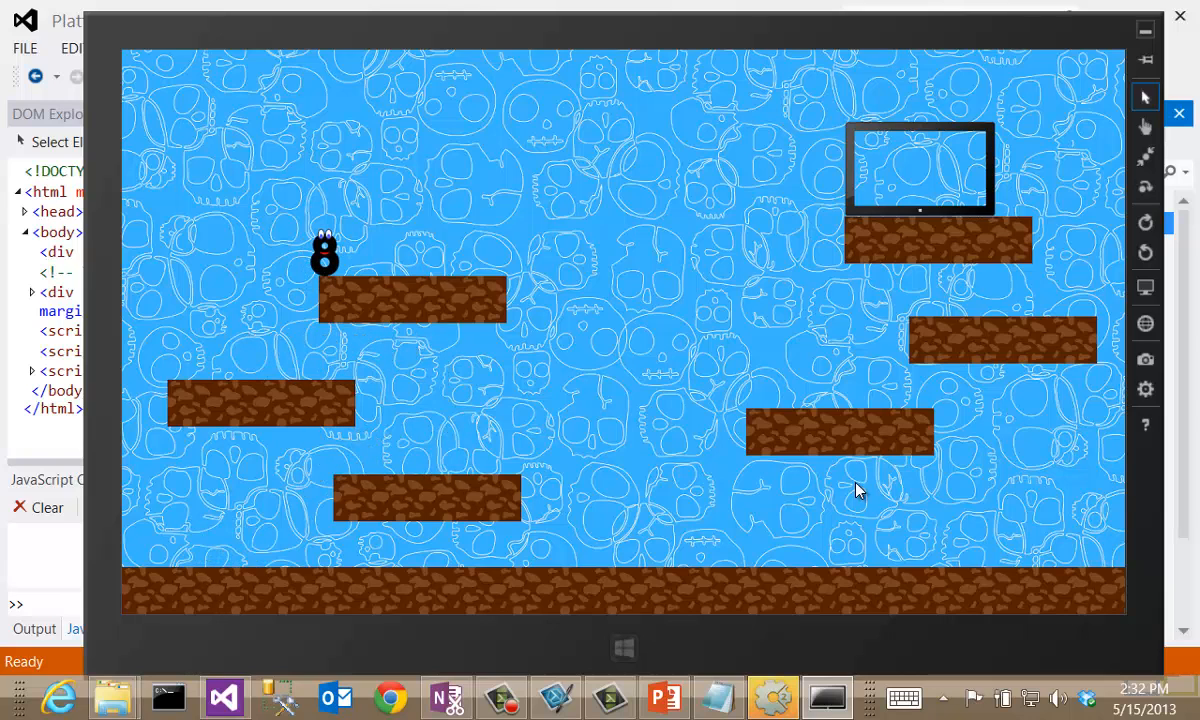
# Snap the game to the left side of the simulated screen and open the Desktop beside it
pyautogui.moveTo(681, 59); pyautogui.dragTo(303, 137)
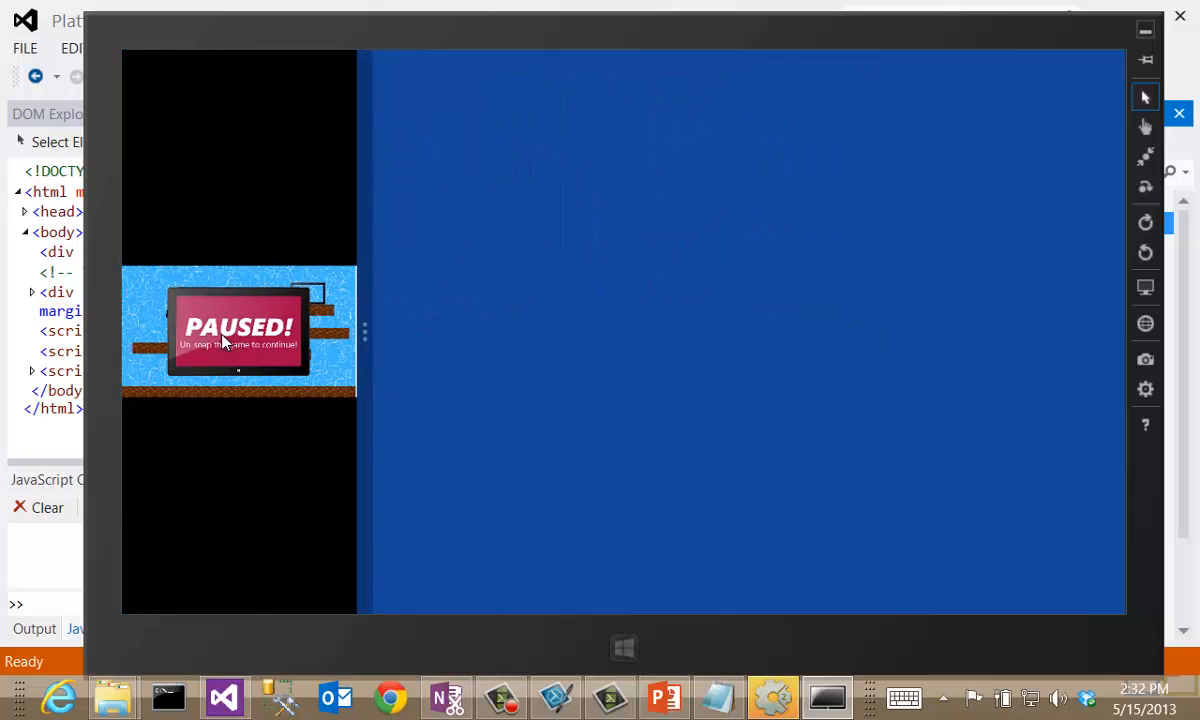
pyautogui.click(446, 312)
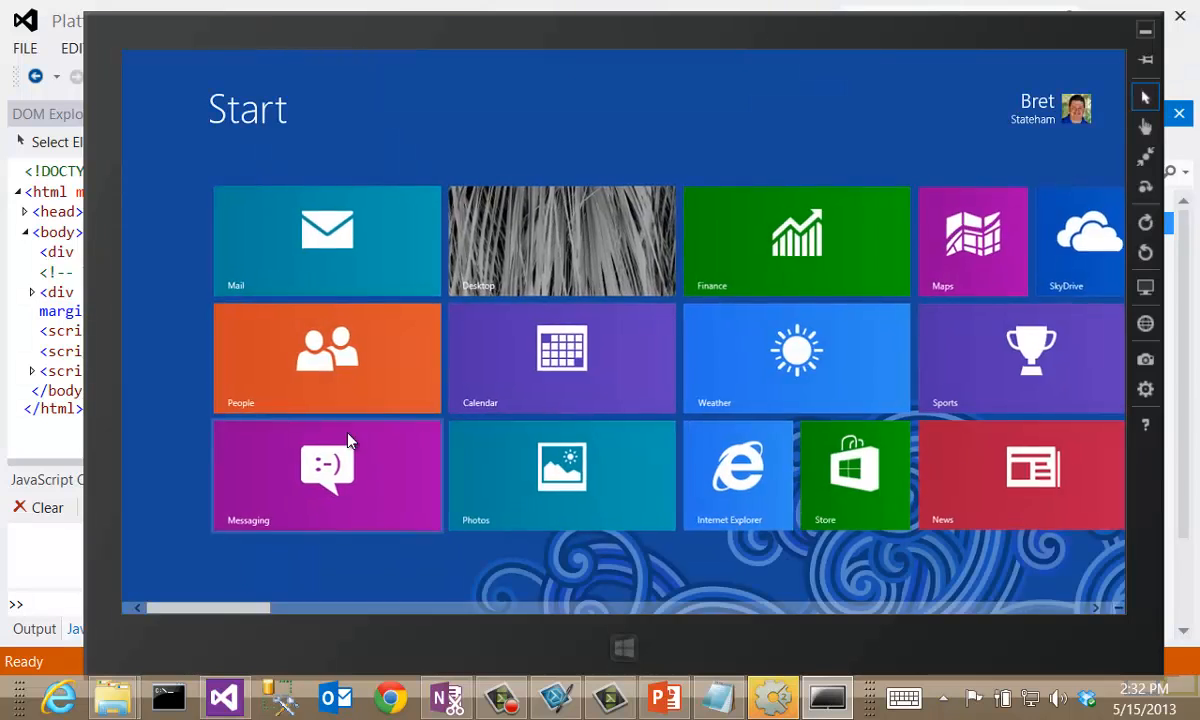
pyautogui.click(544, 236)
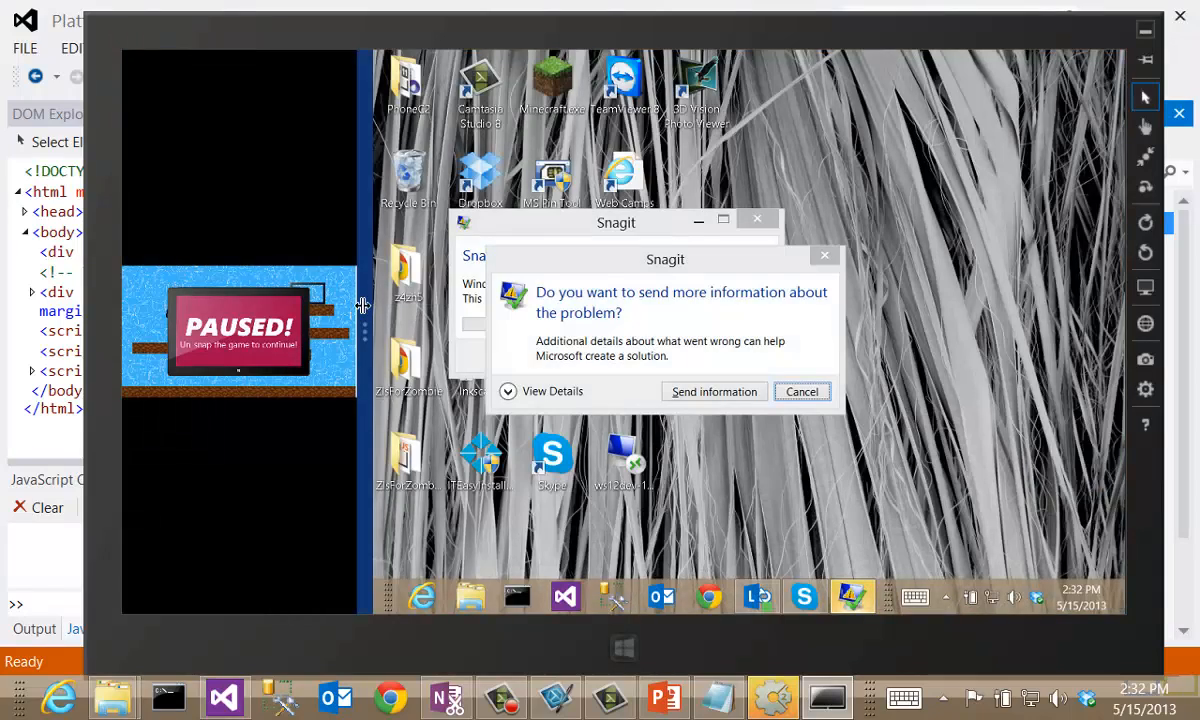
# Unsnap the game to the wider view, move the player right and expand the game to full screen
pyautogui.moveTo(362, 305); pyautogui.dragTo(812, 311)
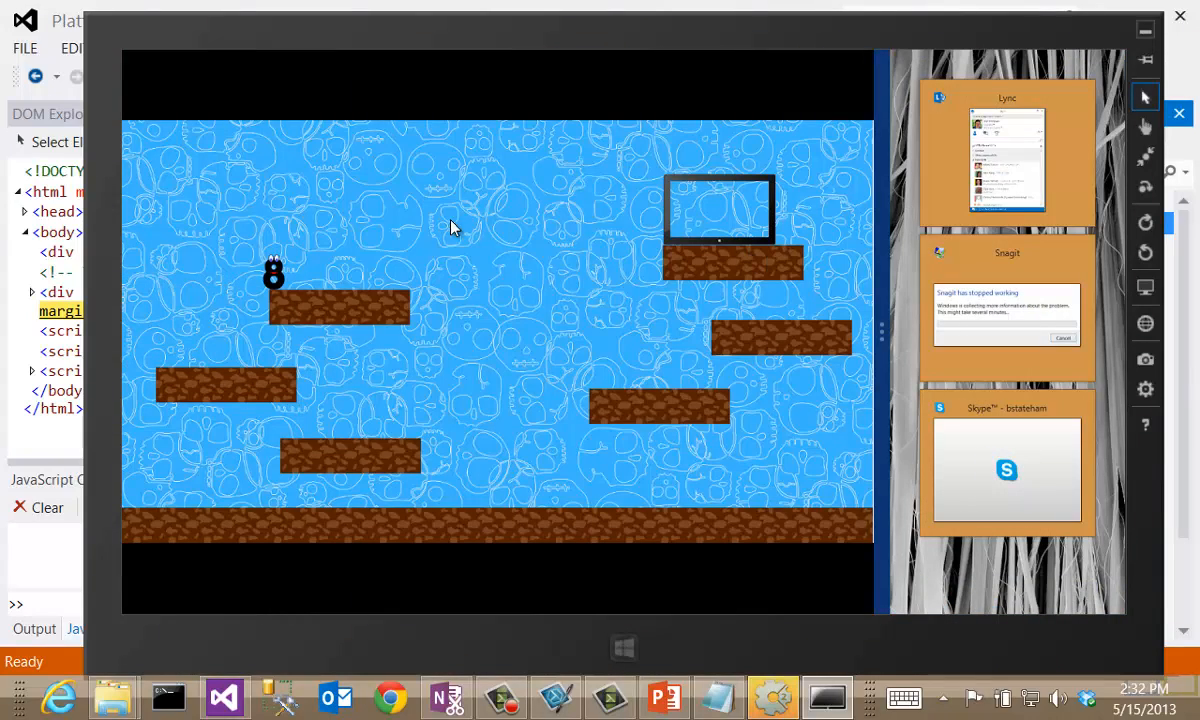
pyautogui.press('Right')
pyautogui.press('Up')
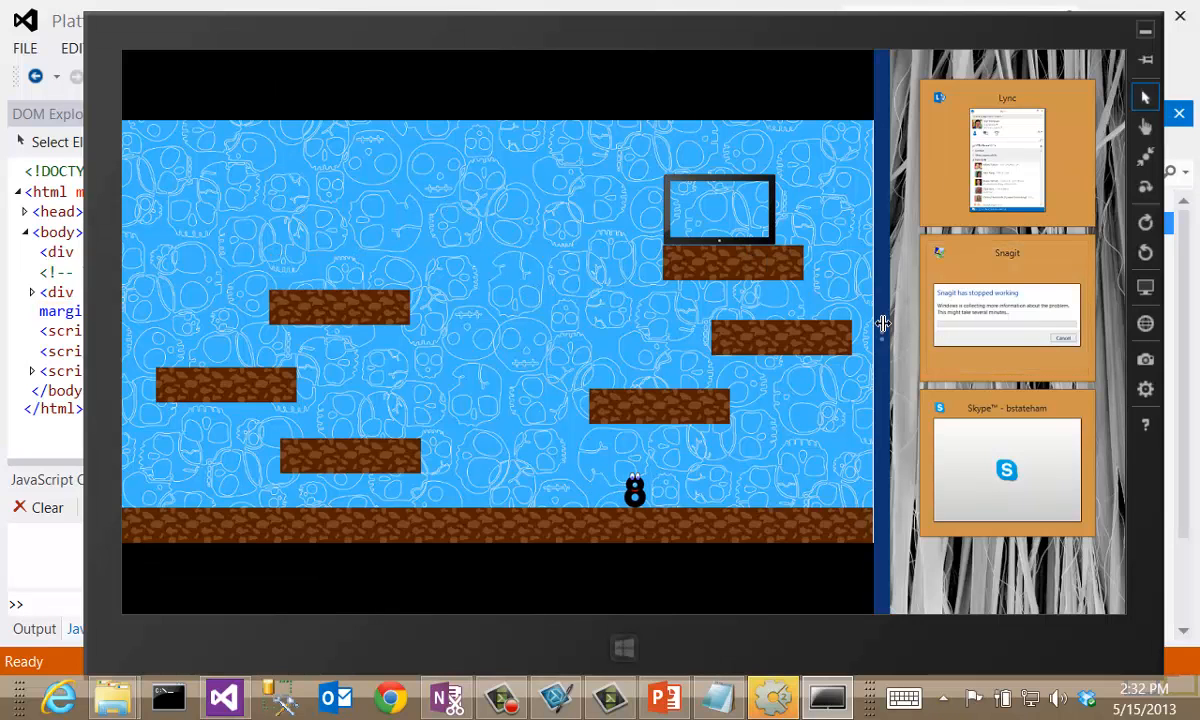
pyautogui.moveTo(883, 323); pyautogui.dragTo(1125, 313)
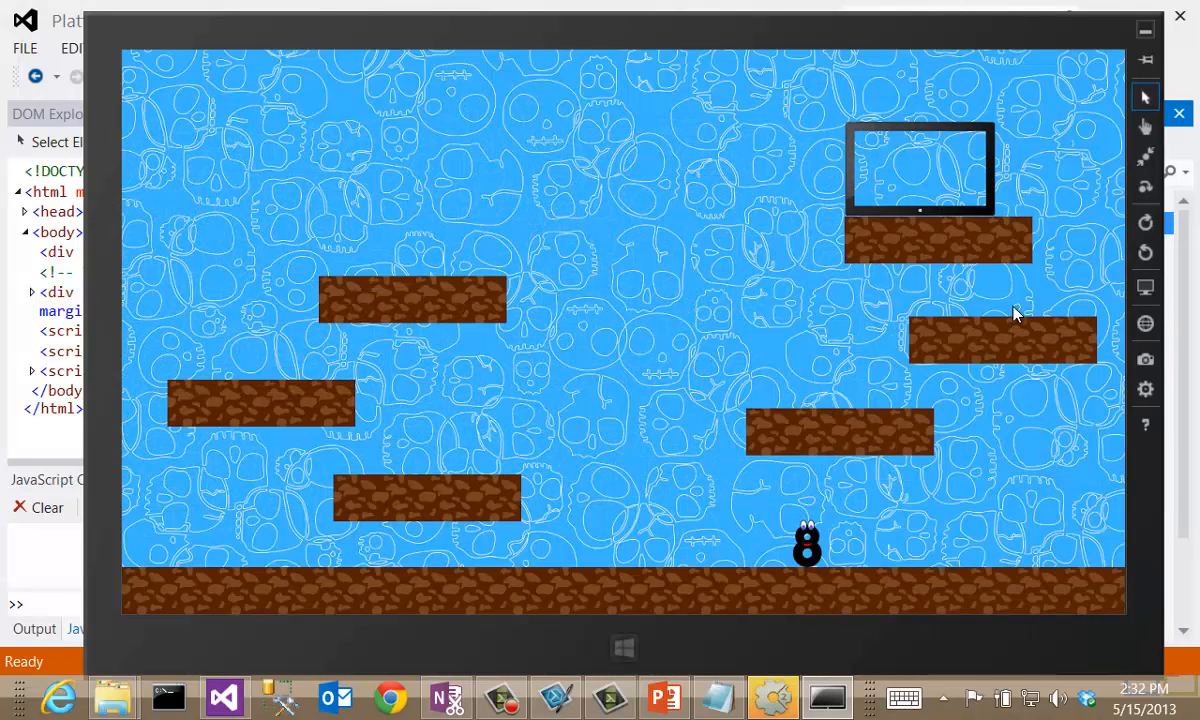